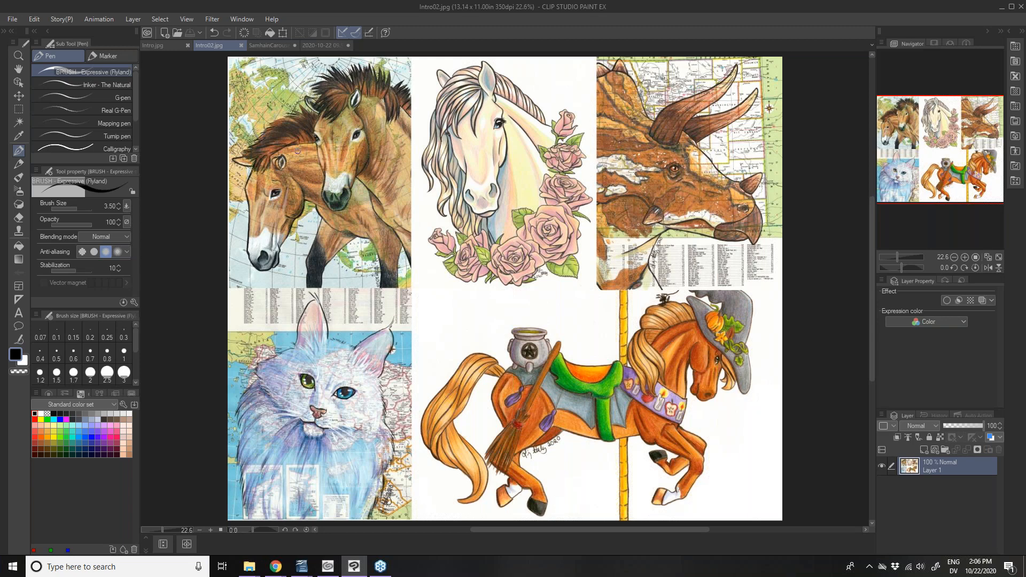
Switch to the SamhainCarousel document and show the Layer 3 sketch in place of the Layer 1 sketch
{"action": "left_click", "coordinate": [262, 47]}
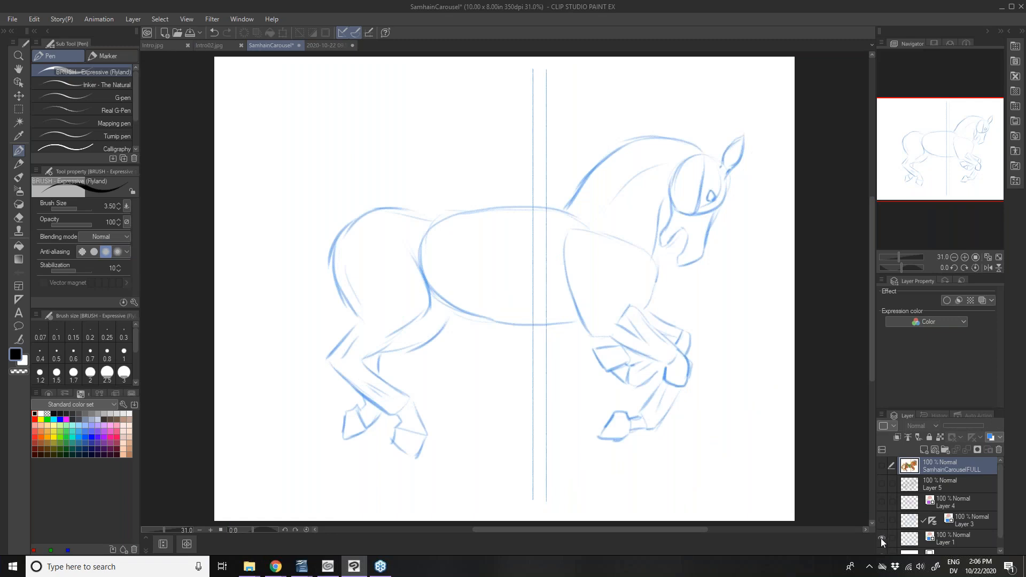
{"action": "left_click", "coordinate": [207, 47]}
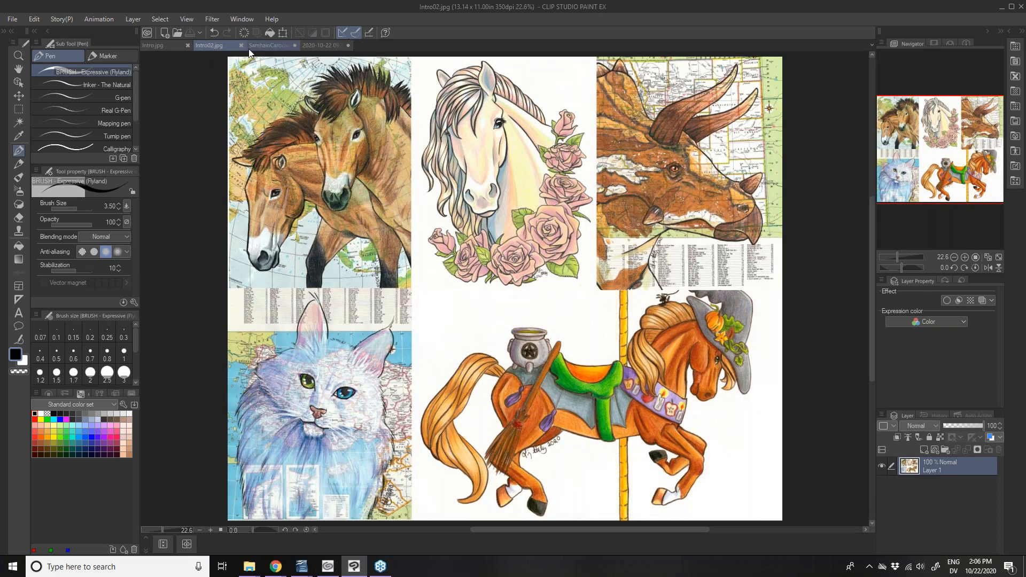
{"action": "left_click", "coordinate": [249, 47]}
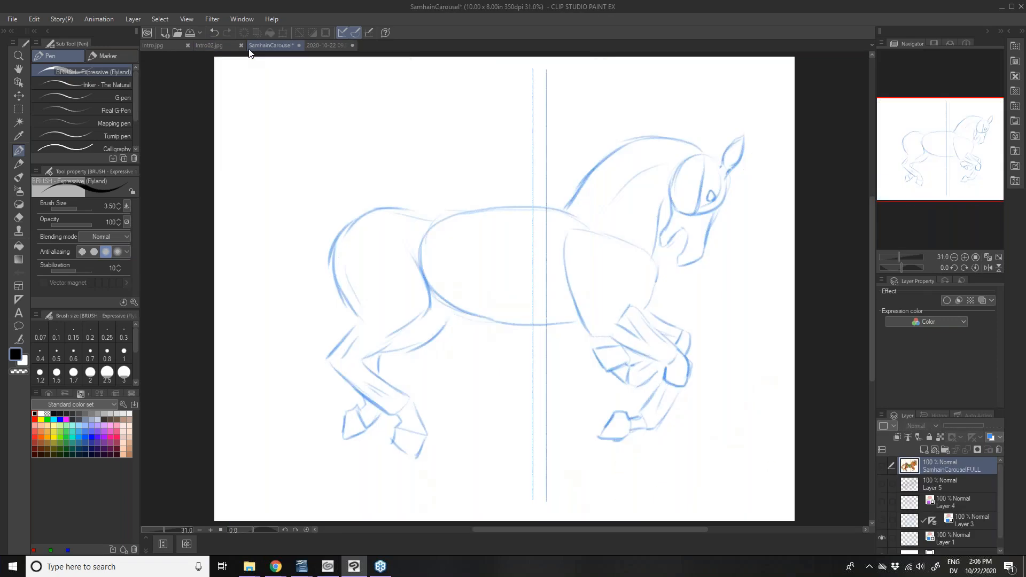
{"action": "left_click", "coordinate": [880, 518]}
{"action": "left_click", "coordinate": [881, 536]}
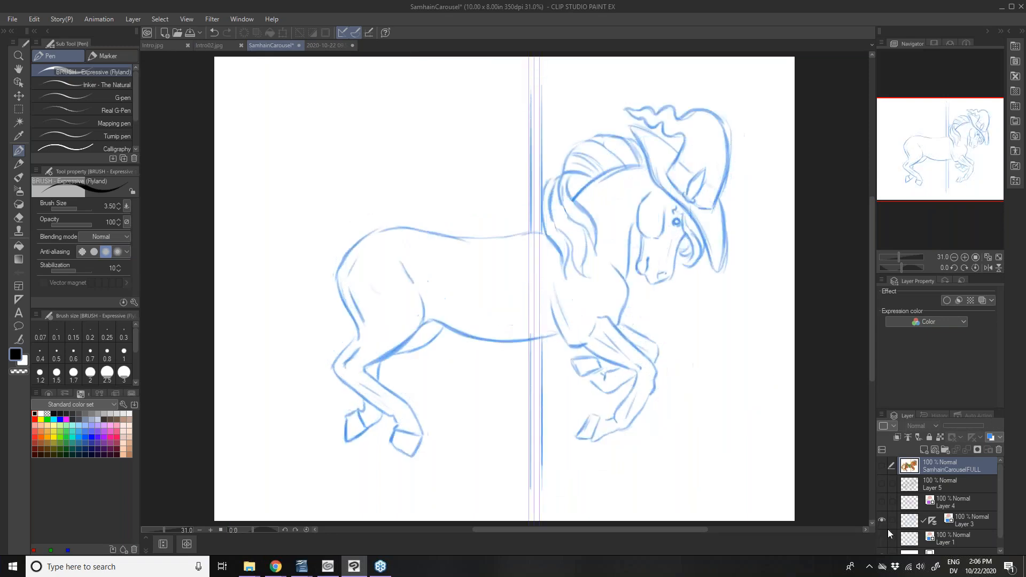
Show Layer 4 and Layer 5, hide the Layer 3 and Layer 4 sketches, and show the SamhainCarouselFULL layer
{"action": "left_click", "coordinate": [881, 502]}
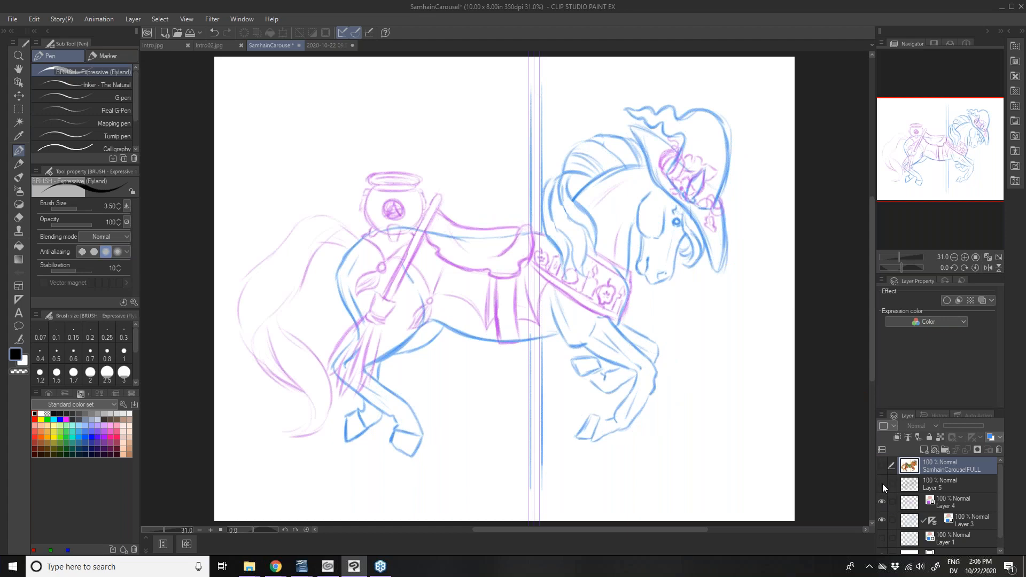
{"action": "left_click", "coordinate": [881, 483]}
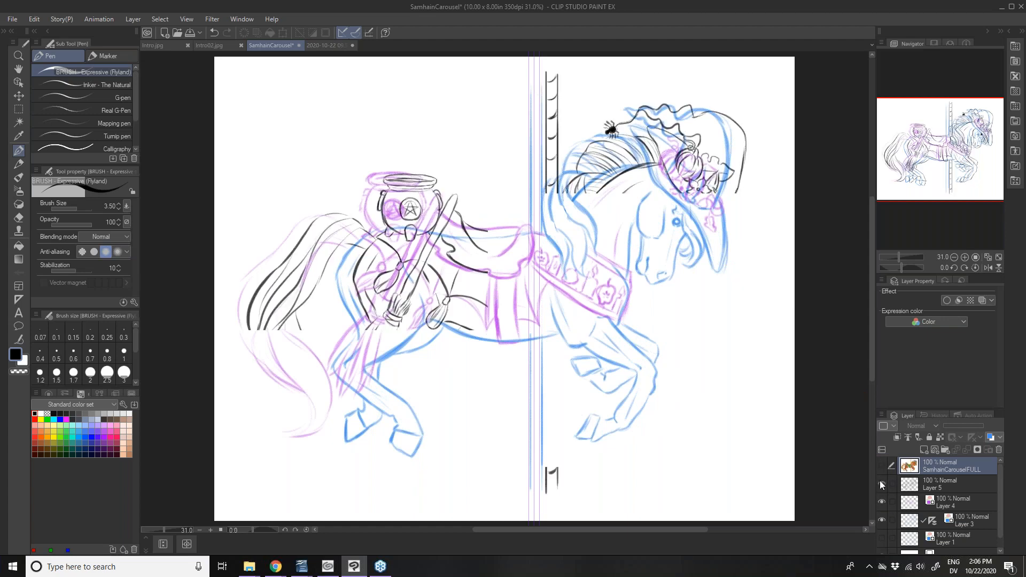
{"action": "left_click", "coordinate": [880, 519]}
{"action": "left_click", "coordinate": [878, 518]}
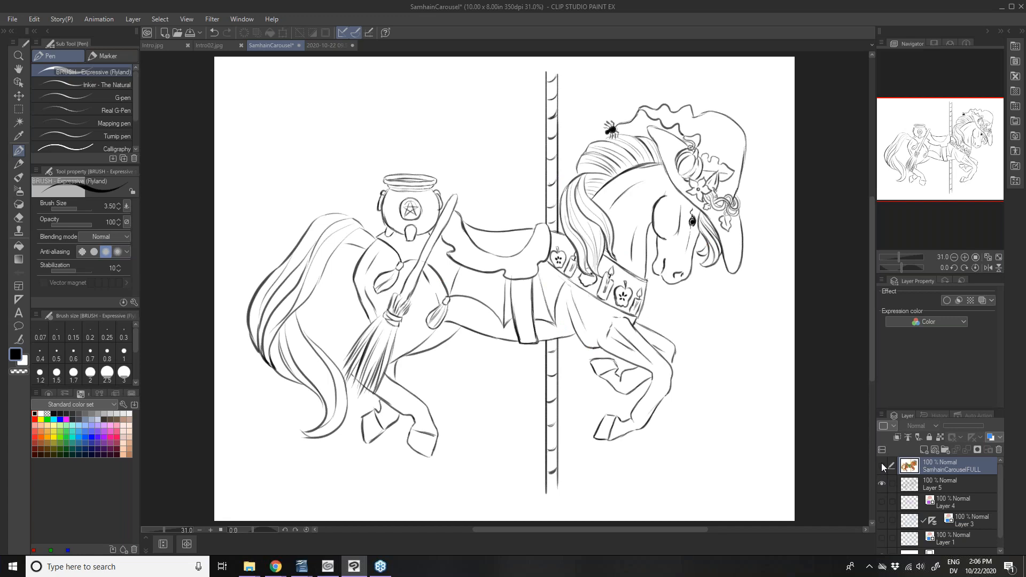
{"action": "left_click", "coordinate": [881, 463]}
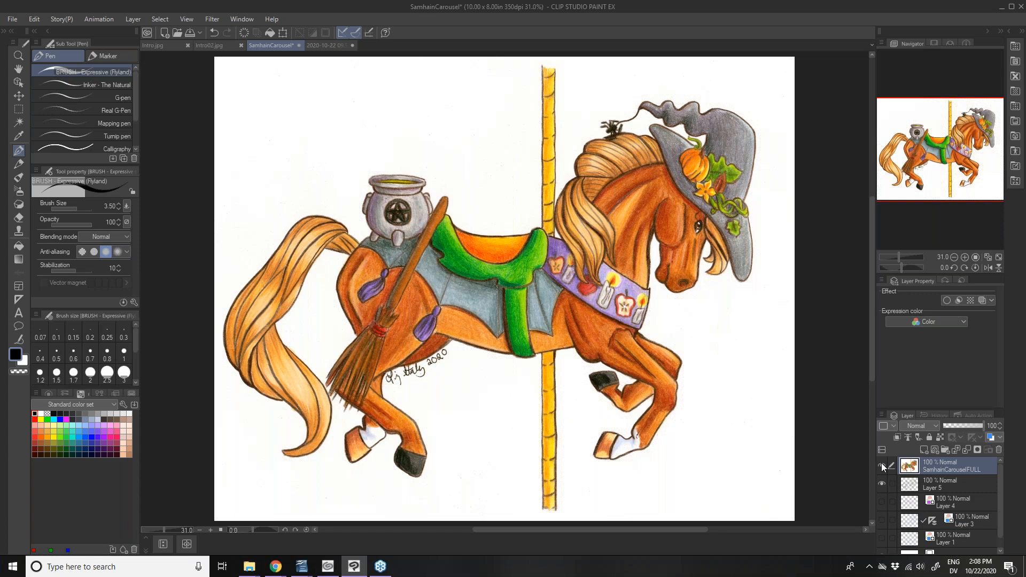
Widen the Navigator and Layer palettes and make the Layer palette taller
{"action": "left_click_drag", "start_coordinate": [877, 207], "coordinate": [791, 235]}
{"action": "left_click_drag", "start_coordinate": [878, 410], "coordinate": [876, 358]}
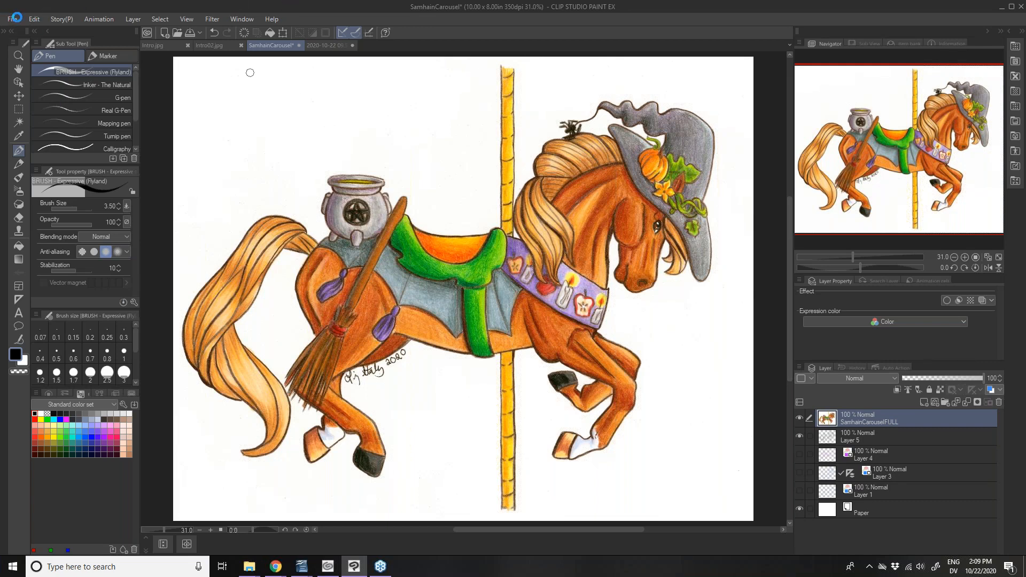
Create a new 300 x 300 px canvas named Comic at 300 dpi and activate the Object tool
{"action": "left_click", "coordinate": [12, 19]}
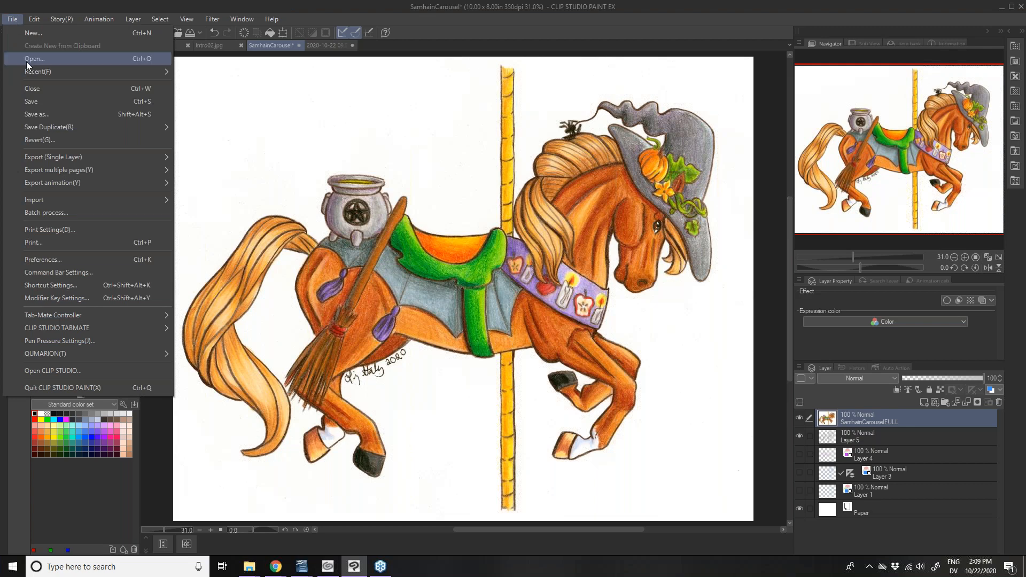
{"action": "left_click", "coordinate": [29, 34]}
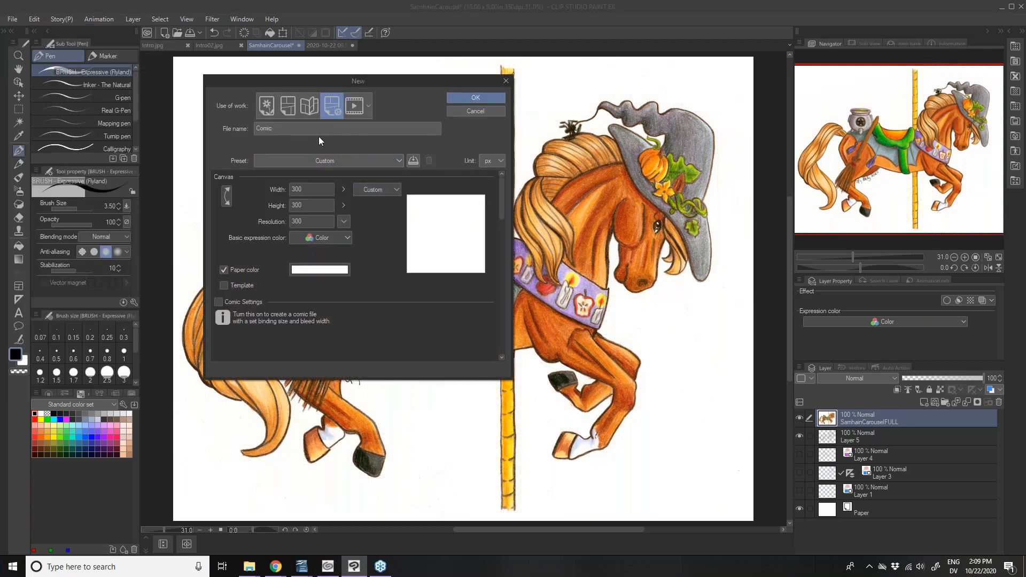
{"action": "left_click", "coordinate": [456, 98]}
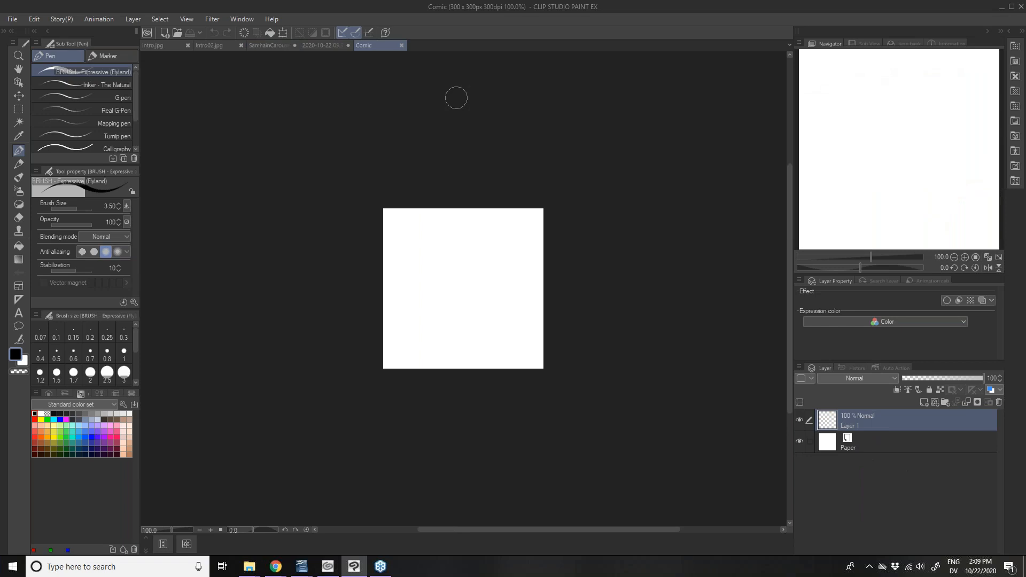
{"action": "left_click", "coordinate": [21, 82]}
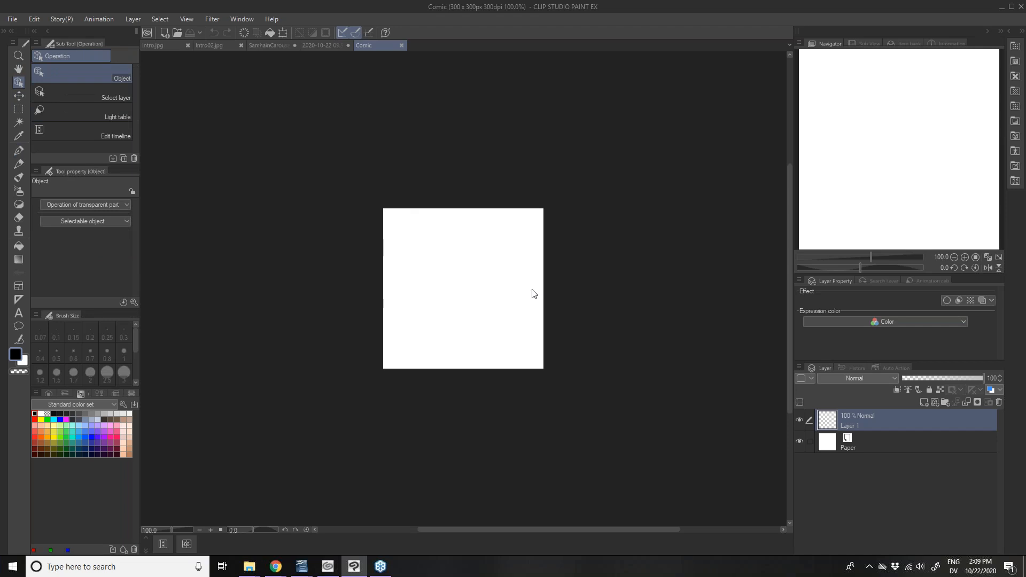
Bring up the Auto Action palette, select the Create draft layer action, and detach the palette so it floats over the canvas area
{"action": "left_click", "coordinate": [892, 368]}
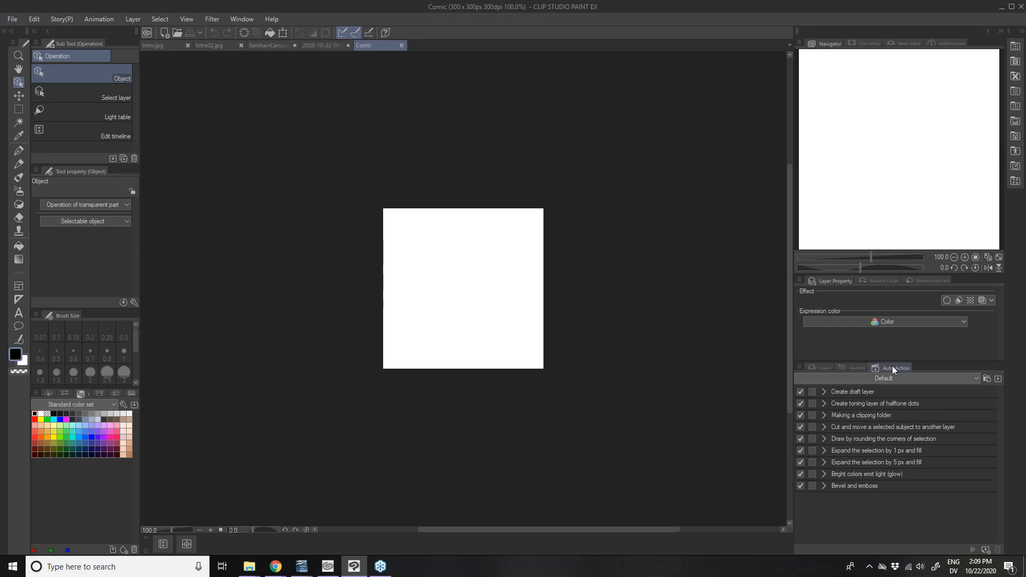
{"action": "left_click", "coordinate": [814, 369]}
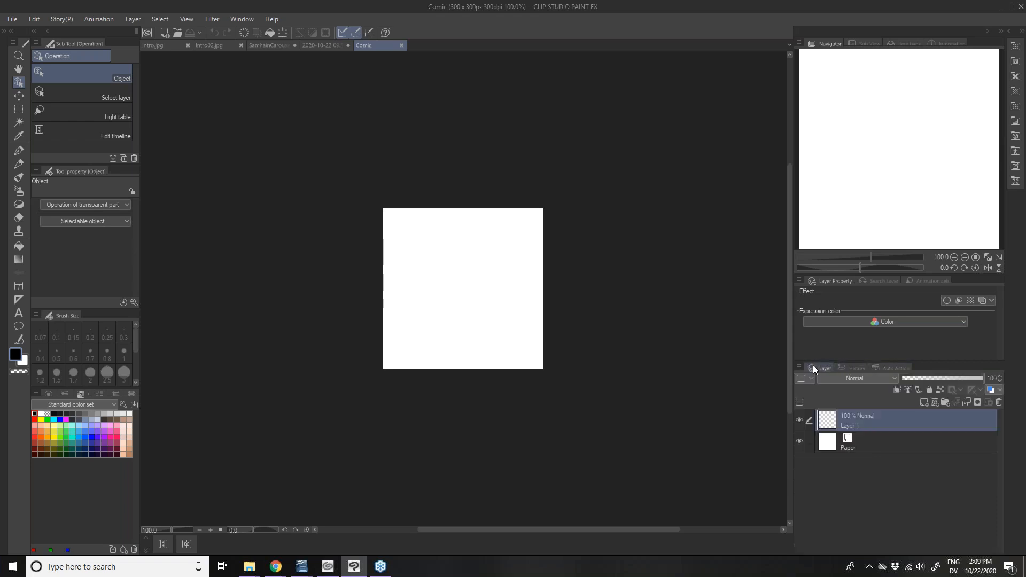
{"action": "left_click", "coordinate": [878, 369]}
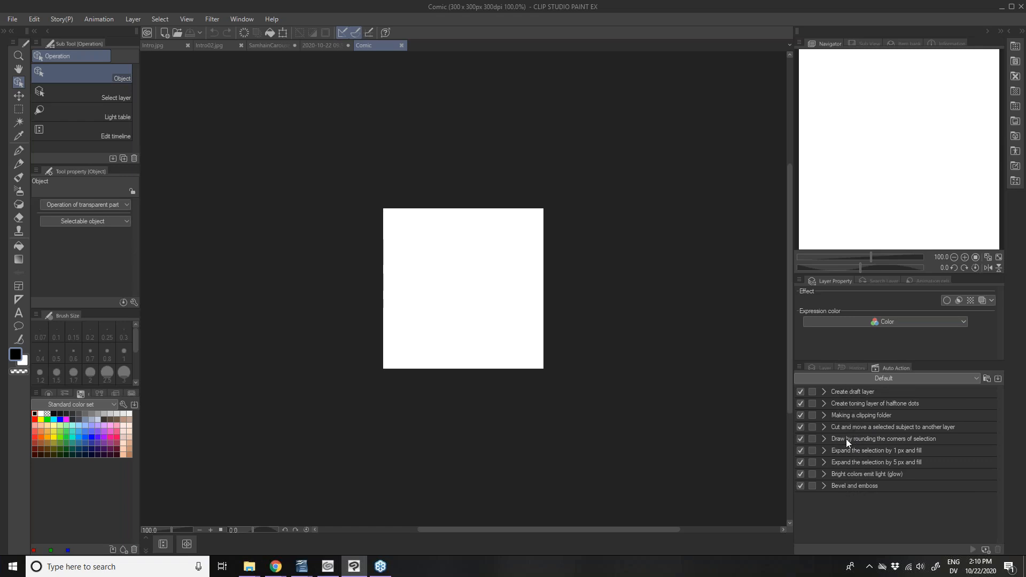
{"action": "left_click", "coordinate": [844, 393]}
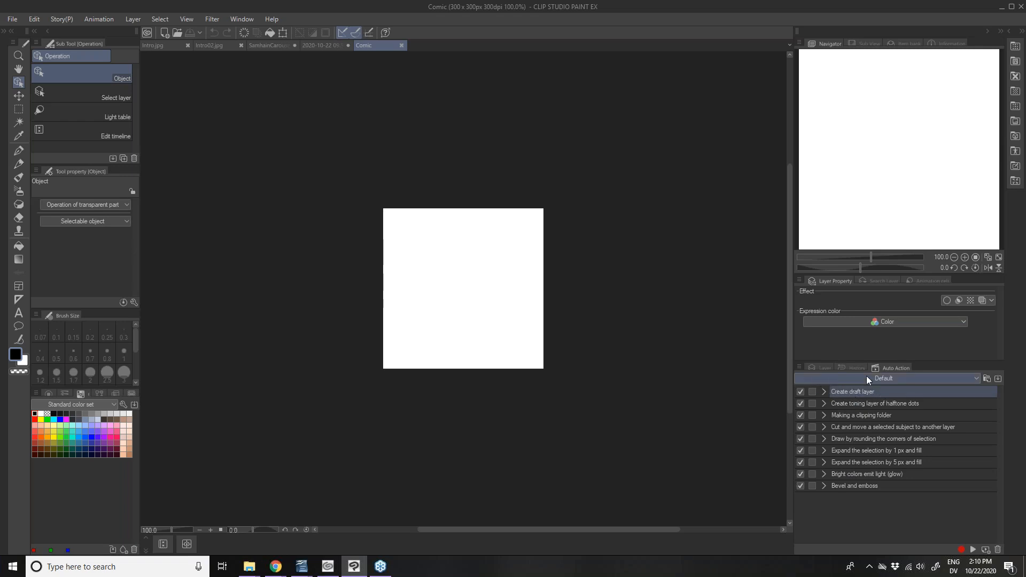
{"action": "left_click_drag", "start_coordinate": [890, 365], "coordinate": [670, 345]}
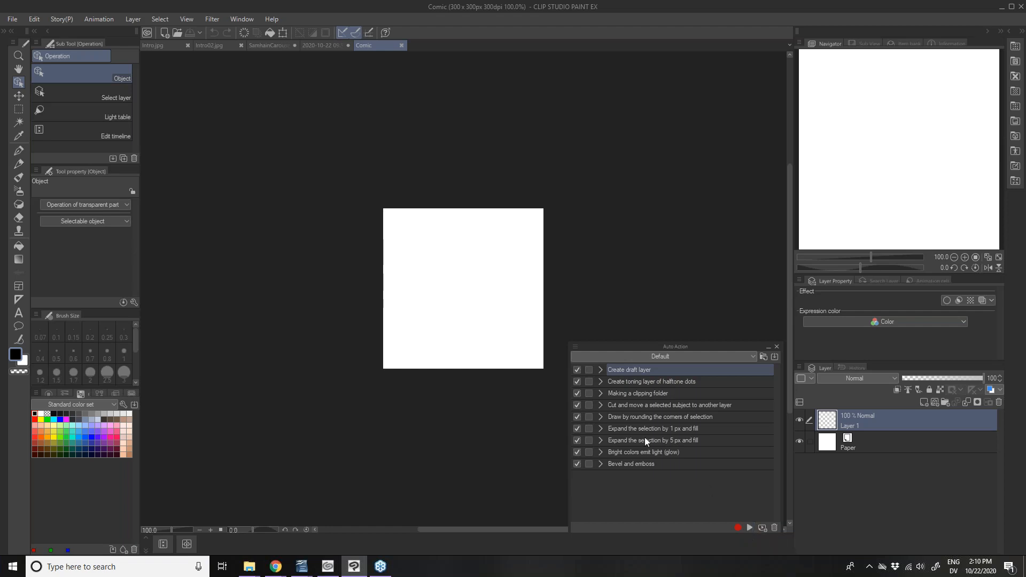
Expand and run the Create draft layer action, and delete the draft layer it adds
{"action": "left_click", "coordinate": [599, 371]}
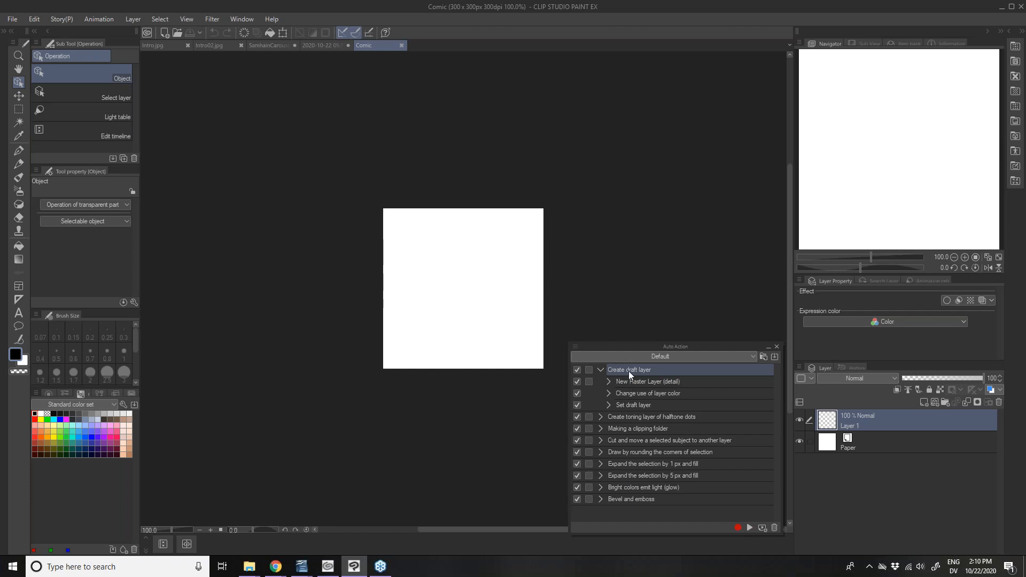
{"action": "left_click", "coordinate": [750, 527]}
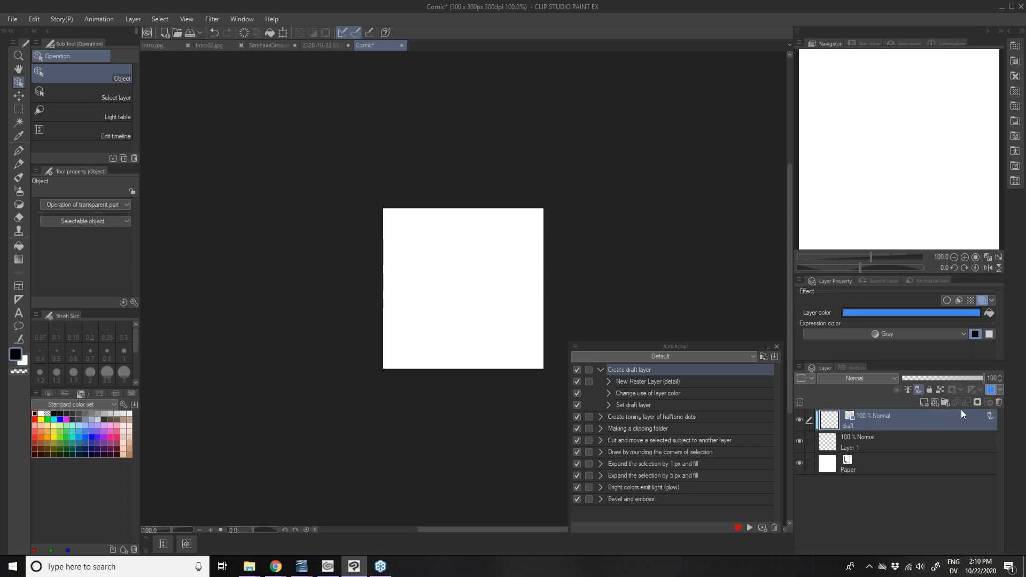
{"action": "left_click", "coordinate": [1000, 403]}
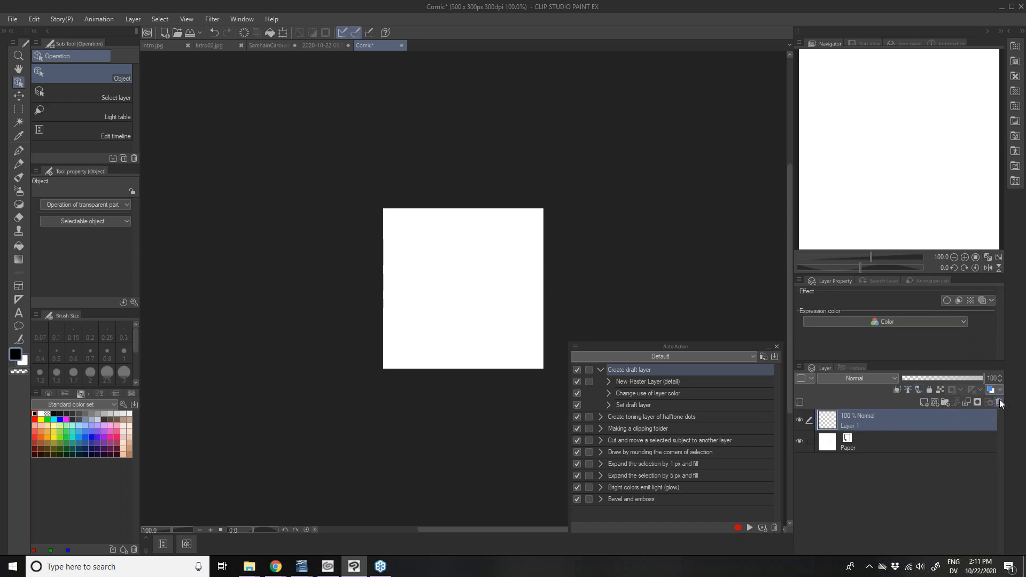
Switch the Auto Action set to Color Halftone and examine the commands inside the Create Halftones action
{"action": "left_click", "coordinate": [641, 358]}
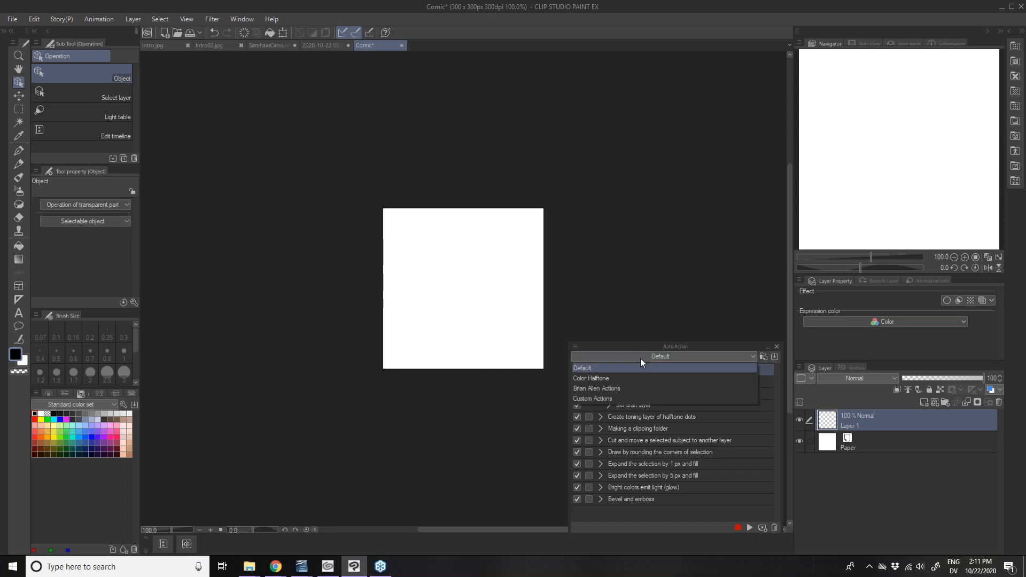
{"action": "left_click", "coordinate": [615, 380]}
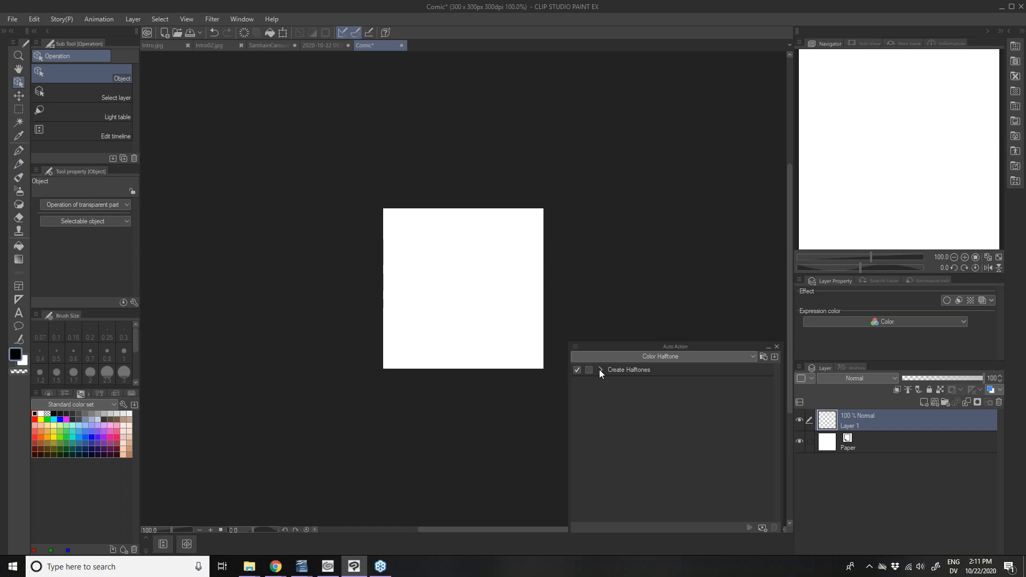
{"action": "left_click", "coordinate": [600, 371]}
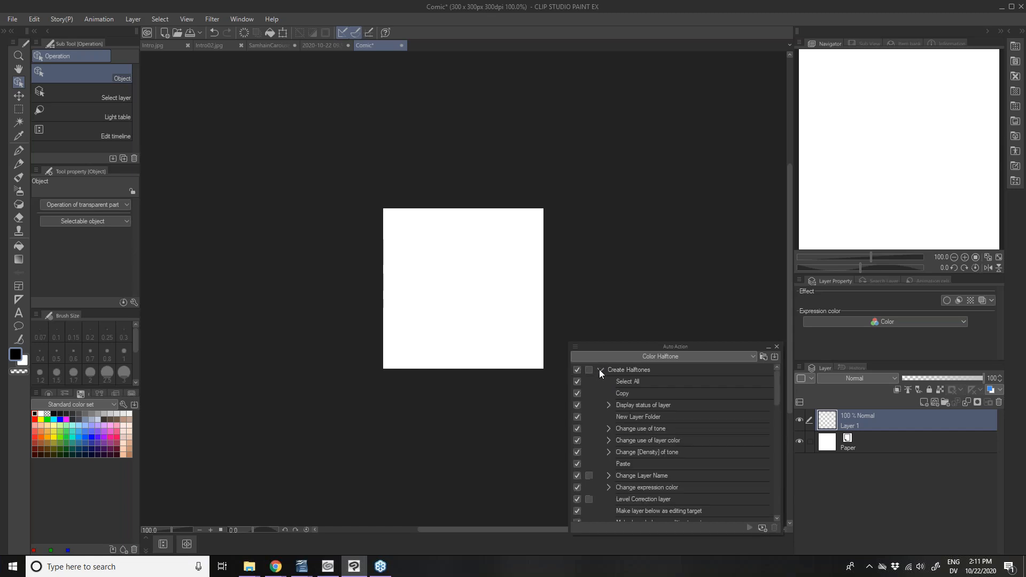
{"action": "scroll", "coordinate": [683, 437], "scroll_direction": "down", "scroll_amount": 1}
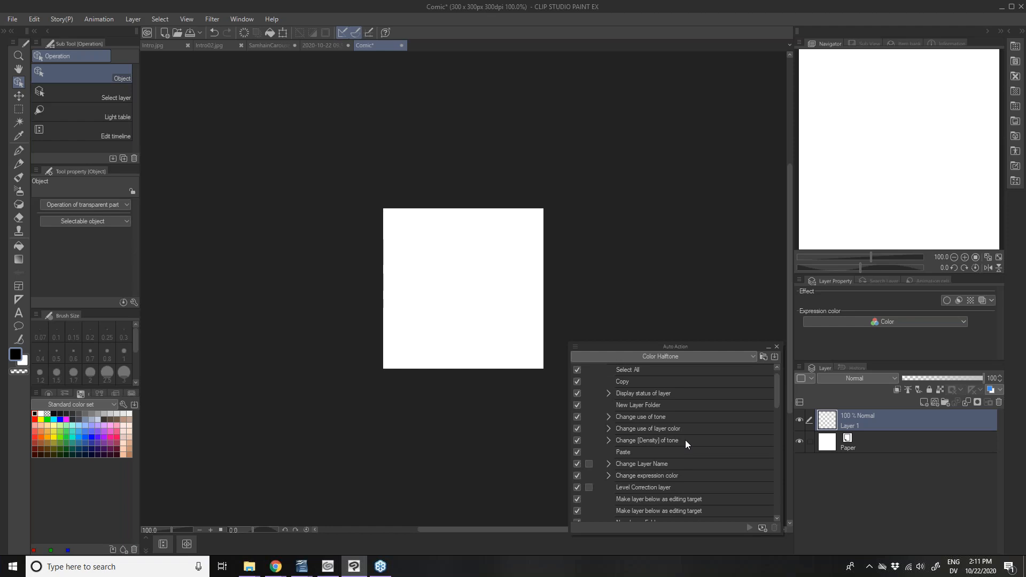
{"action": "scroll", "coordinate": [685, 441], "scroll_direction": "down", "scroll_amount": 10}
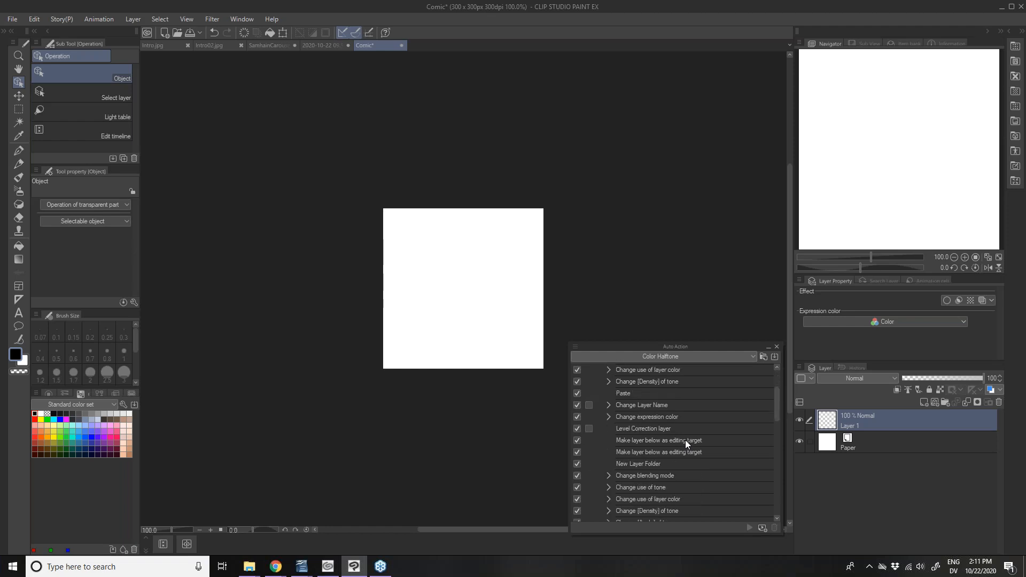
{"action": "scroll", "coordinate": [685, 440], "scroll_direction": "down", "scroll_amount": 7}
{"action": "scroll", "coordinate": [685, 440], "scroll_direction": "up", "scroll_amount": 5}
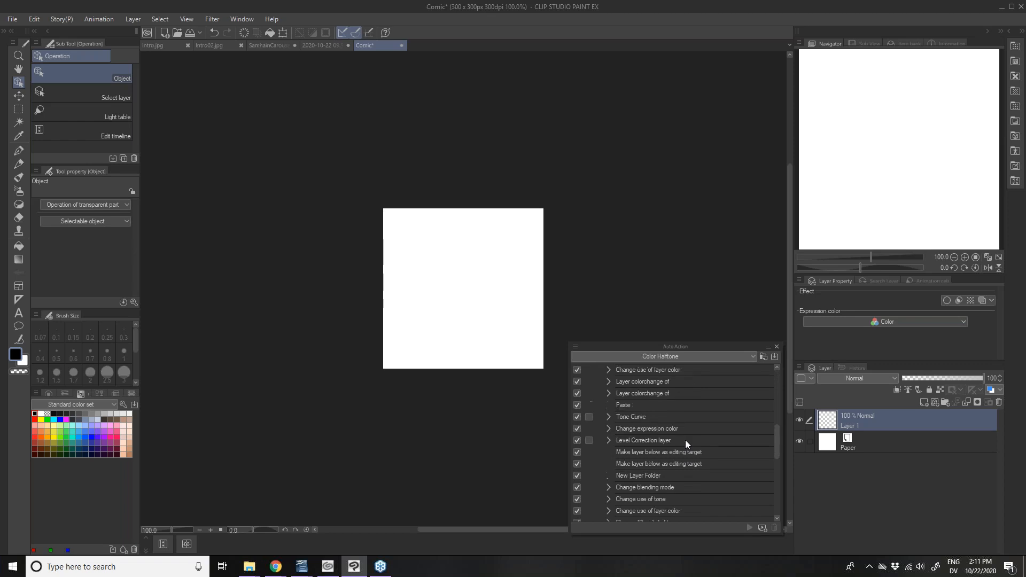
{"action": "scroll", "coordinate": [686, 440], "scroll_direction": "up", "scroll_amount": 2}
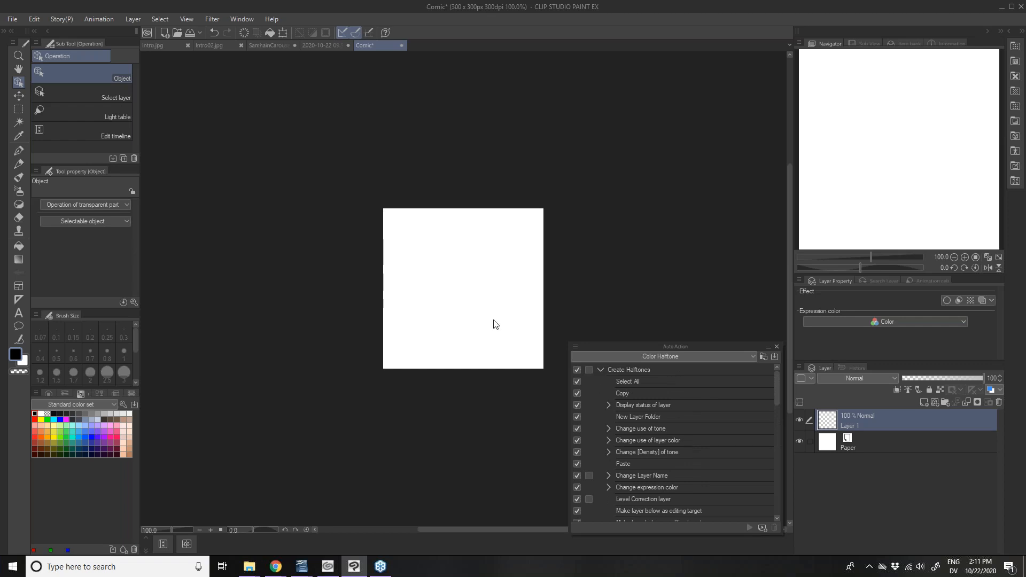
Run the Create Halftones action on the SamhainCarouselFULL layer of the SamhainCarousel document
{"action": "left_click", "coordinate": [253, 46]}
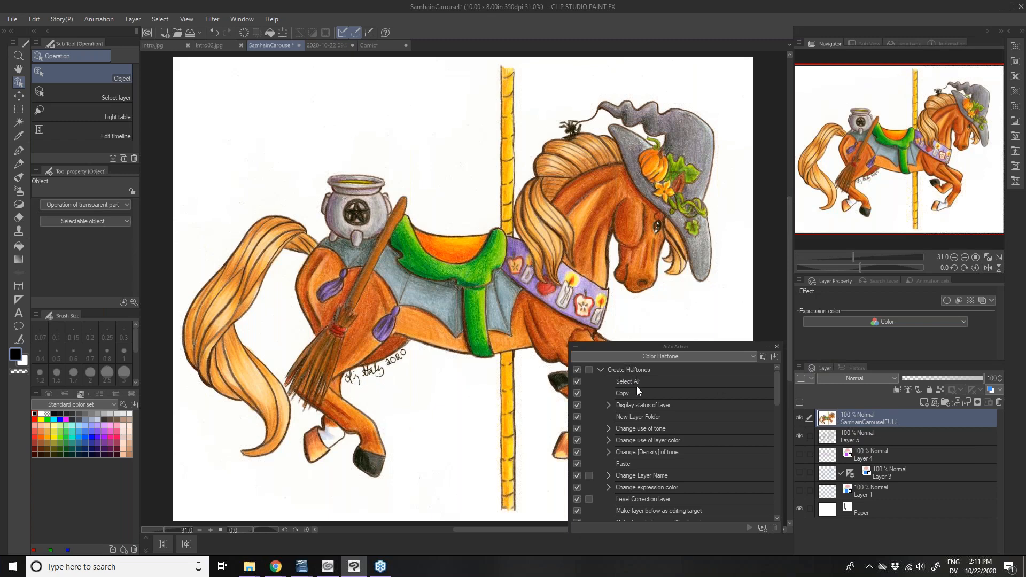
{"action": "left_click", "coordinate": [621, 369]}
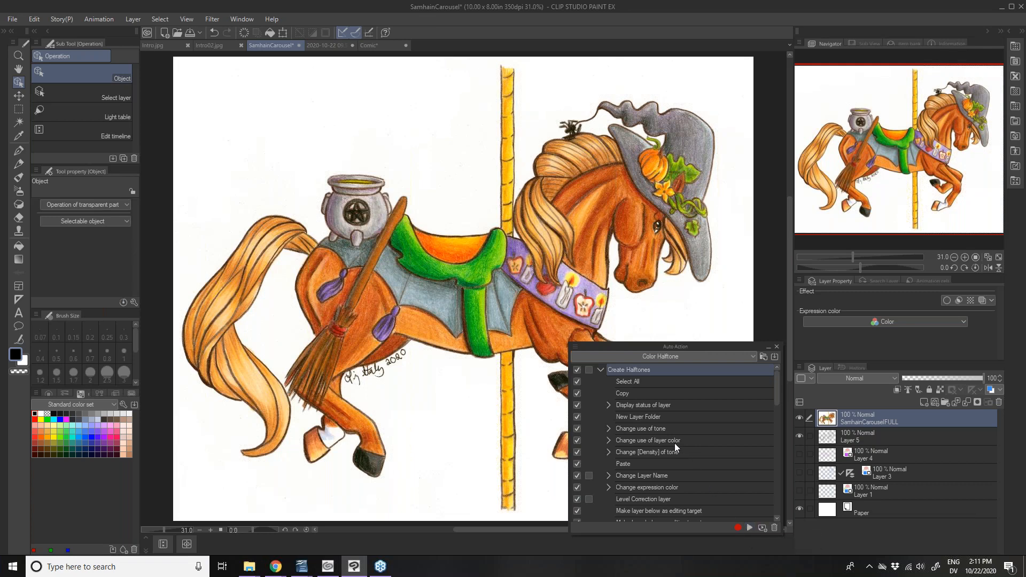
{"action": "scroll", "coordinate": [675, 444], "scroll_direction": "down", "scroll_amount": 4}
{"action": "scroll", "coordinate": [674, 444], "scroll_direction": "down", "scroll_amount": 3}
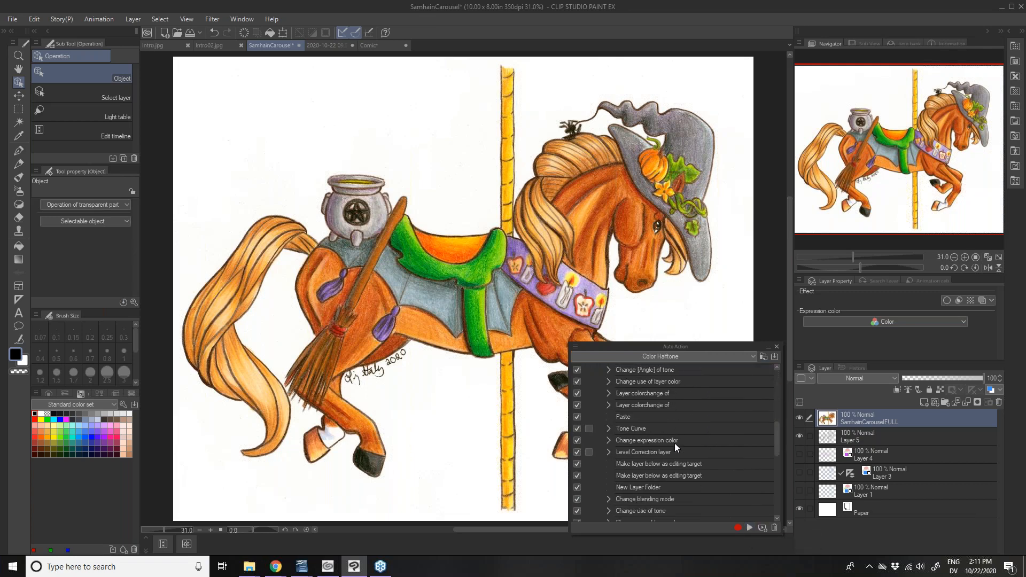
{"action": "scroll", "coordinate": [675, 444], "scroll_direction": "up", "scroll_amount": 3}
{"action": "scroll", "coordinate": [675, 444], "scroll_direction": "up", "scroll_amount": 4}
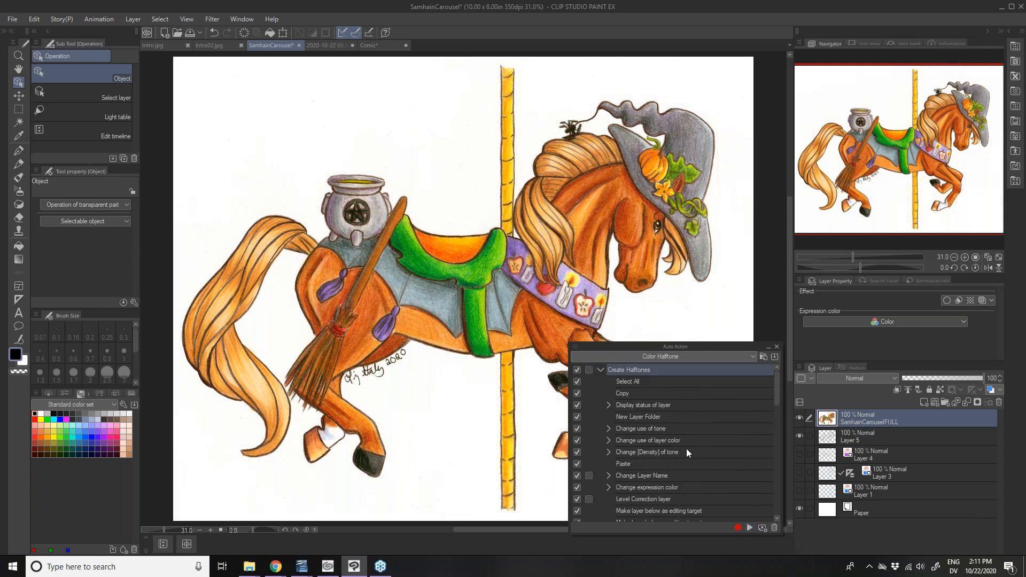
{"action": "left_click", "coordinate": [752, 529]}
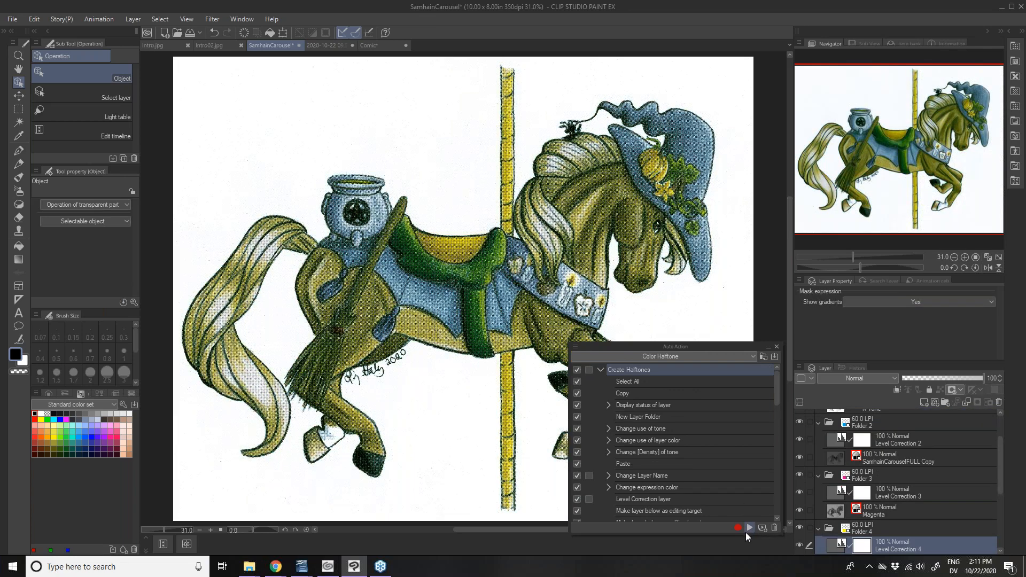
Move the Auto Action palette off the artwork and inspect the halftone dots up close on the horse's head
{"action": "left_click_drag", "start_coordinate": [637, 347], "coordinate": [765, 345]}
{"action": "scroll", "coordinate": [565, 296], "scroll_direction": "up", "scroll_amount": 3}
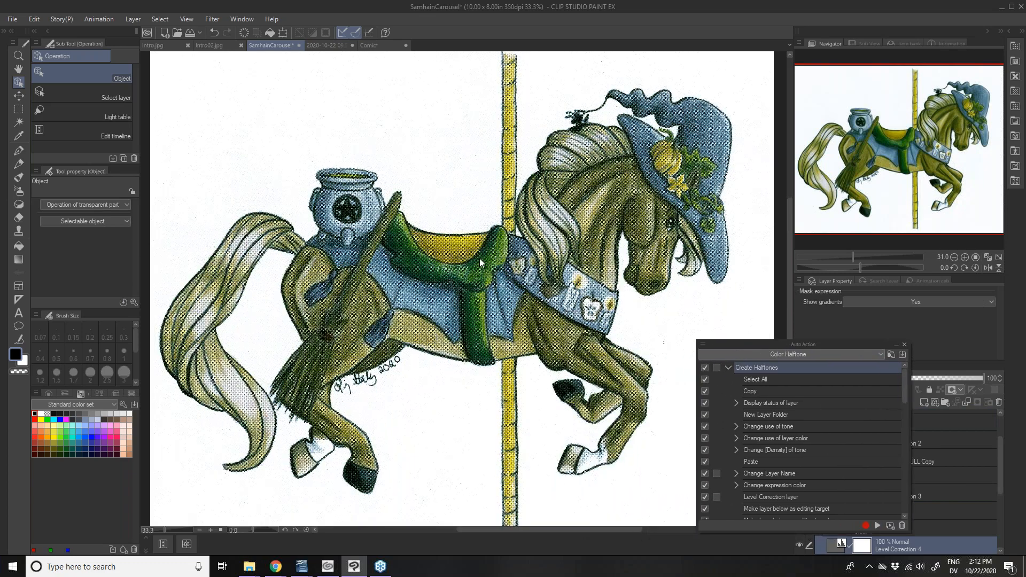
{"action": "scroll", "coordinate": [576, 274], "scroll_direction": "up", "scroll_amount": 1}
{"action": "left_click_drag", "start_coordinate": [577, 274], "coordinate": [472, 329]}
{"action": "scroll", "coordinate": [472, 328], "scroll_direction": "up", "scroll_amount": 1}
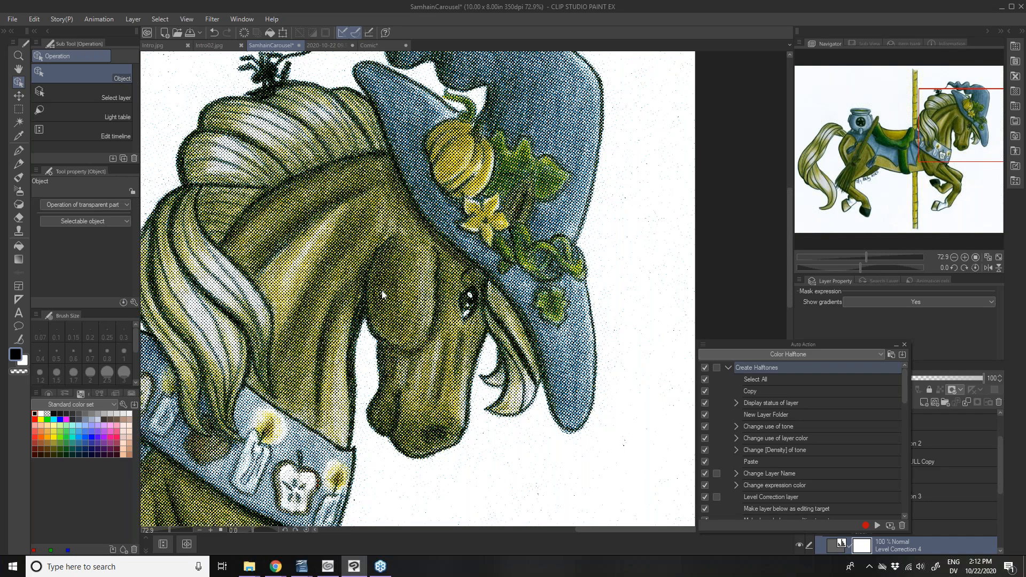
Compare the halftone dots on the horse's head, hat and saddle area at different magnifications
{"action": "scroll", "coordinate": [358, 274], "scroll_direction": "down", "scroll_amount": 2}
{"action": "scroll", "coordinate": [331, 261], "scroll_direction": "down", "scroll_amount": 1}
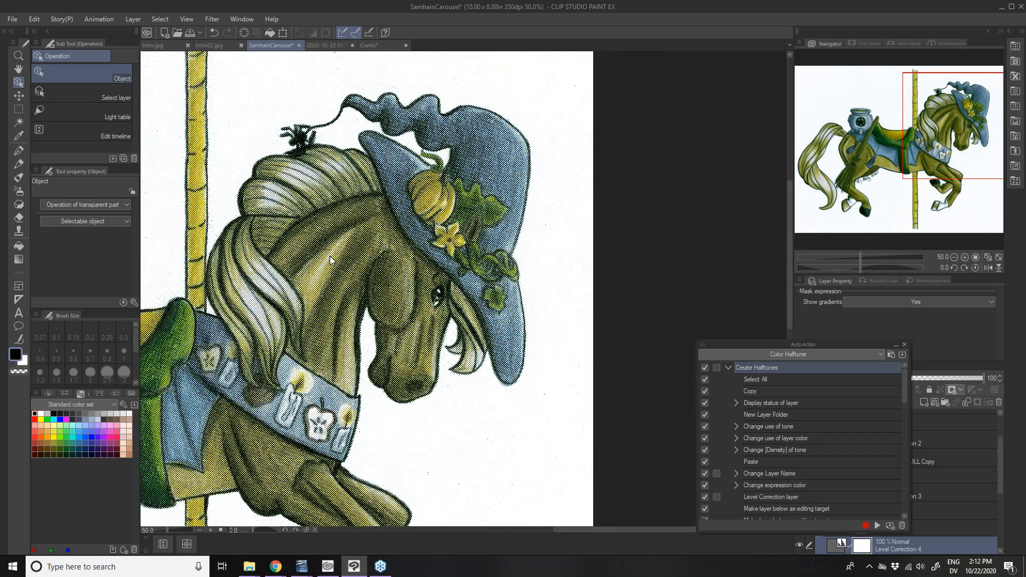
{"action": "scroll", "coordinate": [330, 260], "scroll_direction": "up", "scroll_amount": 3}
{"action": "scroll", "coordinate": [330, 261], "scroll_direction": "up", "scroll_amount": 3}
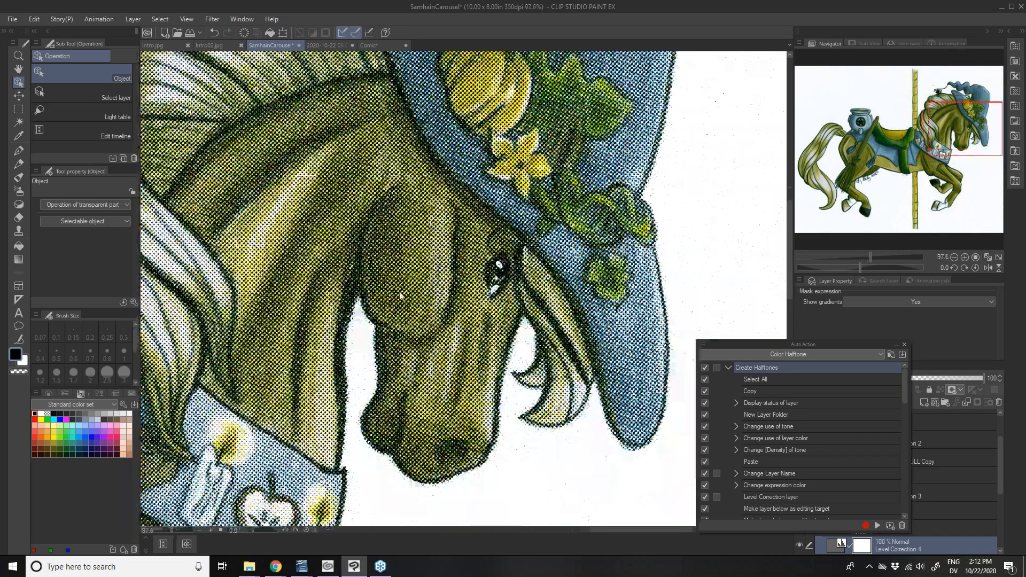
{"action": "scroll", "coordinate": [411, 335], "scroll_direction": "down", "scroll_amount": 4}
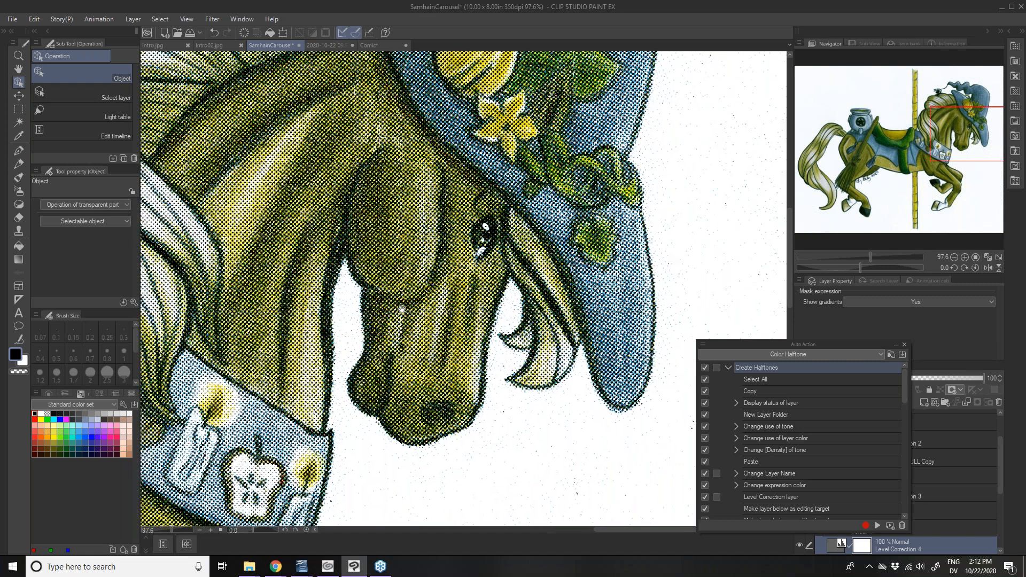
{"action": "scroll", "coordinate": [434, 294], "scroll_direction": "down", "scroll_amount": 2}
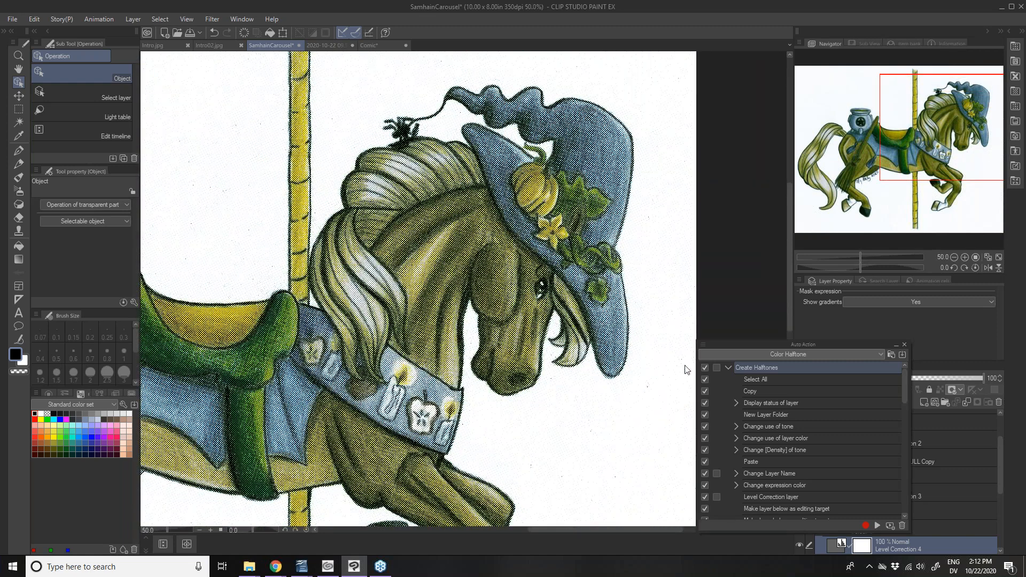
Undo the last halftone command, close the SamhainCarousel document without saving, and switch to the Comic document
{"action": "left_click", "coordinate": [215, 32]}
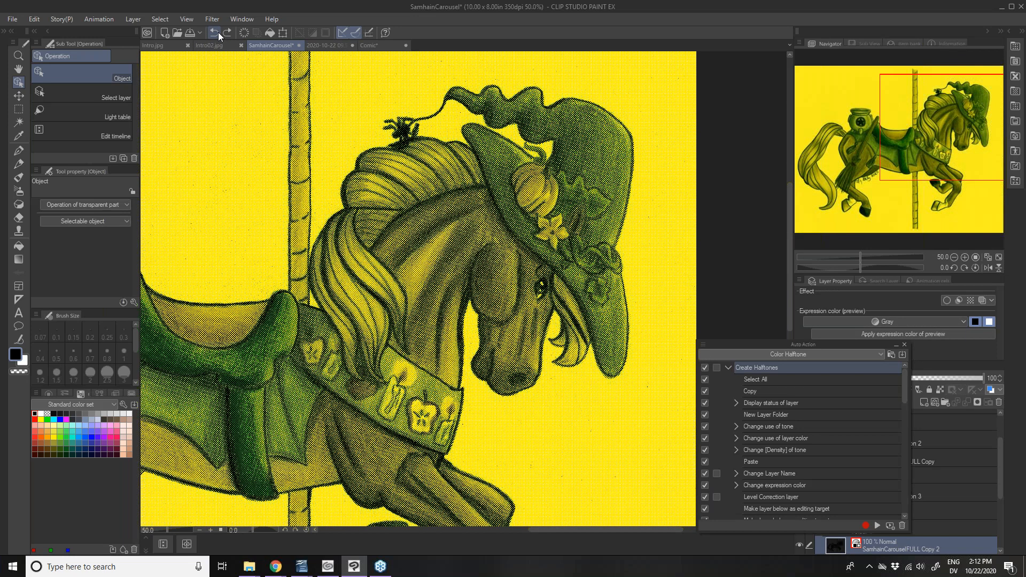
{"action": "left_click", "coordinate": [298, 47]}
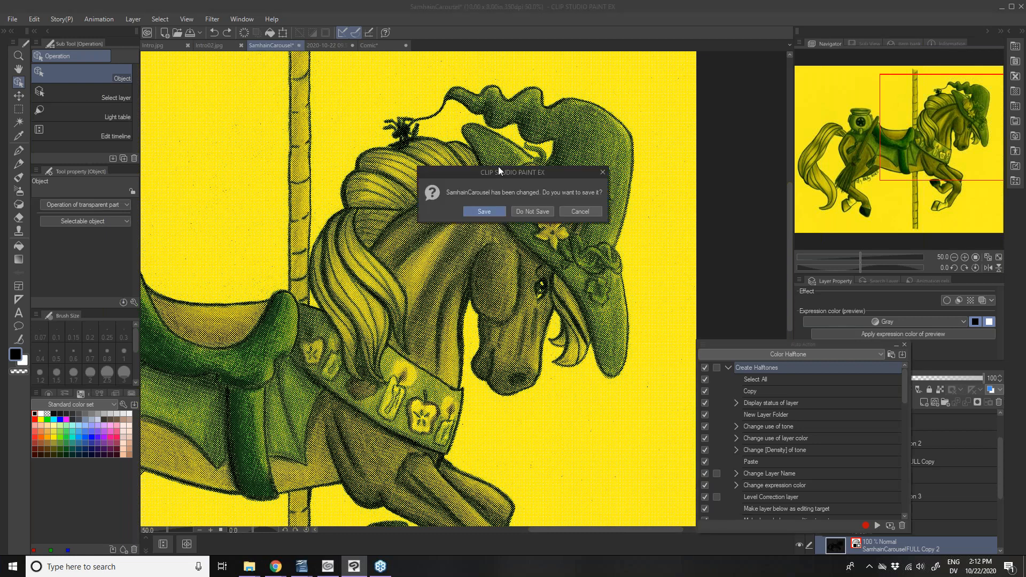
{"action": "left_click", "coordinate": [532, 211]}
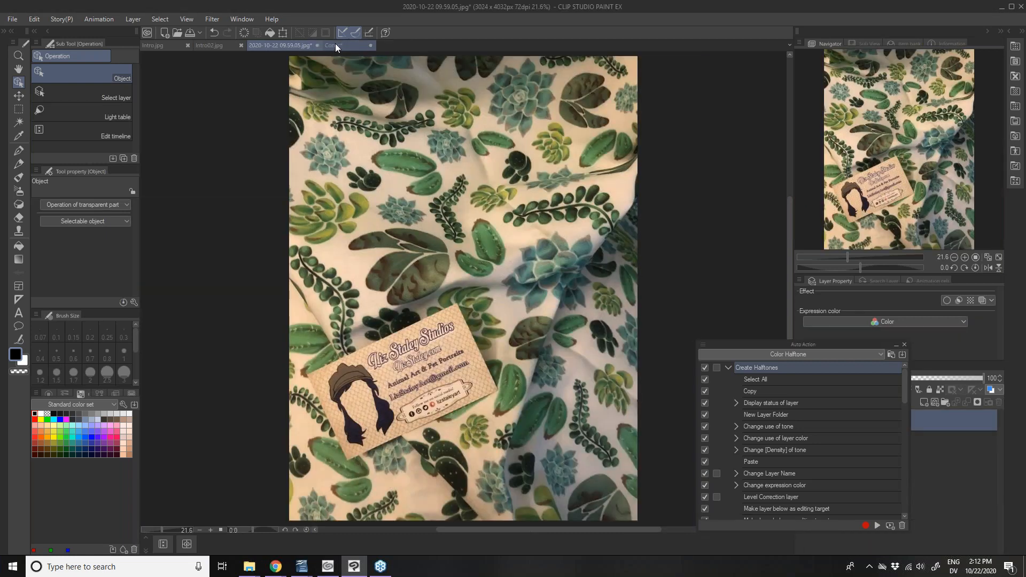
{"action": "left_click", "coordinate": [336, 46]}
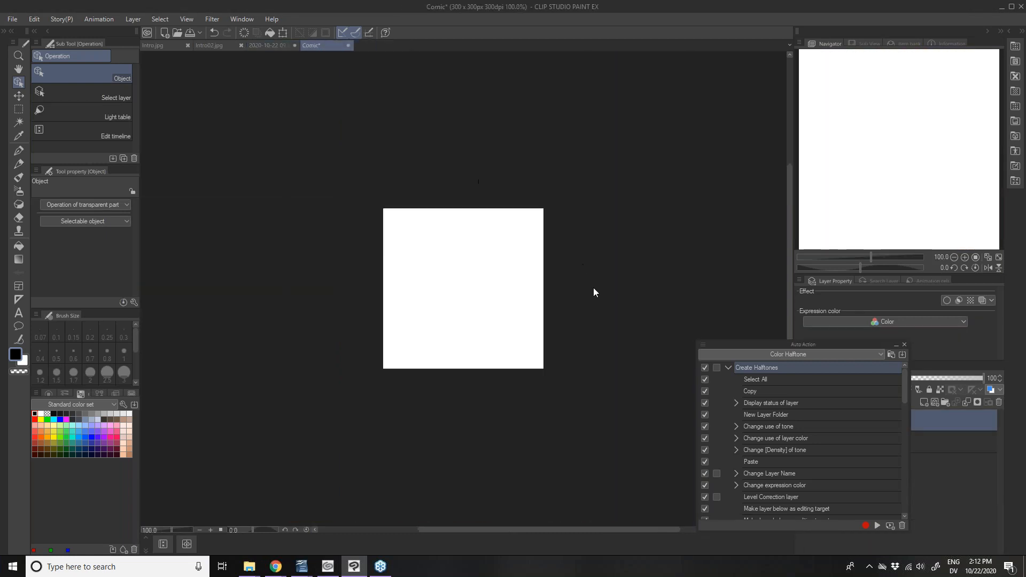
Collapse the Create Halftones action, and narrow and move the Auto Action palette so it no longer covers the Layer palette
{"action": "left_click", "coordinate": [729, 367]}
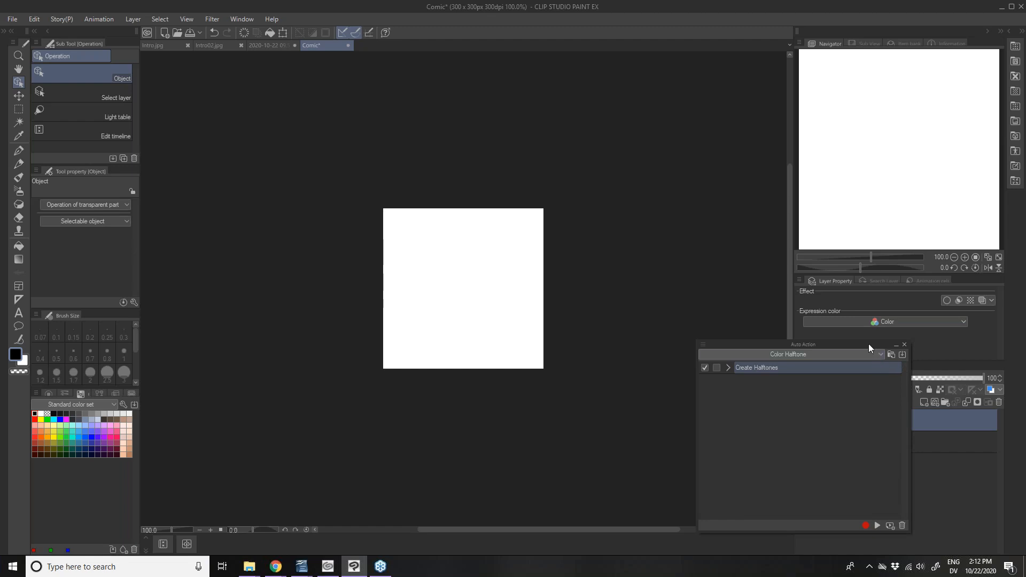
{"action": "left_click_drag", "start_coordinate": [697, 383], "coordinate": [735, 384]}
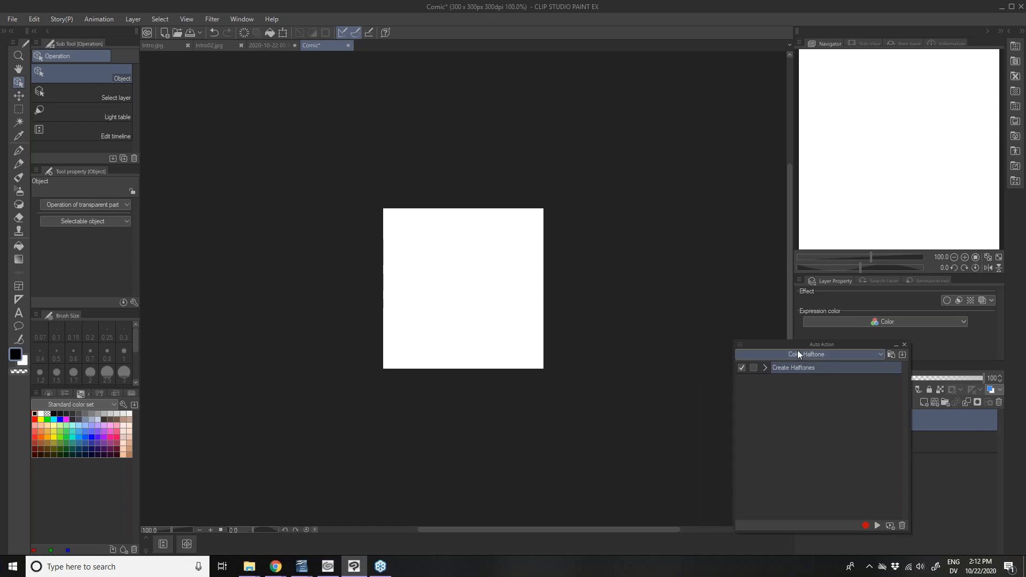
{"action": "left_click_drag", "start_coordinate": [786, 344], "coordinate": [681, 344]}
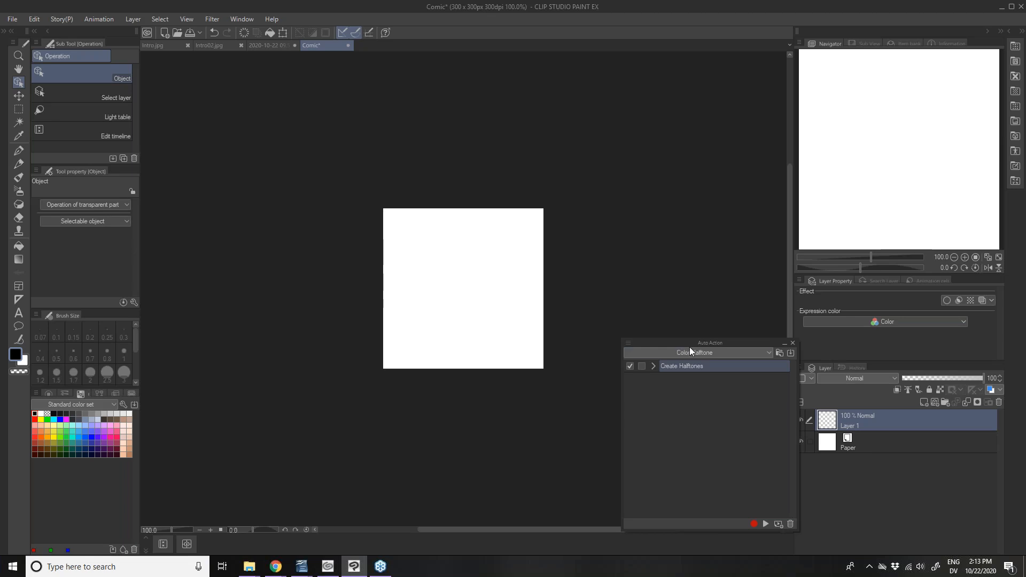
Switch the Auto Action set to the artist-named set listed between Color Halftone and Custom Actions
{"action": "left_click", "coordinate": [692, 350]}
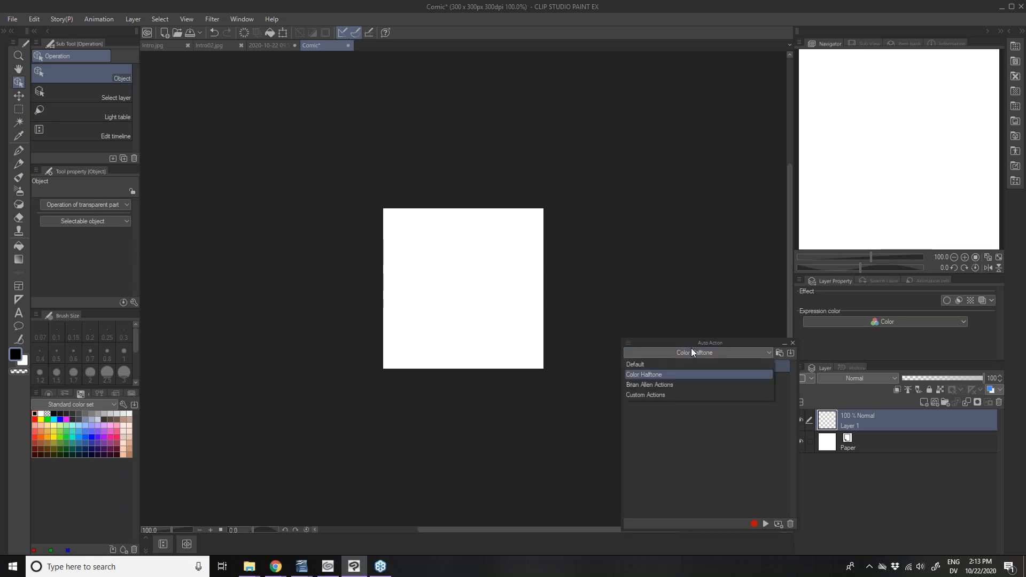
{"action": "left_click", "coordinate": [652, 385]}
{"action": "left_click", "coordinate": [654, 461]}
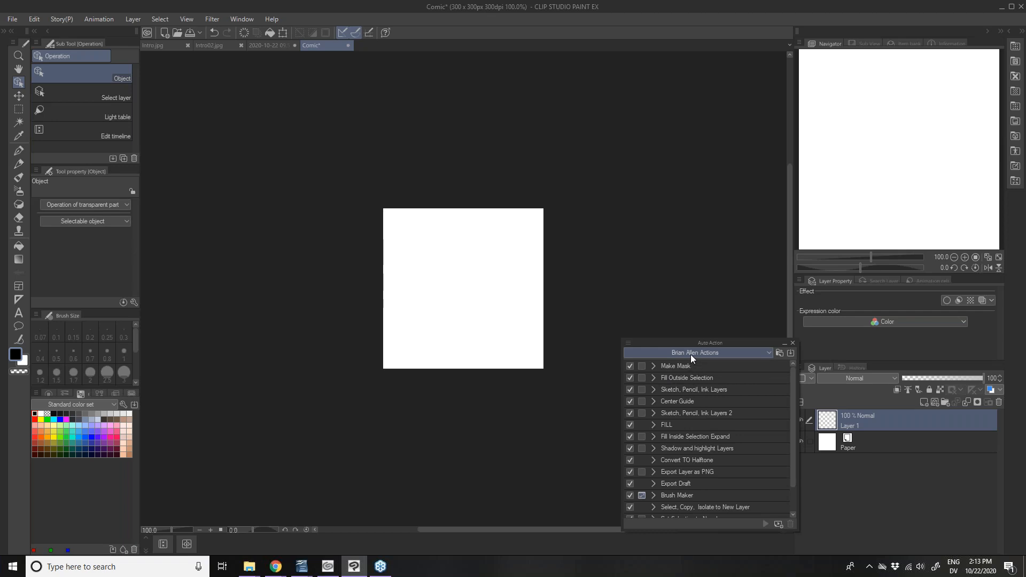
Try to run the Center Guide action on the Comic document, cancelling it at the Scale/Rotate command
{"action": "left_click", "coordinate": [671, 403]}
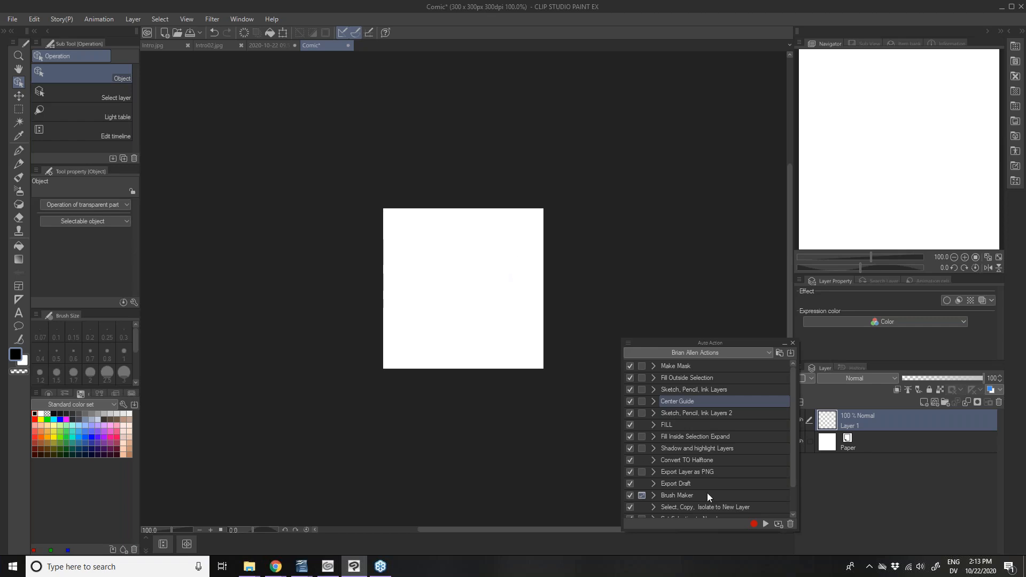
{"action": "left_click", "coordinate": [764, 524]}
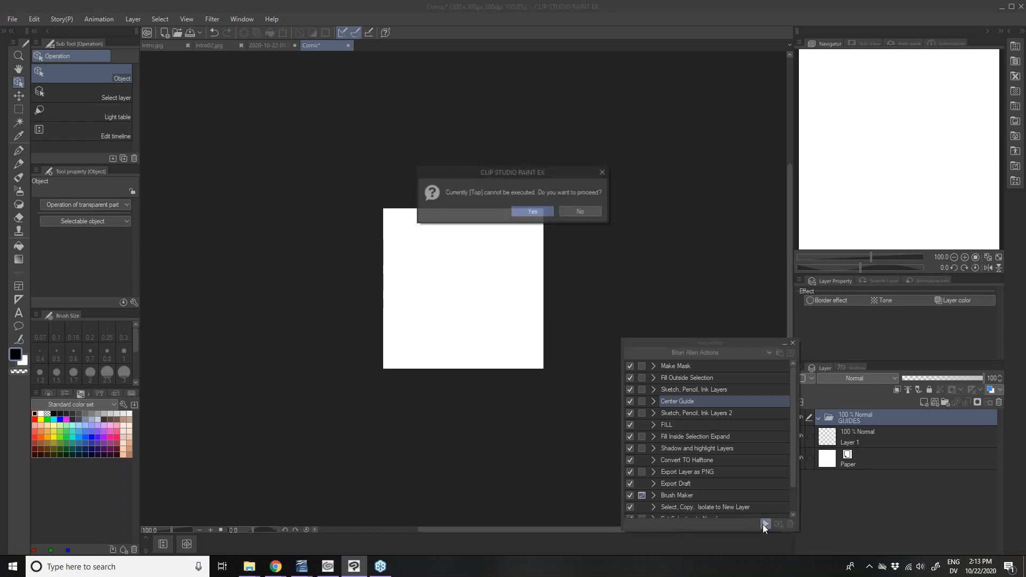
{"action": "left_click", "coordinate": [527, 210]}
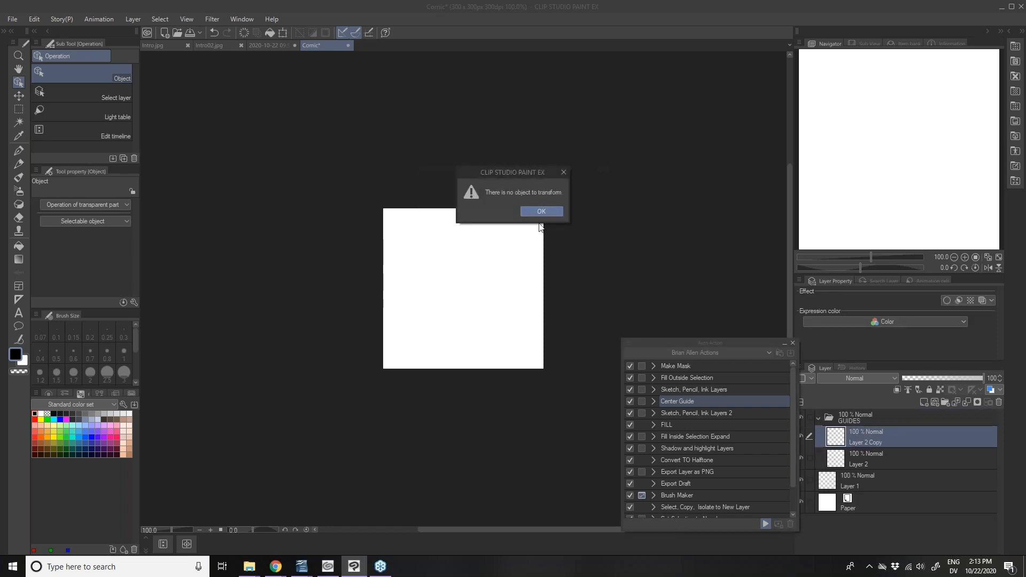
{"action": "left_click", "coordinate": [540, 212]}
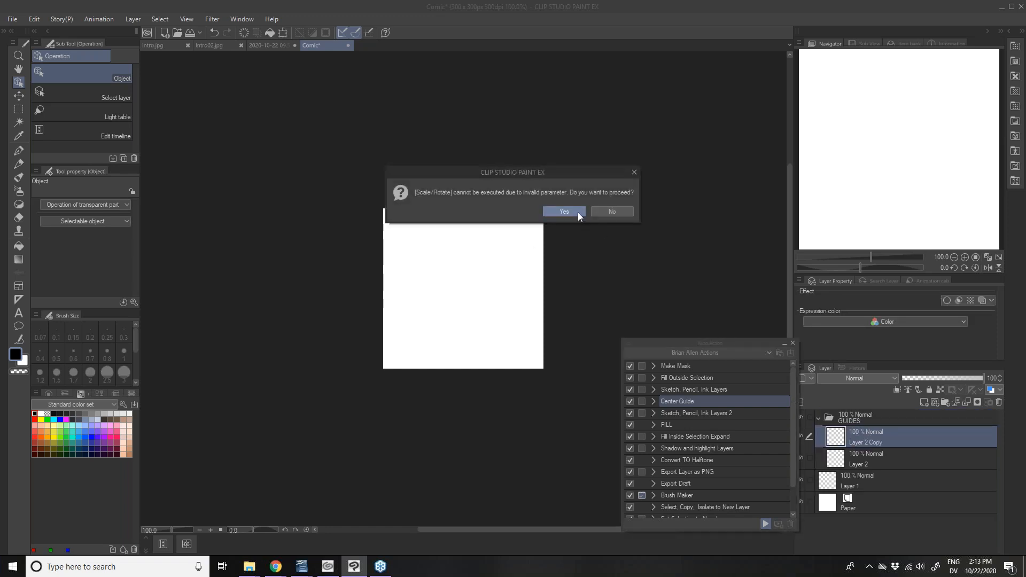
{"action": "left_click", "coordinate": [634, 172]}
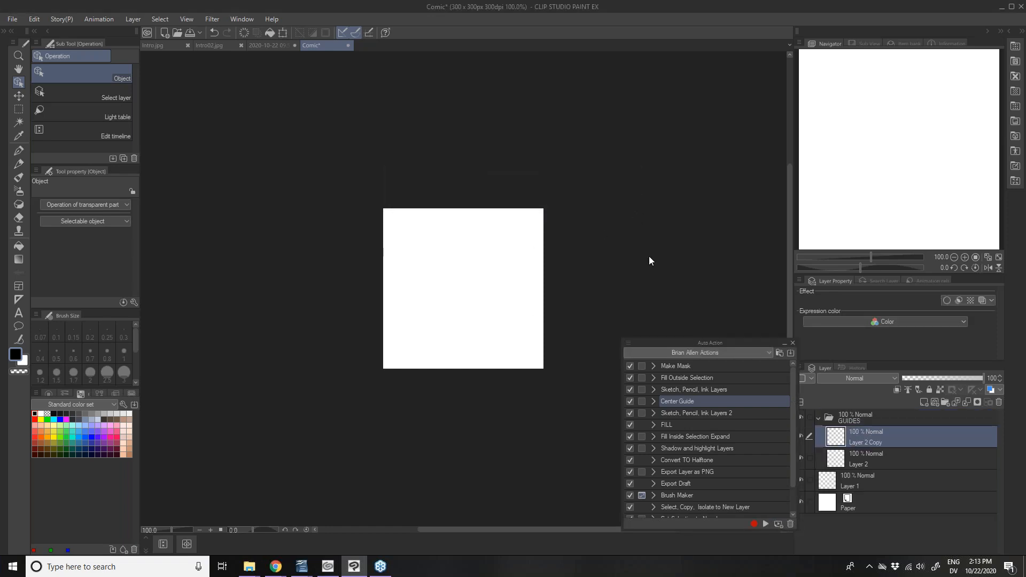
Check the commands inside the Center Guide action and delete the GUIDES folder with its layers from the Comic document
{"action": "left_click", "coordinate": [653, 402]}
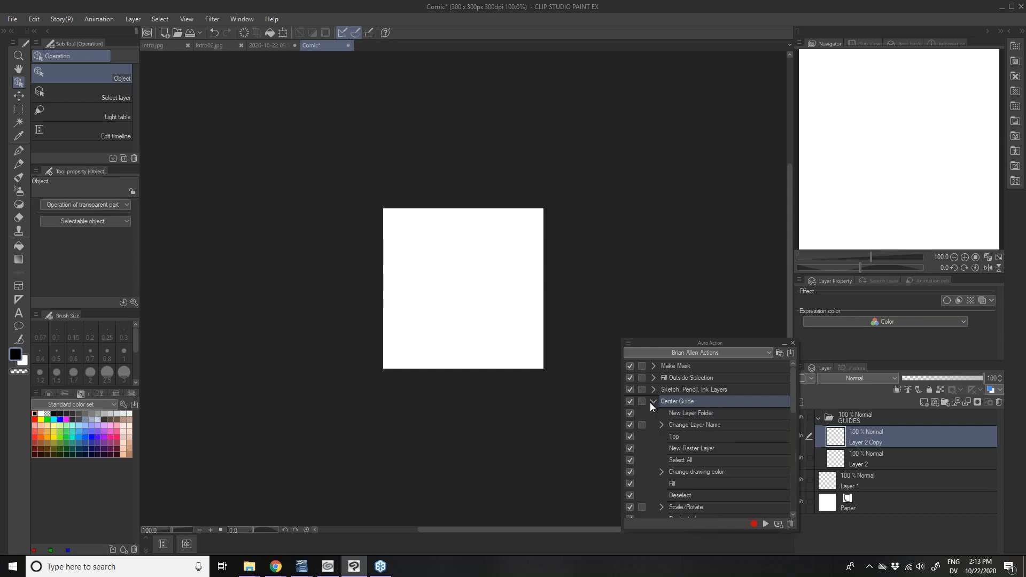
{"action": "left_click", "coordinate": [654, 401]}
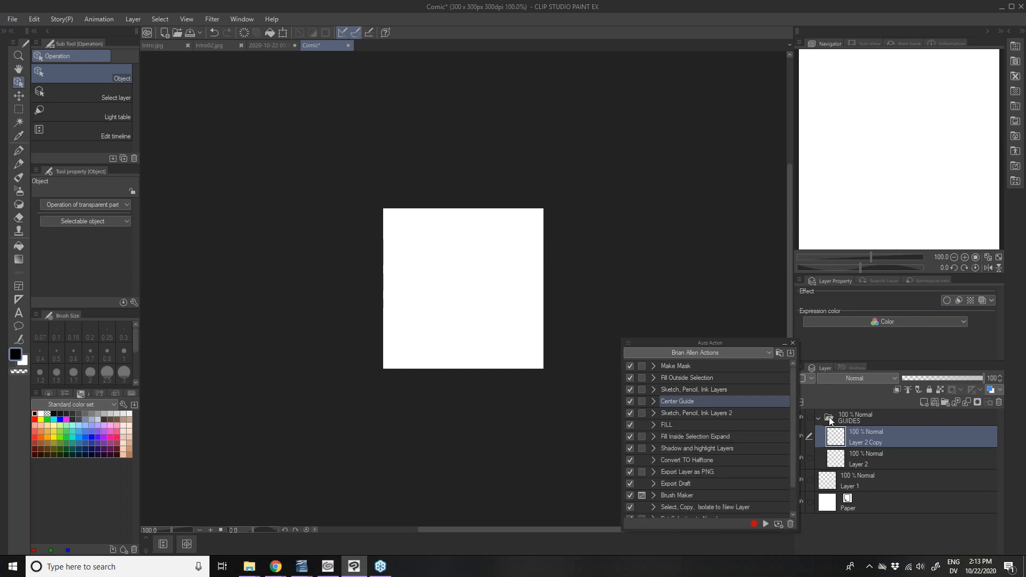
{"action": "left_click", "coordinate": [859, 413]}
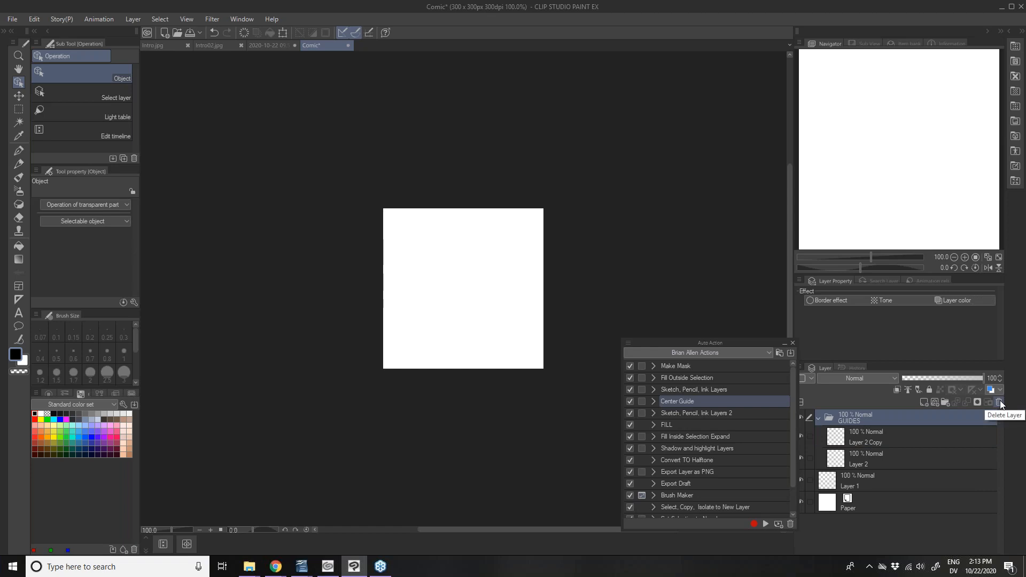
{"action": "left_click", "coordinate": [999, 403]}
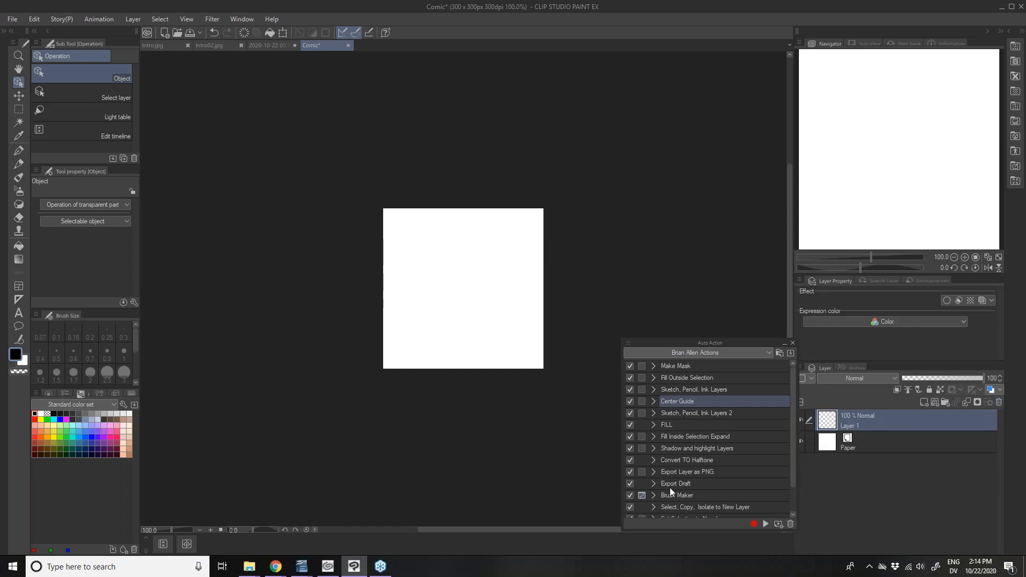
Browse the remaining actions in the current set and switch the Auto Action set to Custom Actions
{"action": "scroll", "coordinate": [705, 437], "scroll_direction": "down", "scroll_amount": 2}
{"action": "scroll", "coordinate": [704, 437], "scroll_direction": "up", "scroll_amount": 2}
{"action": "left_click", "coordinate": [722, 355]}
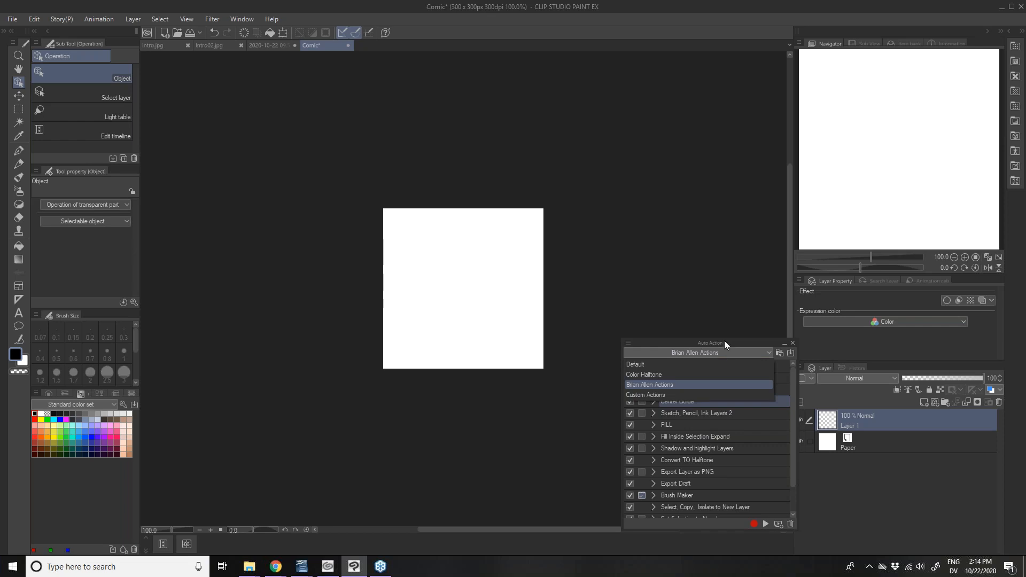
{"action": "left_click", "coordinate": [725, 343]}
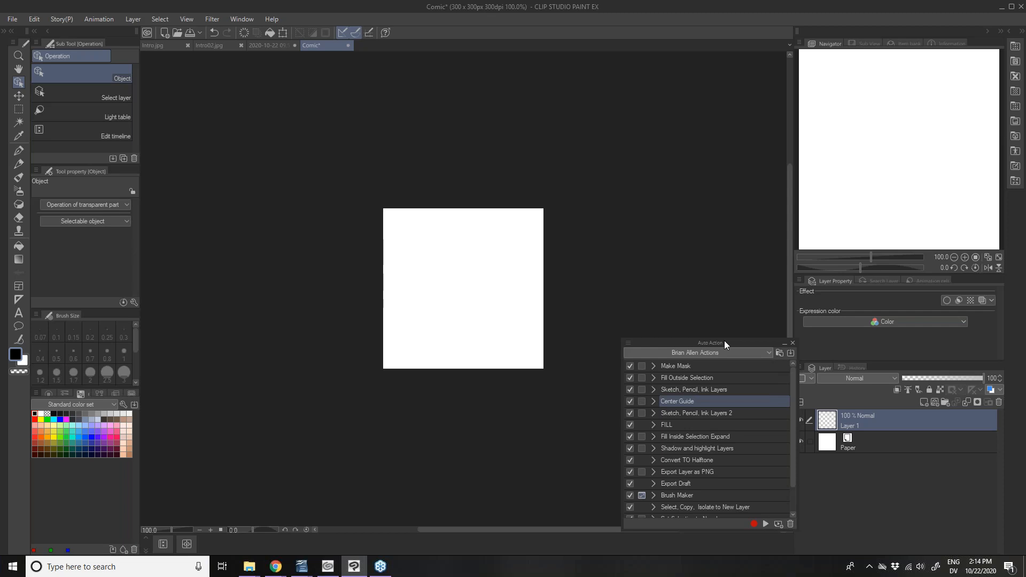
{"action": "left_click", "coordinate": [723, 350]}
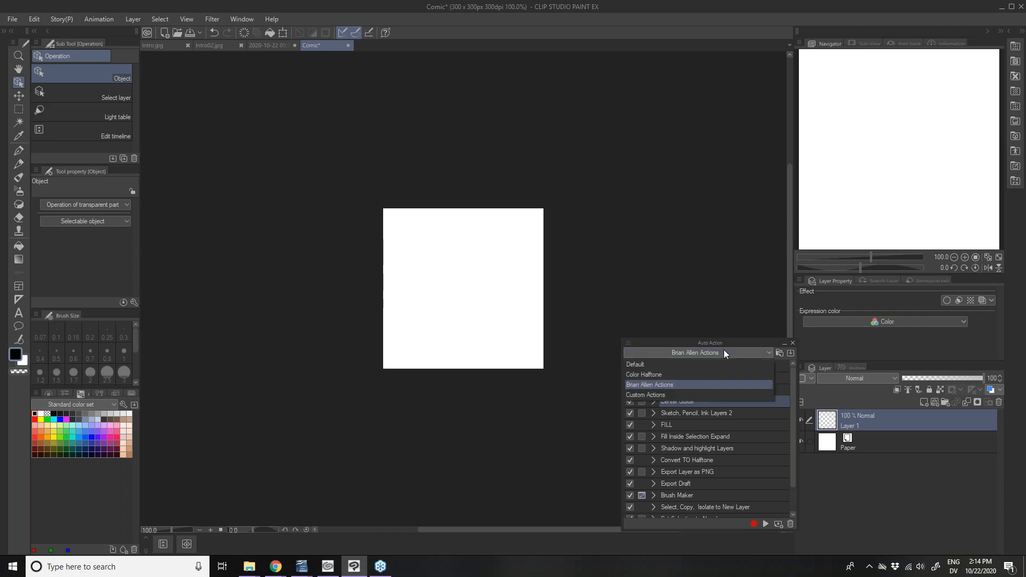
{"action": "left_click", "coordinate": [660, 396]}
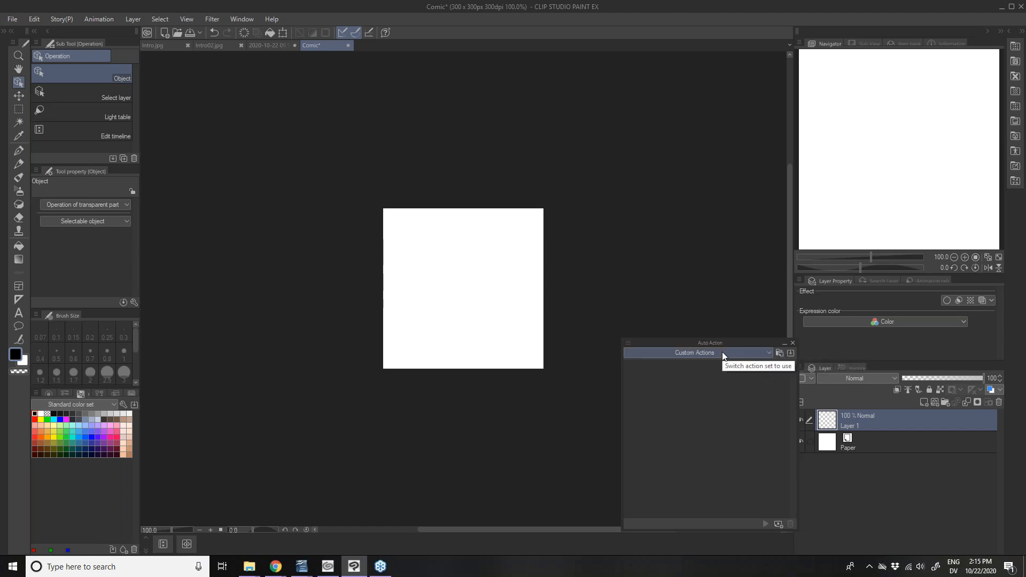
Create a new auto action set named Webinar Action and name its first action New File Setup
{"action": "left_click", "coordinate": [779, 353]}
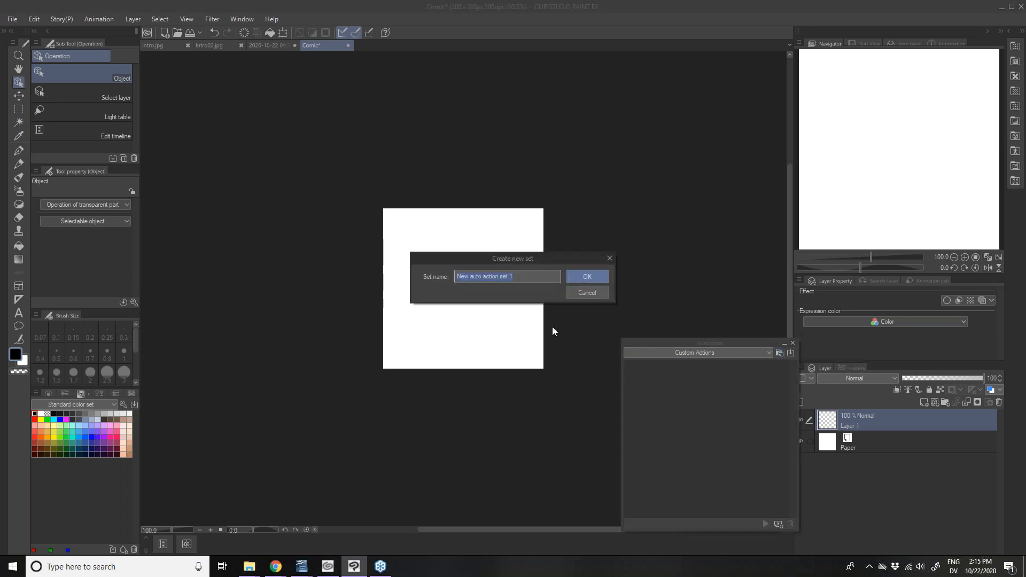
{"action": "type", "text": "Webinar Action"}
{"action": "left_click", "coordinate": [587, 277]}
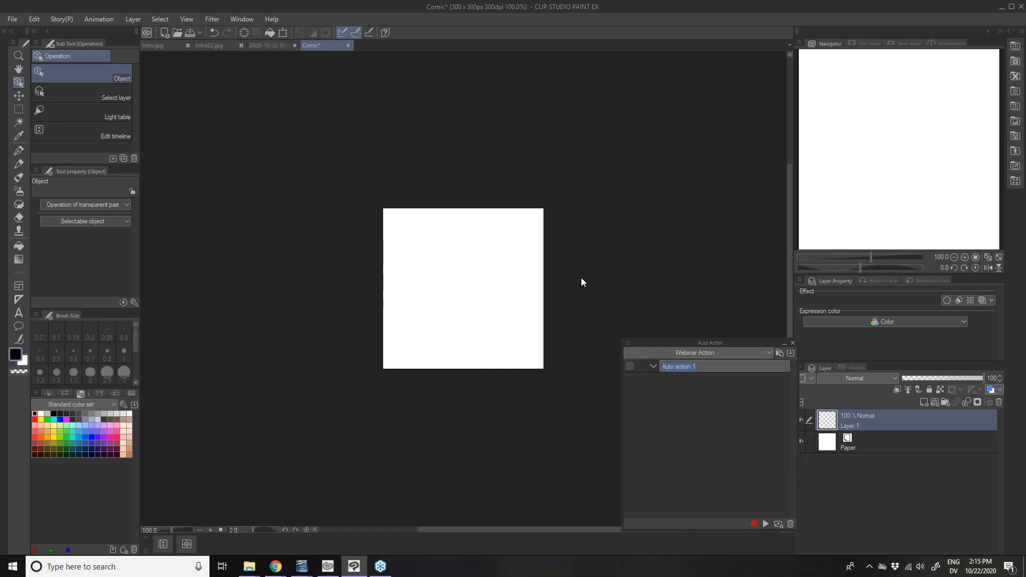
{"action": "type", "text": "New File Setup"}
{"action": "key", "text": "Return"}
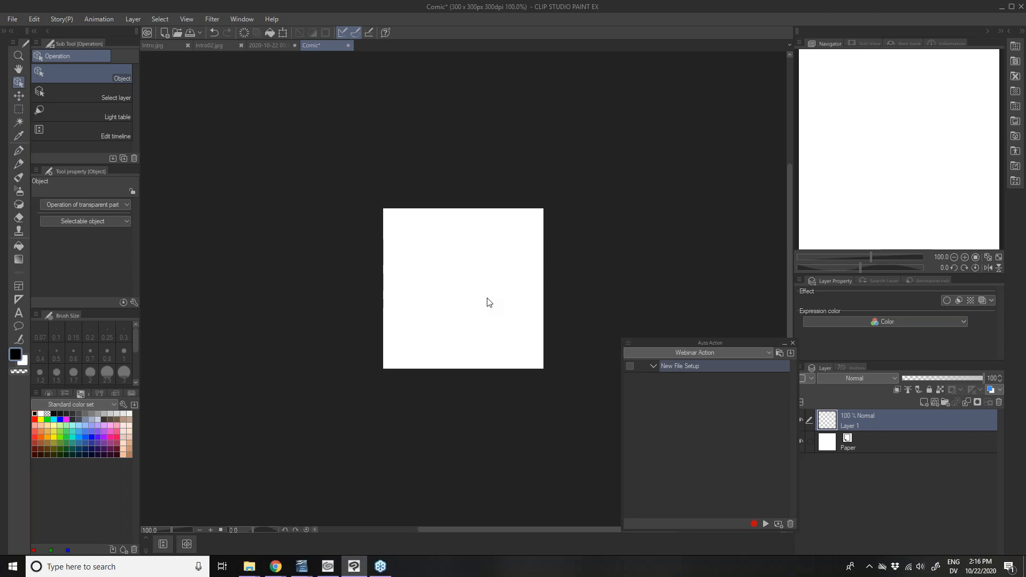
Start recording New File Setup with a new raster layer named "rough sketch" and turn on the layer color effect for it
{"action": "left_click", "coordinate": [754, 524]}
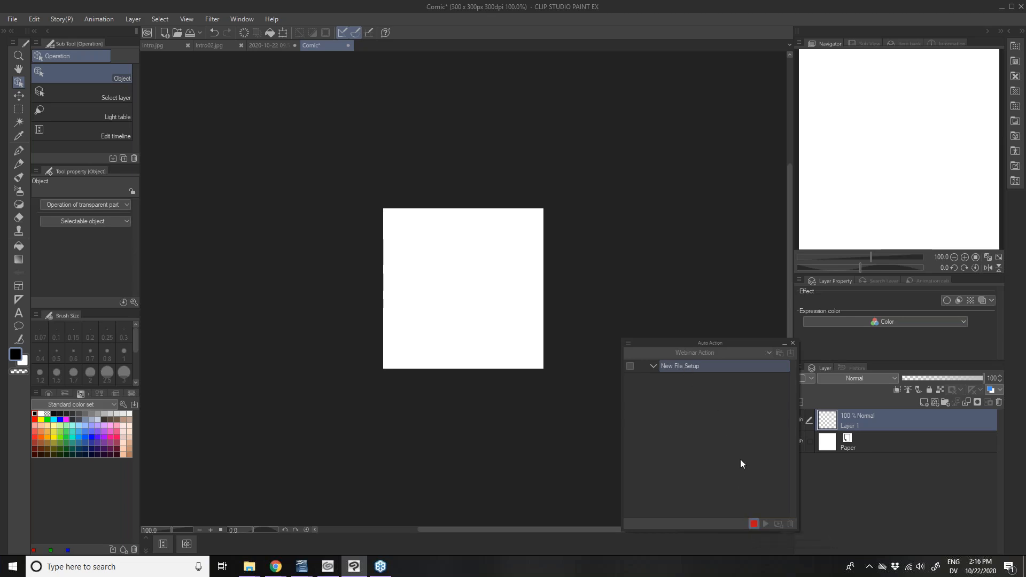
{"action": "left_click", "coordinate": [921, 402]}
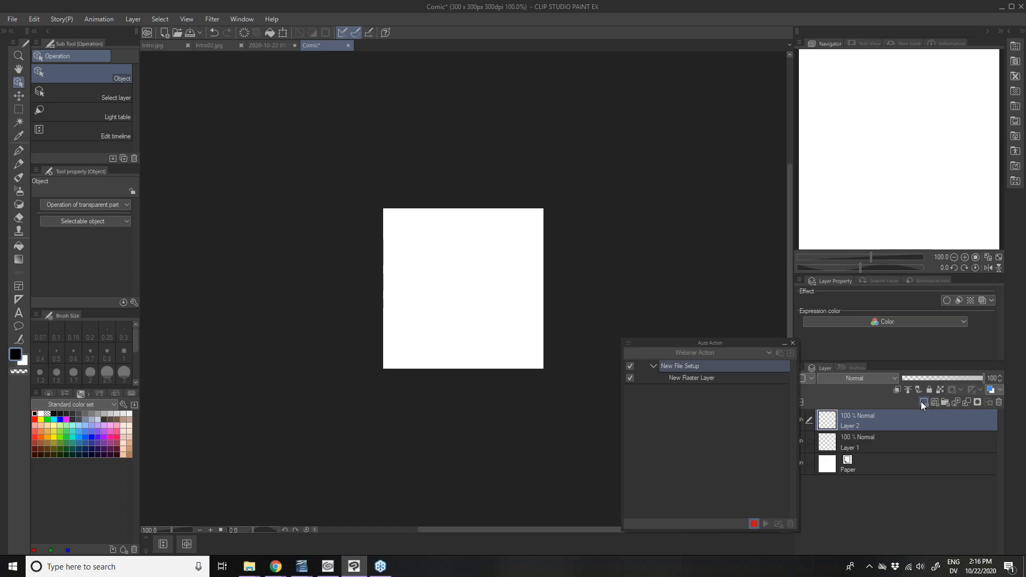
{"action": "double_click", "coordinate": [853, 426]}
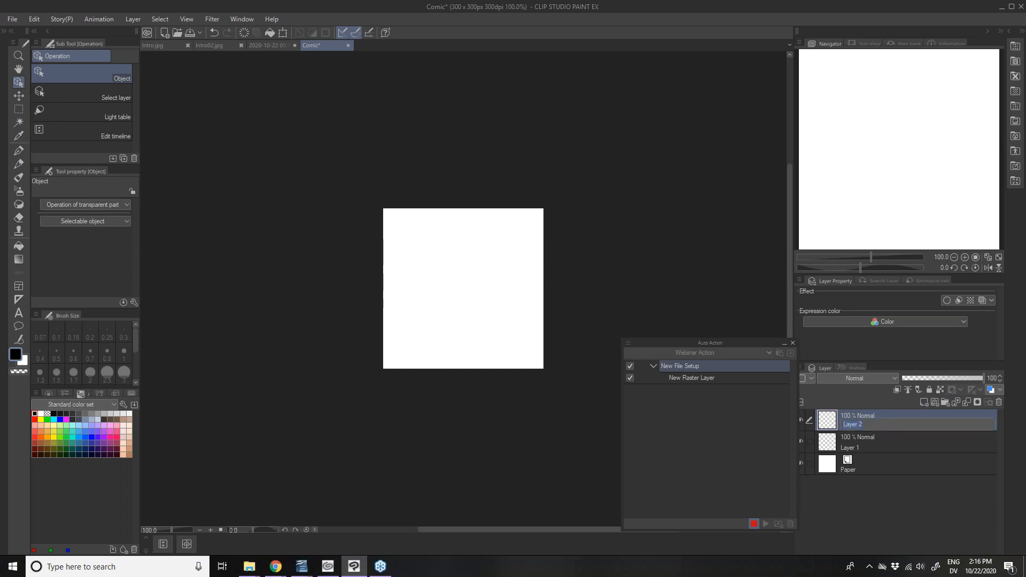
{"action": "type", "text": "rough sketch"}
{"action": "key", "text": "Return"}
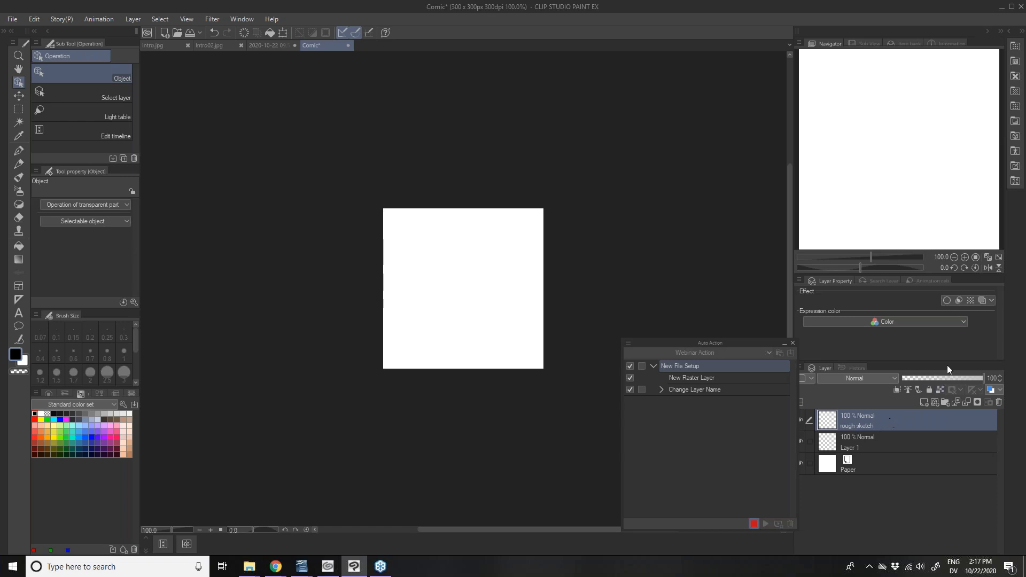
{"action": "left_click", "coordinate": [981, 301]}
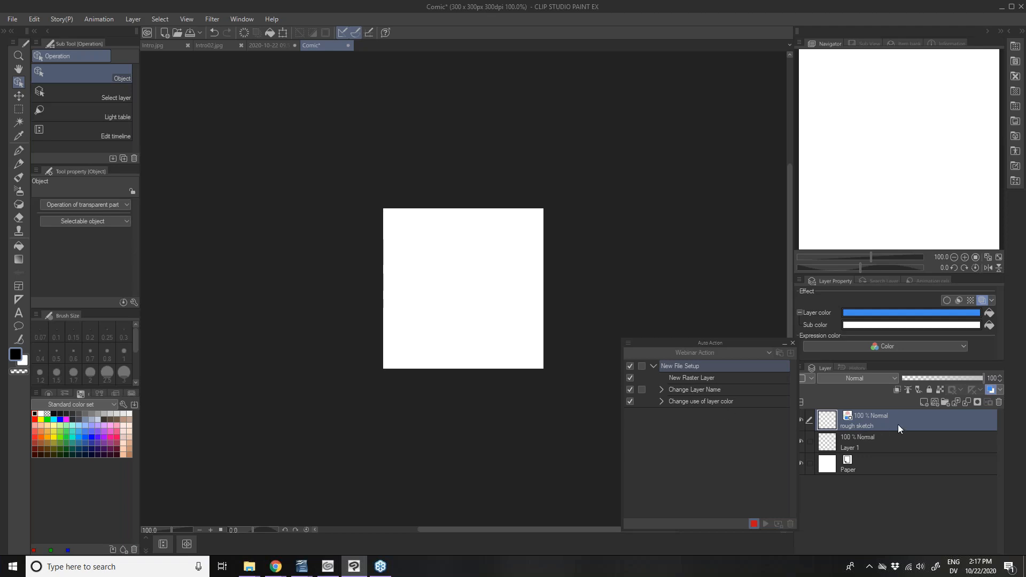
Record another new raster layer in the New File Setup action and rename it "sketch refined"
{"action": "left_click", "coordinate": [923, 401]}
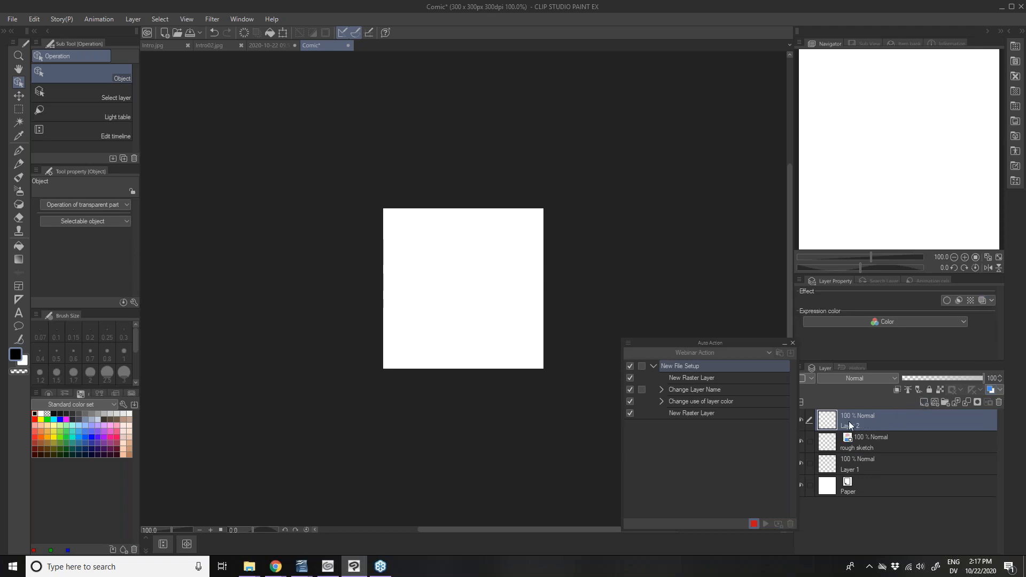
{"action": "double_click", "coordinate": [850, 425]}
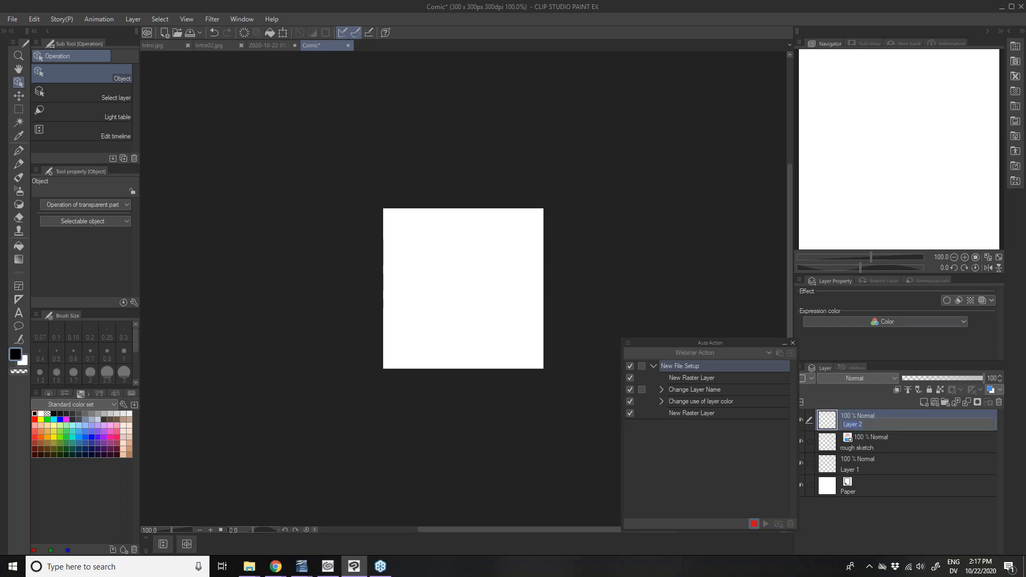
{"action": "type", "text": "sketch refined"}
{"action": "key", "text": "Return"}
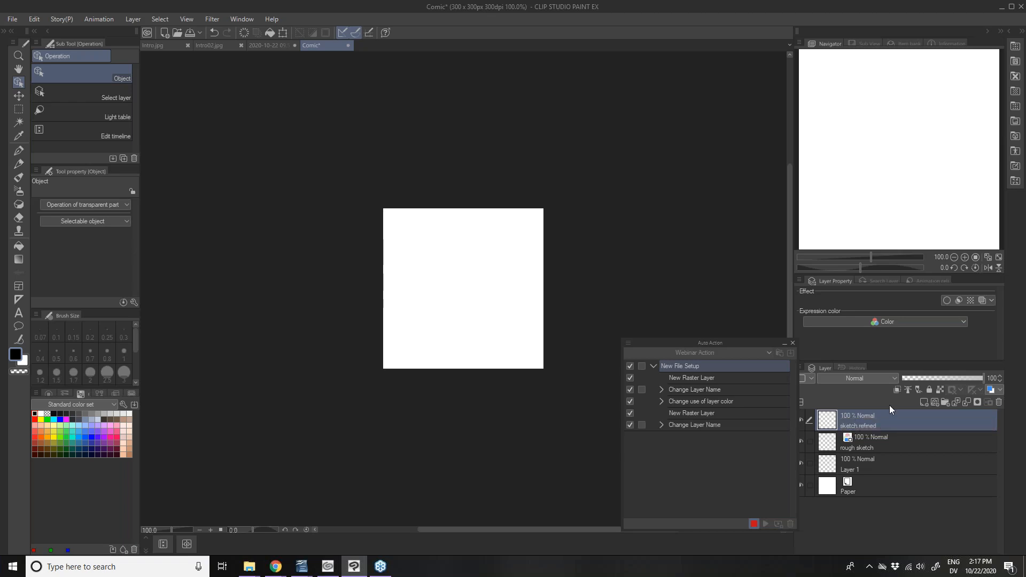
Record a third raster layer named "final sketch", then stop recording and collapse the New File Setup action
{"action": "left_click", "coordinate": [923, 402]}
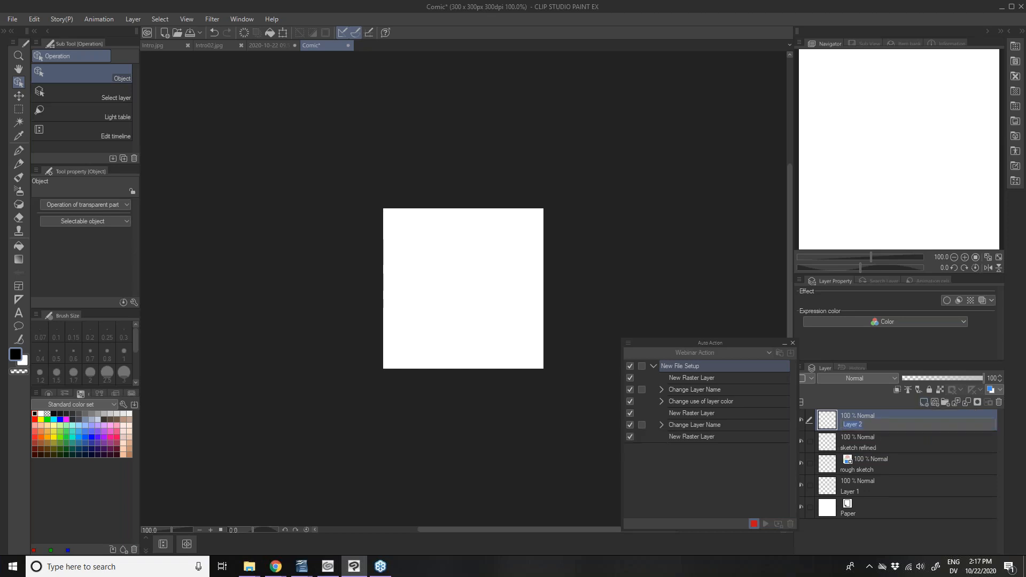
{"action": "type", "text": "final sketch"}
{"action": "key", "text": "Return"}
{"action": "left_click", "coordinate": [754, 524]}
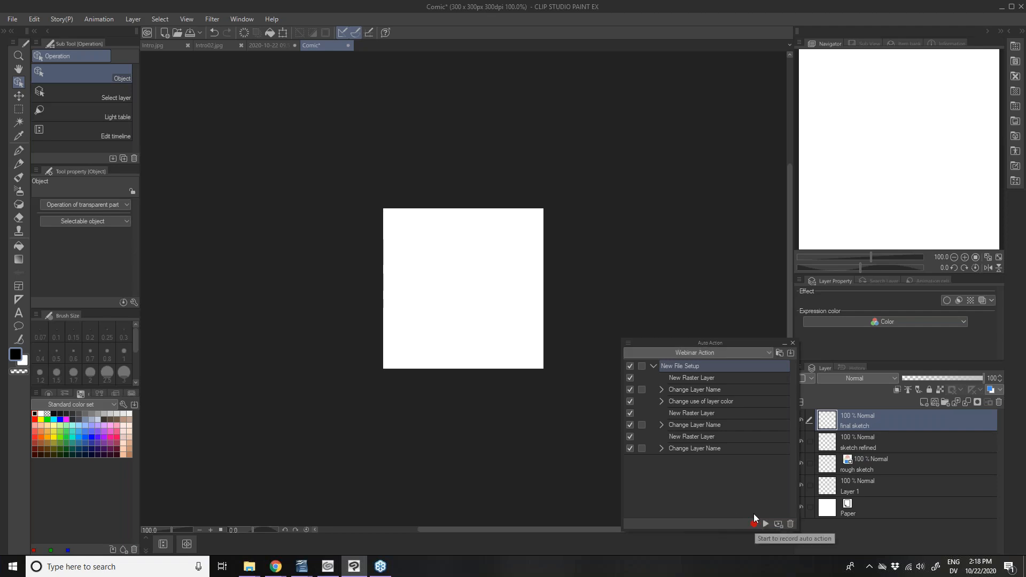
{"action": "left_click", "coordinate": [653, 367]}
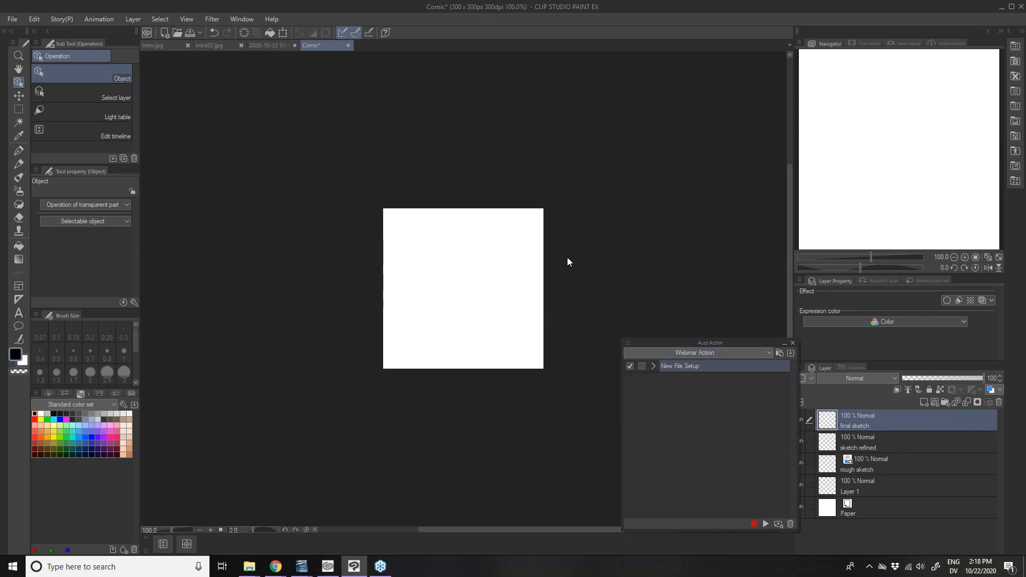
Set up a new comic document with the Standard American Comic preset and the file name "test"
{"action": "left_click", "coordinate": [165, 33]}
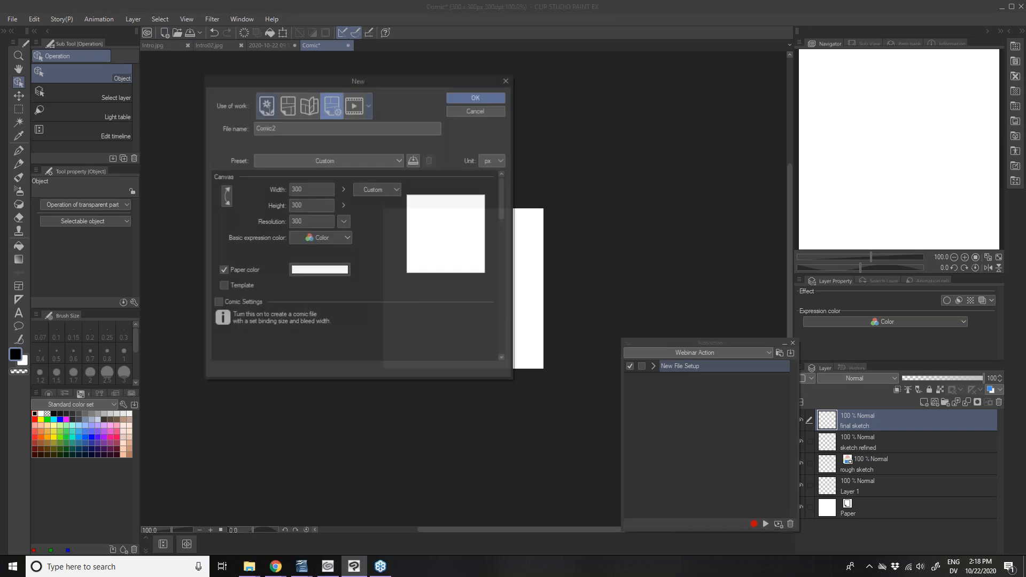
{"action": "left_click", "coordinate": [323, 161]}
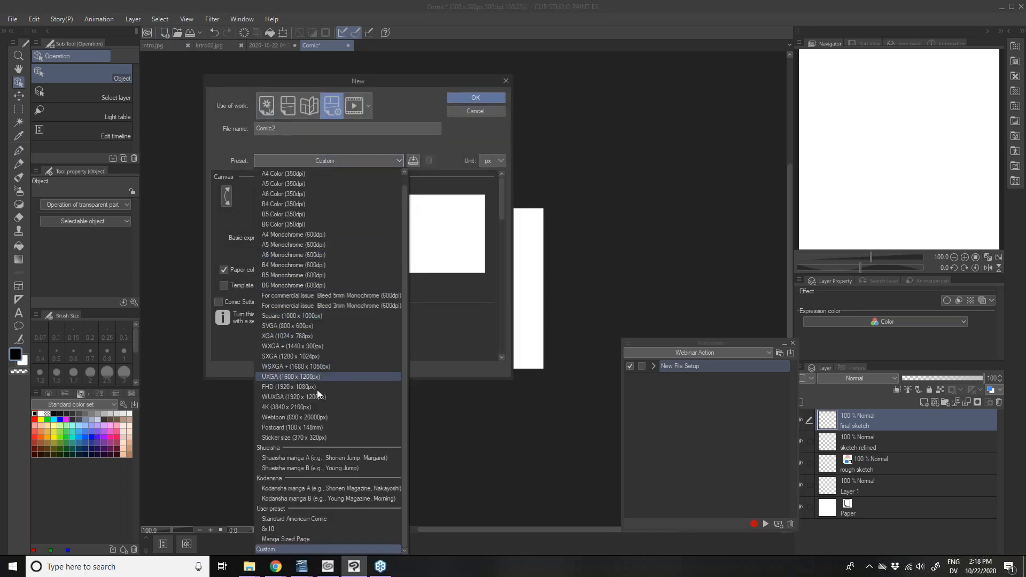
{"action": "left_click", "coordinate": [300, 517]}
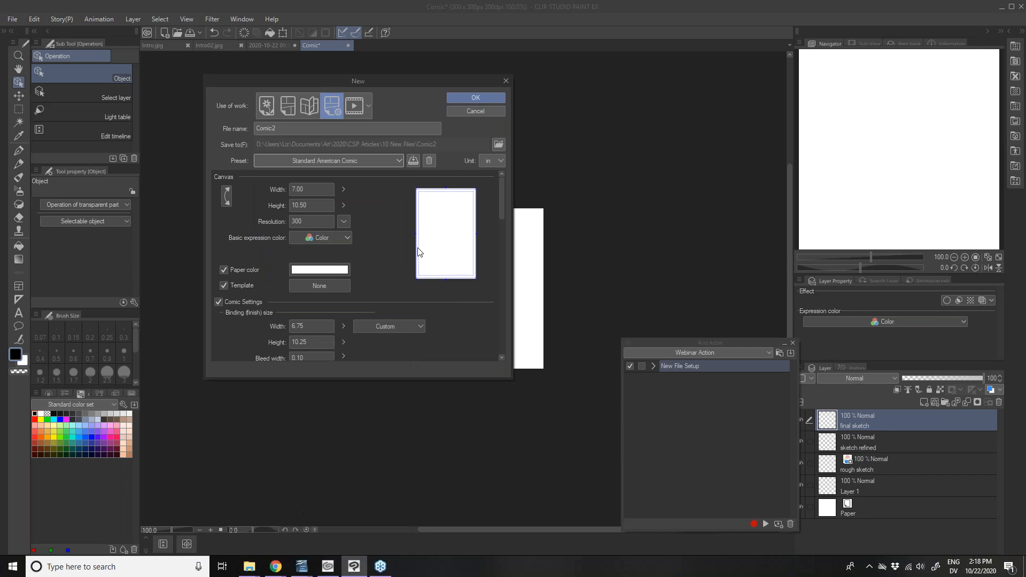
{"action": "left_click_drag", "start_coordinate": [303, 128], "coordinate": [241, 124]}
{"action": "type", "text": "test"}
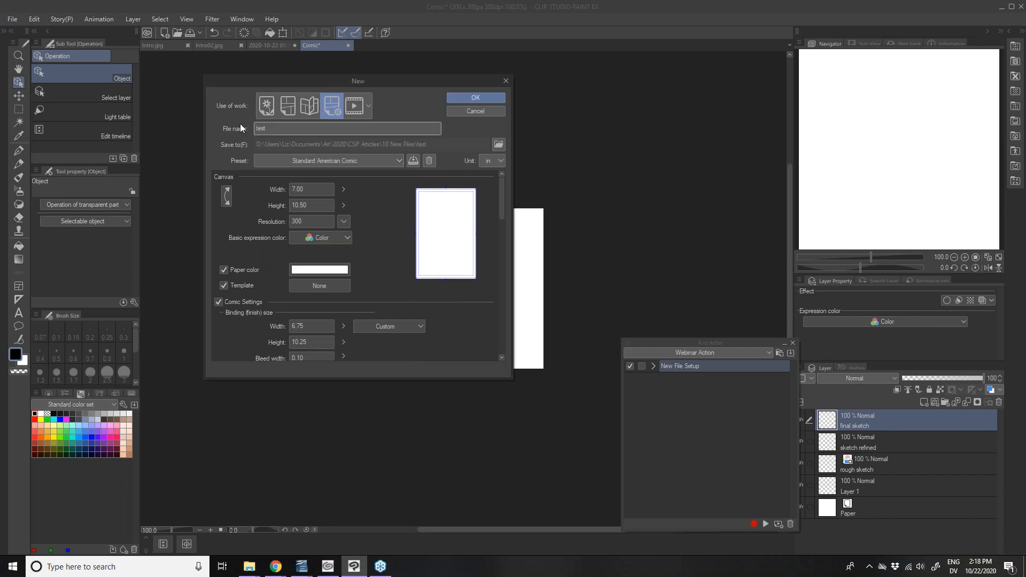
Turn off Multiple pages and Cover page for the new comic document and create it
{"action": "scroll", "coordinate": [252, 233], "scroll_direction": "down", "scroll_amount": 6}
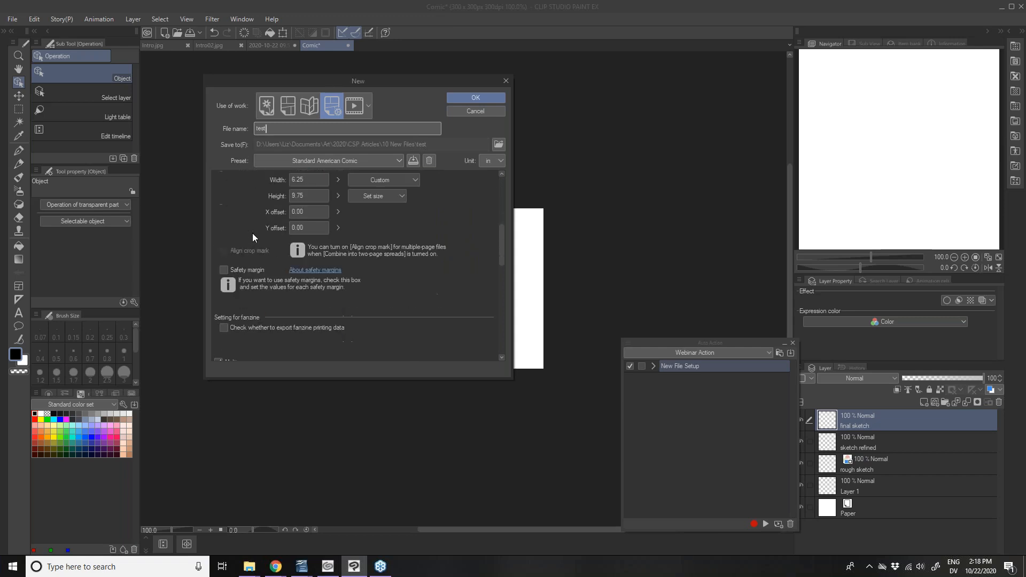
{"action": "left_click", "coordinate": [218, 260]}
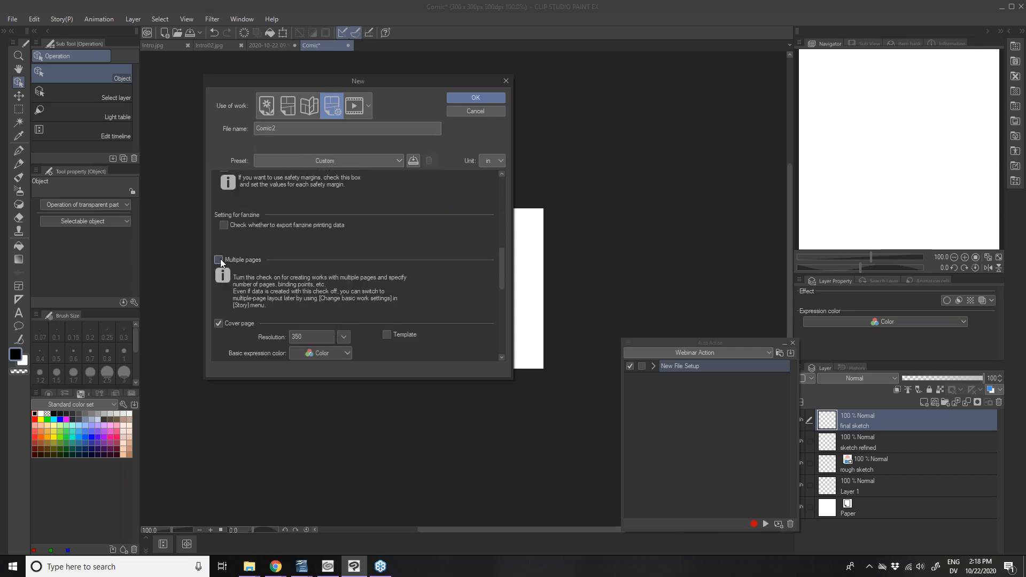
{"action": "scroll", "coordinate": [229, 274], "scroll_direction": "down", "scroll_amount": 2}
{"action": "left_click", "coordinate": [219, 272]}
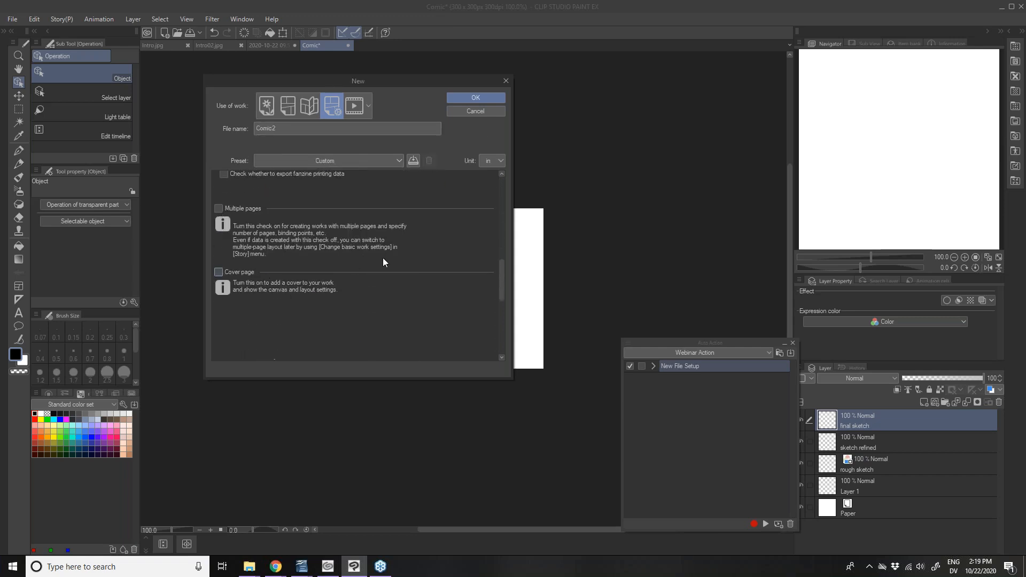
{"action": "scroll", "coordinate": [383, 257], "scroll_direction": "down", "scroll_amount": 5}
{"action": "scroll", "coordinate": [383, 258], "scroll_direction": "up", "scroll_amount": 6}
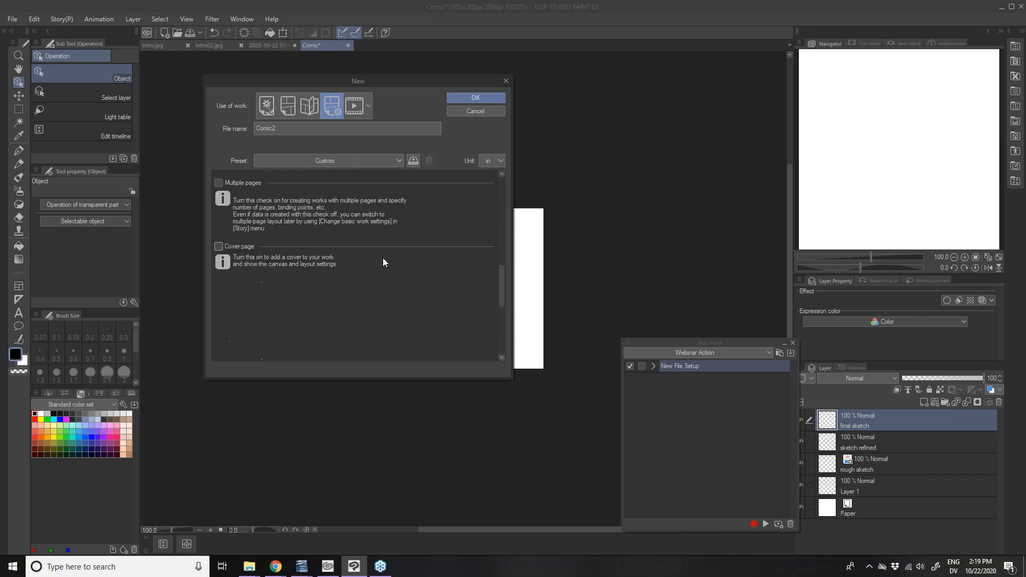
{"action": "left_click", "coordinate": [472, 97]}
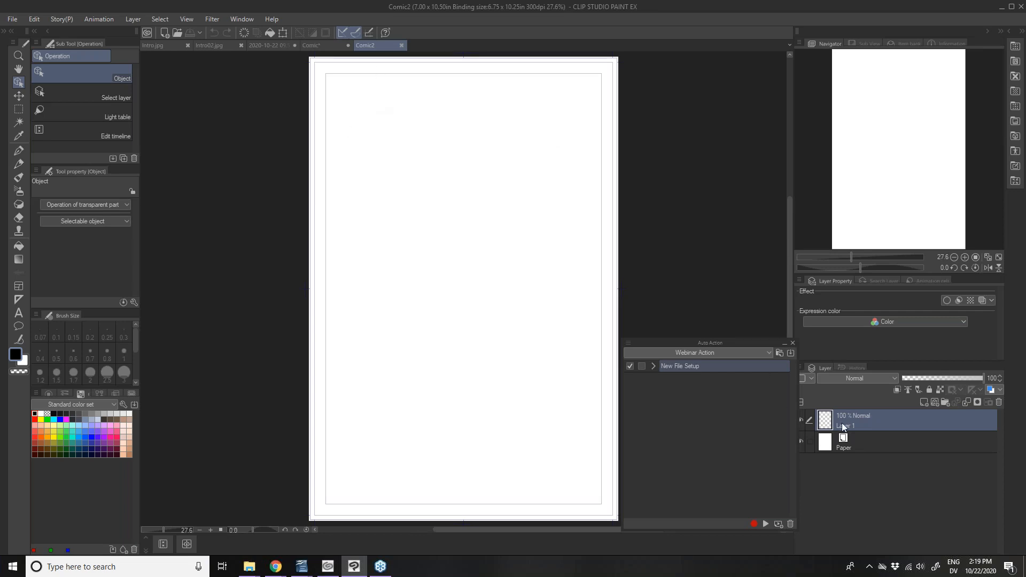
Delete Layer 1 from the new comic document and run the New File Setup action on it
{"action": "left_click", "coordinate": [865, 441]}
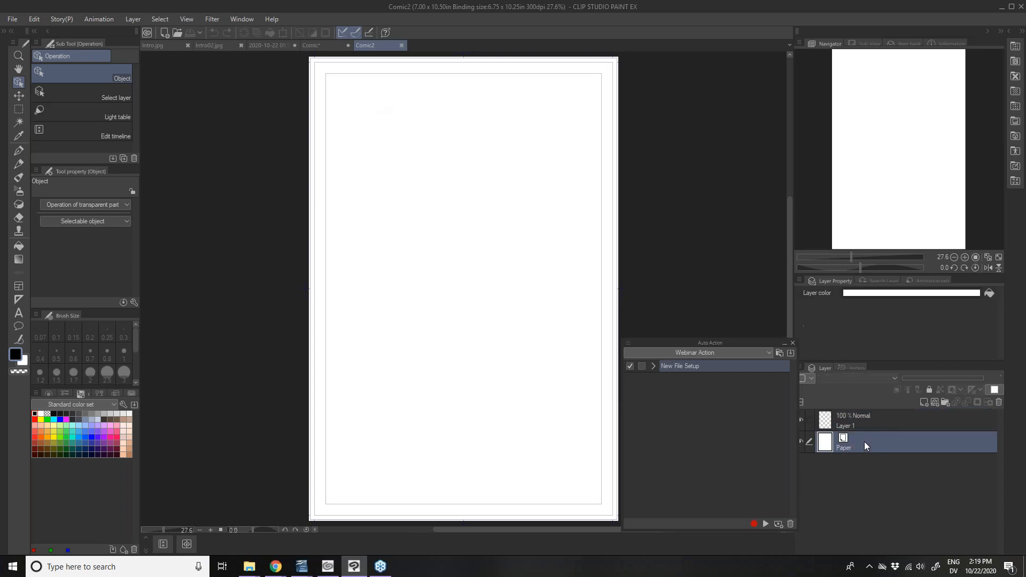
{"action": "left_click", "coordinate": [859, 420]}
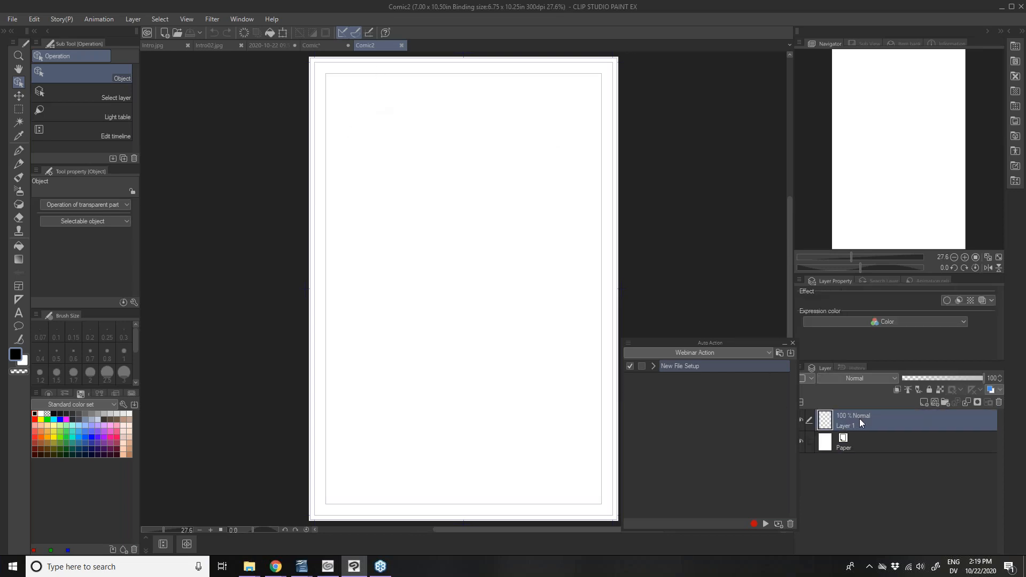
{"action": "left_click", "coordinate": [999, 403]}
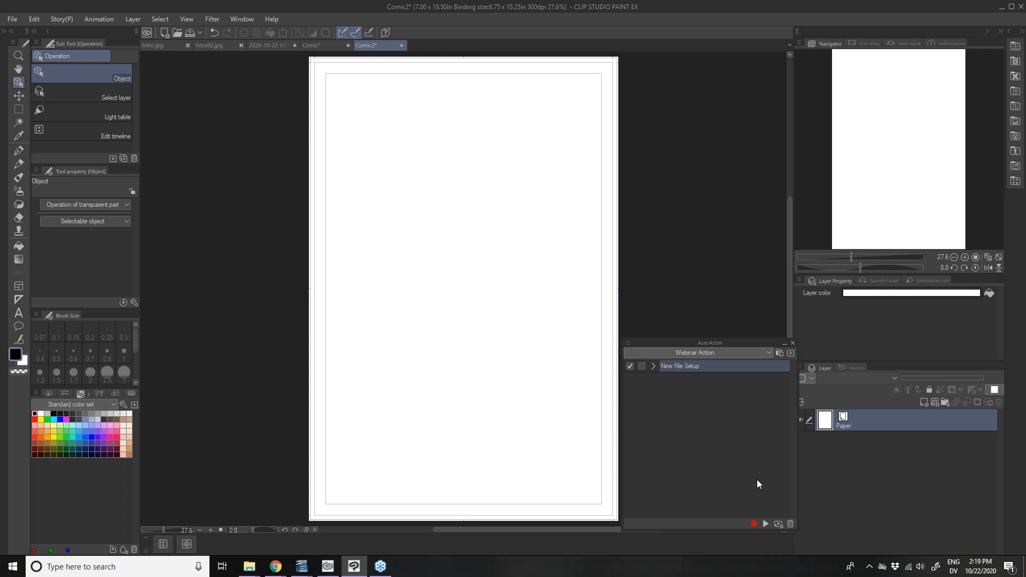
{"action": "left_click", "coordinate": [765, 522]}
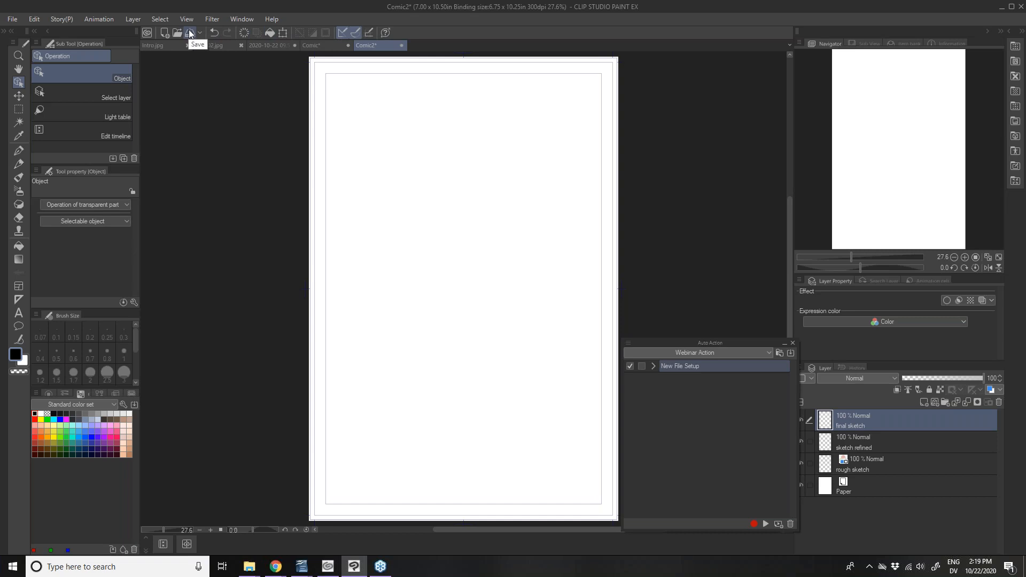
Open the shortcut settings, look through the main menu categories, and switch the setting area to Auto Action
{"action": "left_click", "coordinate": [13, 20]}
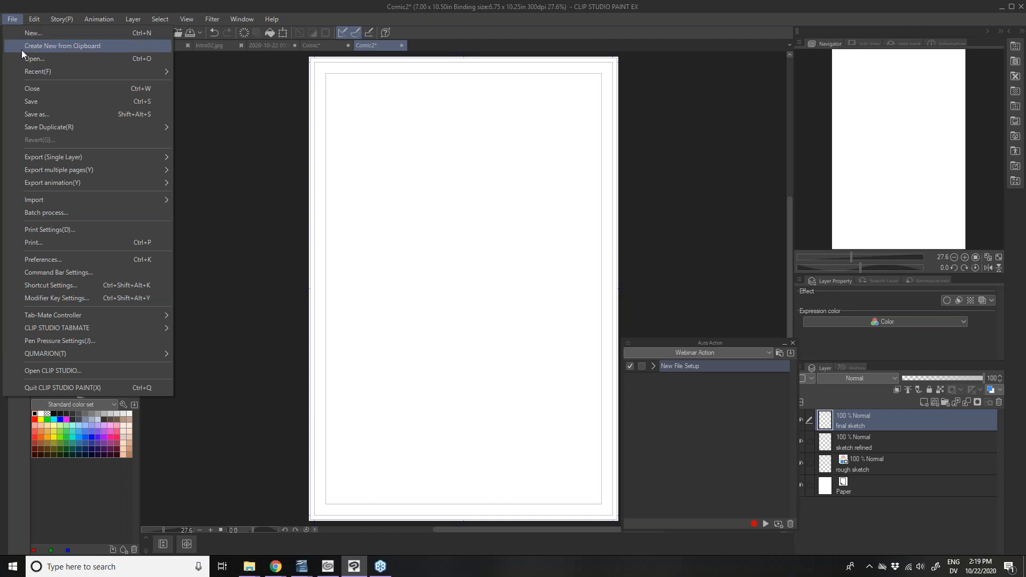
{"action": "left_click", "coordinate": [55, 285]}
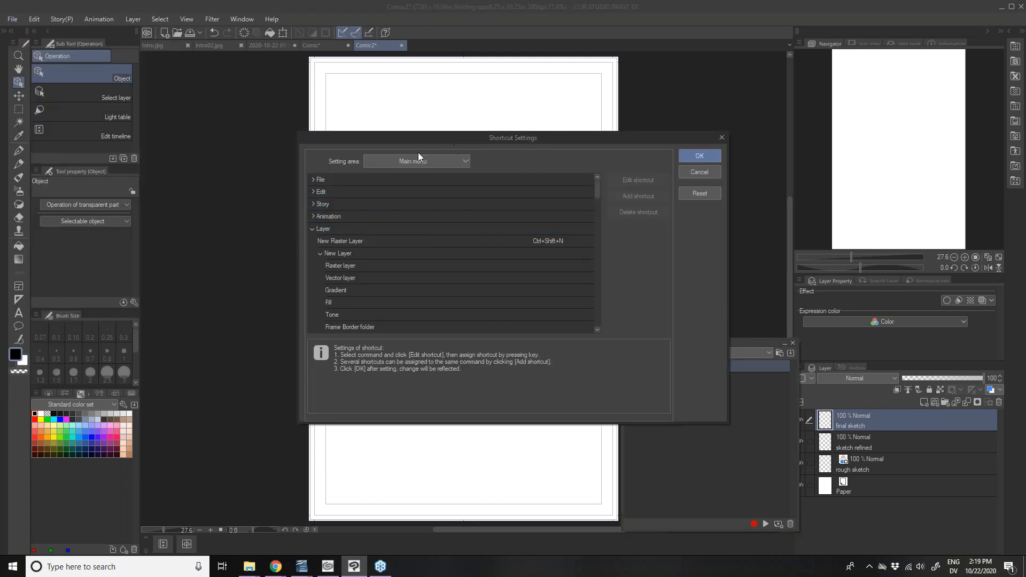
{"action": "scroll", "coordinate": [508, 296], "scroll_direction": "down", "scroll_amount": 2}
{"action": "scroll", "coordinate": [508, 289], "scroll_direction": "down", "scroll_amount": 2}
{"action": "scroll", "coordinate": [508, 284], "scroll_direction": "up", "scroll_amount": 4}
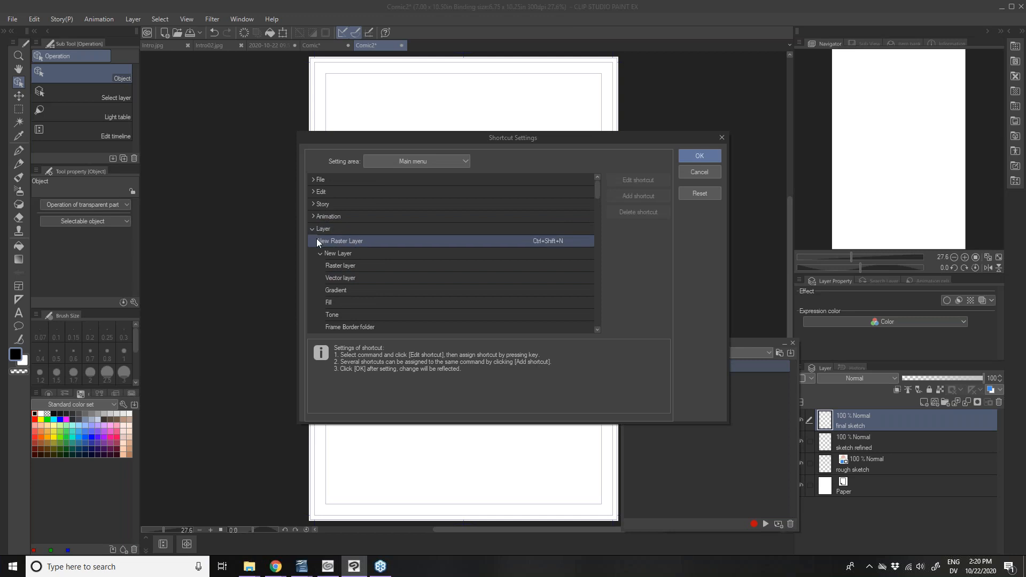
{"action": "left_click", "coordinate": [312, 228]}
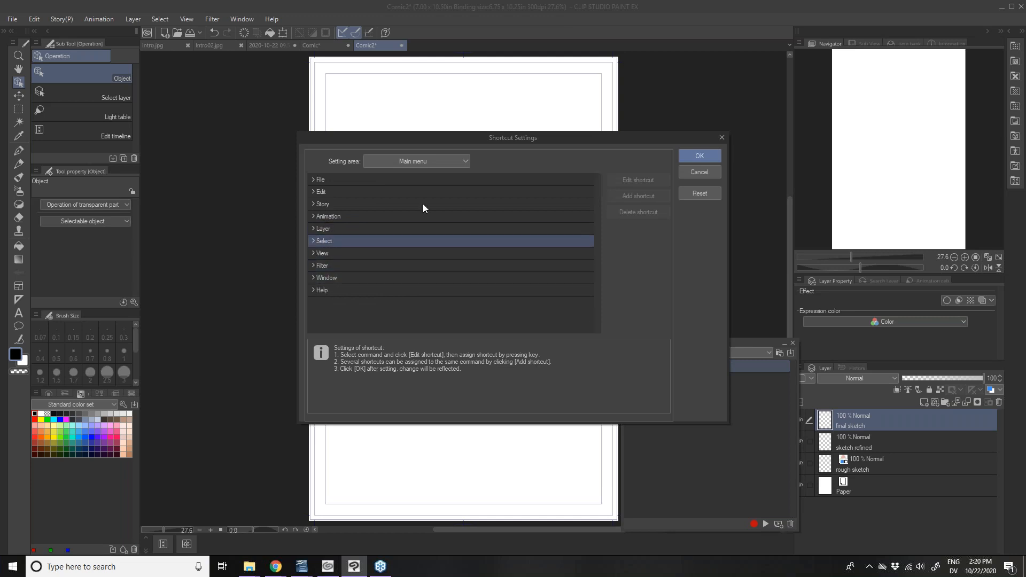
{"action": "left_click", "coordinate": [405, 161]}
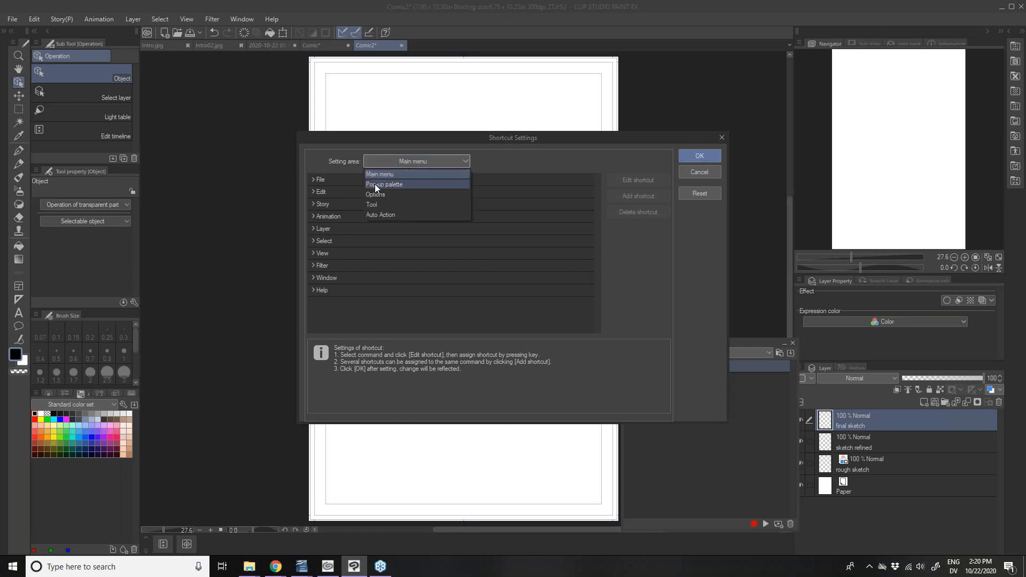
{"action": "left_click", "coordinate": [378, 214]}
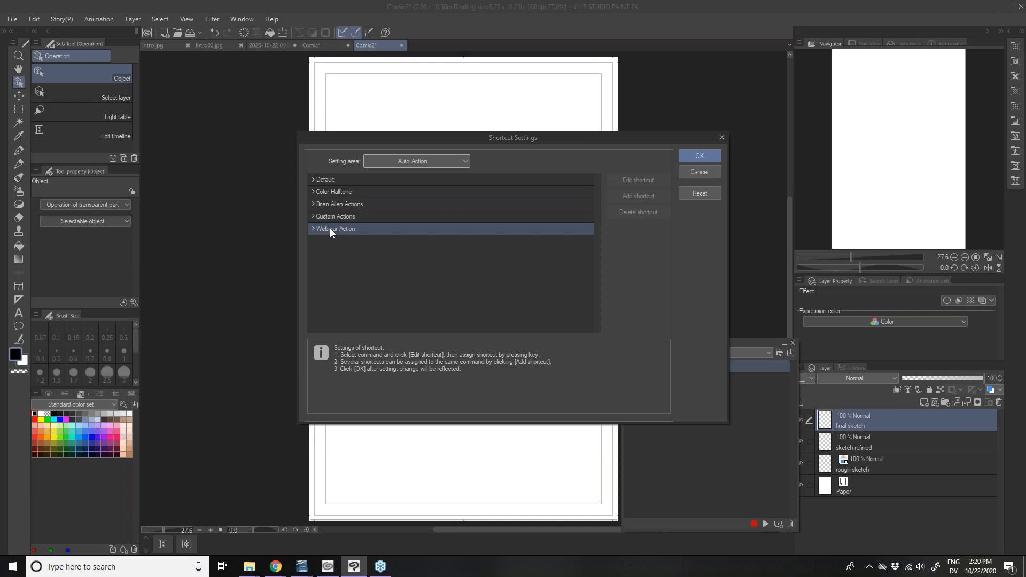
Assign the shortcut Ctrl+F6 to the New File Setup action in the Webinar Action set
{"action": "left_click", "coordinate": [314, 229]}
{"action": "left_click", "coordinate": [341, 242]}
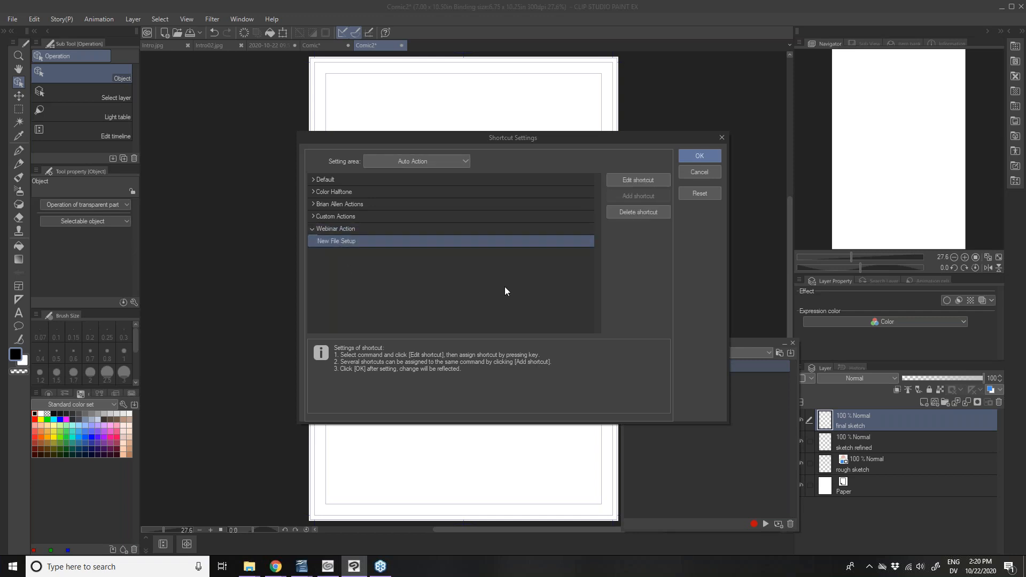
{"action": "left_click", "coordinate": [632, 181]}
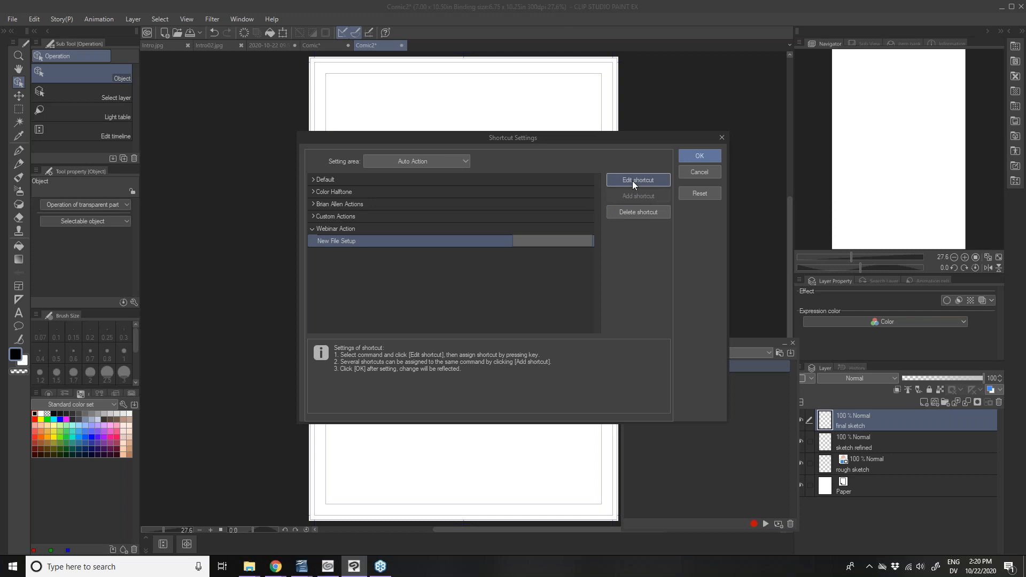
{"action": "key", "text": "ctrl+F6"}
{"action": "left_click", "coordinate": [648, 279]}
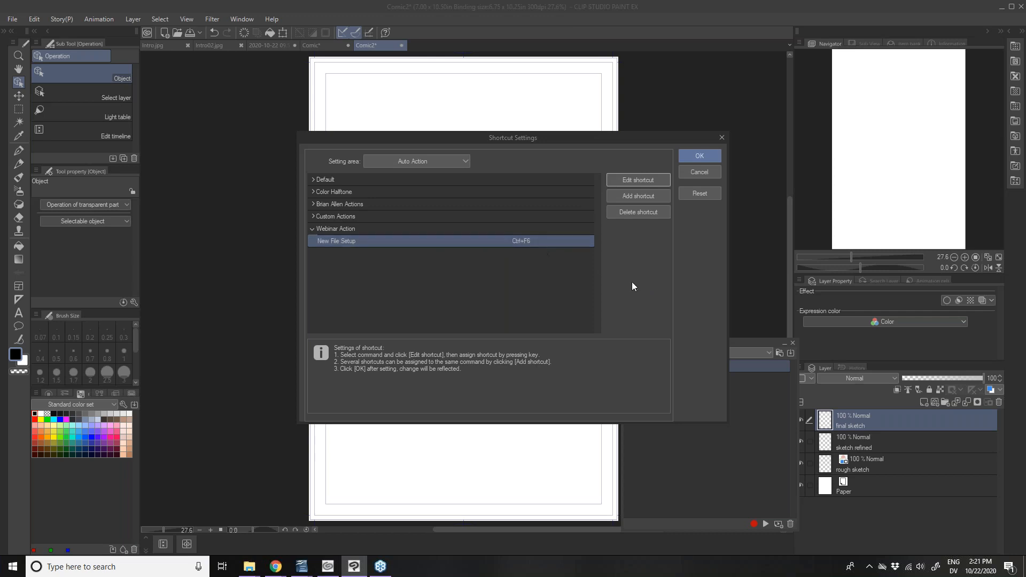
Try adding U as a second shortcut for New File Setup, decline replacing its existing assignment, and apply the shortcut settings
{"action": "left_click", "coordinate": [628, 192]}
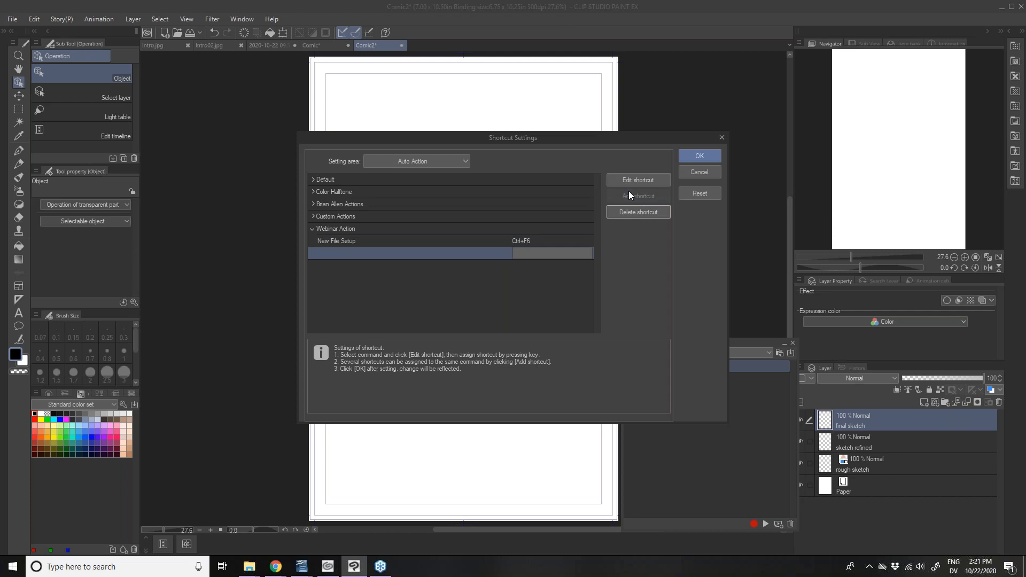
{"action": "key", "text": "u"}
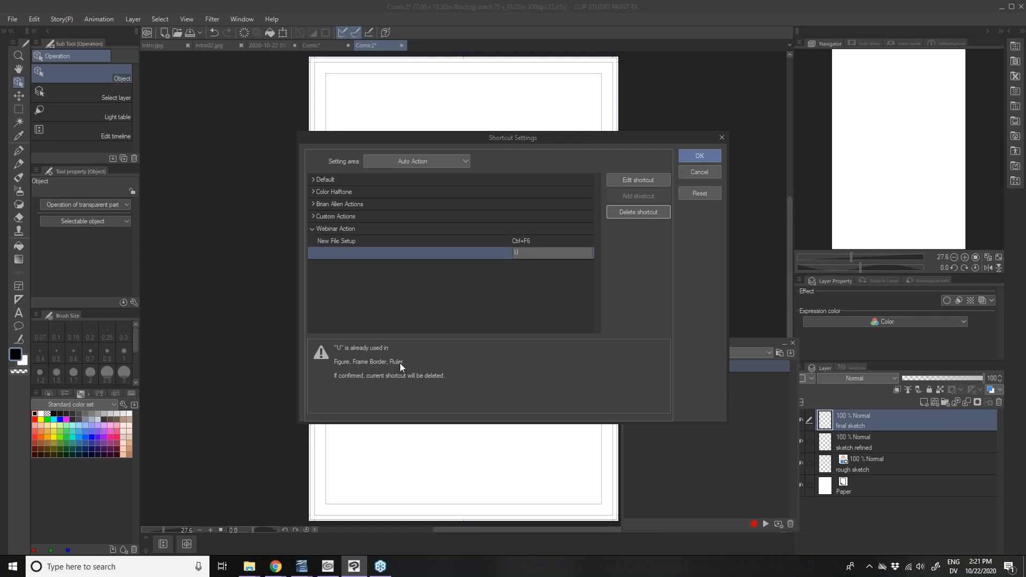
{"action": "left_click", "coordinate": [620, 217]}
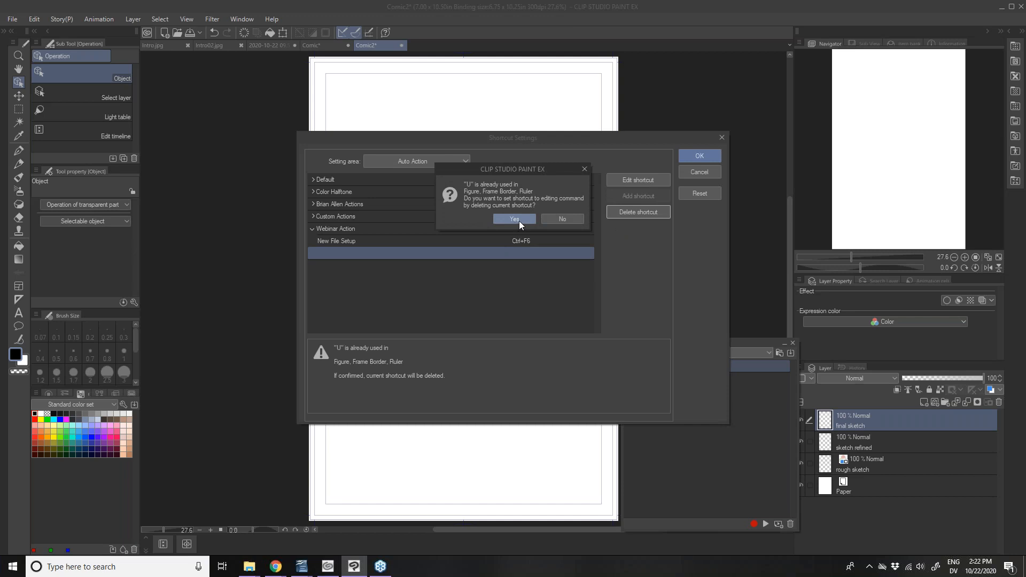
{"action": "left_click", "coordinate": [563, 219]}
{"action": "left_click", "coordinate": [466, 241]}
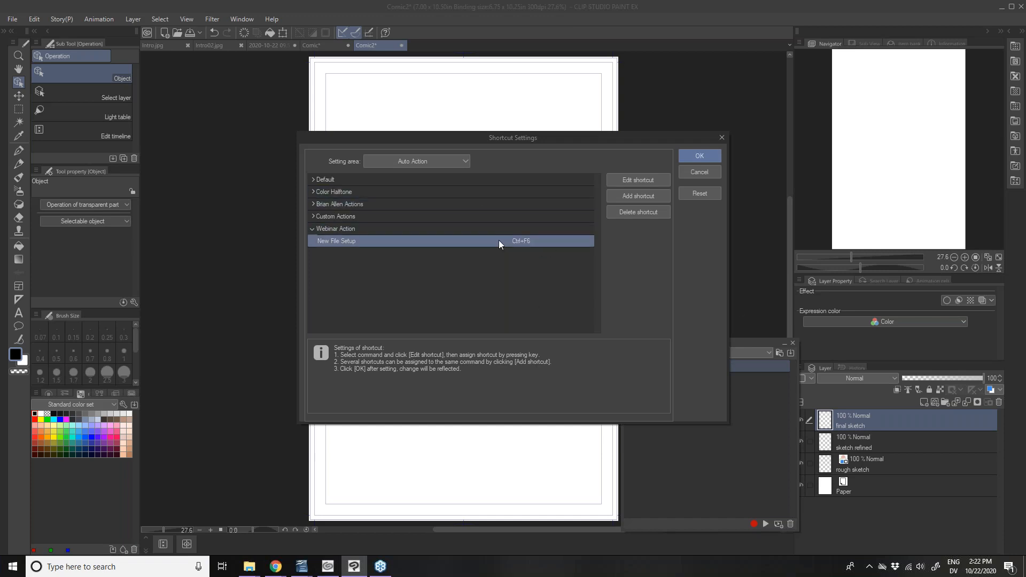
{"action": "left_click", "coordinate": [690, 159]}
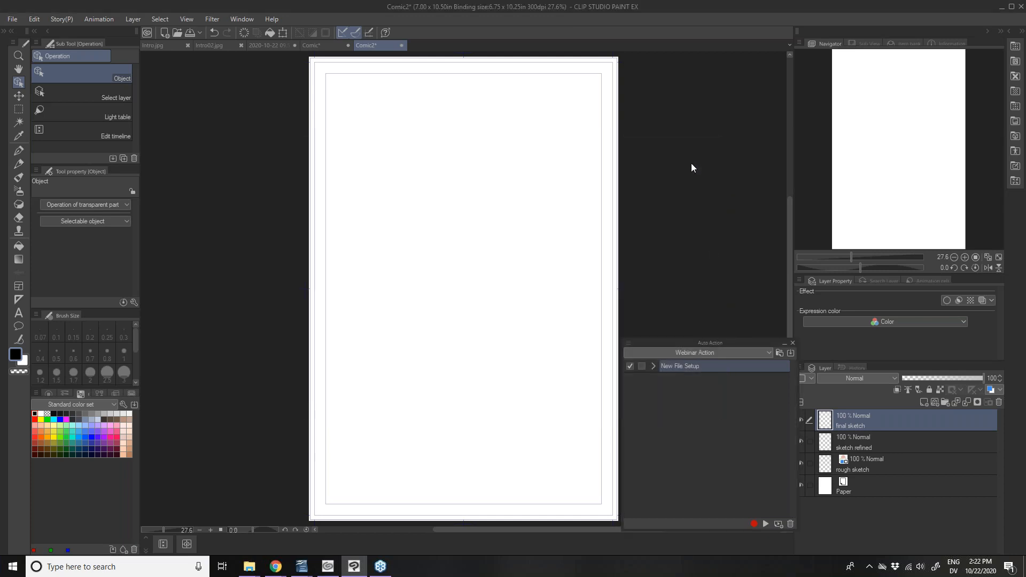
Delete the three sketch layers above the paper layer and dock the Auto Action palette with the Layer palette
{"action": "left_click", "coordinate": [999, 403]}
{"action": "left_click", "coordinate": [999, 403]}
{"action": "left_click", "coordinate": [999, 403]}
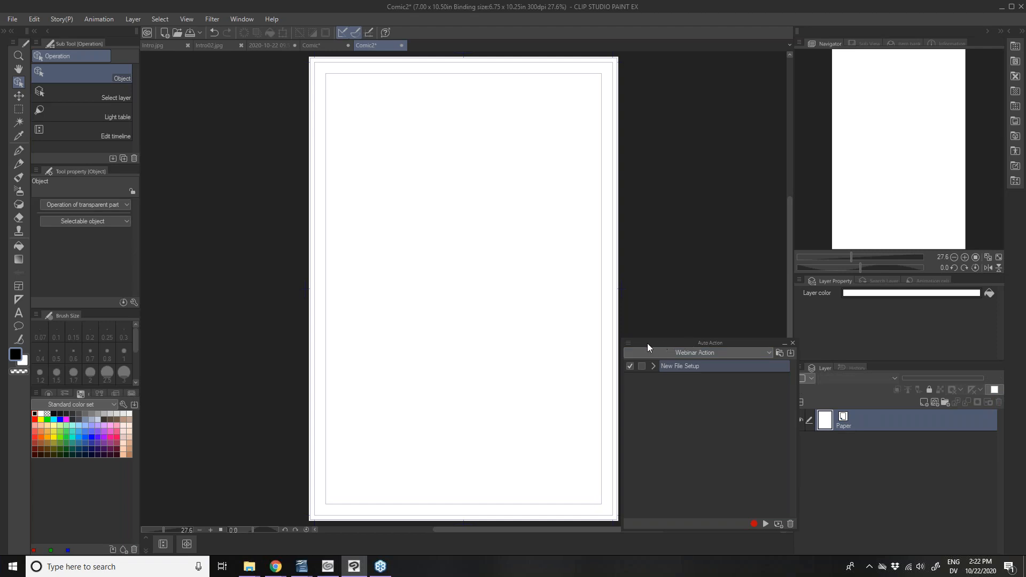
{"action": "left_click_drag", "start_coordinate": [647, 343], "coordinate": [843, 374]}
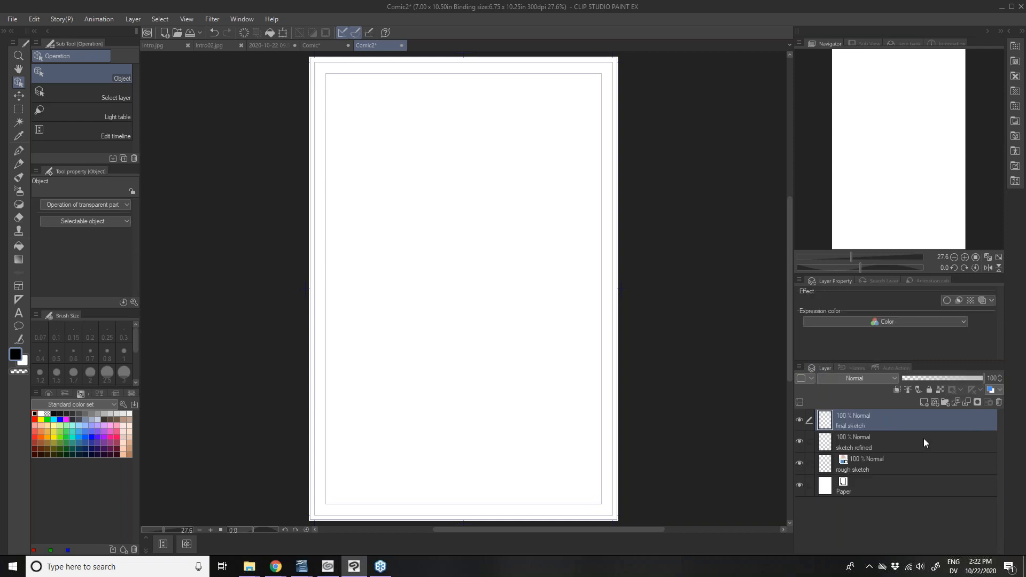
Add the New File Setup auto action from the Webinar Action set to the command bar through the Command Bar Settings
{"action": "left_click", "coordinate": [872, 466]}
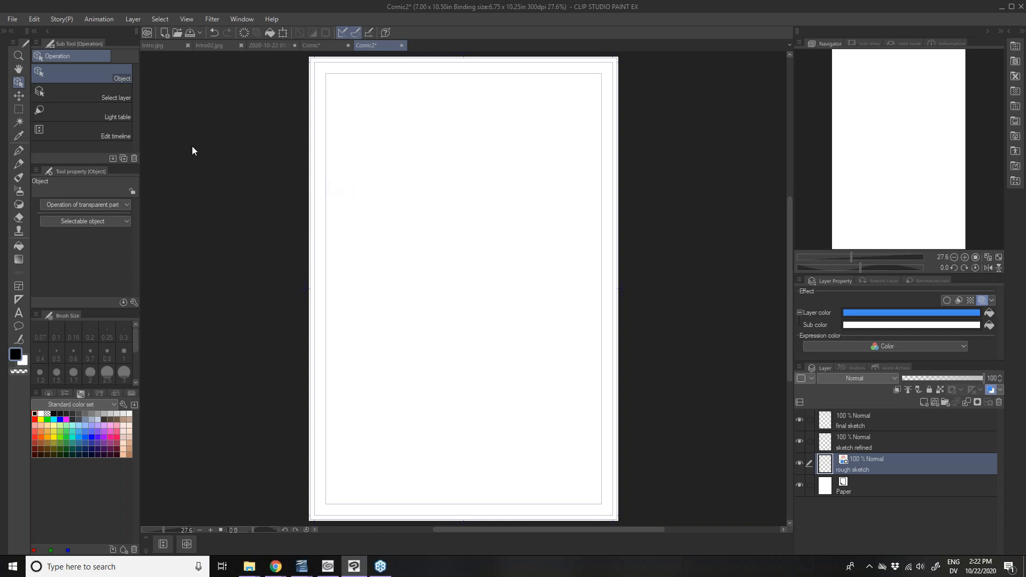
{"action": "left_click", "coordinate": [12, 20]}
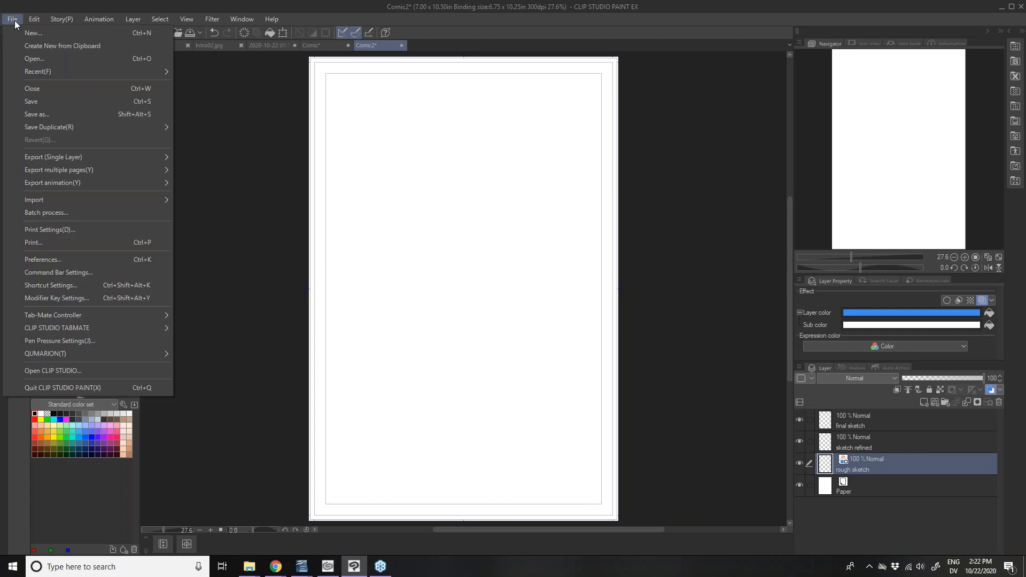
{"action": "left_click", "coordinate": [59, 273]}
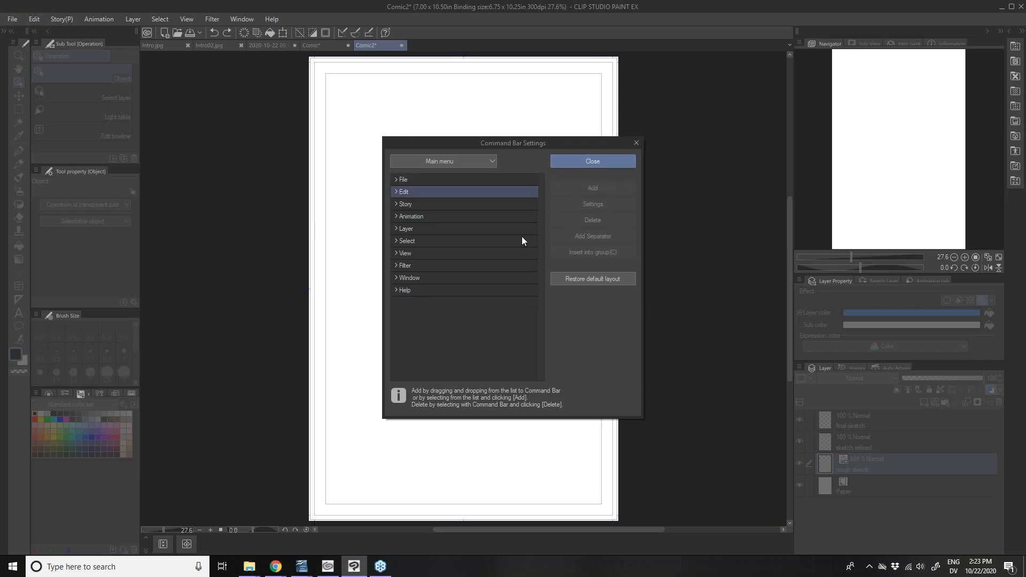
{"action": "left_click", "coordinate": [435, 162]}
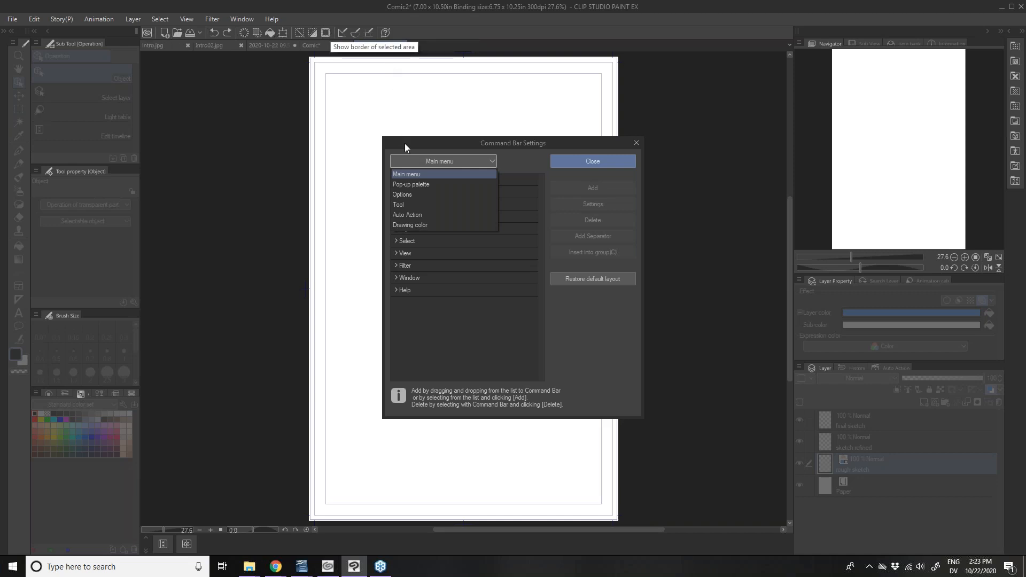
{"action": "left_click", "coordinate": [415, 216]}
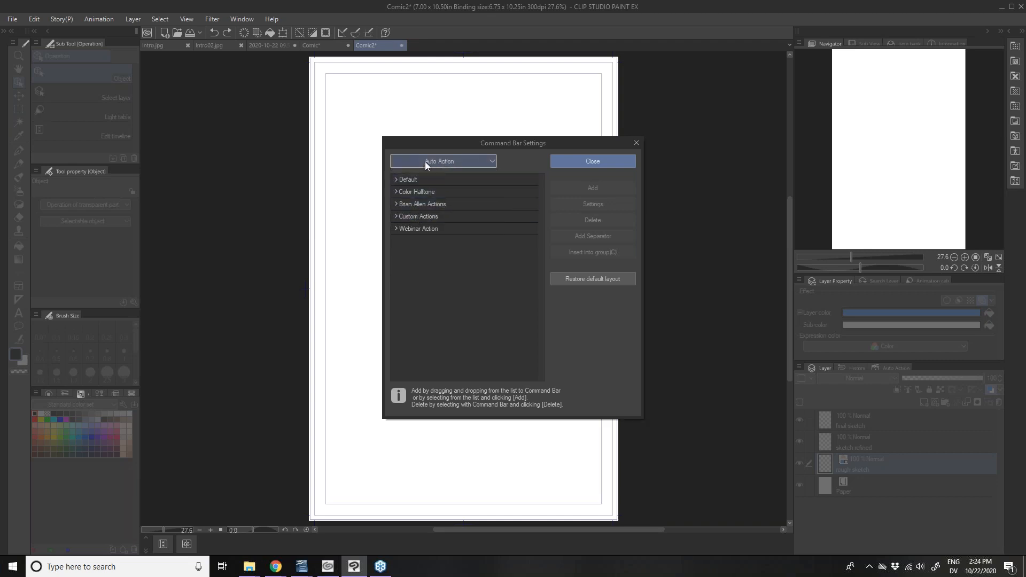
{"action": "left_click", "coordinate": [395, 229]}
{"action": "left_click", "coordinate": [424, 242]}
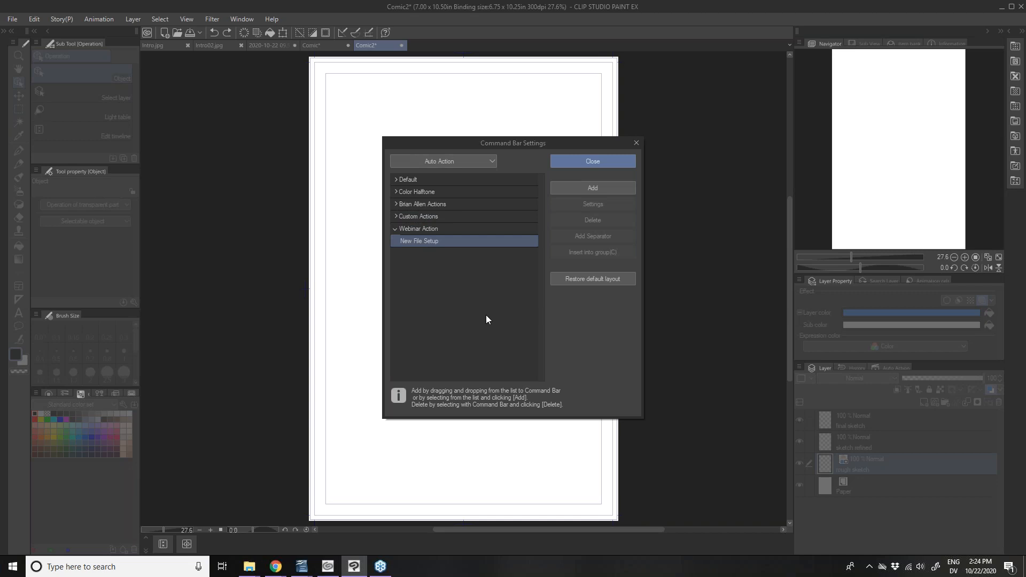
{"action": "left_click", "coordinate": [593, 183]}
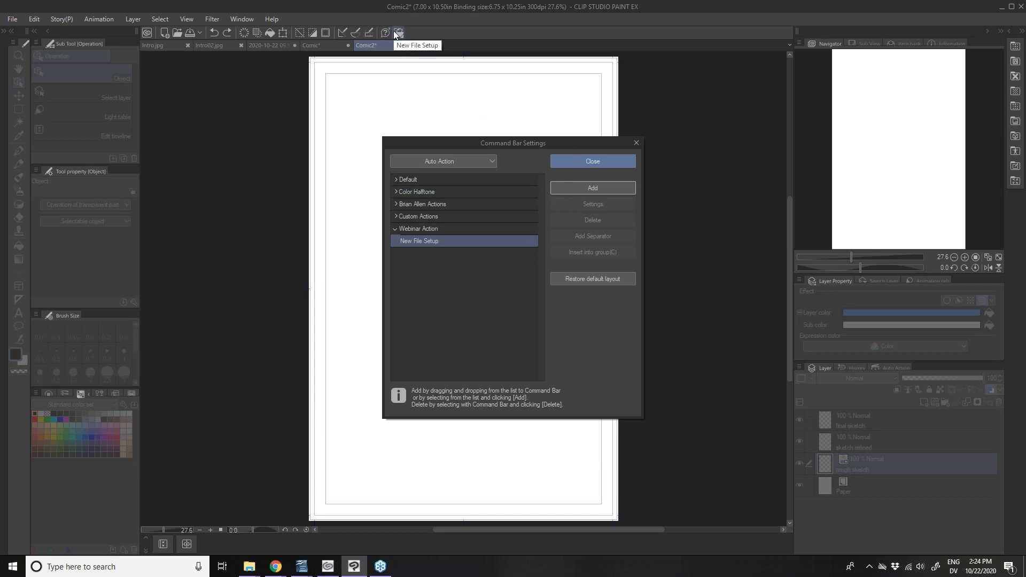
Move the New File Setup command to between Save and Undo on the command bar, and close the Command Bar Settings
{"action": "left_click", "coordinate": [370, 34]}
{"action": "mouse_move", "coordinate": [344, 35]}
{"action": "left_mouse_down"}
{"action": "mouse_move", "coordinate": [355, 34]}
{"action": "mouse_move", "coordinate": [326, 38]}
{"action": "left_mouse_up"}
{"action": "left_click_drag", "start_coordinate": [208, 34], "coordinate": [289, 34]}
{"action": "left_click_drag", "start_coordinate": [203, 35], "coordinate": [203, 34]}
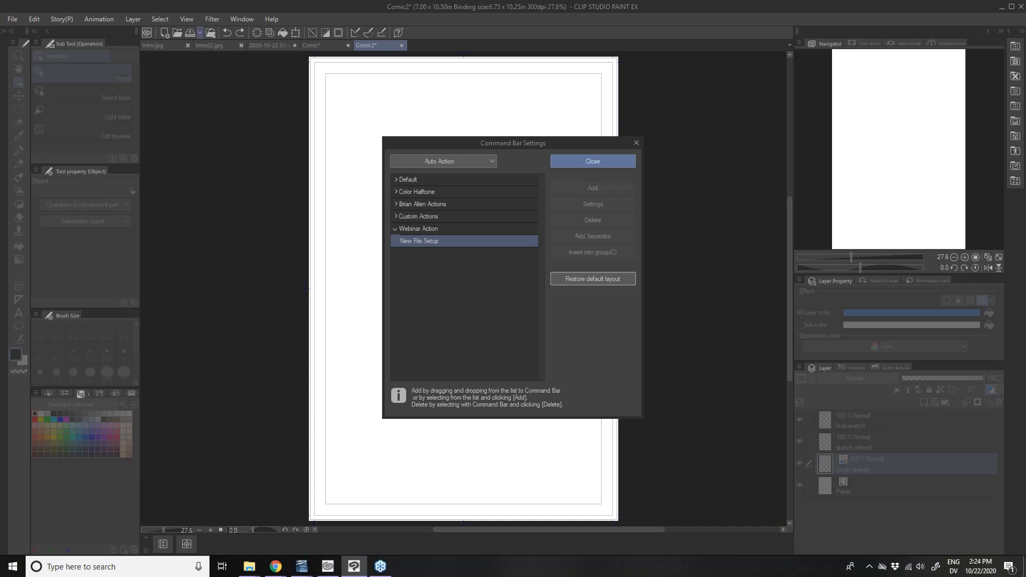
{"action": "left_click", "coordinate": [587, 162]}
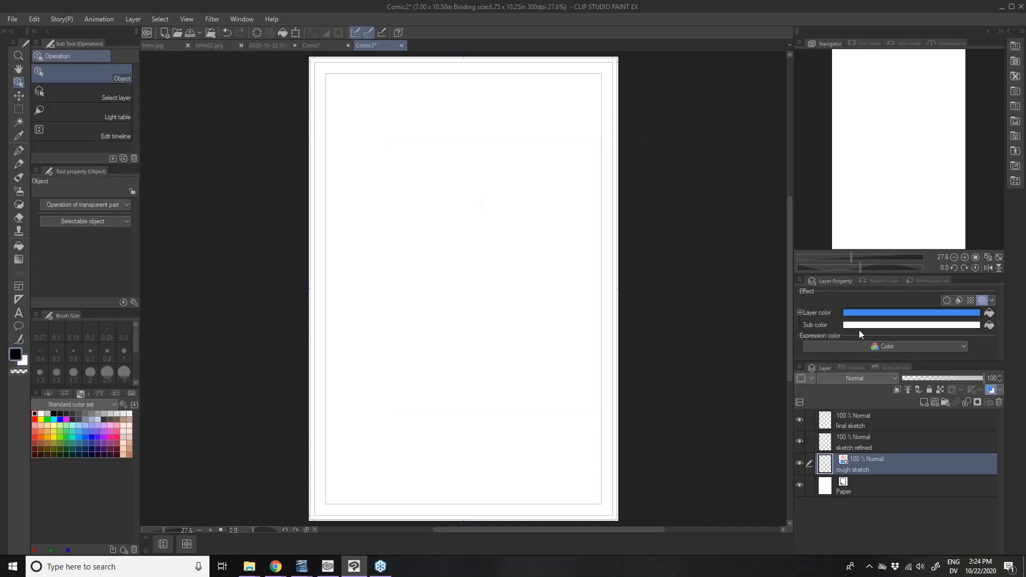
Delete the three sketch layers above the paper layer and run New File Setup from the command bar to recreate them
{"action": "left_click", "coordinate": [868, 426]}
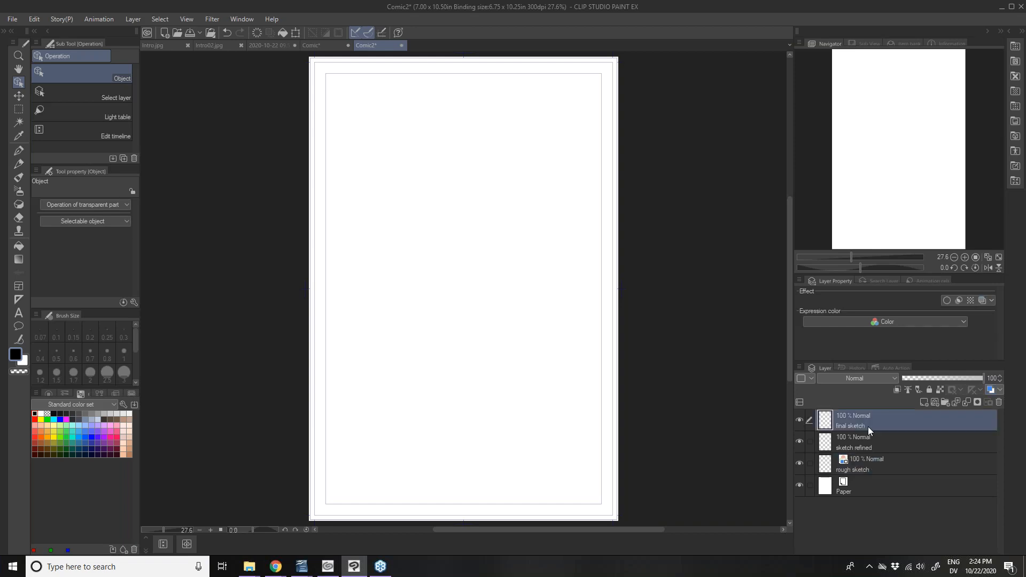
{"action": "left_click", "coordinate": [999, 402]}
{"action": "left_click", "coordinate": [999, 403]}
{"action": "left_click", "coordinate": [999, 402]}
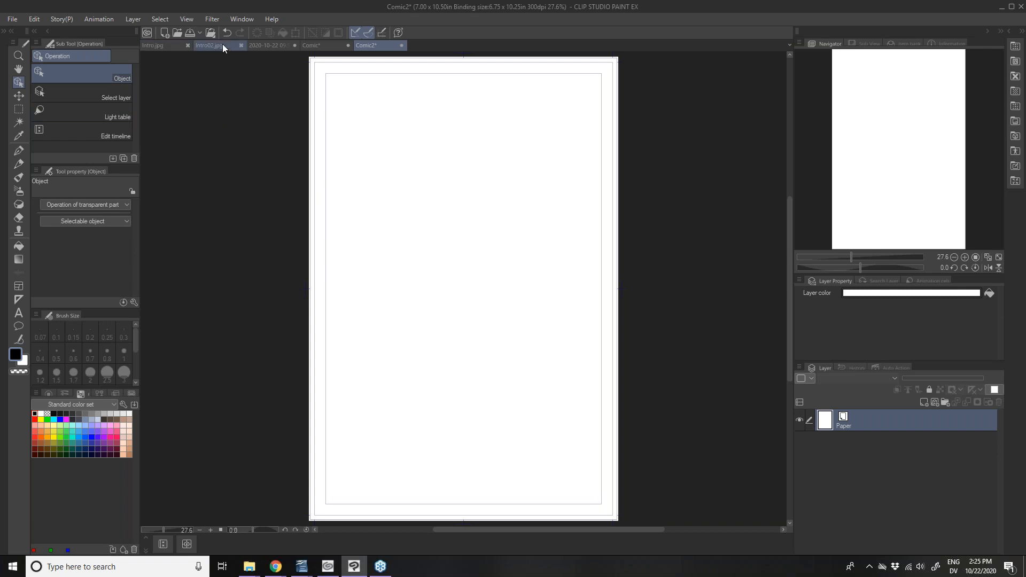
{"action": "left_click", "coordinate": [208, 36]}
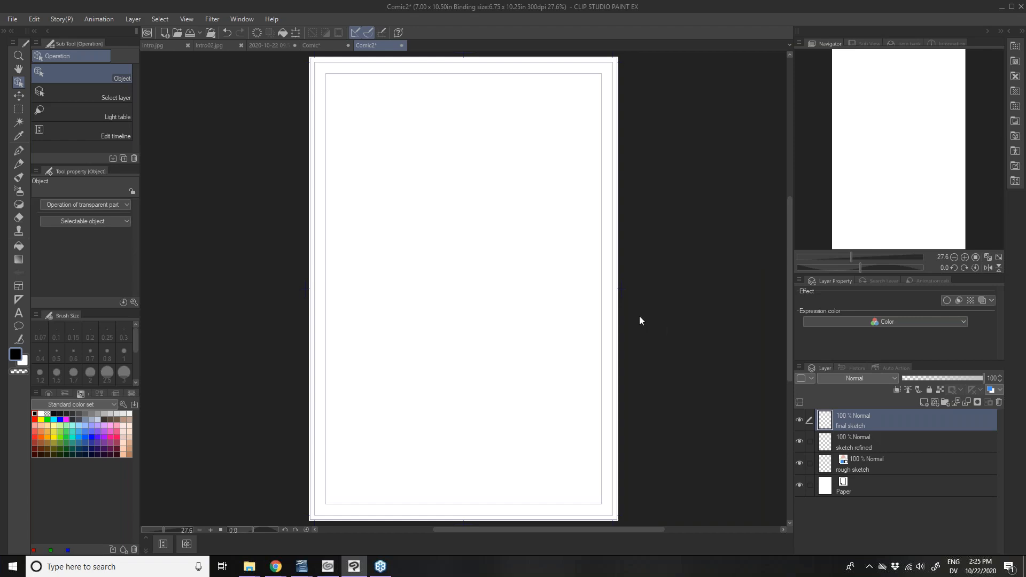
Close the Comic2 page without saving its changes
{"action": "left_click", "coordinate": [401, 45]}
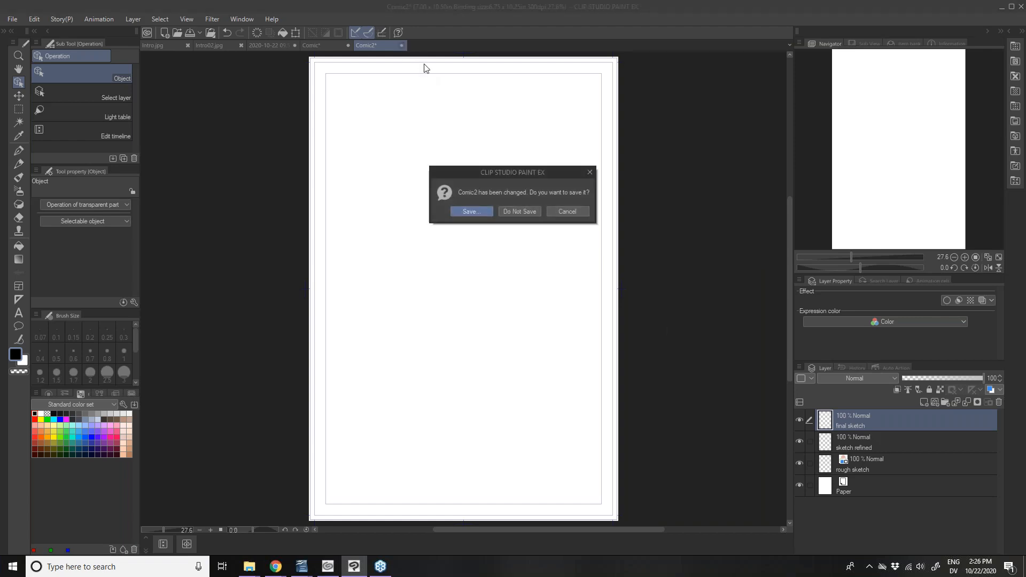
{"action": "left_click", "coordinate": [518, 211]}
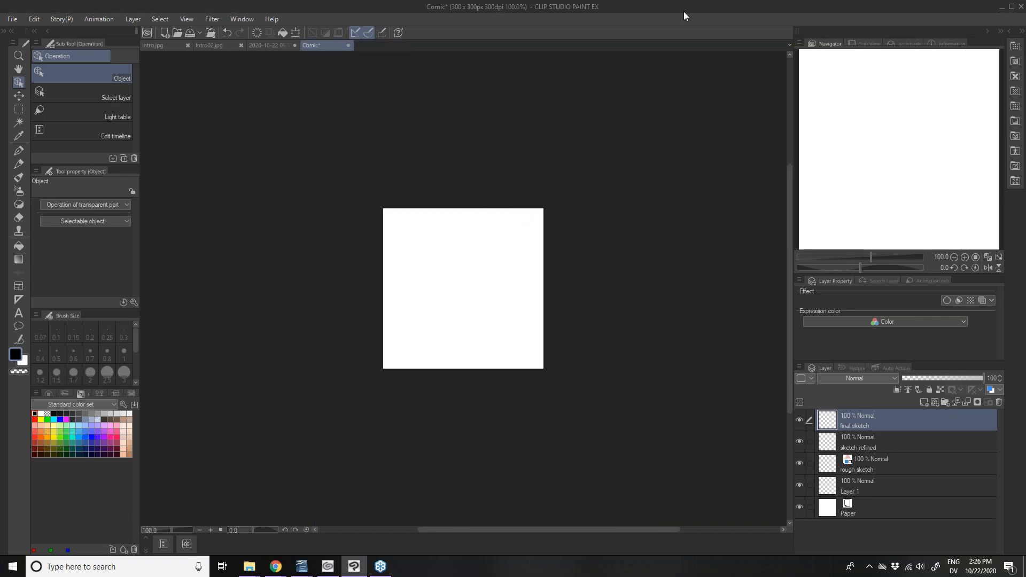
Open the Material palette, browse all materials, and view the MintChocoChip and Succulent Pattern image materials
{"action": "left_click", "coordinate": [1010, 34]}
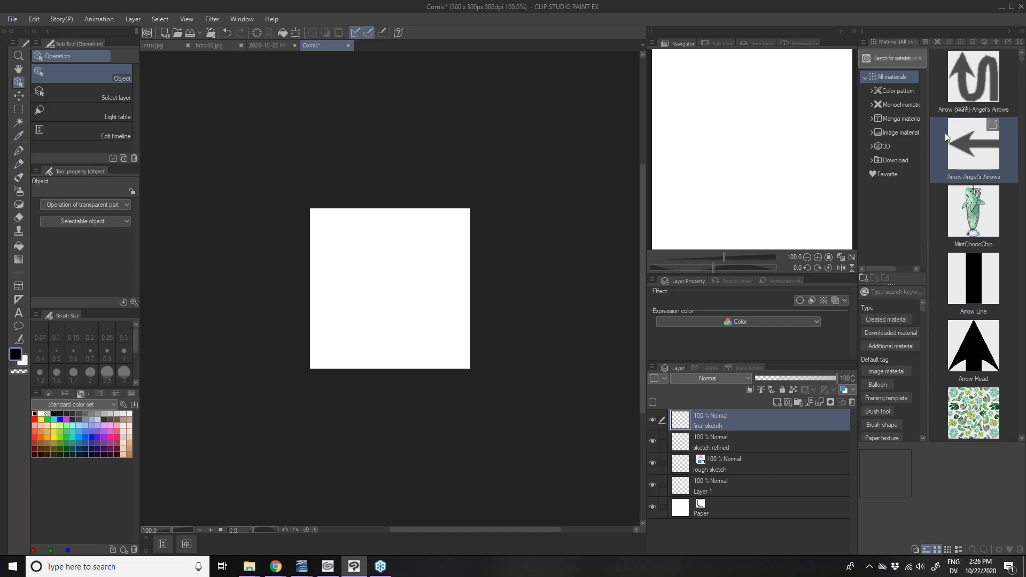
{"action": "scroll", "coordinate": [968, 179], "scroll_direction": "down", "scroll_amount": 2}
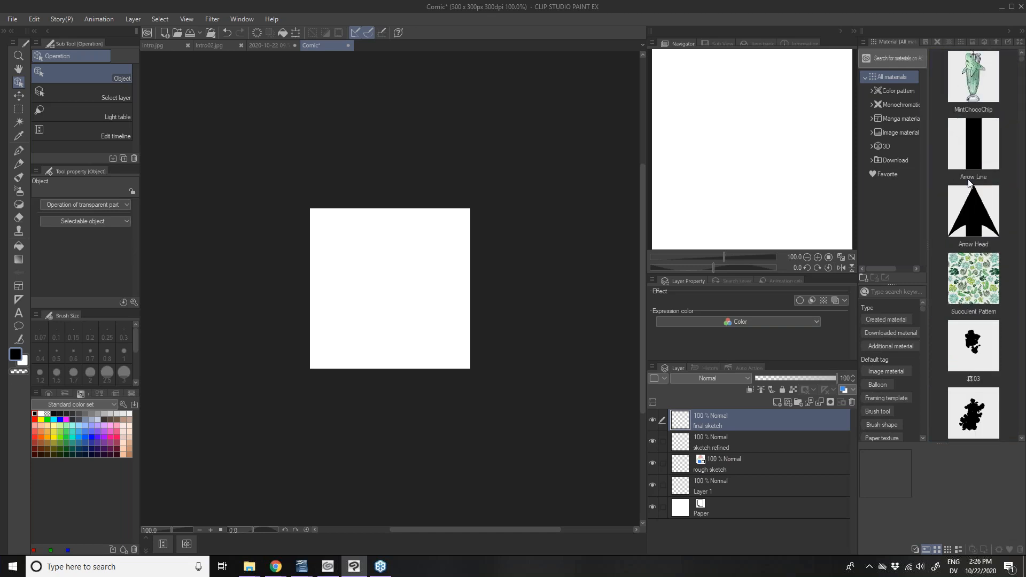
{"action": "scroll", "coordinate": [970, 183], "scroll_direction": "down", "scroll_amount": 6}
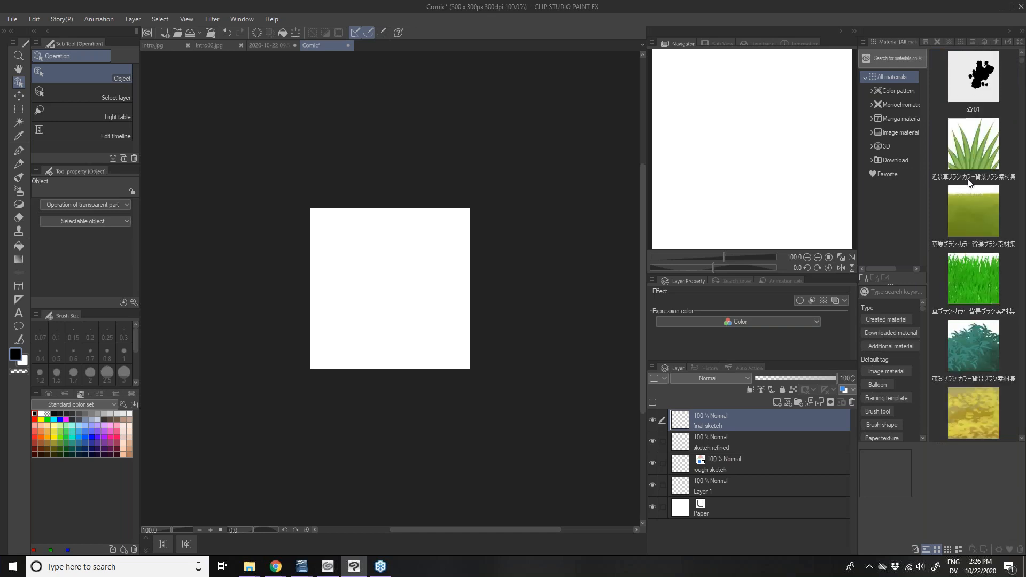
{"action": "scroll", "coordinate": [970, 183], "scroll_direction": "down", "scroll_amount": 4}
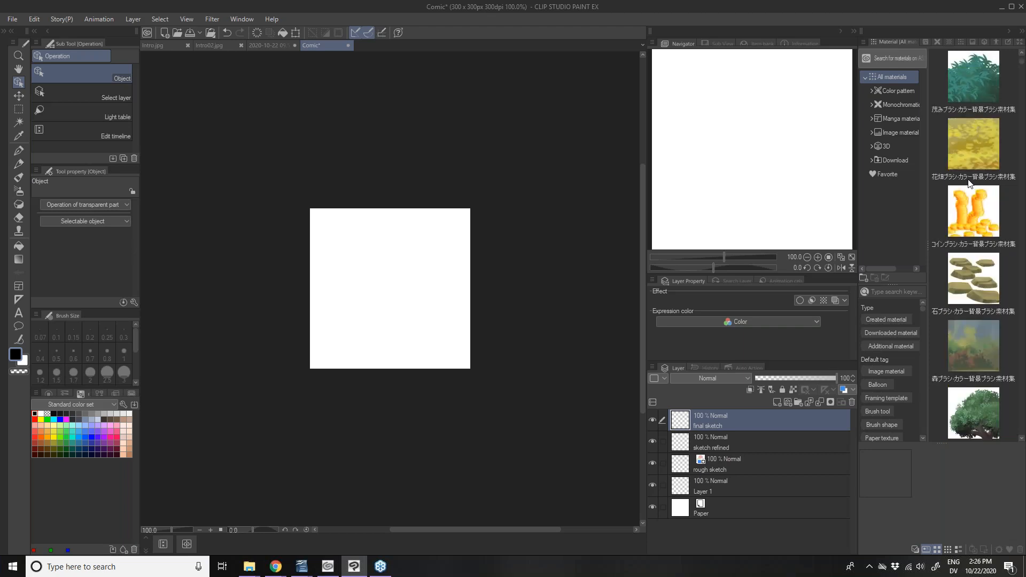
{"action": "scroll", "coordinate": [970, 183], "scroll_direction": "down", "scroll_amount": 1}
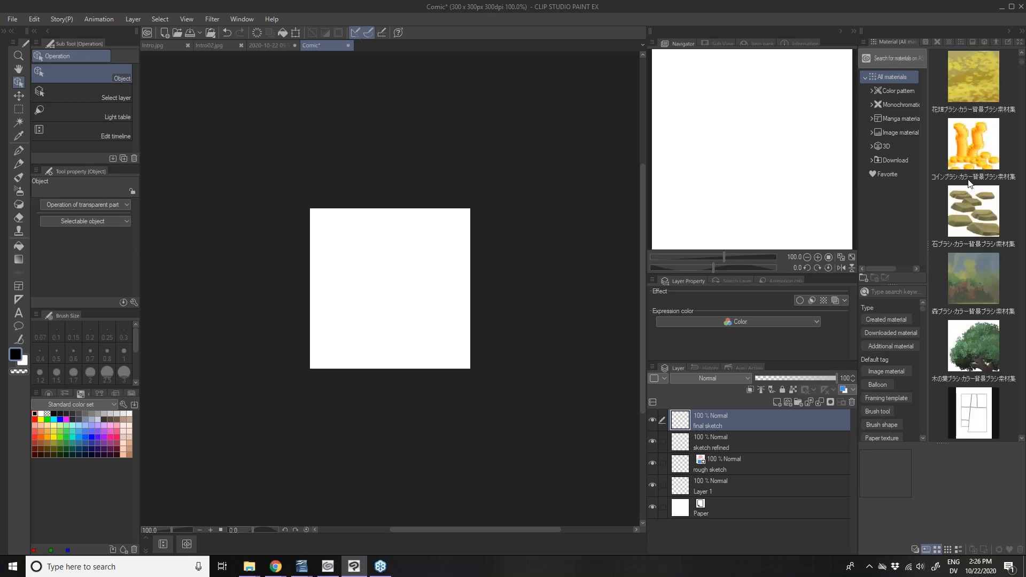
{"action": "scroll", "coordinate": [969, 183], "scroll_direction": "down", "scroll_amount": 10}
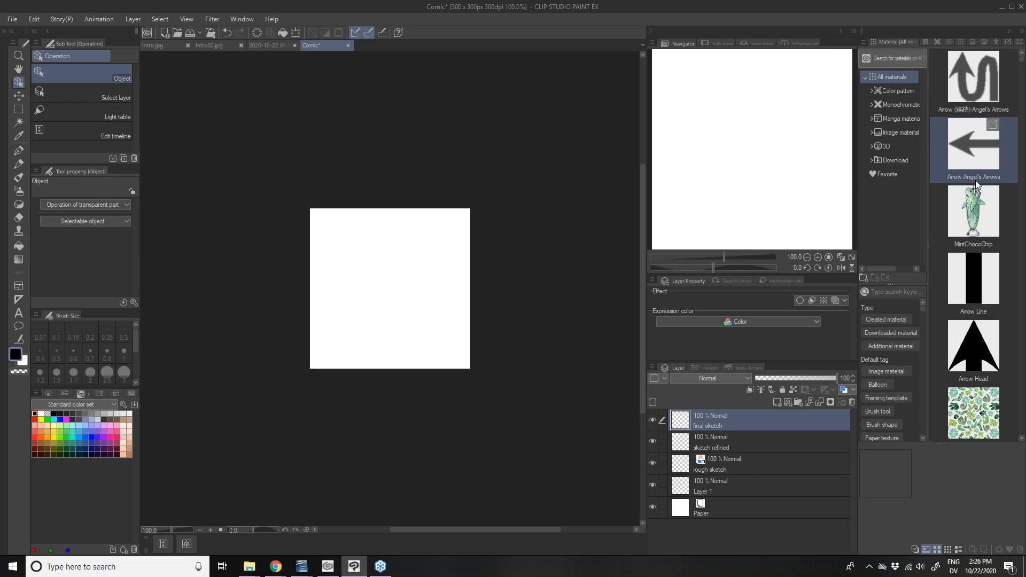
{"action": "left_click", "coordinate": [972, 211]}
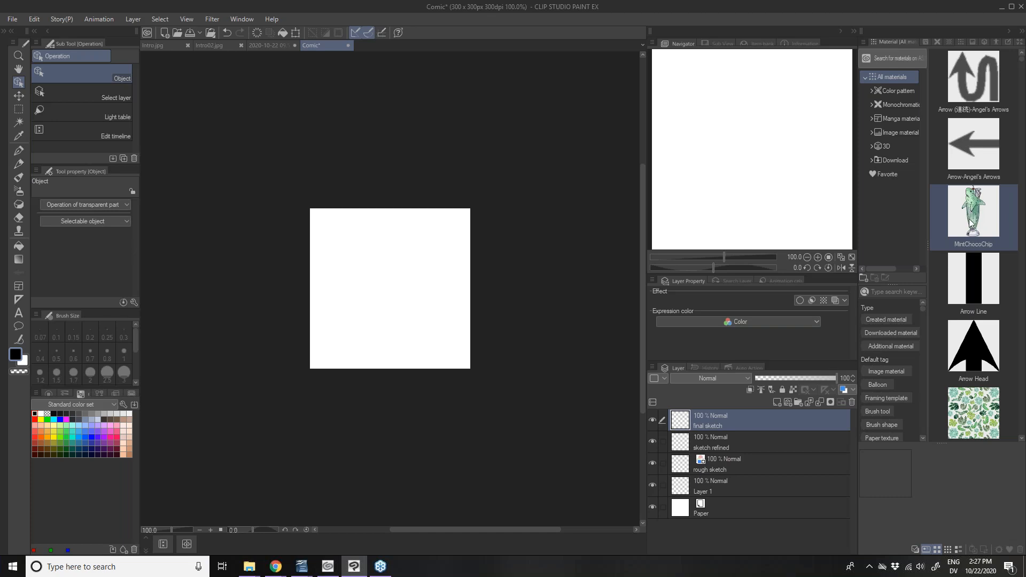
{"action": "scroll", "coordinate": [972, 225], "scroll_direction": "down", "scroll_amount": 1}
{"action": "left_click", "coordinate": [971, 345]}
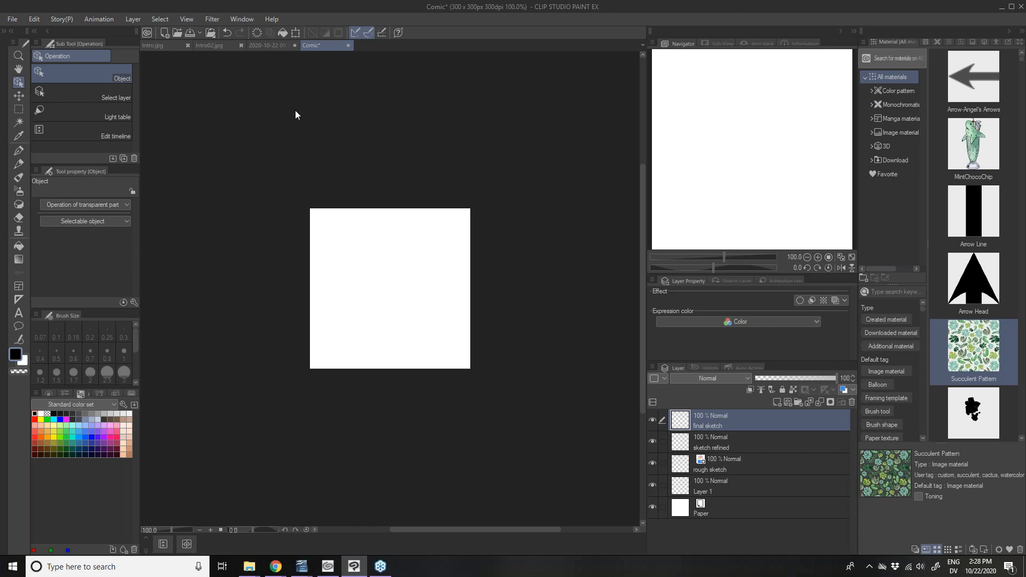
Check the photo of the succulent fabric, then return to the Comic canvas and narrow the Material palette
{"action": "left_click", "coordinate": [264, 48]}
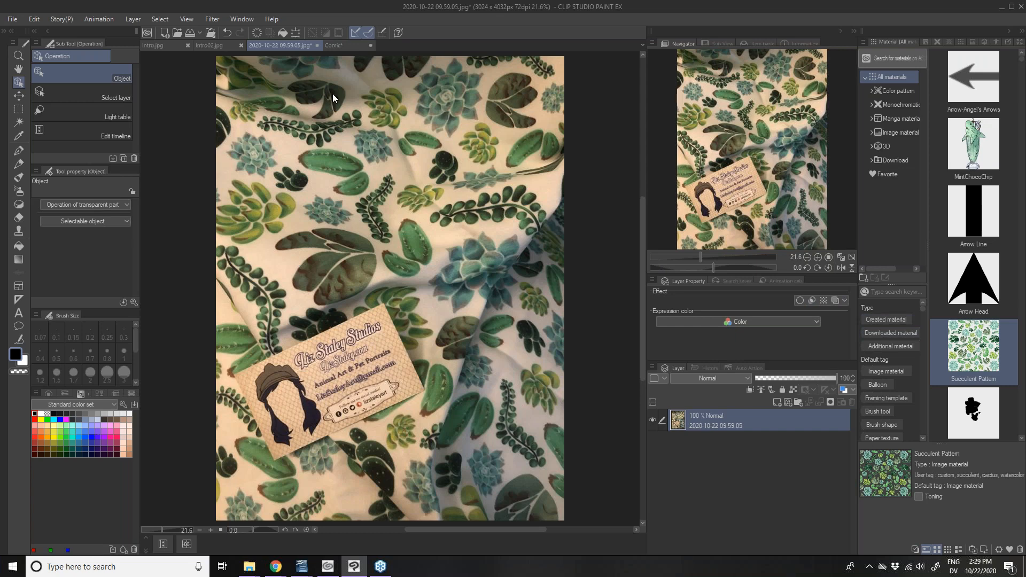
{"action": "left_click", "coordinate": [333, 46]}
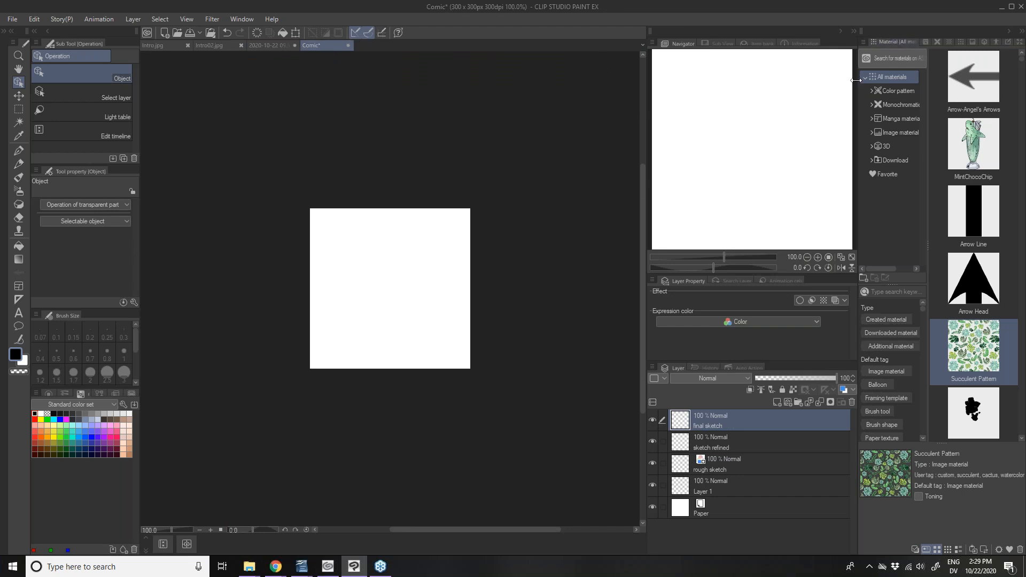
{"action": "left_click_drag", "start_coordinate": [857, 81], "coordinate": [912, 85]}
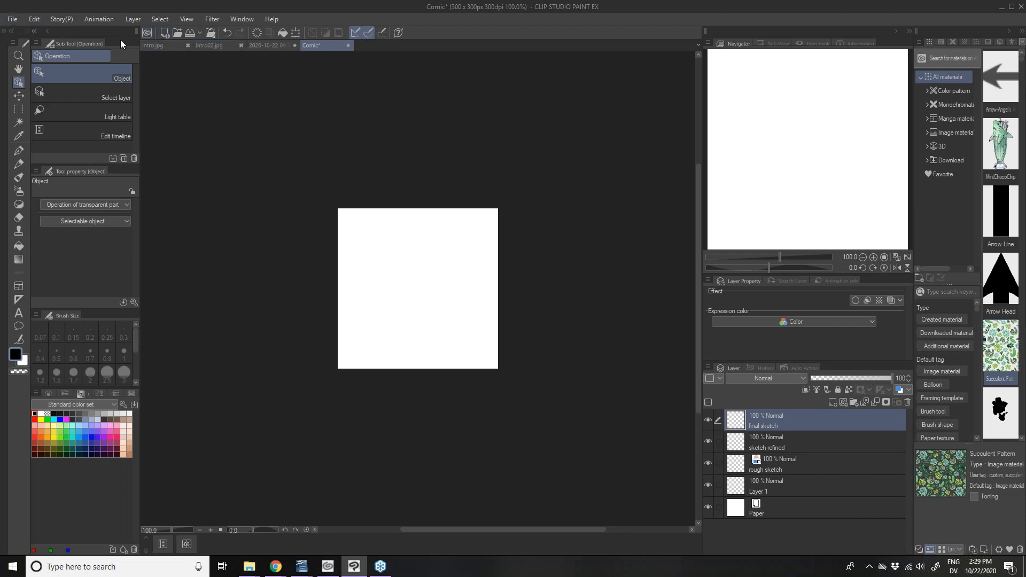
Show the pink gingham reference image in the Sub View and examine its weave pattern up close
{"action": "left_click", "coordinate": [762, 39]}
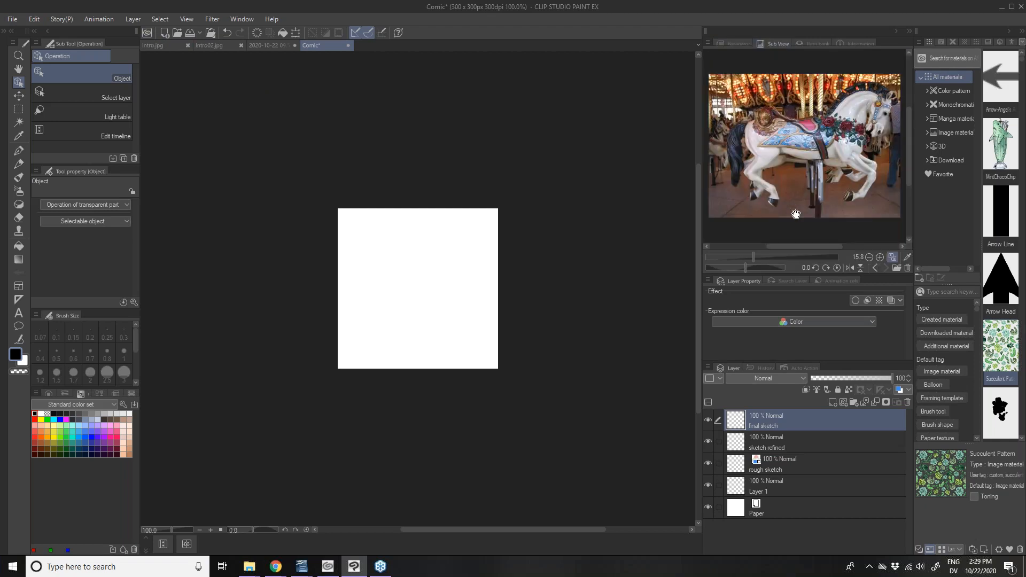
{"action": "left_click", "coordinate": [874, 268]}
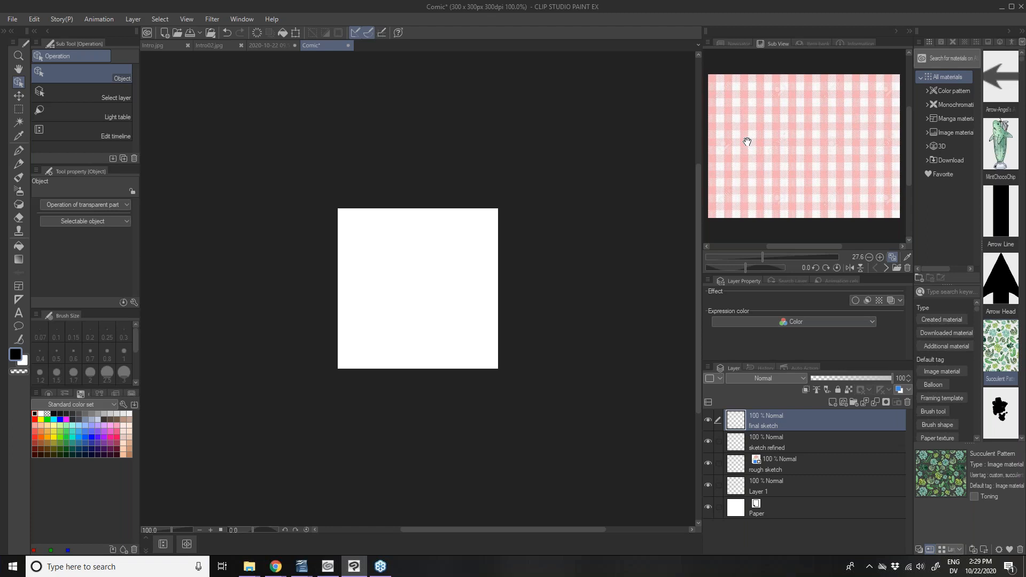
{"action": "scroll", "coordinate": [747, 142], "scroll_direction": "up", "scroll_amount": 5}
{"action": "left_click_drag", "start_coordinate": [747, 119], "coordinate": [835, 207]}
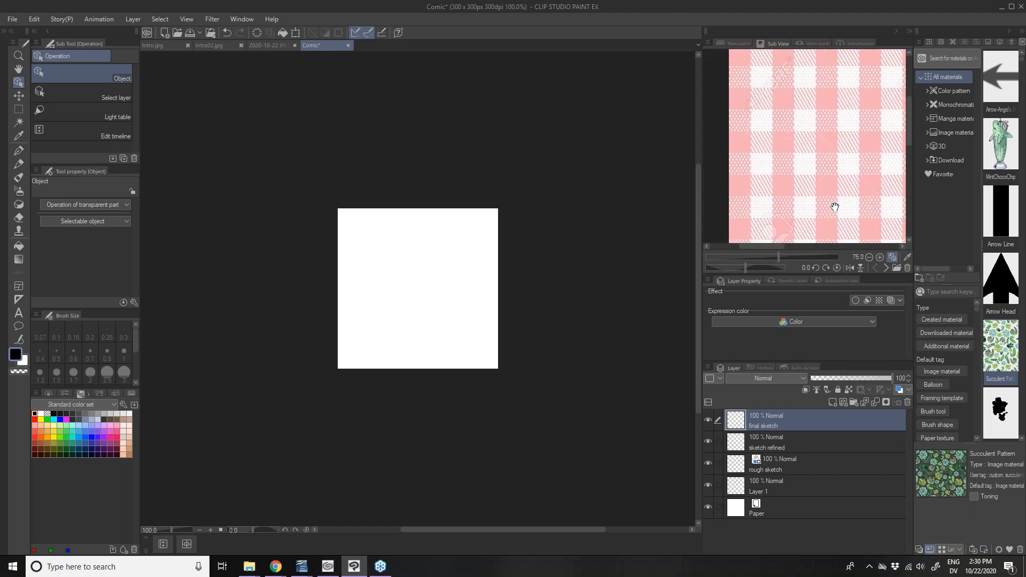
{"action": "mouse_move", "coordinate": [793, 122]}
{"action": "left_mouse_down"}
{"action": "mouse_move", "coordinate": [790, 160]}
{"action": "mouse_move", "coordinate": [776, 130]}
{"action": "mouse_move", "coordinate": [784, 140]}
{"action": "left_mouse_up"}
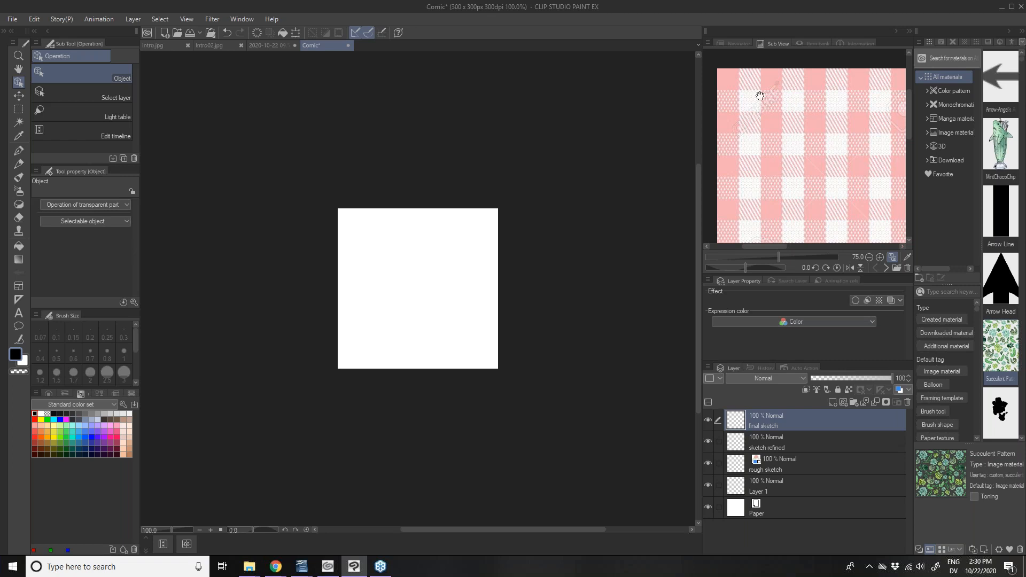
{"action": "scroll", "coordinate": [759, 137], "scroll_direction": "up", "scroll_amount": 2}
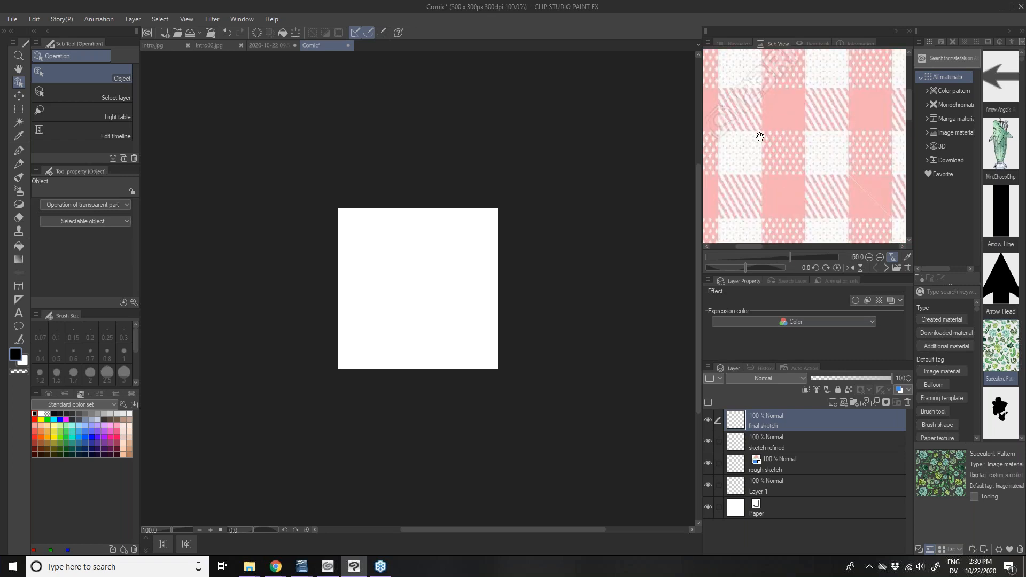
{"action": "left_click_drag", "start_coordinate": [820, 196], "coordinate": [821, 185]}
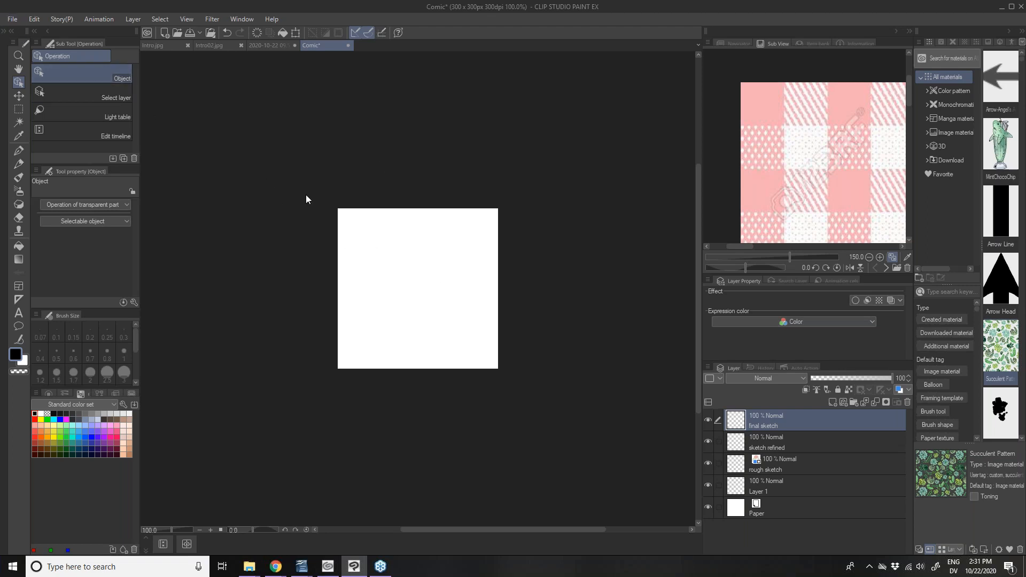
Examine the Comic canvas's width, height and resolution in Change Image Resolution, and accept the settings as they are
{"action": "left_click", "coordinate": [37, 21]}
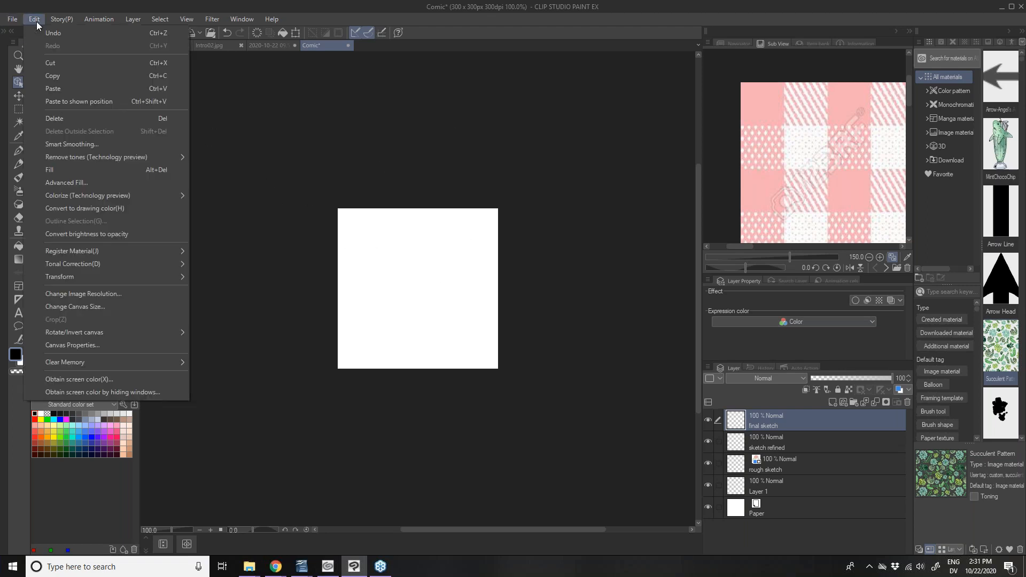
{"action": "left_click", "coordinate": [75, 296]}
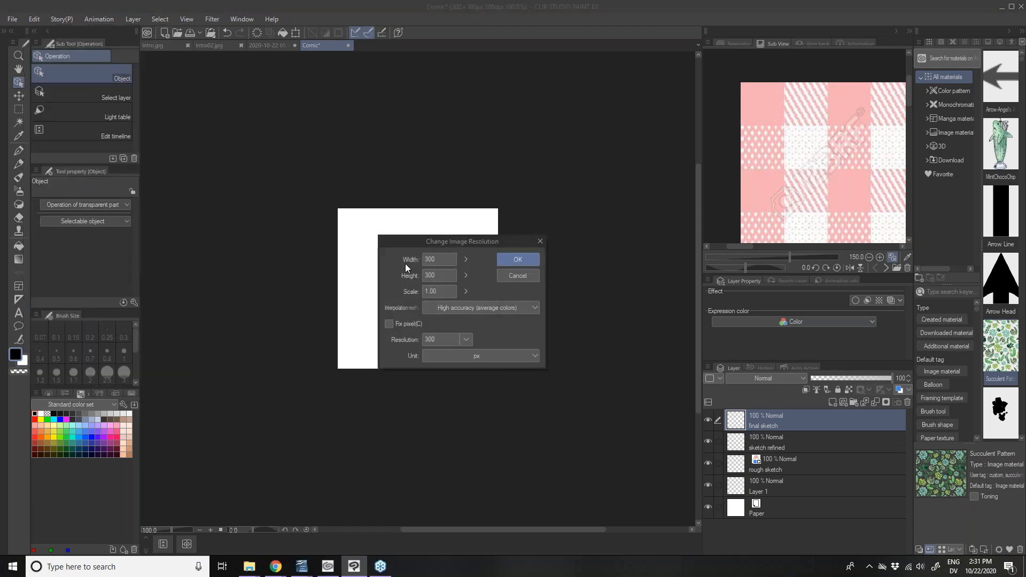
{"action": "left_click_drag", "start_coordinate": [439, 239], "coordinate": [530, 105]}
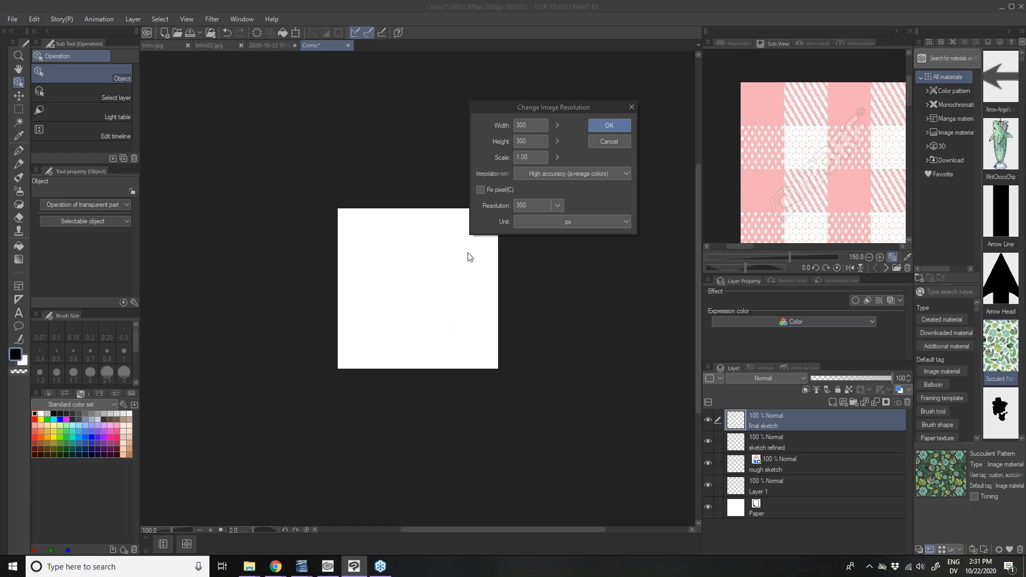
{"action": "left_click", "coordinate": [594, 129]}
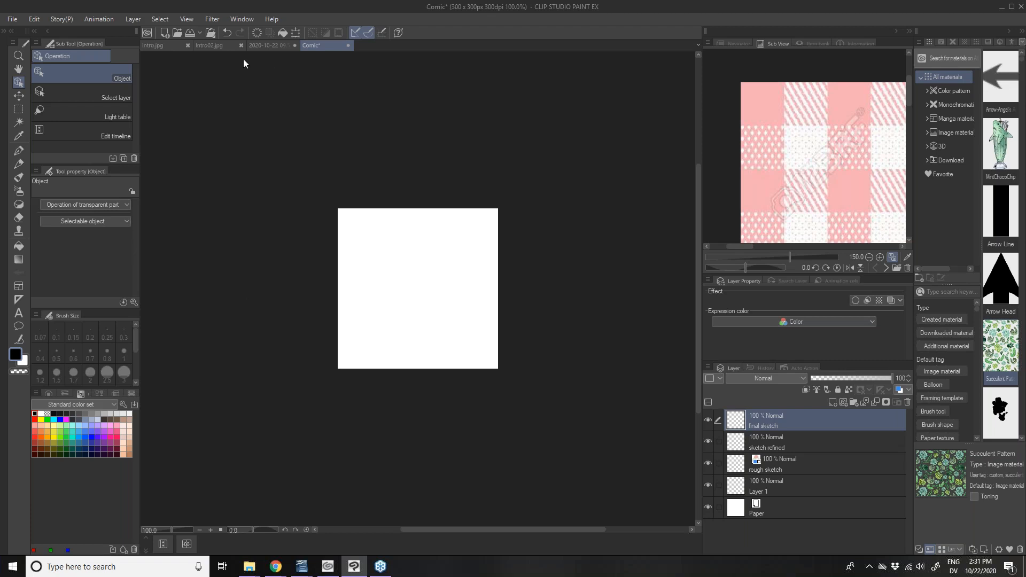
Show the grid on the canvas and set its gap to 150 px with 0 divisions
{"action": "left_click", "coordinate": [181, 16]}
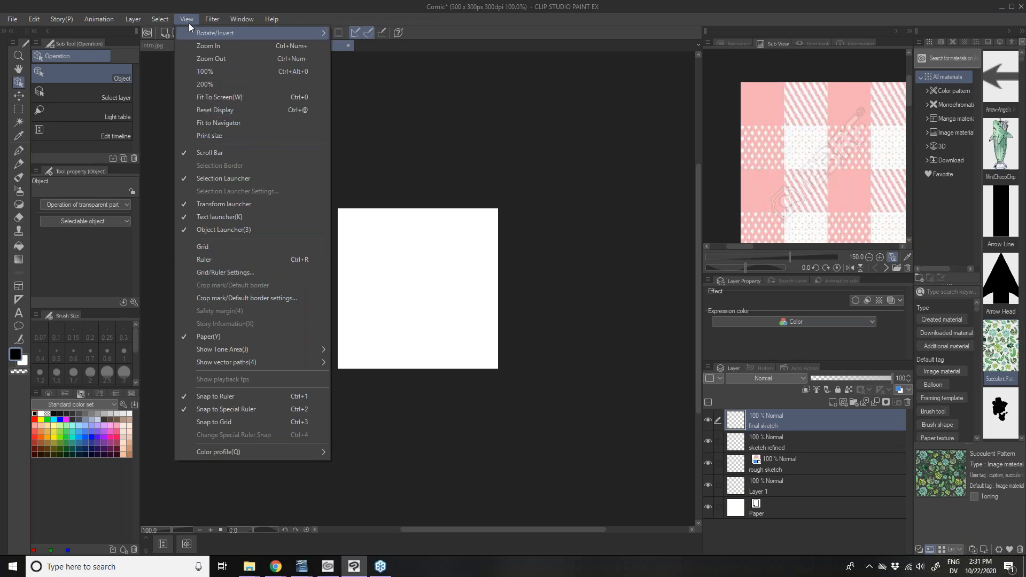
{"action": "left_click", "coordinate": [215, 247]}
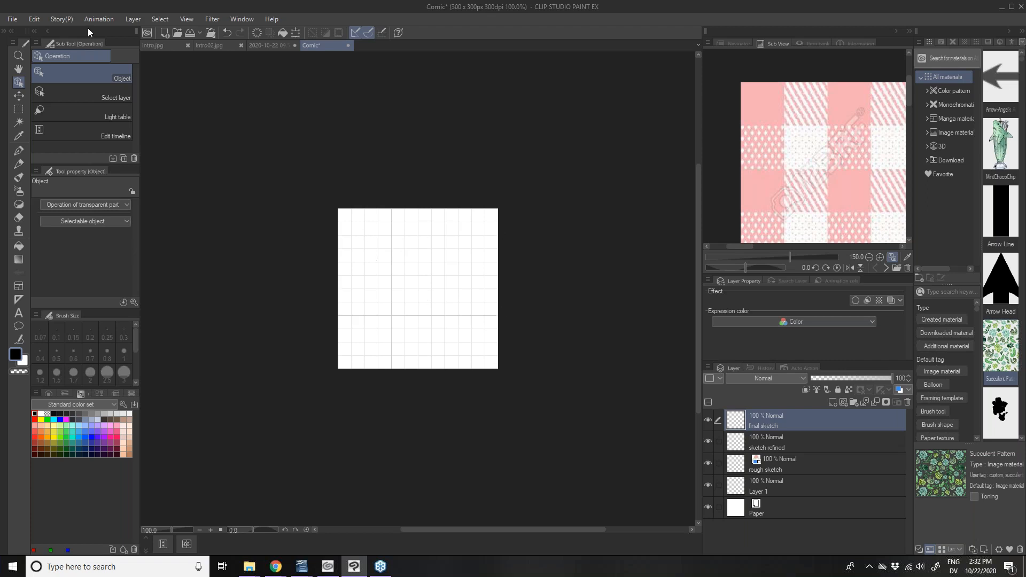
{"action": "left_click", "coordinate": [187, 20]}
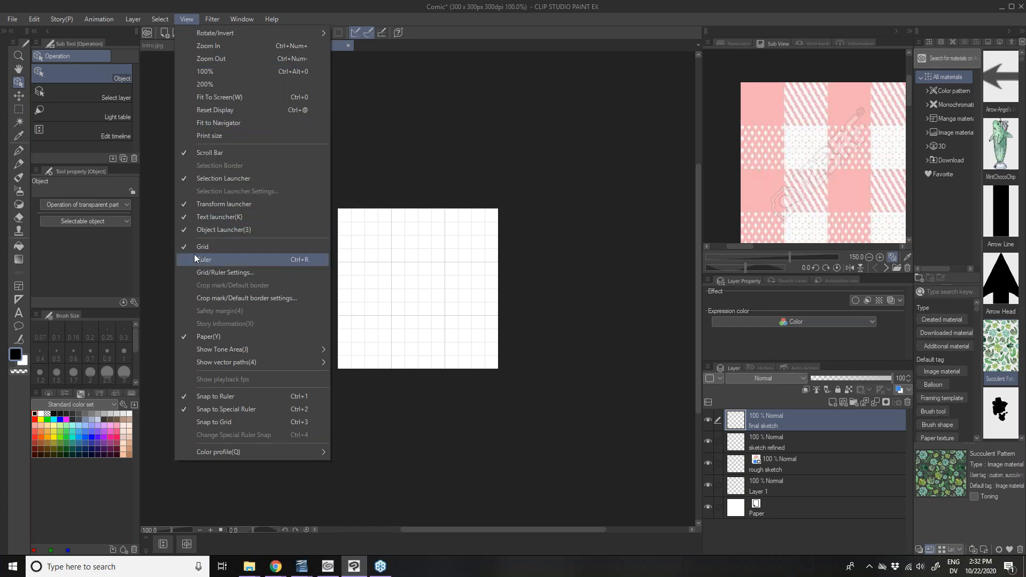
{"action": "left_click", "coordinate": [201, 273]}
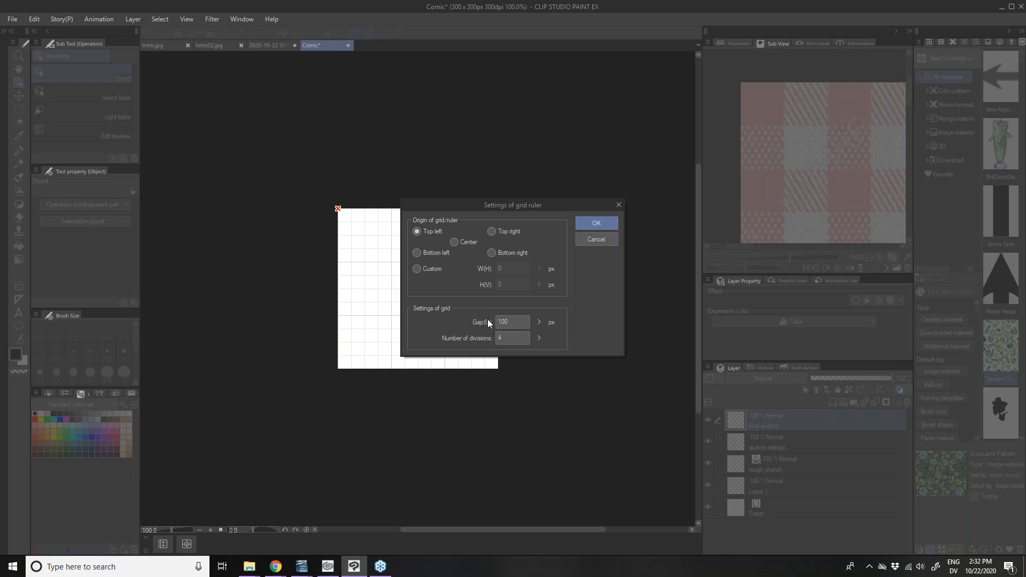
{"action": "left_click_drag", "start_coordinate": [512, 322], "coordinate": [493, 322]}
{"action": "type", "text": "150"}
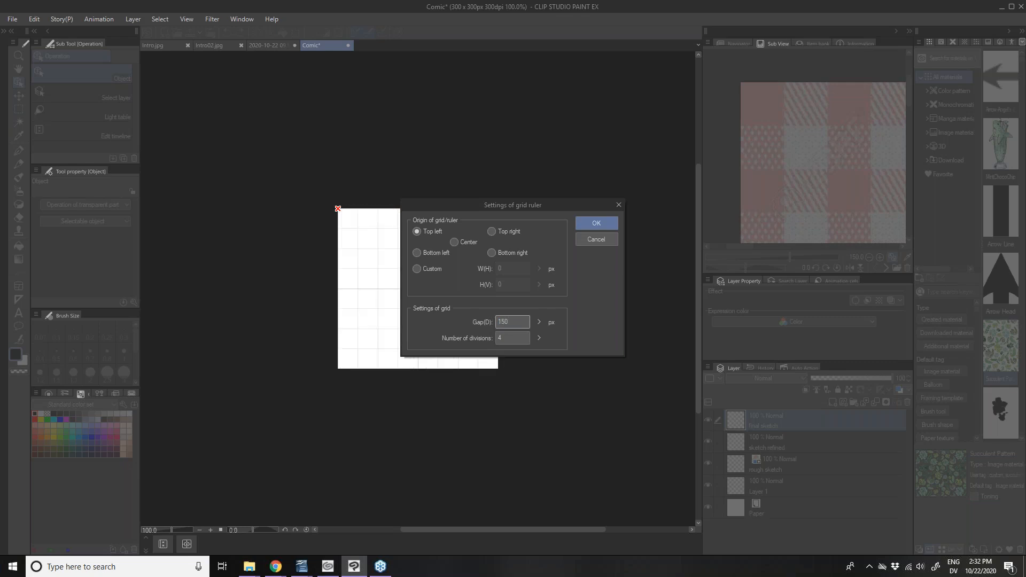
{"action": "left_click", "coordinate": [514, 338]}
{"action": "type", "text": "0"}
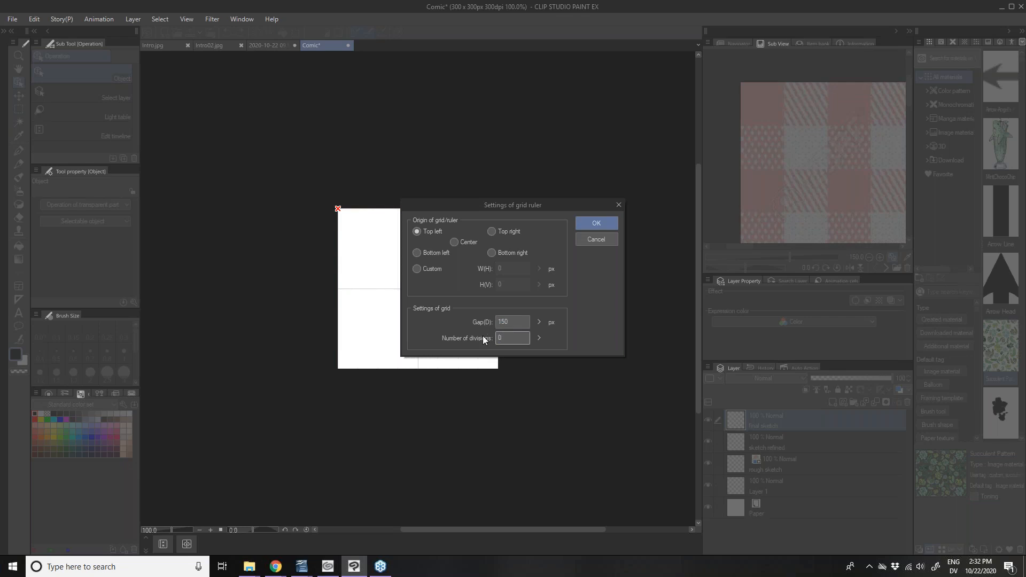
{"action": "left_click", "coordinate": [593, 220]}
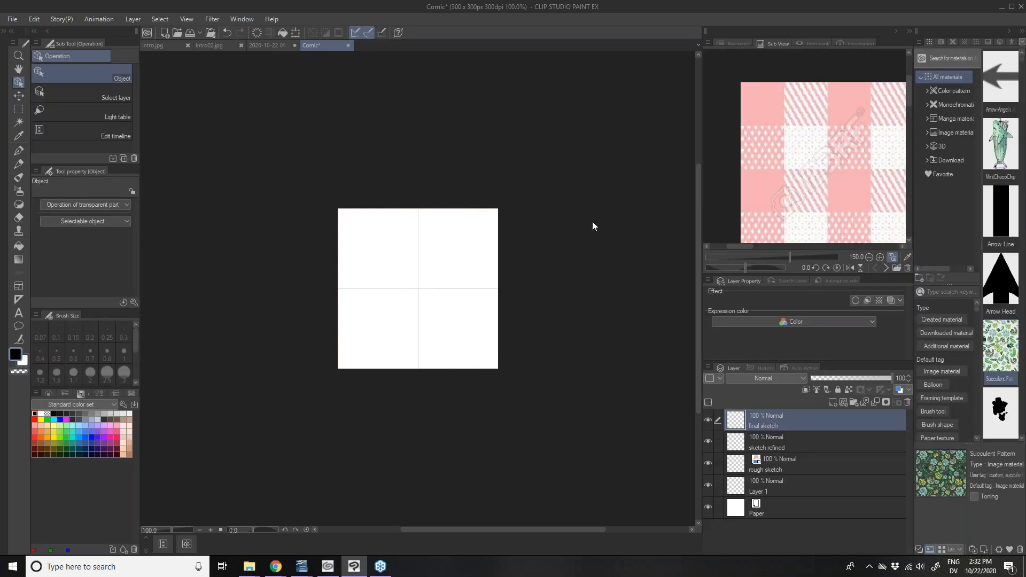
Delete the final sketch, sketch refined and rough sketch layers, keeping only Layer 1 and Paper
{"action": "scroll", "coordinate": [352, 238], "scroll_direction": "up", "scroll_amount": 1}
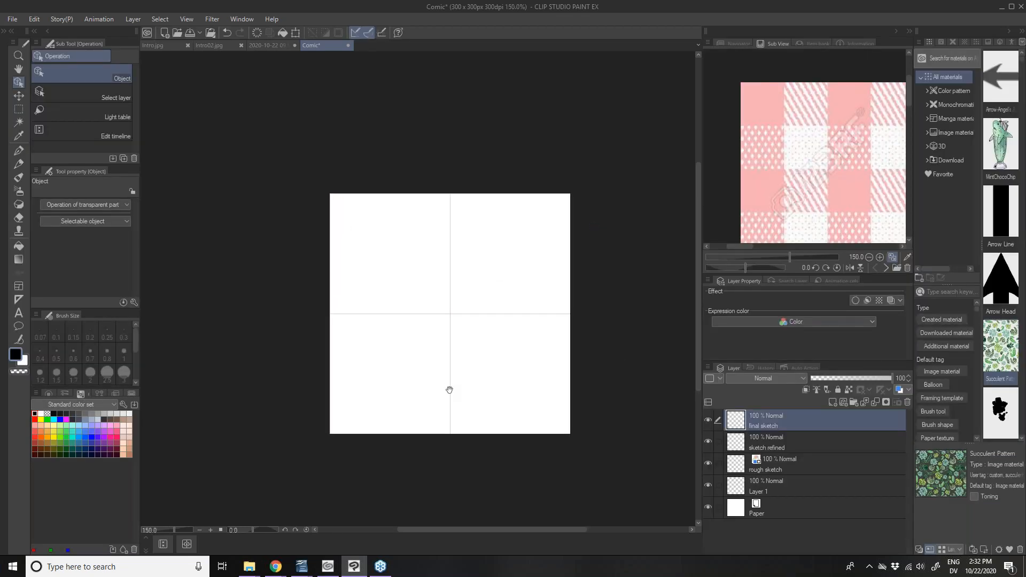
{"action": "left_click_drag", "start_coordinate": [449, 389], "coordinate": [419, 360]}
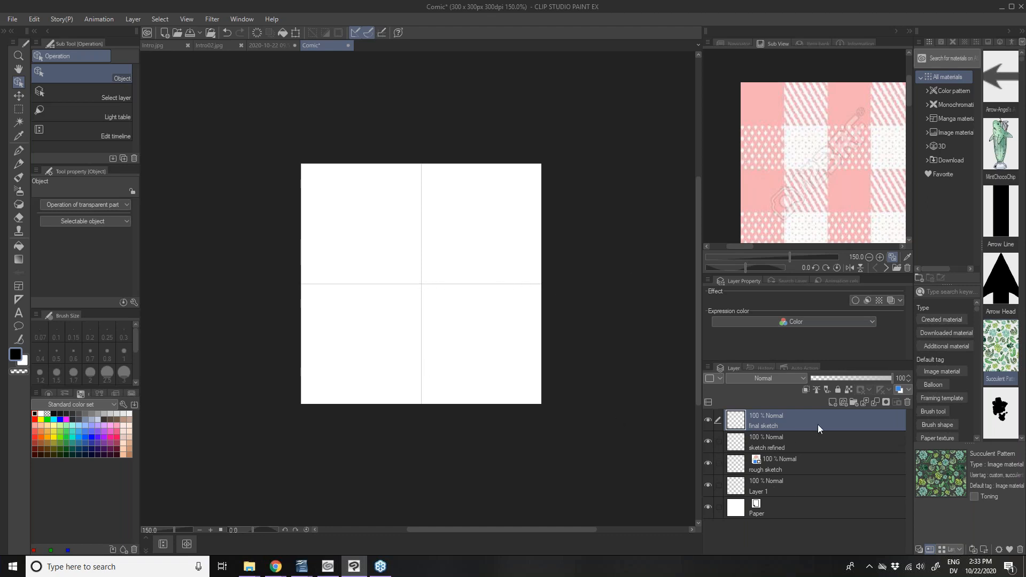
{"action": "left_click", "coordinate": [906, 405]}
{"action": "left_click", "coordinate": [906, 405]}
{"action": "left_click", "coordinate": [907, 405]}
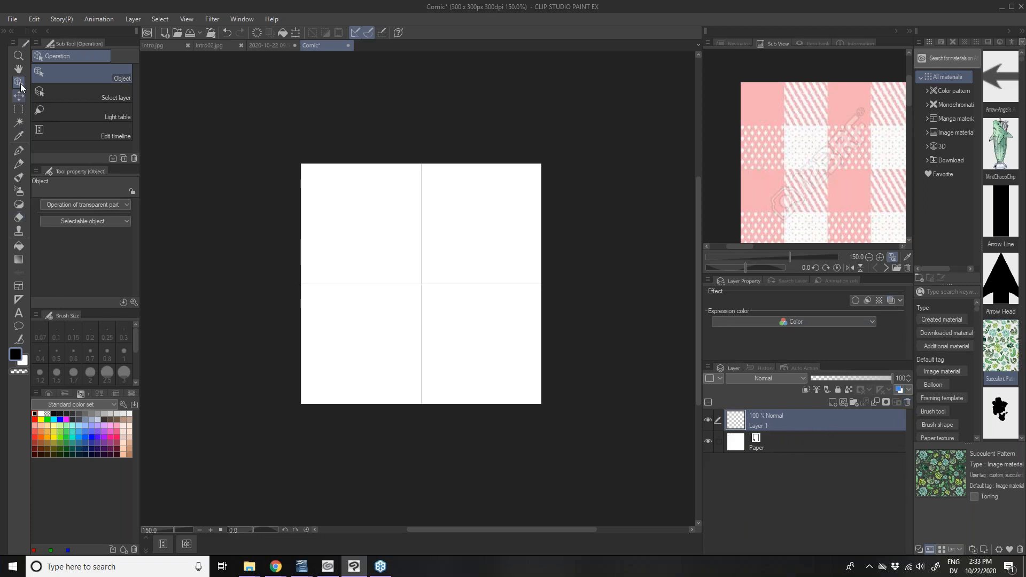
Choose the Rectangle selection tool and turn on Snap to Grid
{"action": "left_click", "coordinate": [19, 112]}
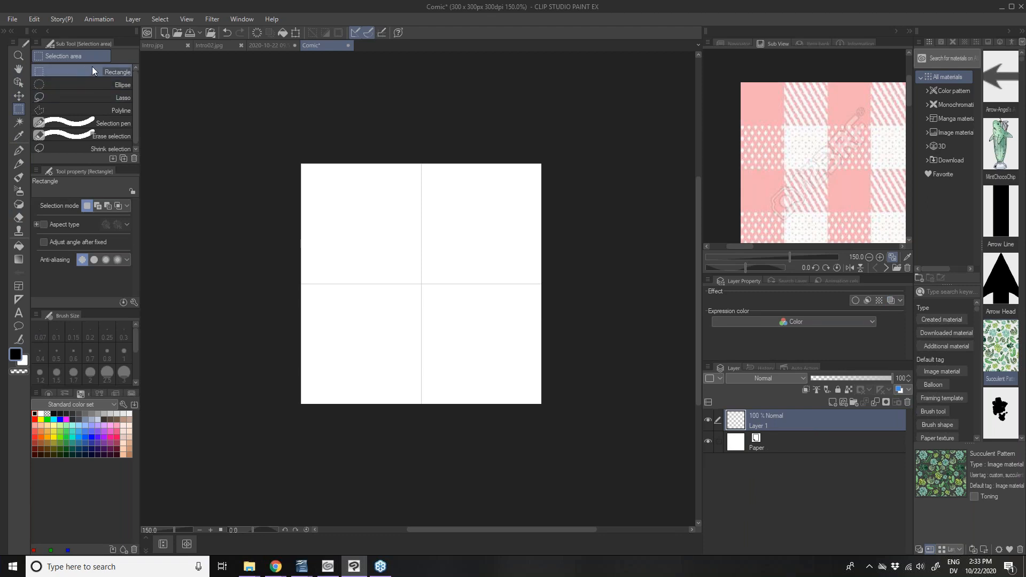
{"action": "left_click_drag", "start_coordinate": [293, 149], "coordinate": [422, 284]}
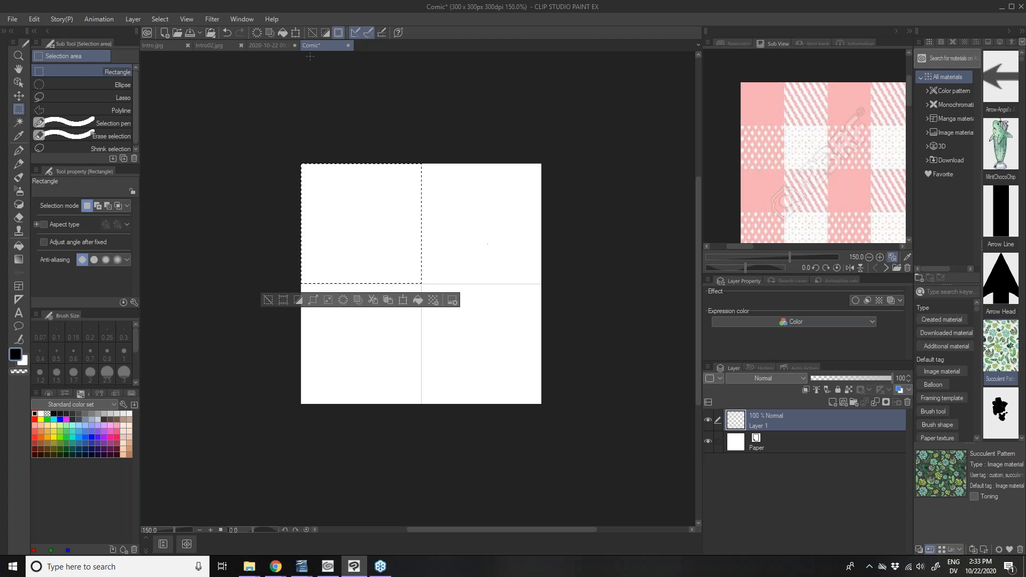
{"action": "left_click", "coordinate": [268, 300]}
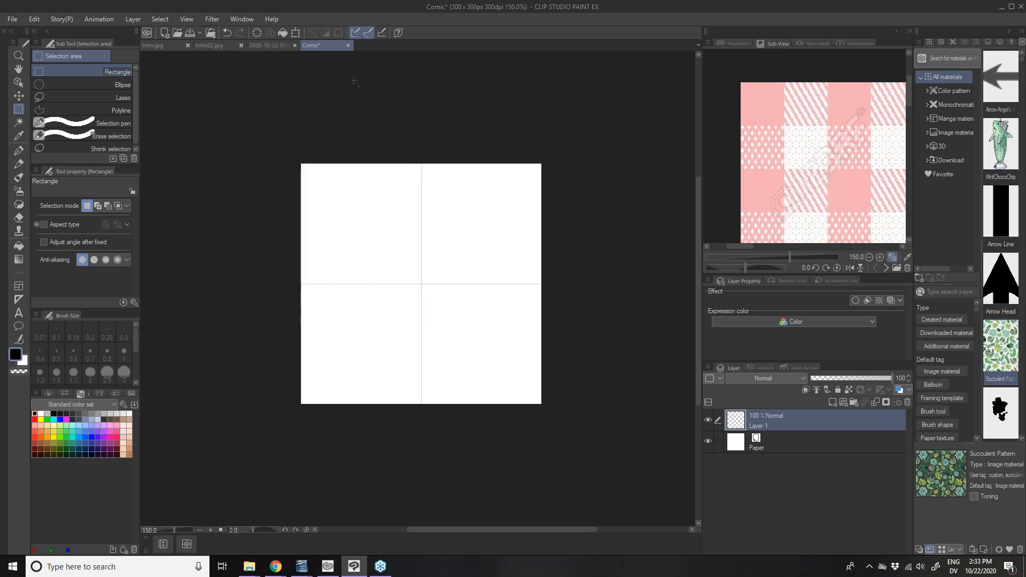
{"action": "left_click", "coordinate": [385, 35]}
Select the upper-left grid square on Layer 1, fill it with dark blue #335699, and deselect
{"action": "left_click_drag", "start_coordinate": [326, 196], "coordinate": [371, 240]}
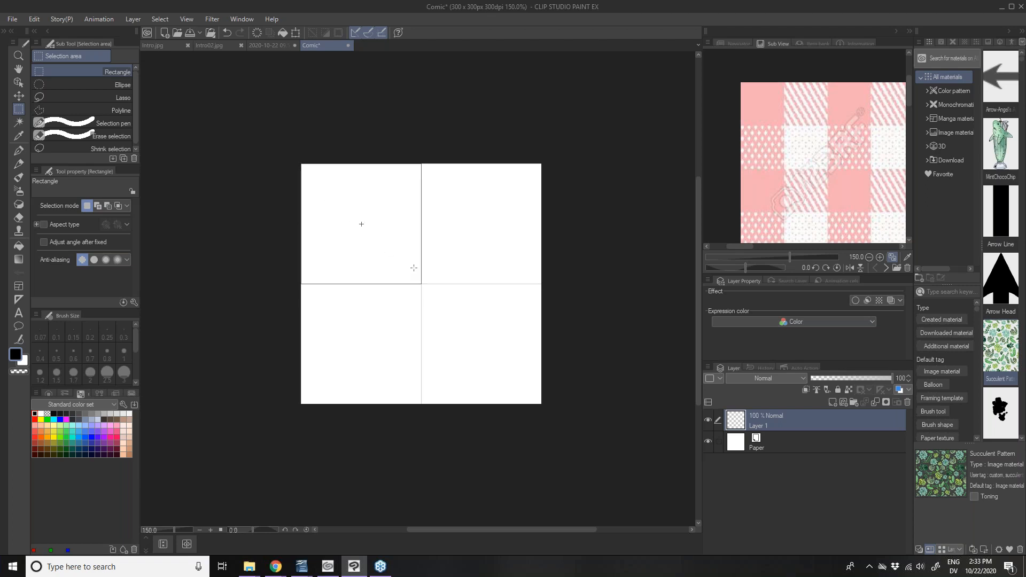
{"action": "left_click_drag", "start_coordinate": [414, 268], "coordinate": [414, 267]}
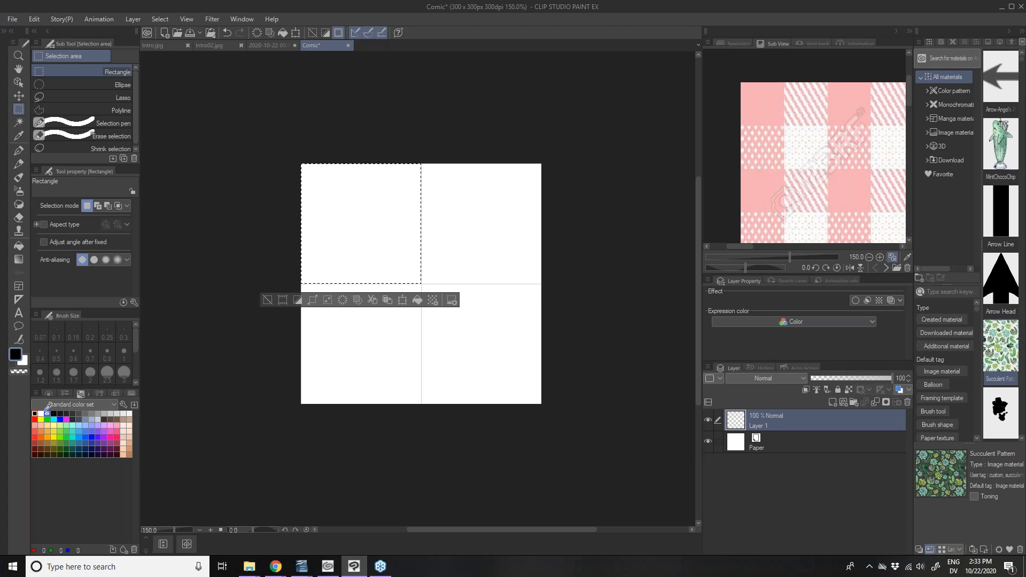
{"action": "left_click", "coordinate": [85, 443]}
{"action": "left_click", "coordinate": [418, 301]}
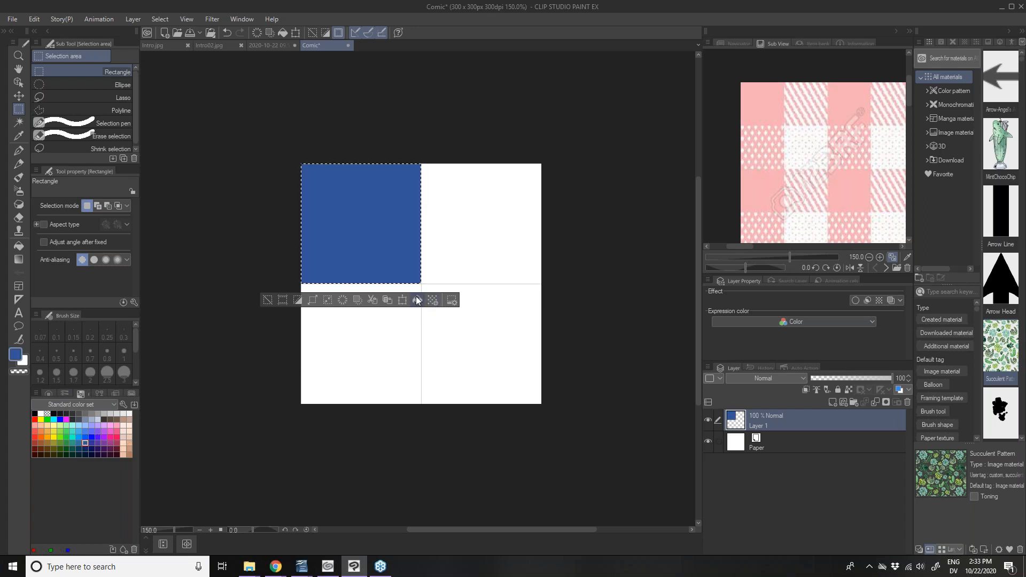
{"action": "left_click", "coordinate": [267, 301]}
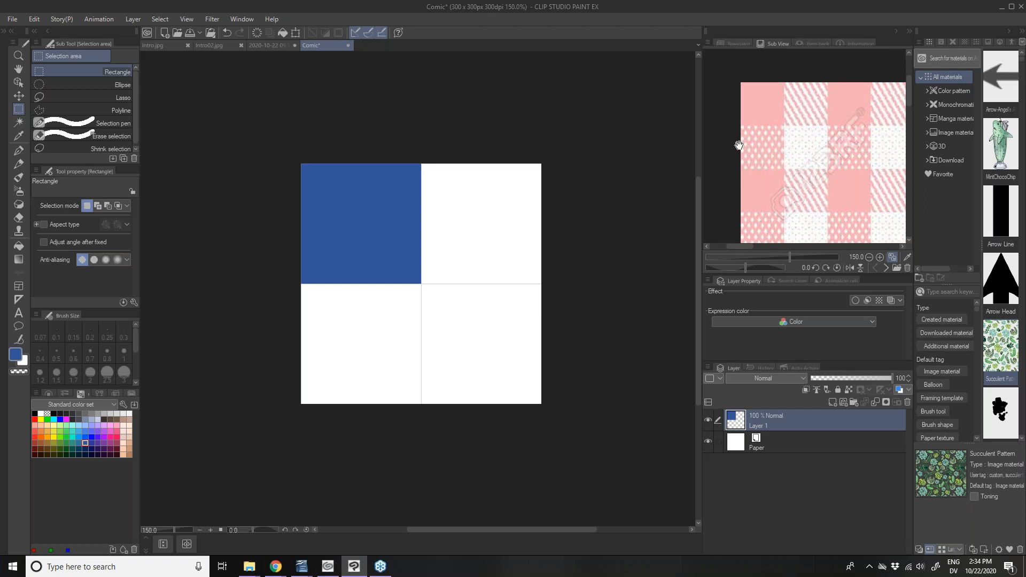
Select the lower-left grid square, fill it with the medium blue #4169B7, and deselect
{"action": "left_click_drag", "start_coordinate": [297, 284], "coordinate": [420, 404]}
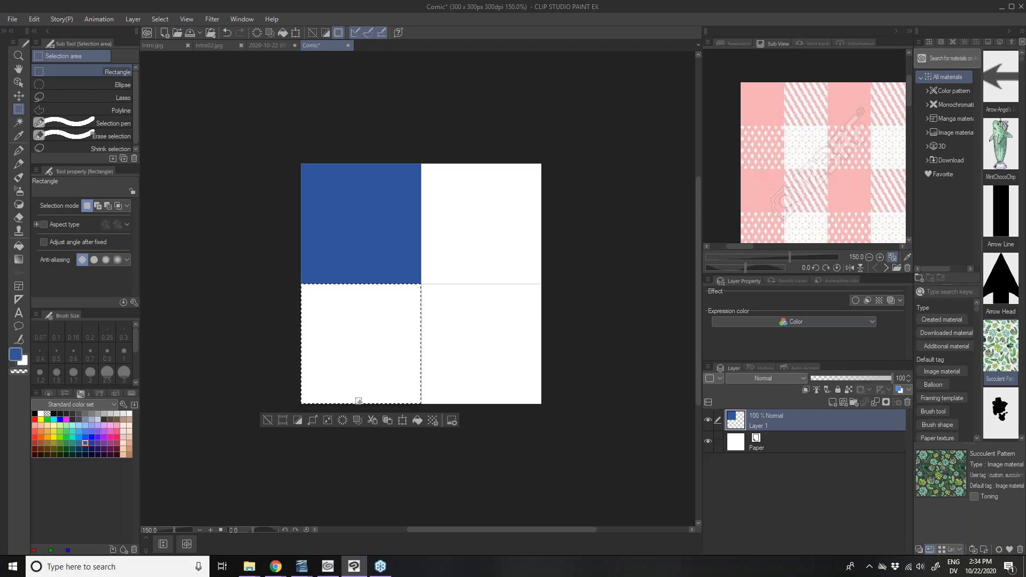
{"action": "left_click", "coordinate": [18, 356]}
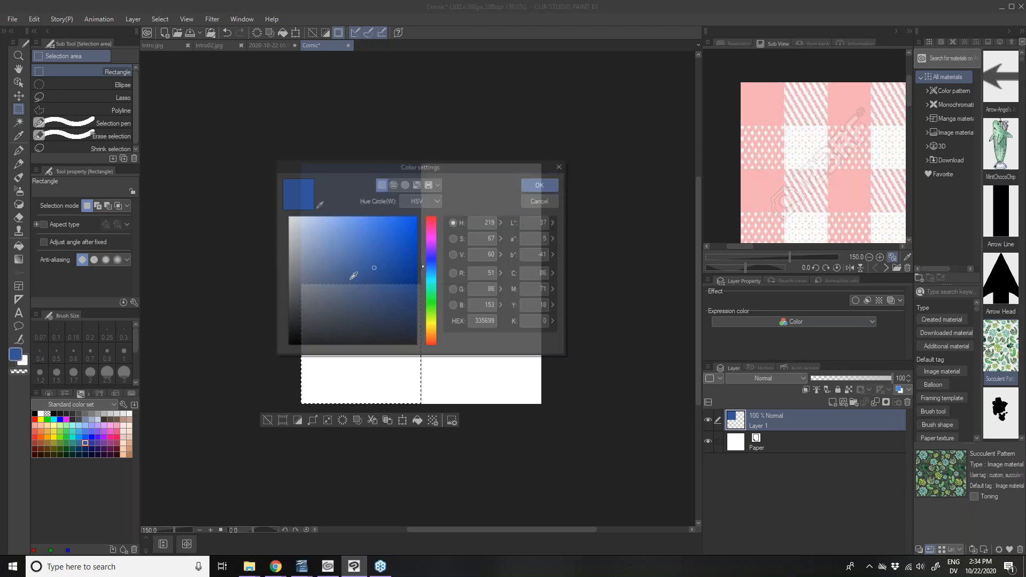
{"action": "left_click", "coordinate": [365, 245]}
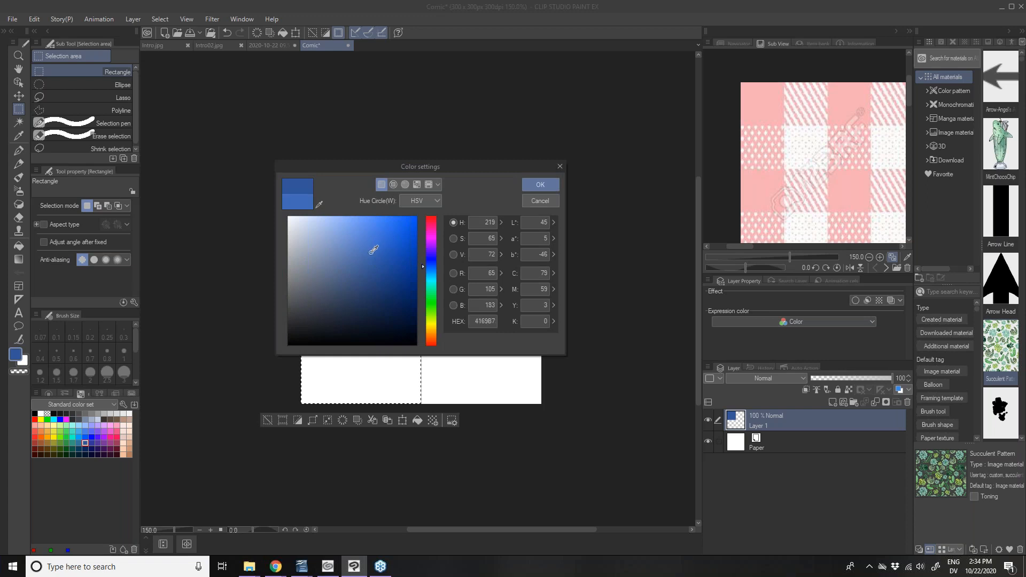
{"action": "left_click", "coordinate": [540, 185]}
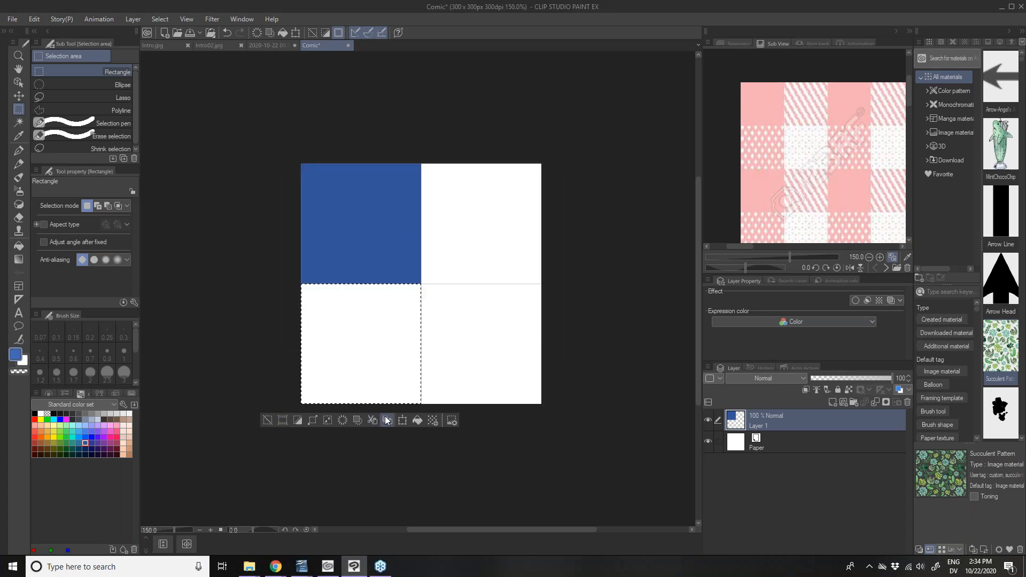
{"action": "left_click", "coordinate": [417, 420]}
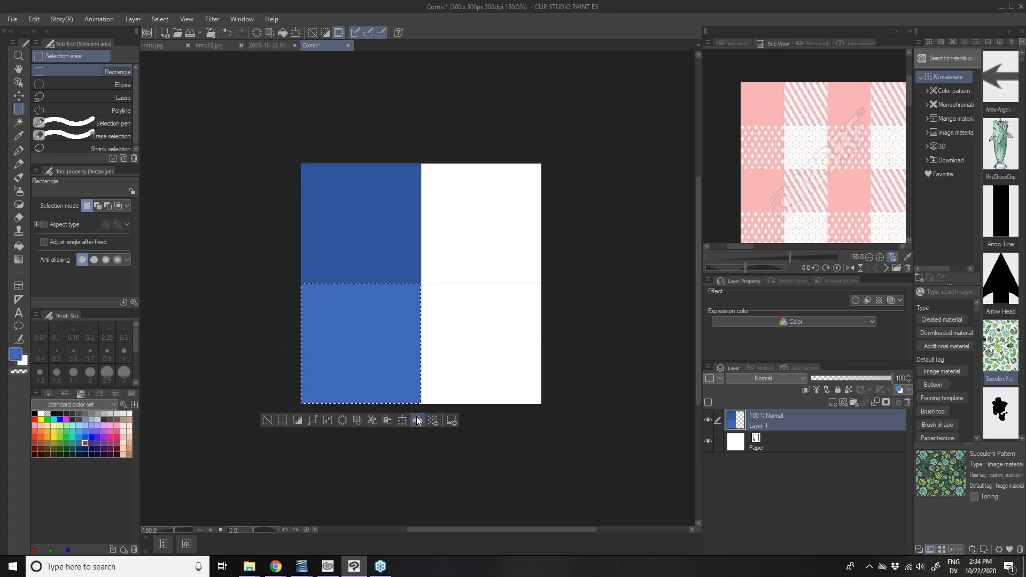
{"action": "left_click", "coordinate": [262, 424]}
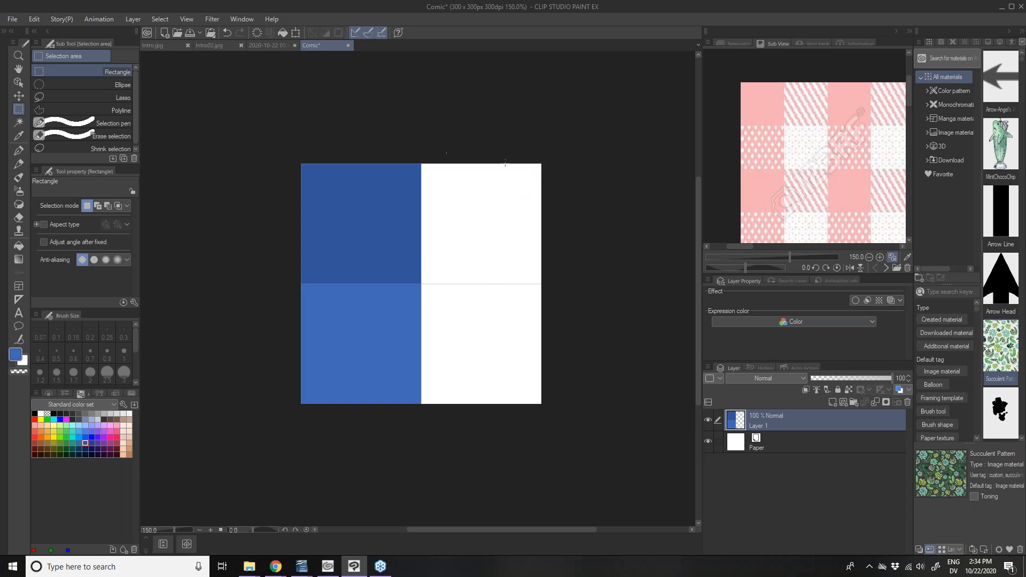
Select the upper-right grid square, fill it with a still lighter blue, and deselect
{"action": "left_click_drag", "start_coordinate": [557, 158], "coordinate": [422, 284]}
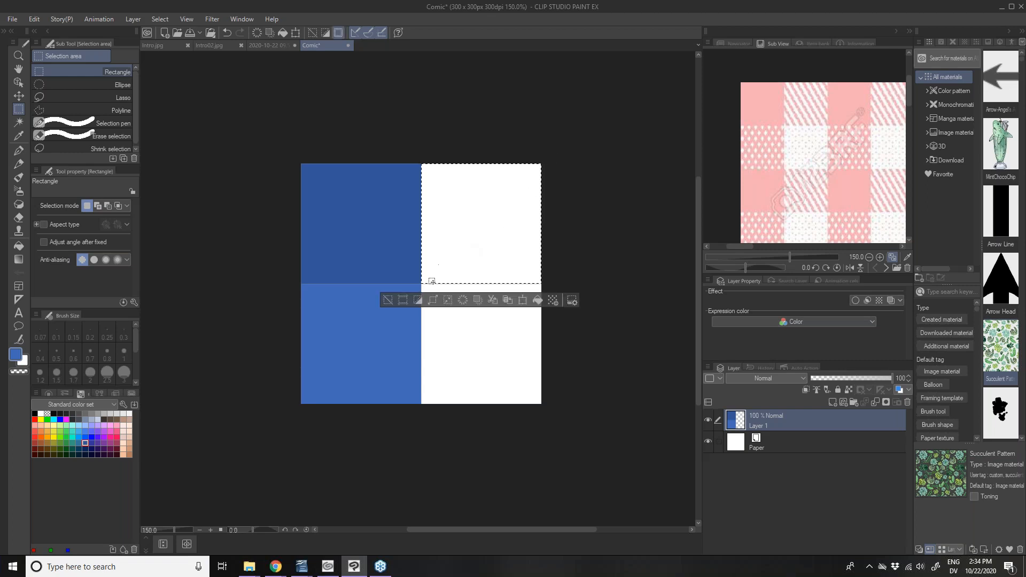
{"action": "left_click", "coordinate": [15, 355]}
{"action": "left_click_drag", "start_coordinate": [367, 229], "coordinate": [355, 232]}
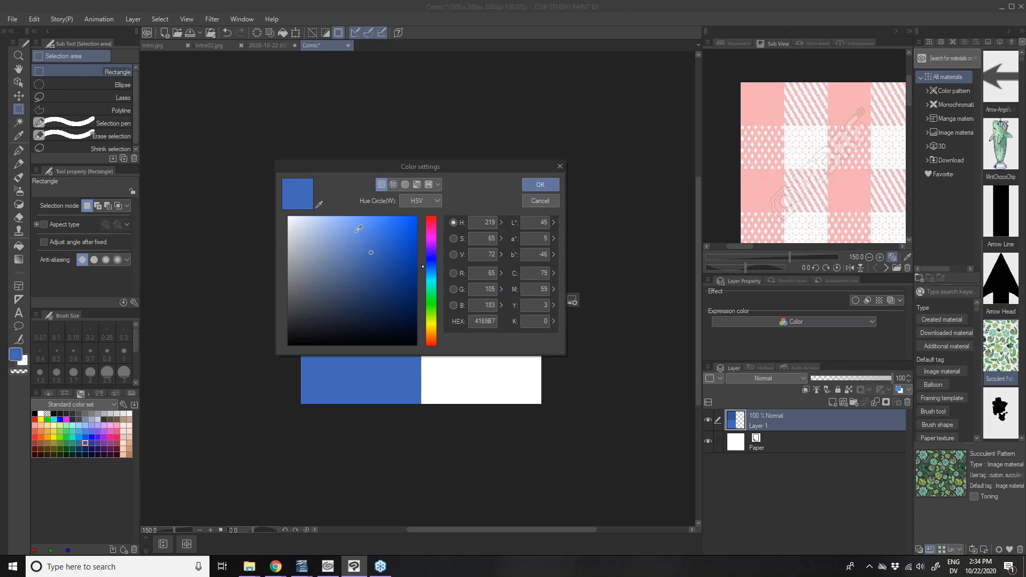
{"action": "left_click", "coordinate": [539, 190]}
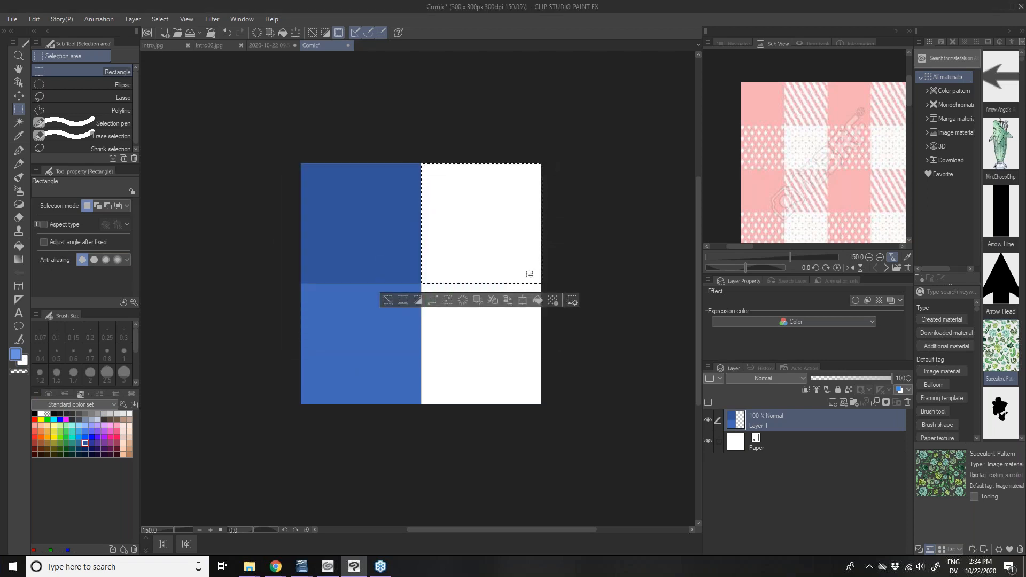
{"action": "left_click", "coordinate": [538, 300]}
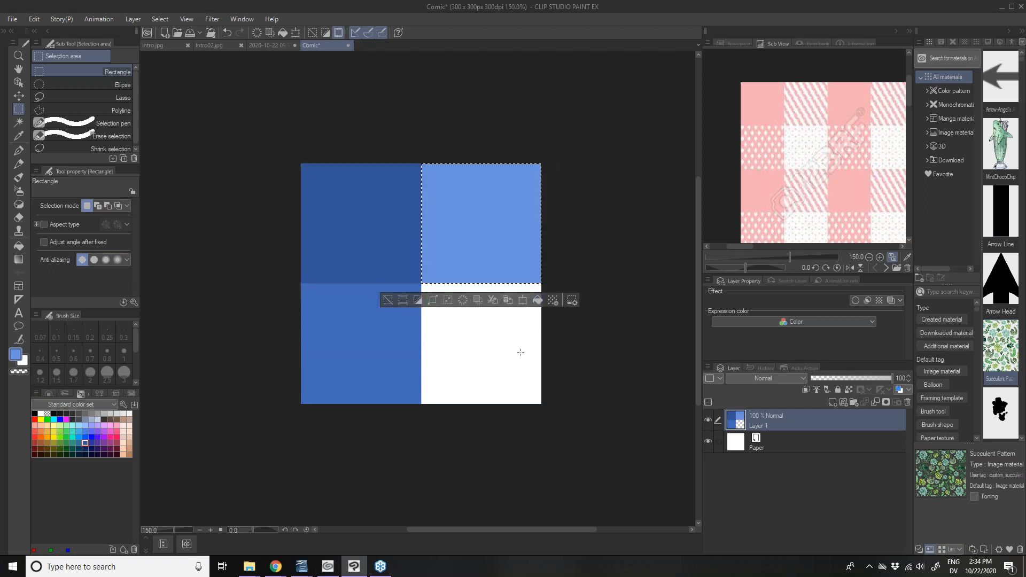
{"action": "left_click", "coordinate": [390, 300]}
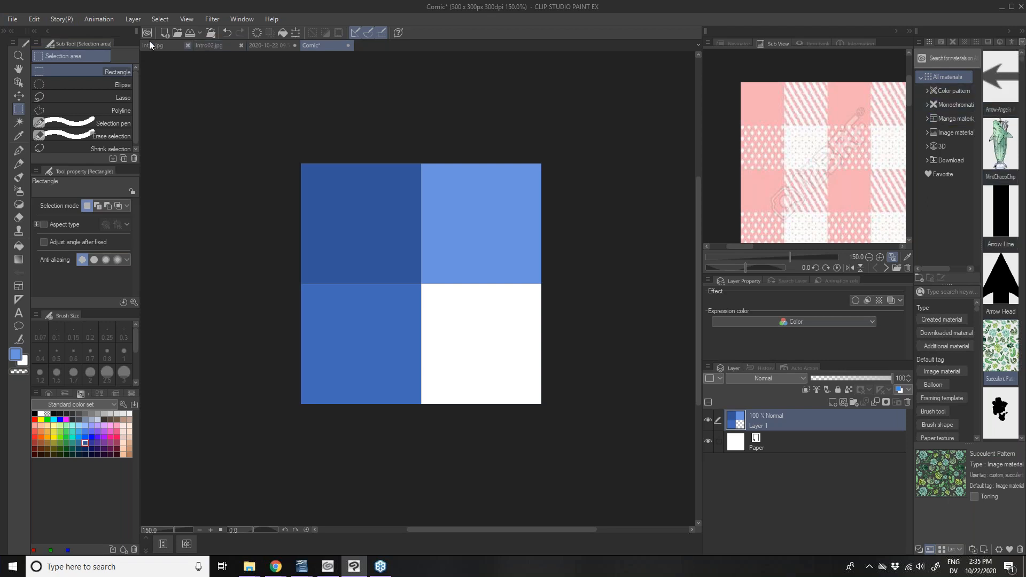
{"action": "left_click", "coordinate": [36, 20]}
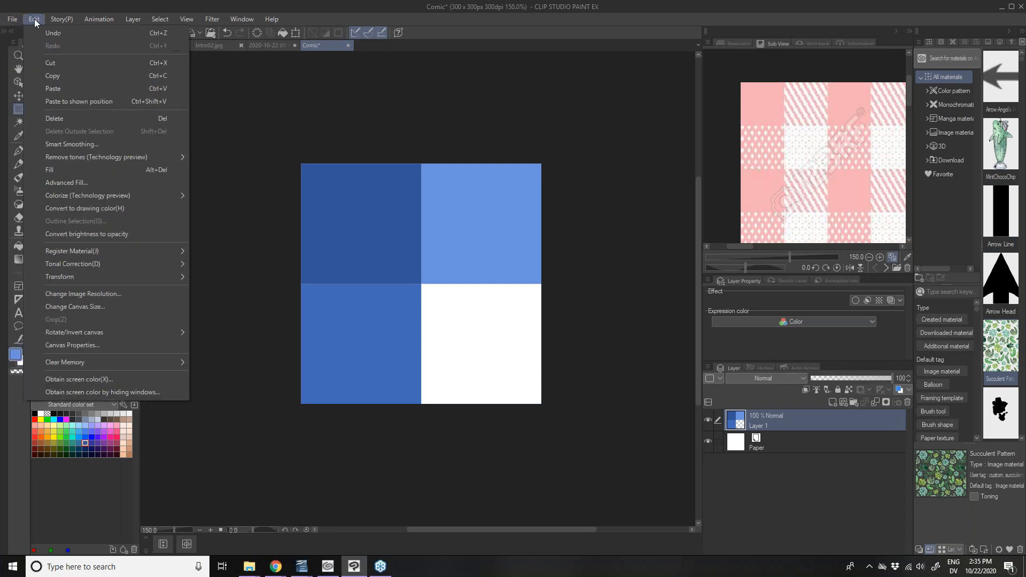
{"action": "mouse_move", "coordinate": [75, 255]}
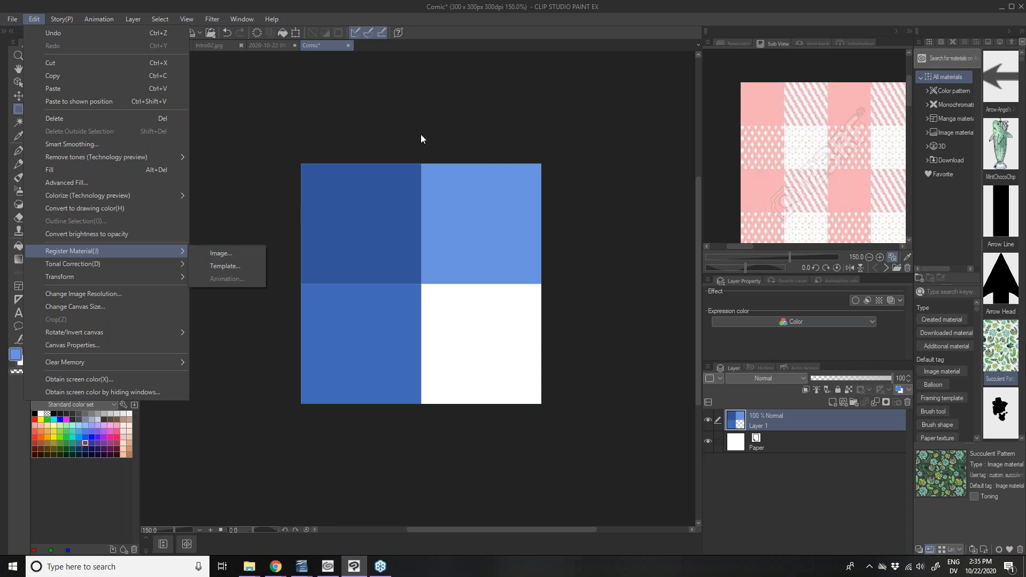
{"action": "left_click", "coordinate": [566, 13]}
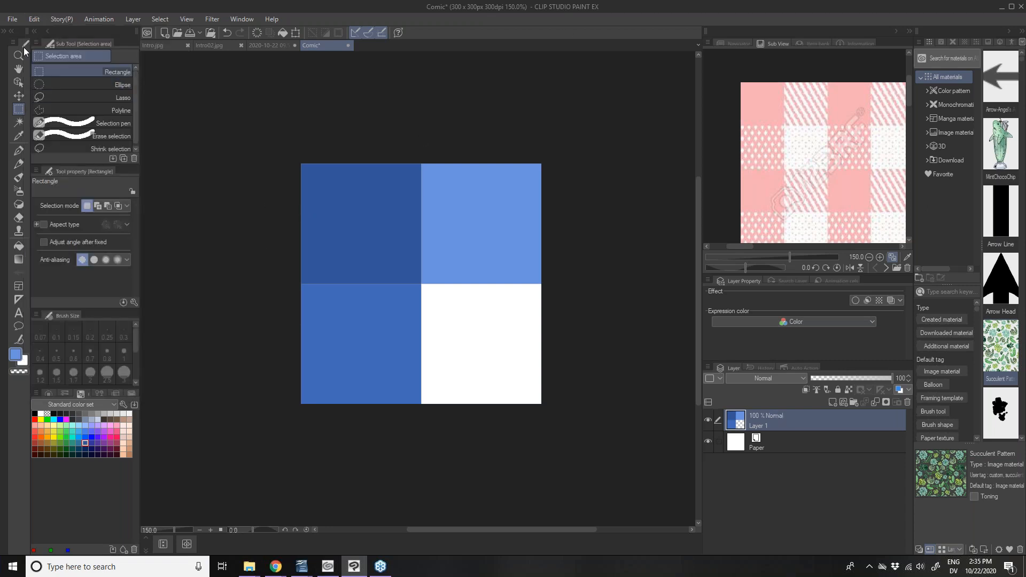
Flatten the image so the white Paper and the blue squares become one layer
{"action": "left_click", "coordinate": [133, 19]}
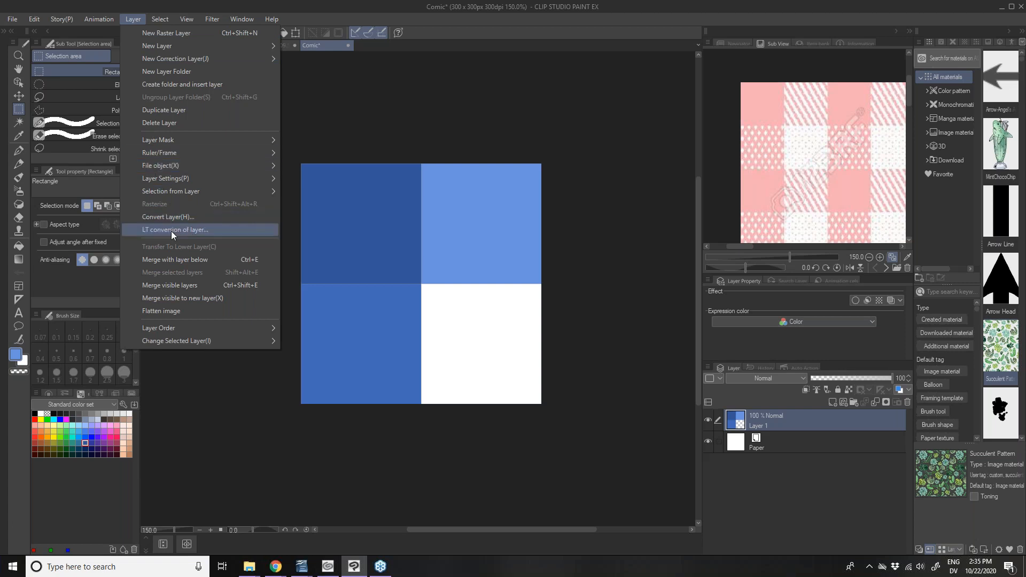
{"action": "left_click", "coordinate": [172, 311]}
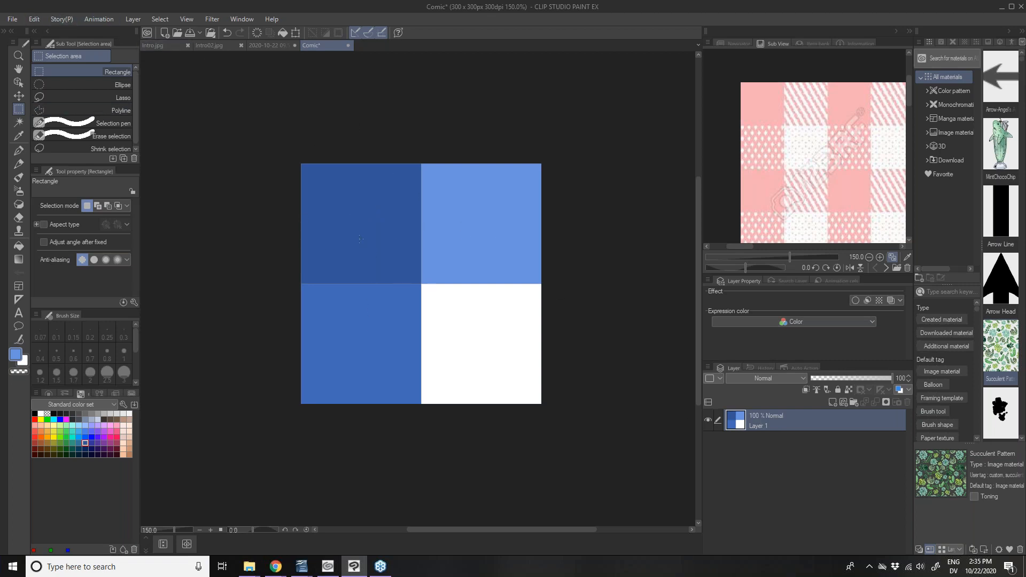
Start registering the flattened tile as an image material and name it Blue Gingham
{"action": "left_click", "coordinate": [42, 19]}
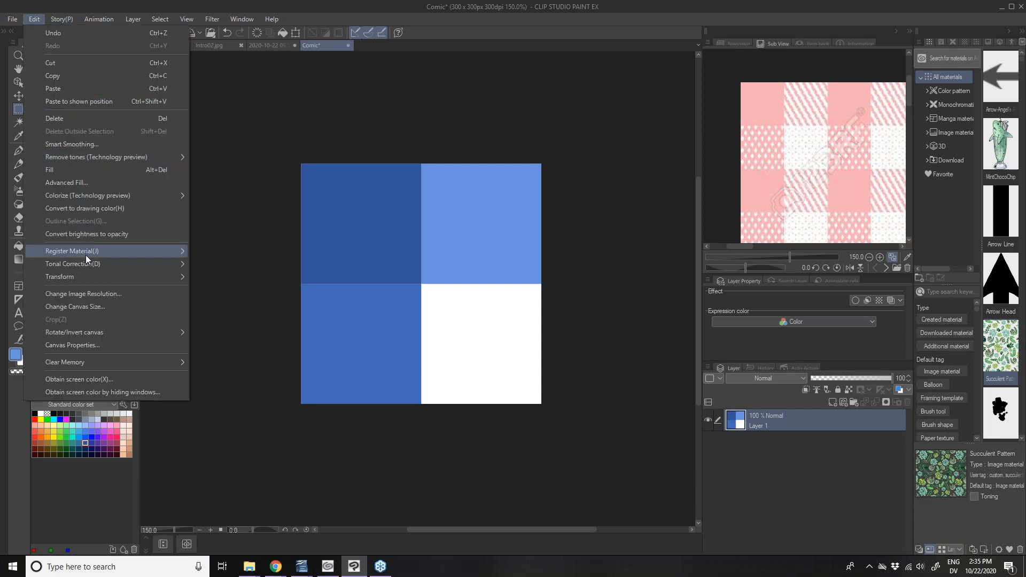
{"action": "mouse_move", "coordinate": [84, 251]}
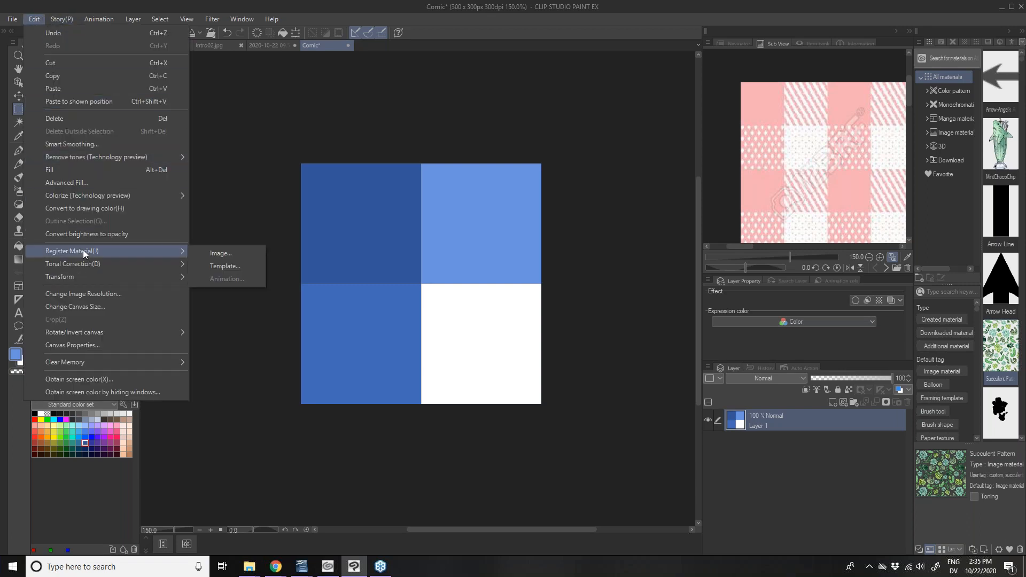
{"action": "left_click", "coordinate": [224, 254]}
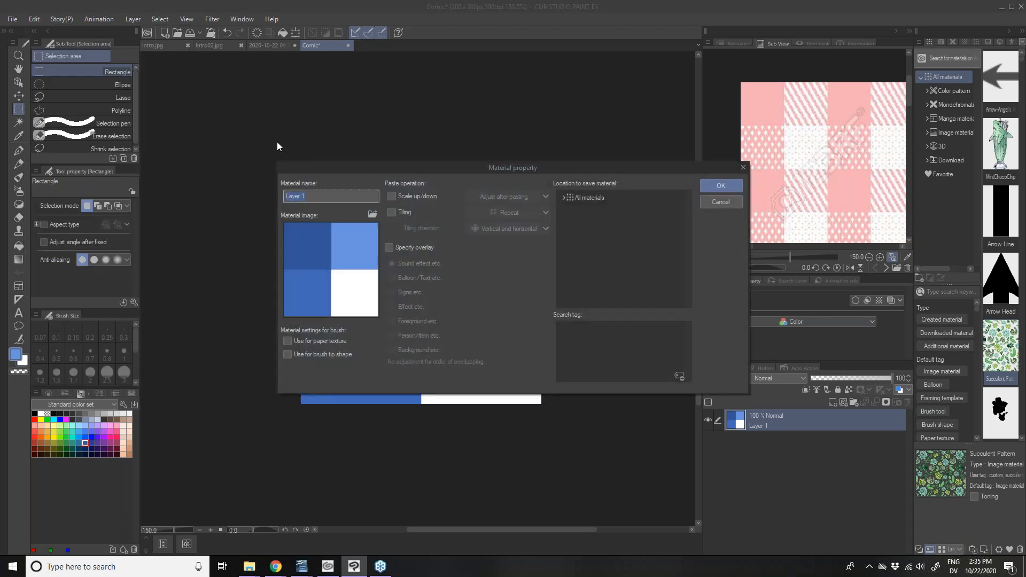
{"action": "left_click", "coordinate": [315, 196]}
{"action": "type", "text": "Blue Gingham"}
Enable Scale up/down with Adjust after pasting, and turn on Tiling for the material
{"action": "left_click", "coordinate": [419, 195]}
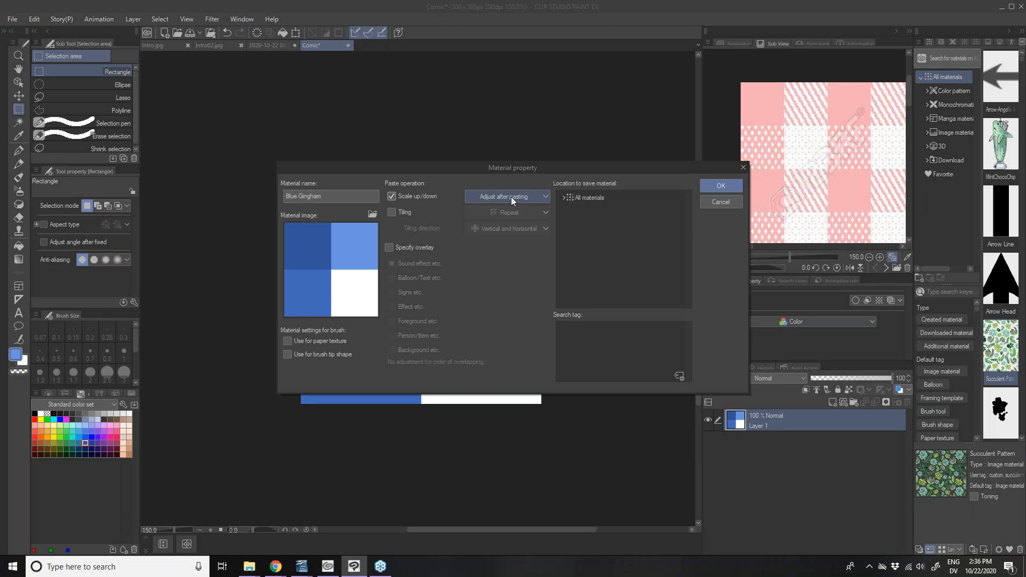
{"action": "left_click", "coordinate": [511, 197]}
{"action": "left_click", "coordinate": [511, 197]}
{"action": "left_click", "coordinate": [390, 213]}
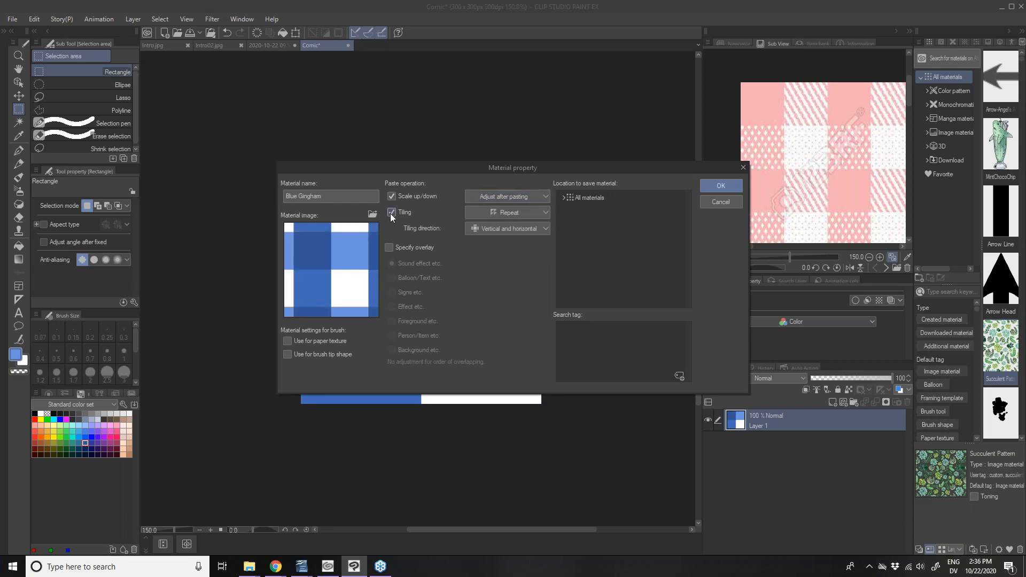
Preview the Reverse and Flip tiling modes, then return to Repeat with the Vertical and horizontal tiling direction
{"action": "left_click", "coordinate": [504, 214]}
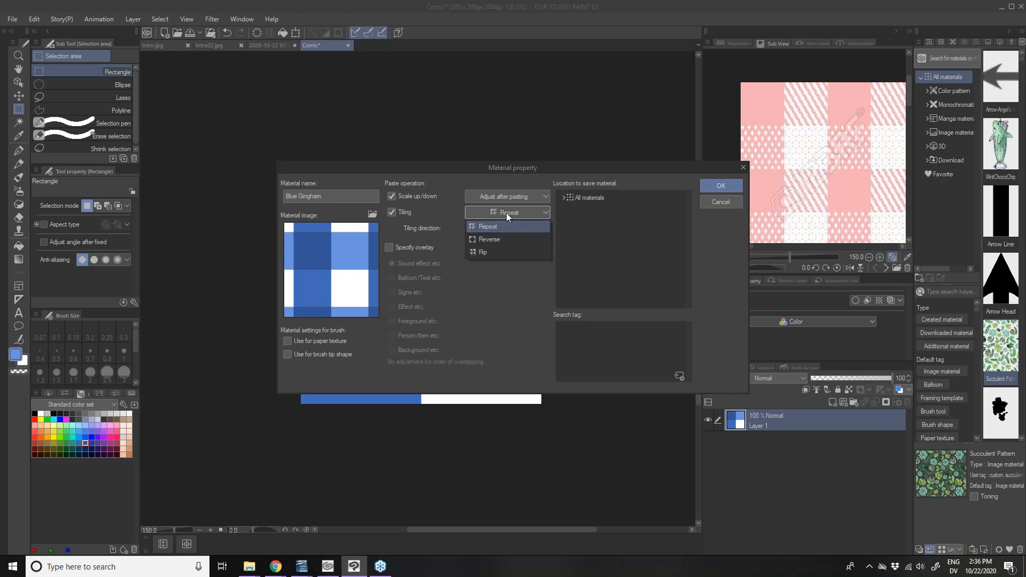
{"action": "left_click", "coordinate": [488, 240]}
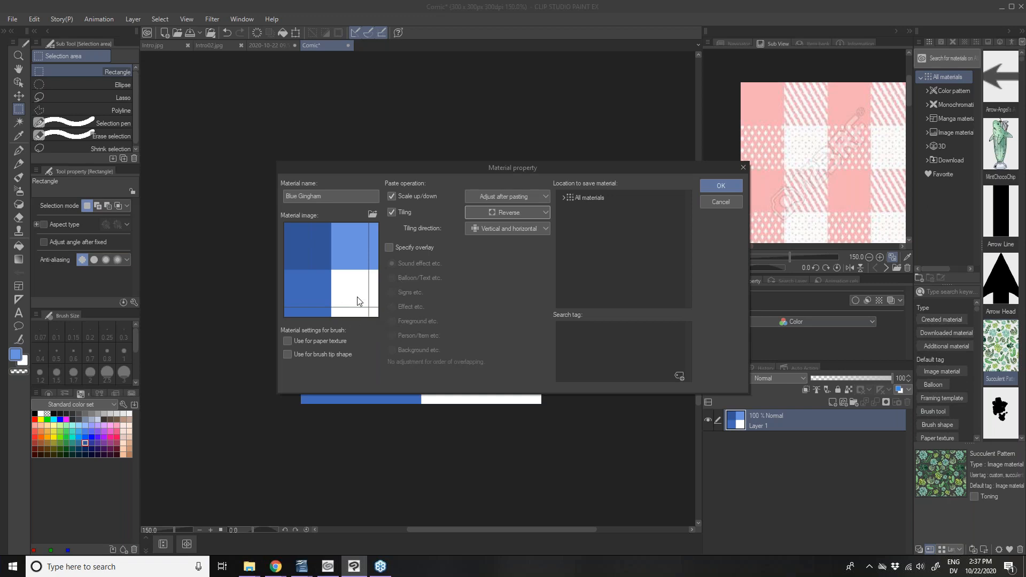
{"action": "left_click", "coordinate": [498, 211]}
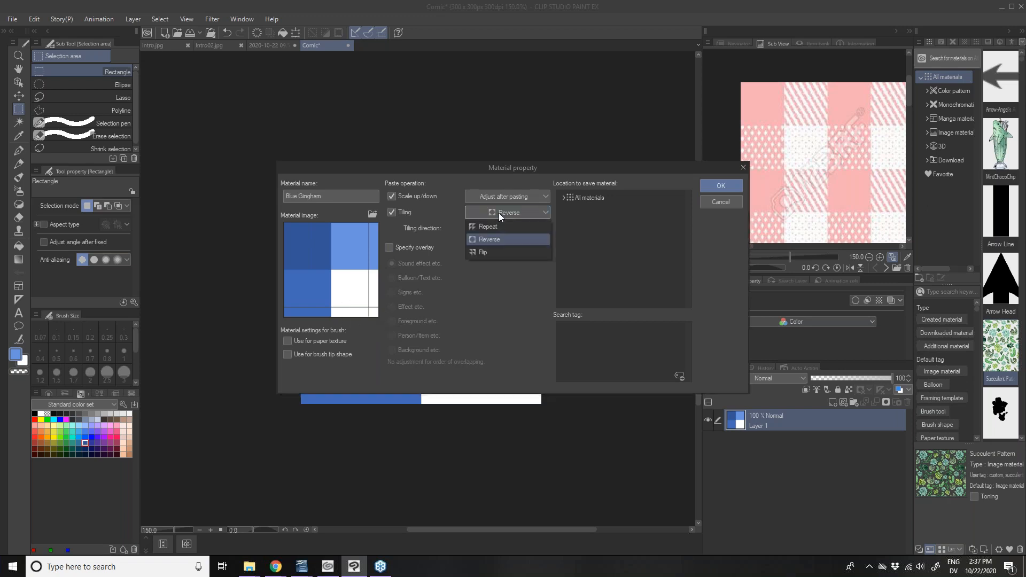
{"action": "left_click", "coordinate": [483, 252]}
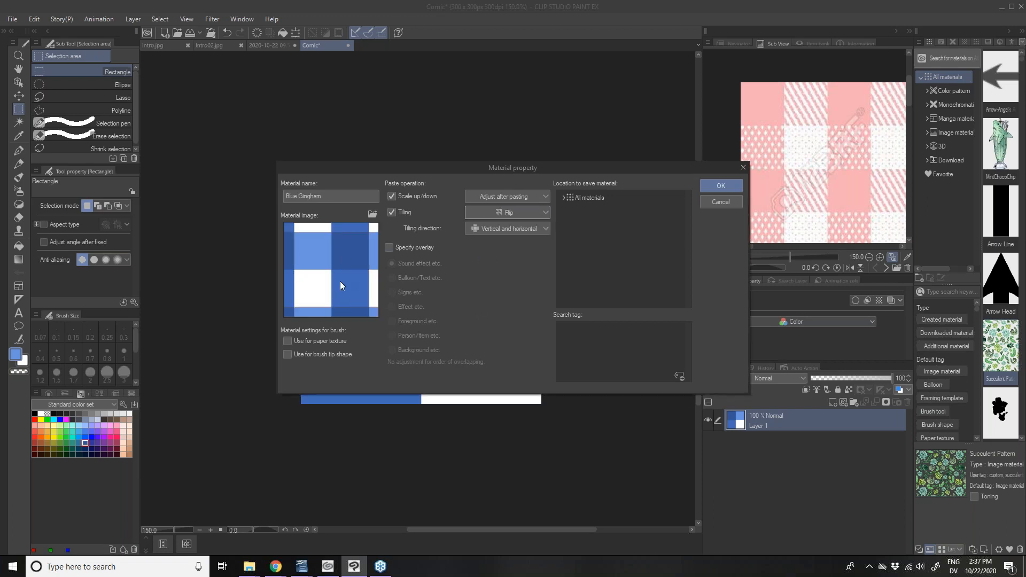
{"action": "left_click", "coordinate": [498, 213]}
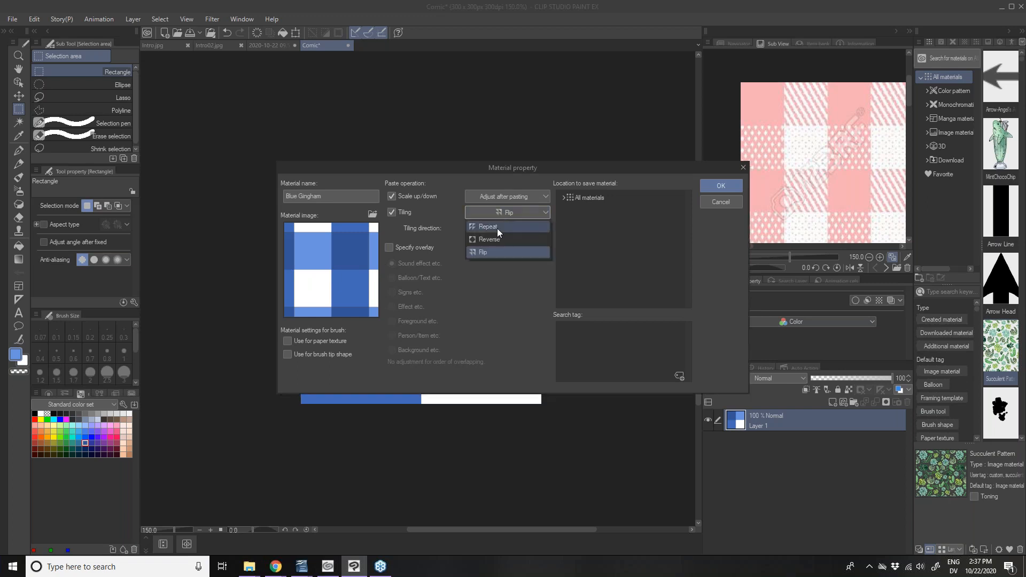
{"action": "left_click", "coordinate": [497, 228]}
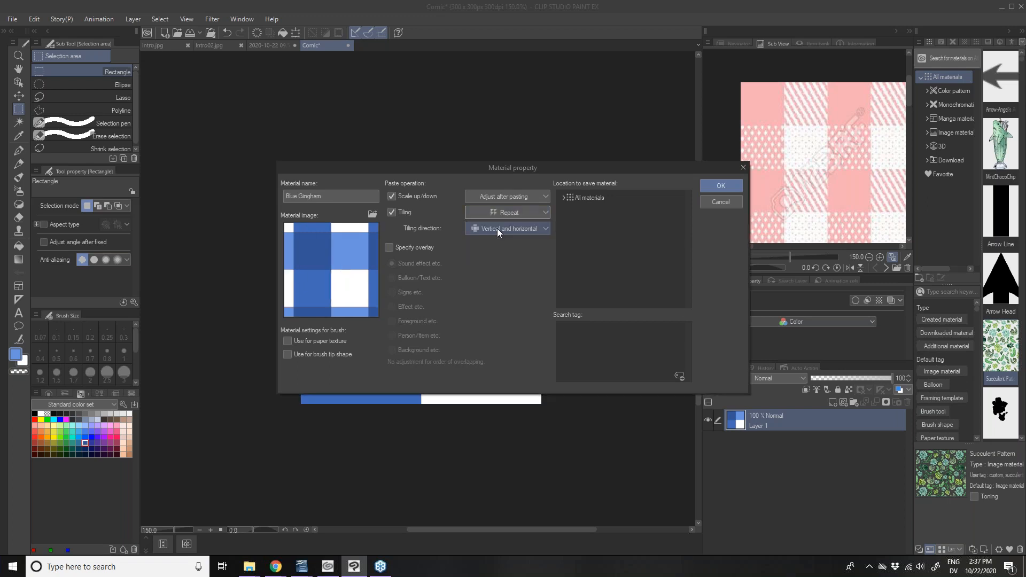
{"action": "left_click", "coordinate": [497, 229]}
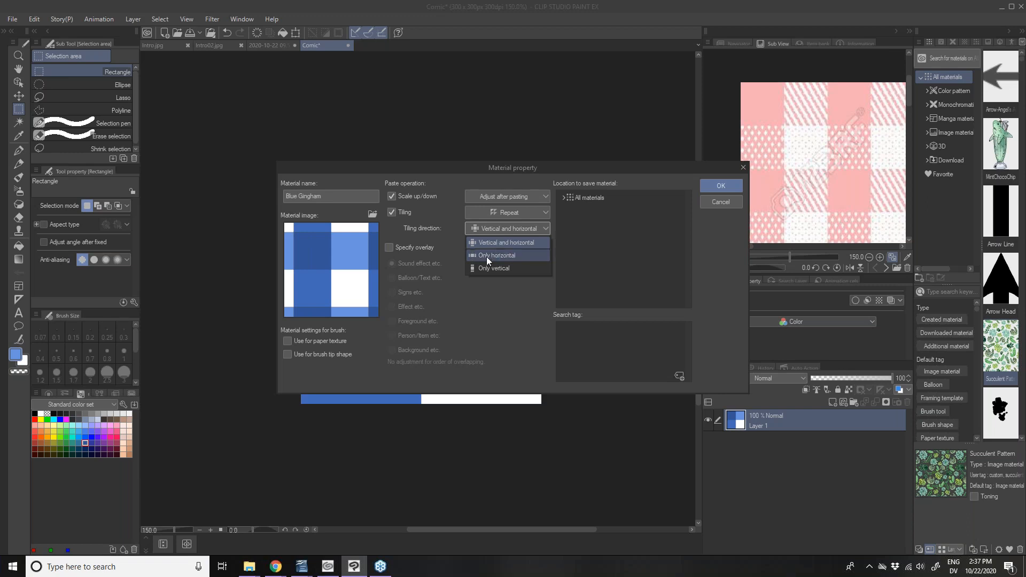
{"action": "left_click", "coordinate": [513, 242]}
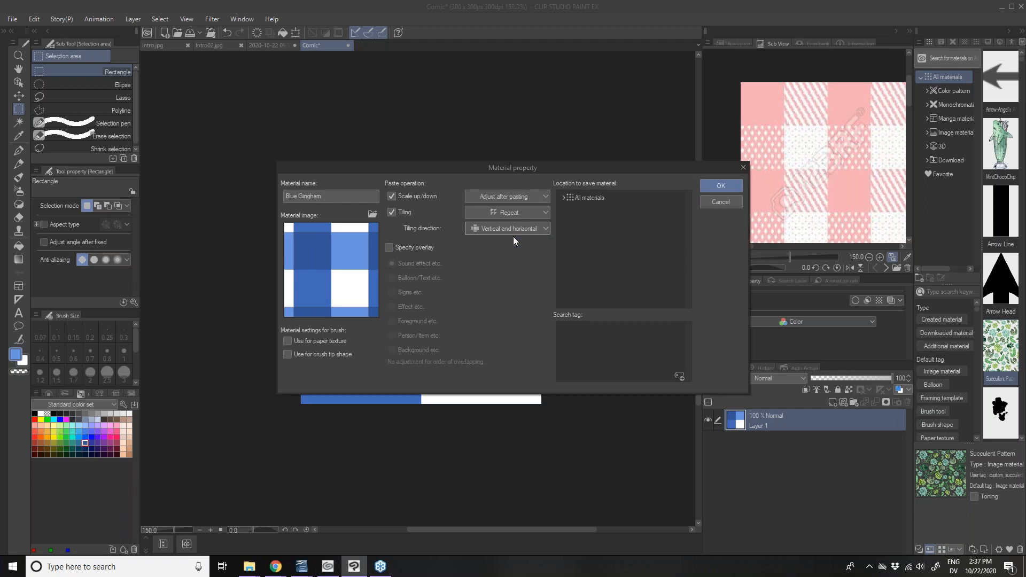
Enable Specify overlay for the material and set it to Person/Item etc
{"action": "left_click", "coordinate": [425, 247]}
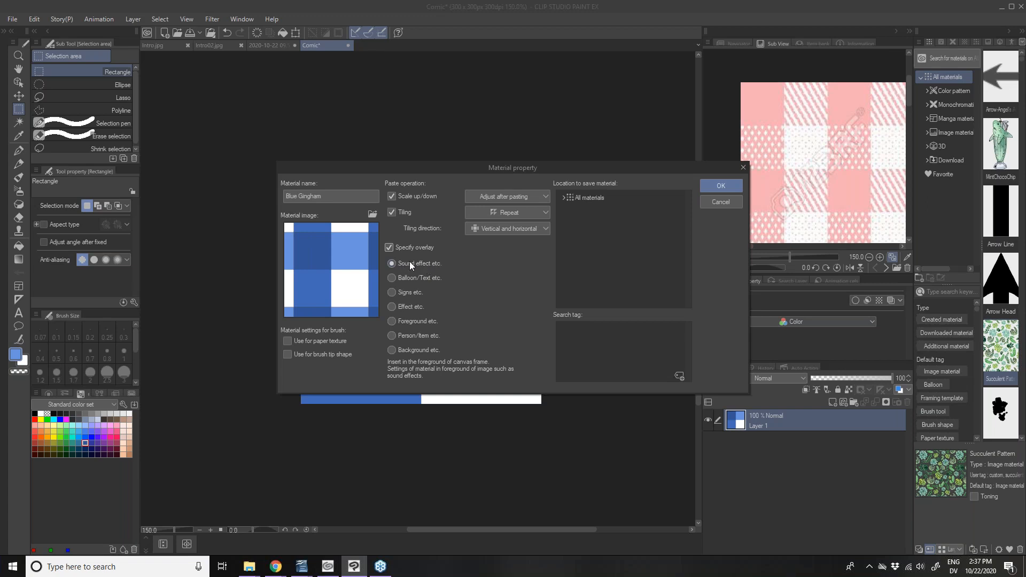
{"action": "left_click", "coordinate": [405, 351]}
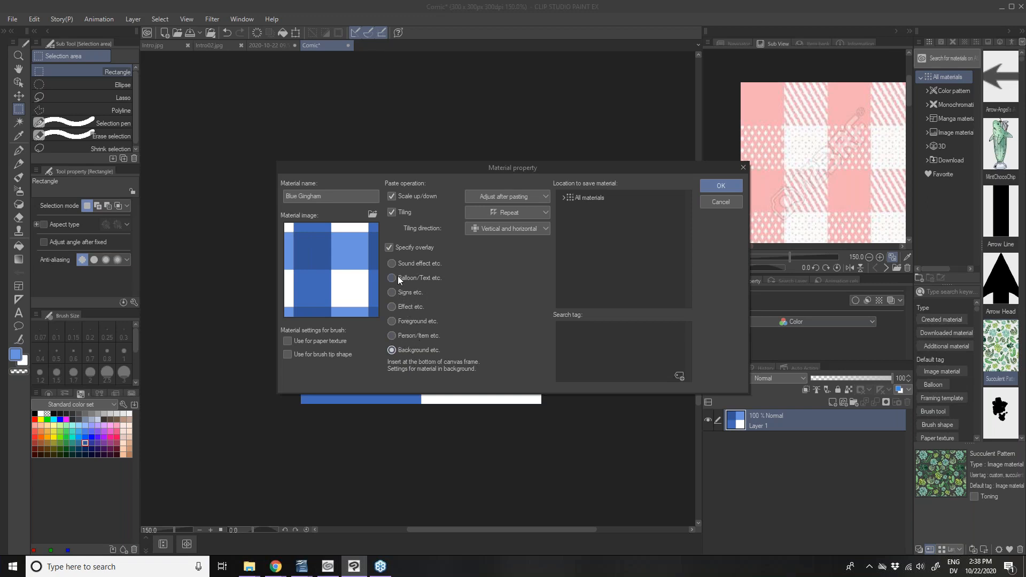
{"action": "left_click", "coordinate": [404, 336]}
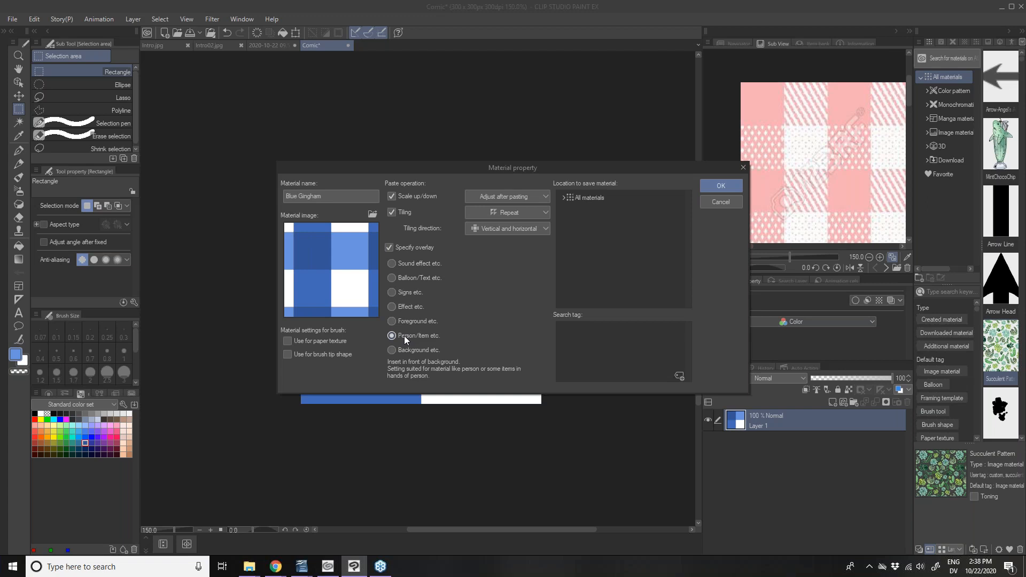
Choose Clothes pattern, under Color pattern > Pattern, as the location to save the material
{"action": "left_click", "coordinate": [564, 196]}
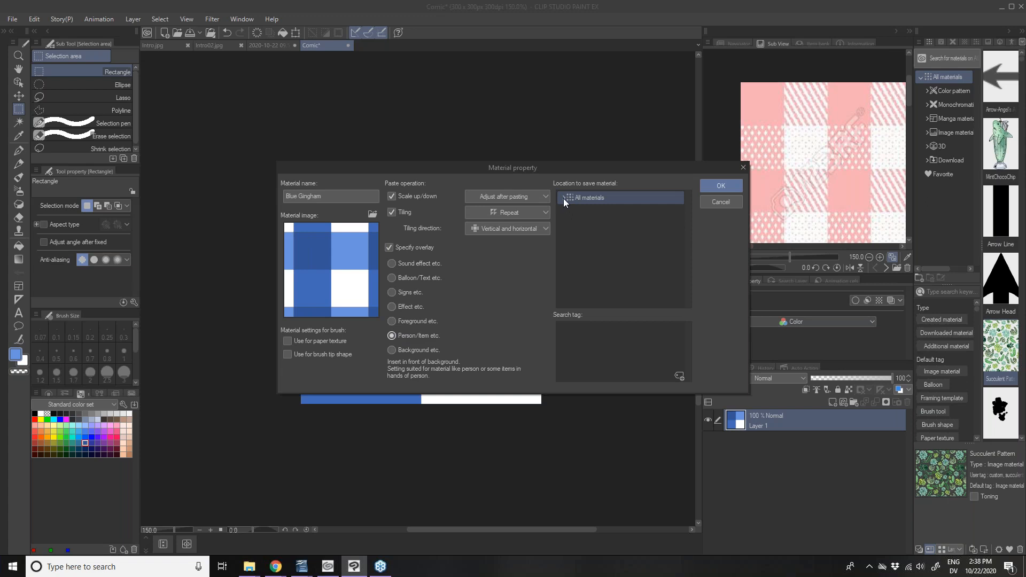
{"action": "left_click", "coordinate": [563, 197]}
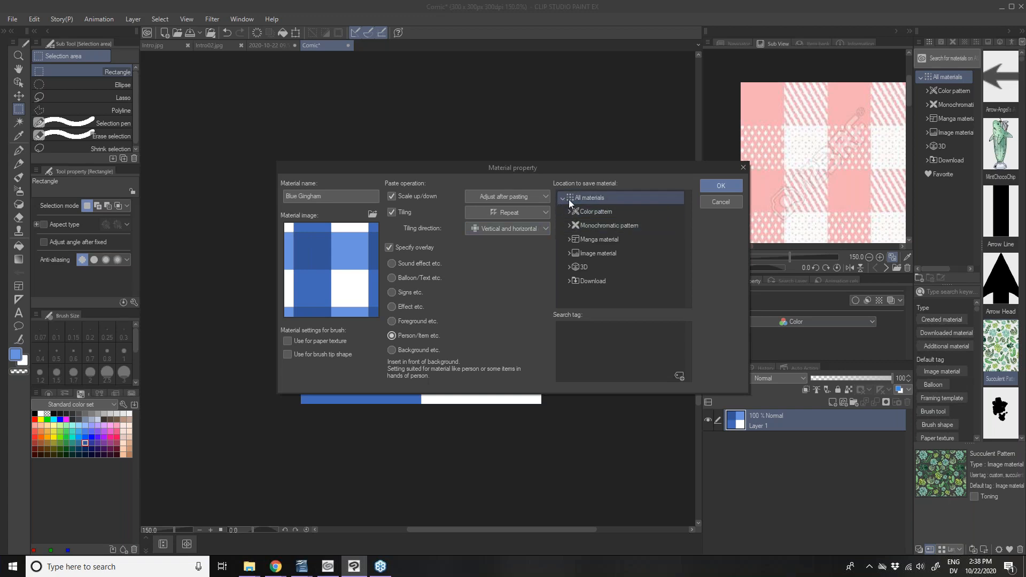
{"action": "left_click", "coordinate": [565, 198]}
{"action": "left_click", "coordinate": [565, 198]}
{"action": "left_click", "coordinate": [595, 267]}
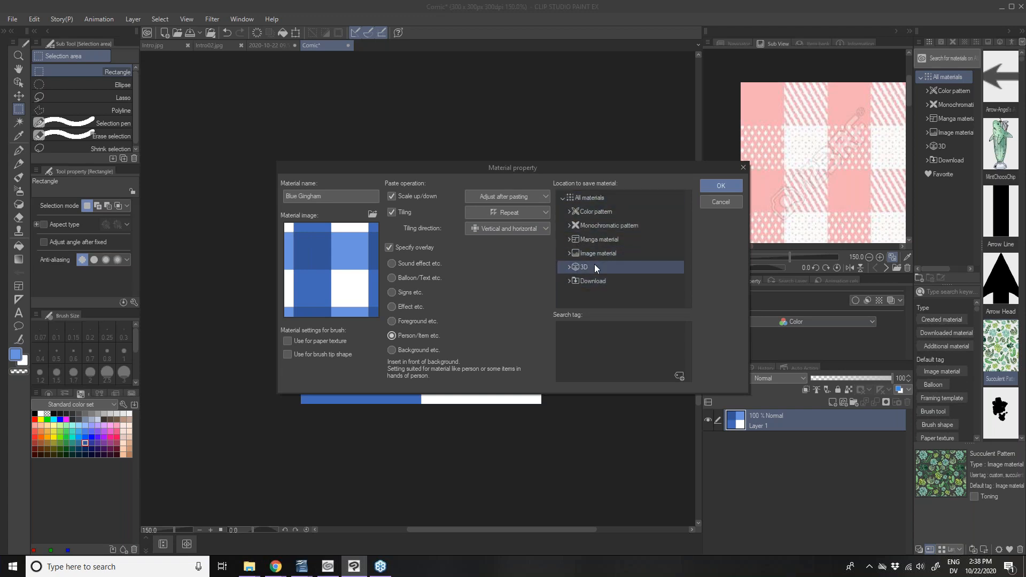
{"action": "left_click", "coordinate": [594, 213]}
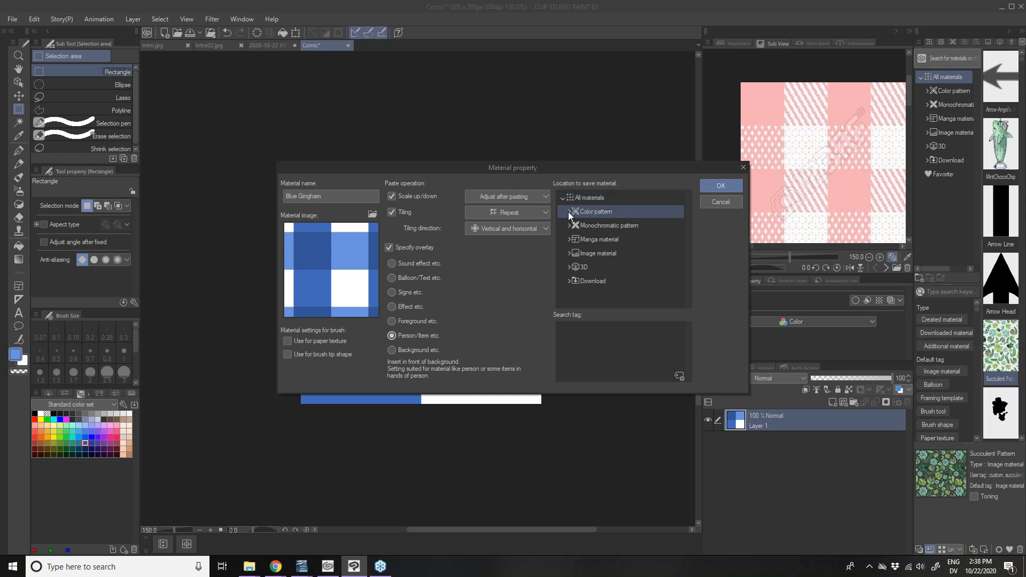
{"action": "left_click", "coordinate": [568, 212]}
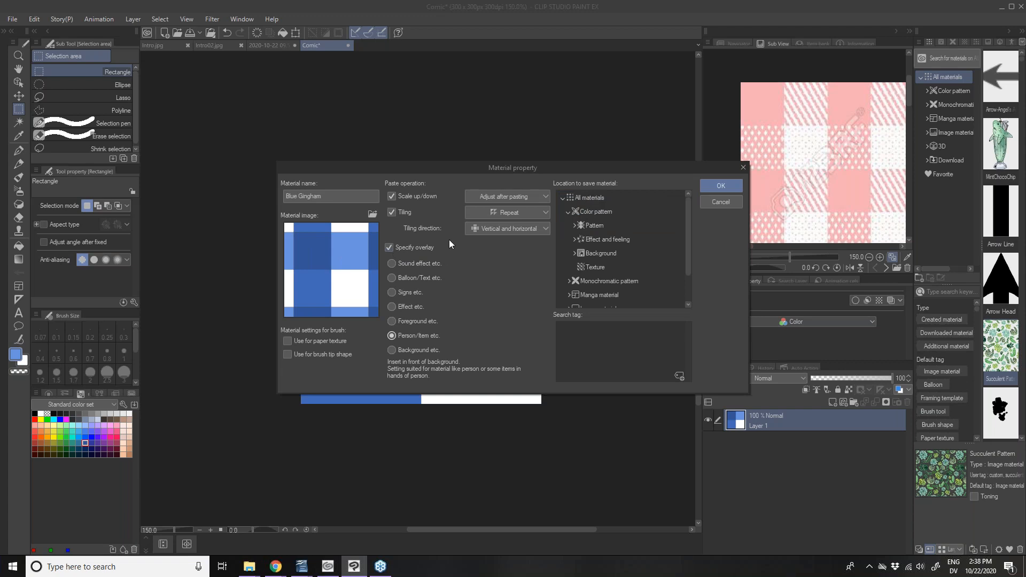
{"action": "left_click", "coordinate": [572, 225]}
{"action": "left_click", "coordinate": [572, 225]}
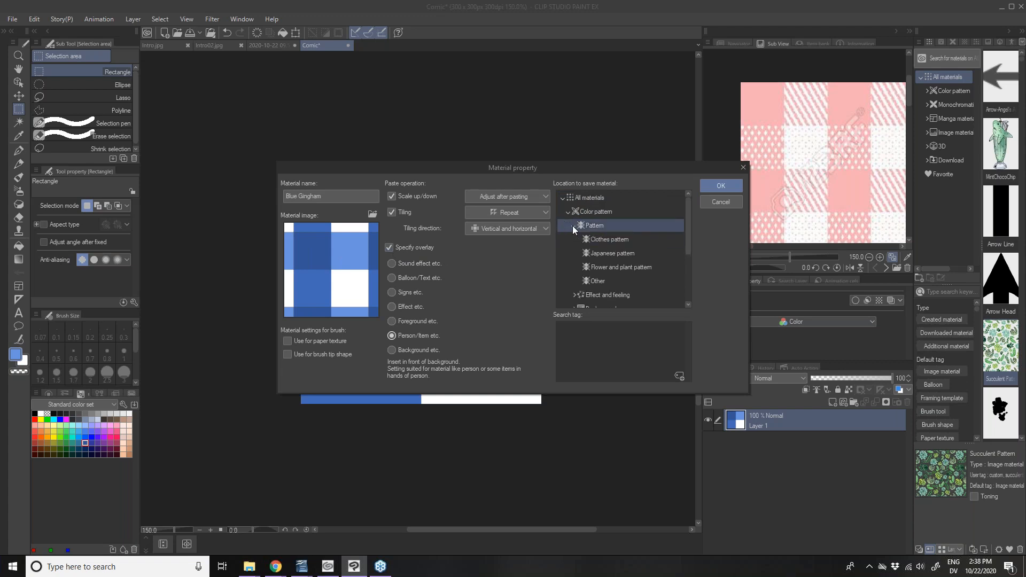
{"action": "left_click", "coordinate": [604, 243]}
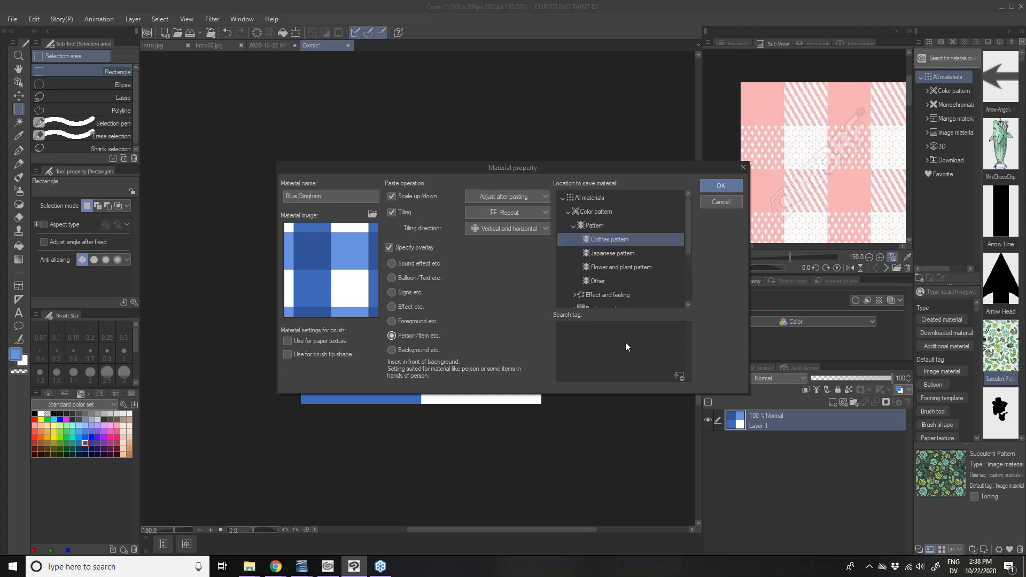
Add the search tags custom, gingham, plaid, blue and fabric, and complete the material registration
{"action": "left_click", "coordinate": [679, 376]}
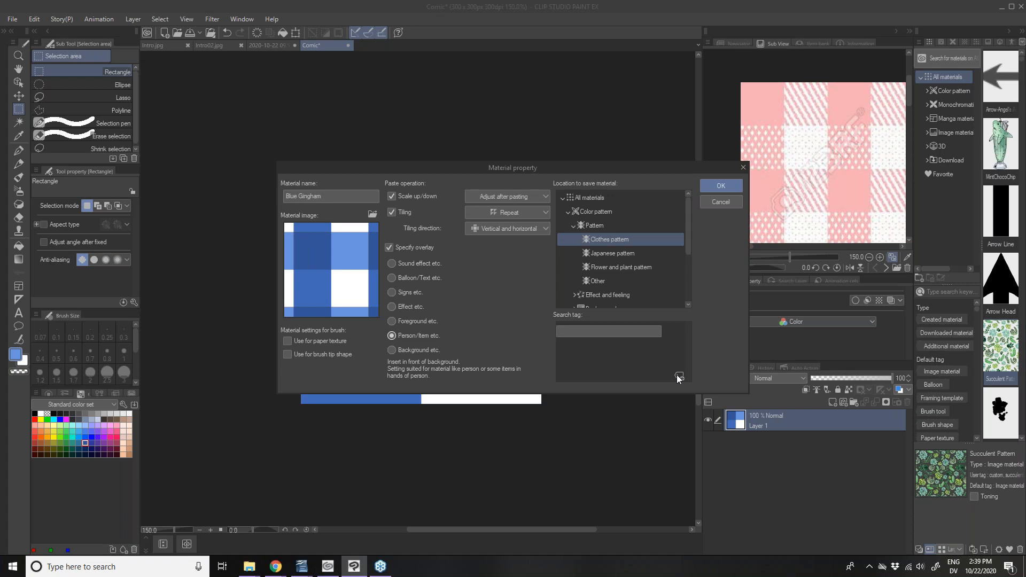
{"action": "type", "text": "custom"}
{"action": "key", "text": "Return"}
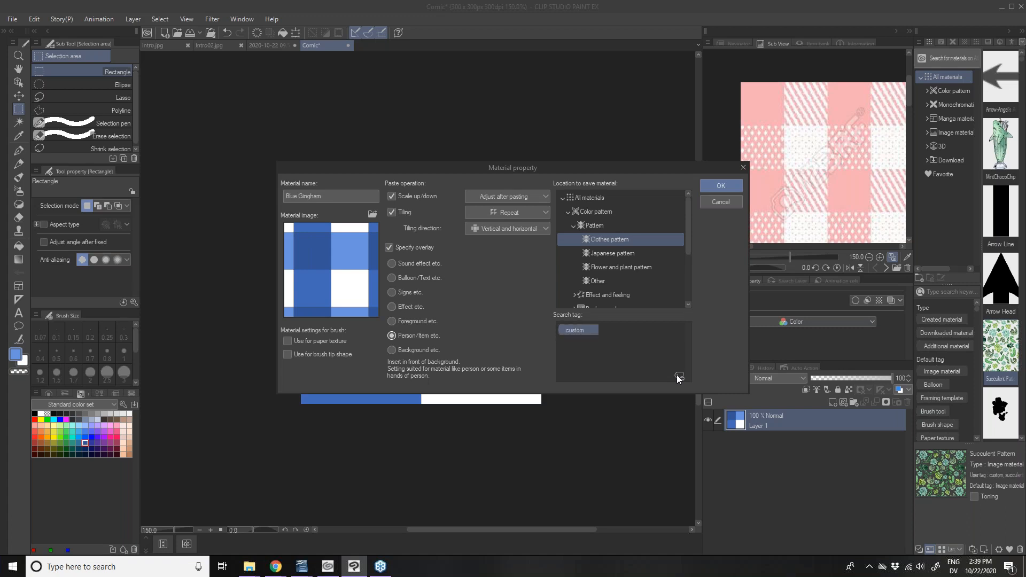
{"action": "left_click", "coordinate": [677, 376]}
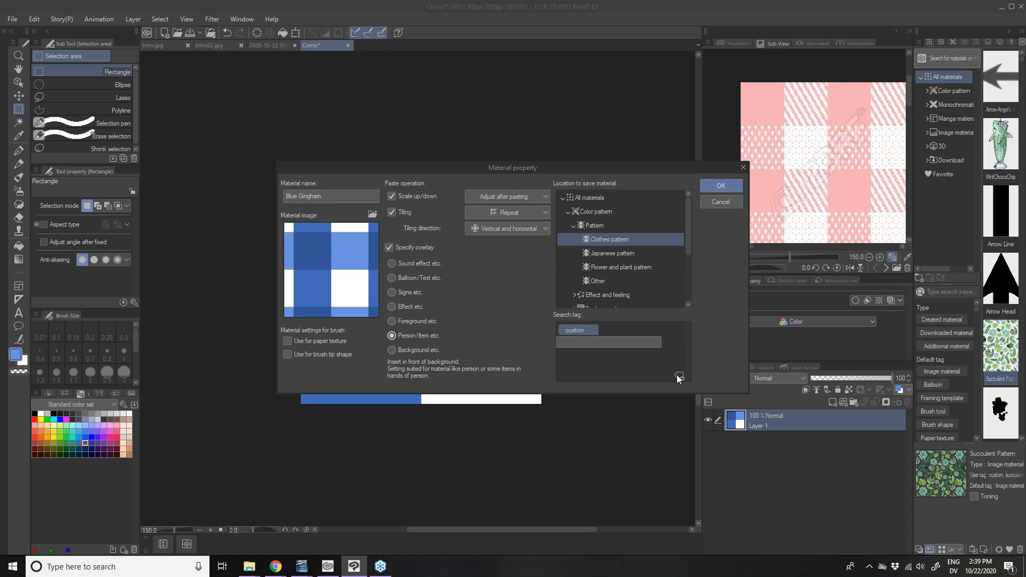
{"action": "type", "text": "gingham"}
{"action": "key", "text": "Return"}
{"action": "left_click", "coordinate": [676, 374]}
{"action": "type", "text": "plaid"}
{"action": "key", "text": "Return"}
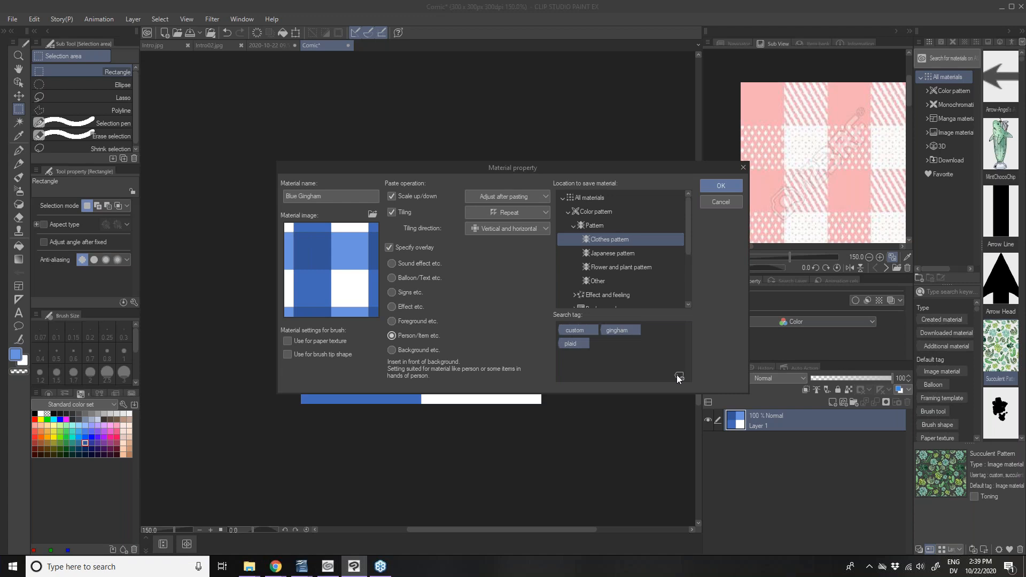
{"action": "left_click", "coordinate": [676, 374]}
{"action": "type", "text": "blue"}
{"action": "key", "text": "Return"}
{"action": "left_click", "coordinate": [677, 374]}
{"action": "type", "text": "fabric"}
{"action": "key", "text": "Return"}
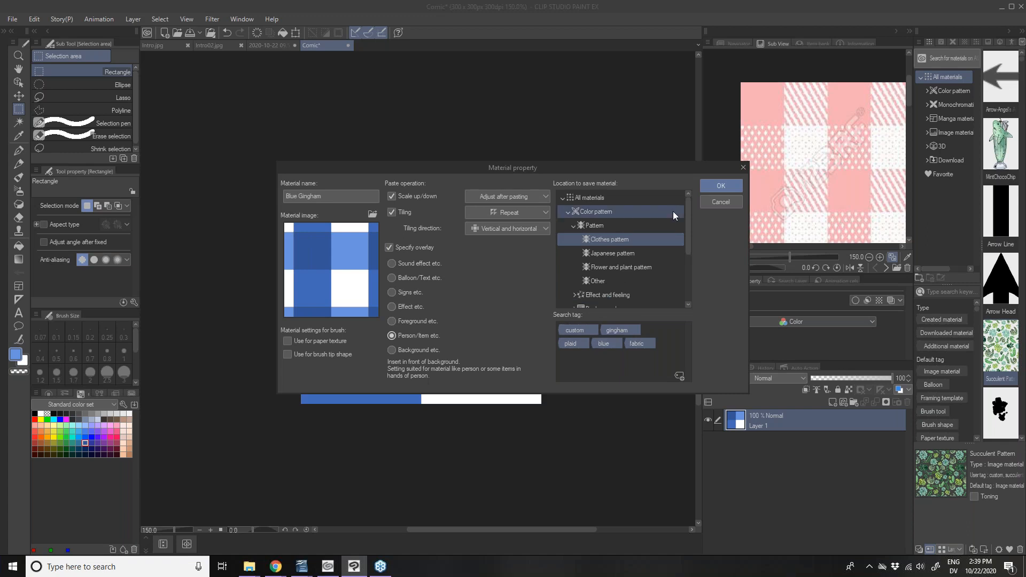
{"action": "left_click", "coordinate": [717, 189]}
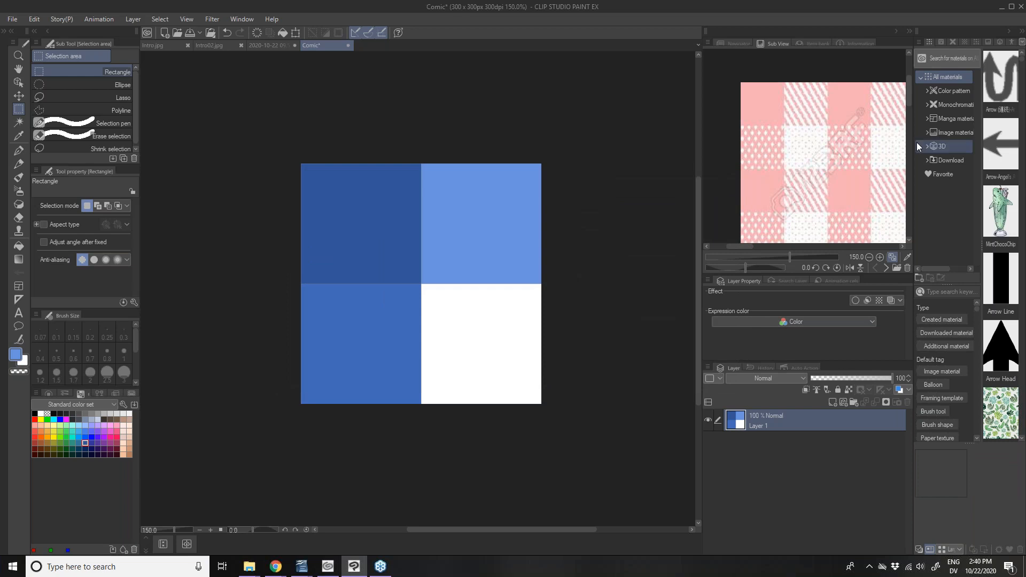
Widen the material library and select the newly registered Blue Gingham material
{"action": "left_click_drag", "start_coordinate": [911, 109], "coordinate": [837, 125]}
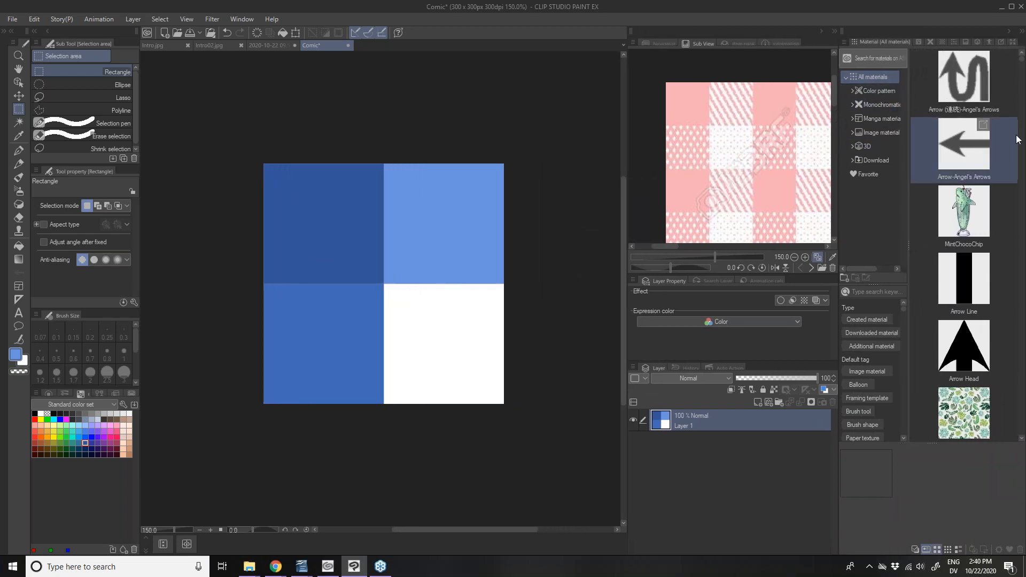
{"action": "scroll", "coordinate": [1011, 138], "scroll_direction": "up", "scroll_amount": 1}
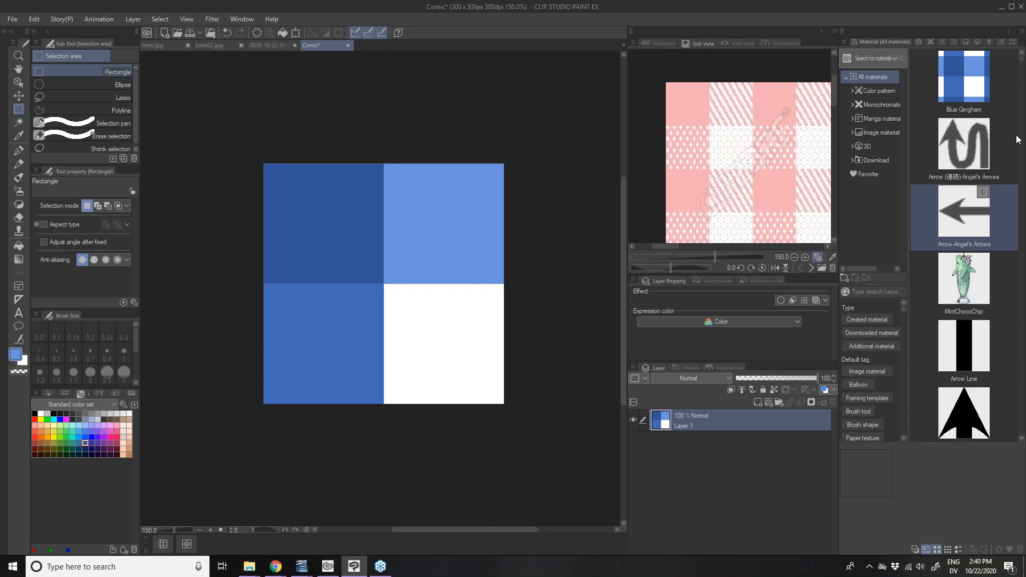
{"action": "left_click", "coordinate": [948, 85]}
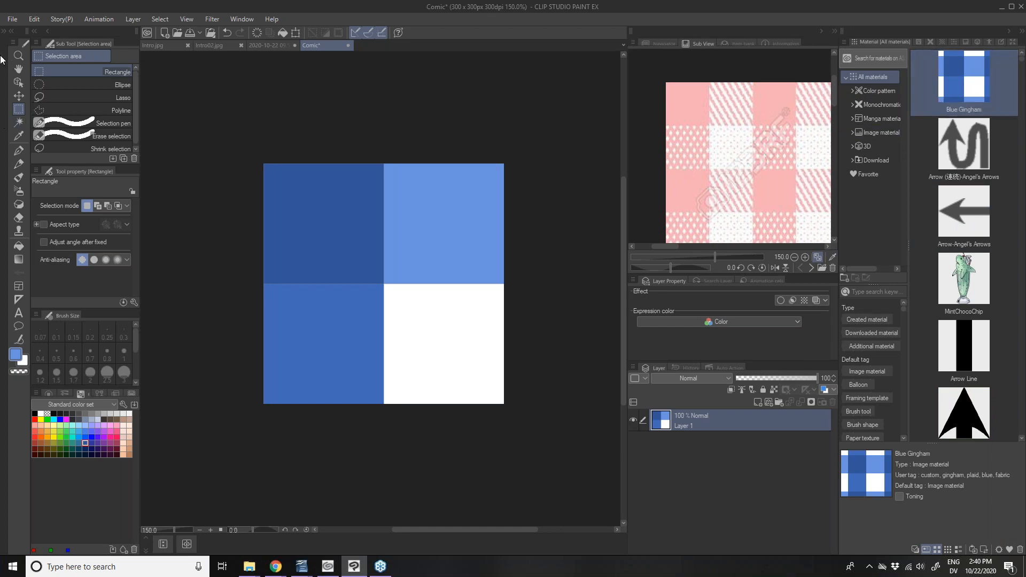
Open the Materials shirt drawing from the Webinar folder
{"action": "left_click", "coordinate": [7, 21]}
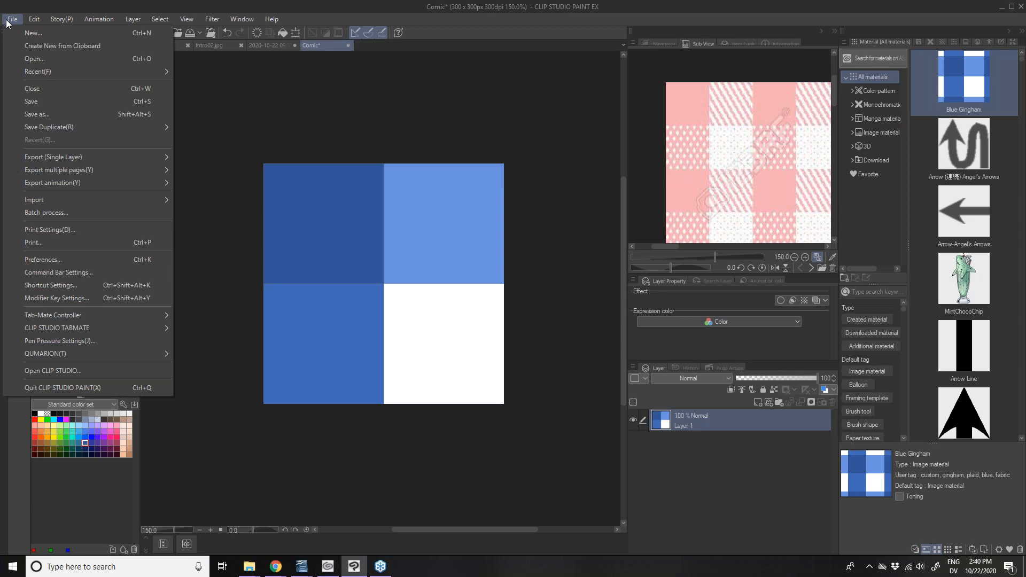
{"action": "left_click", "coordinate": [28, 61]}
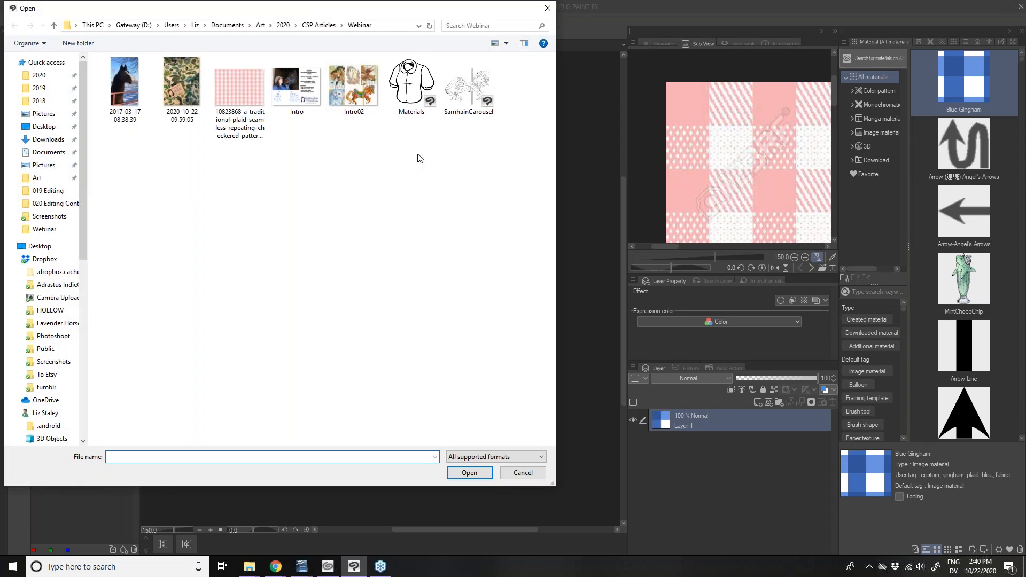
{"action": "double_click", "coordinate": [401, 92]}
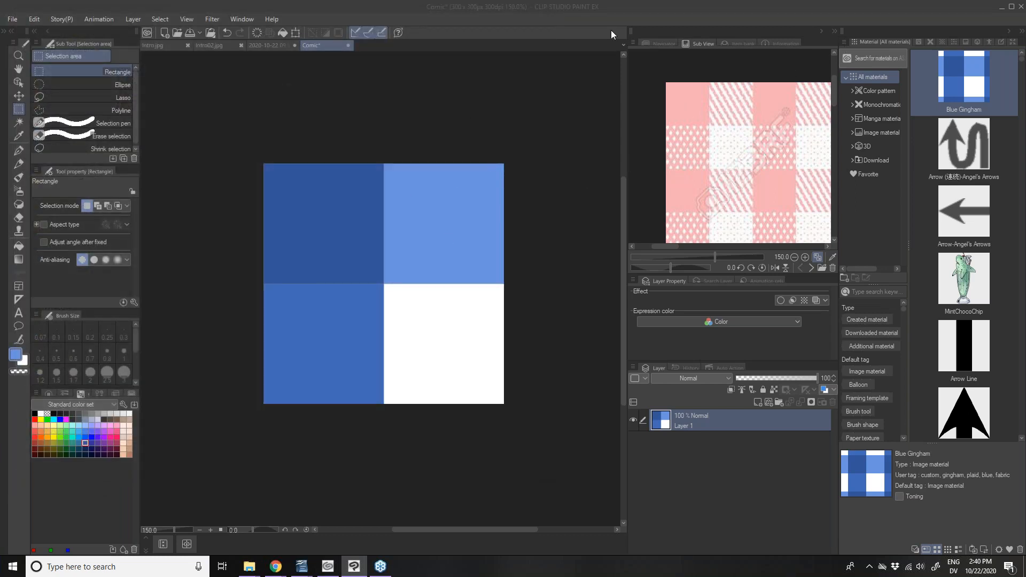
{"action": "left_click", "coordinate": [822, 31]}
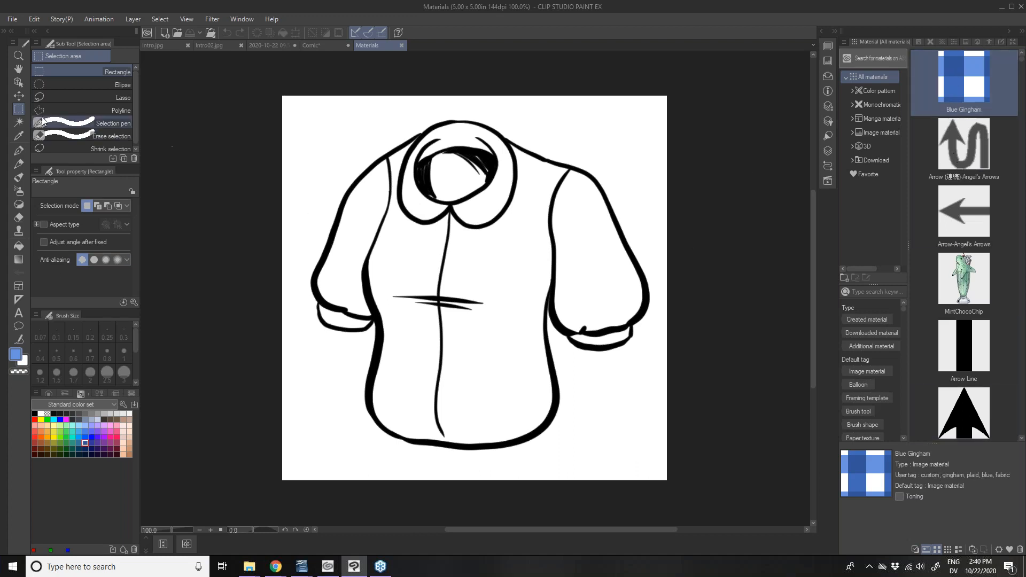
{"action": "left_click", "coordinate": [19, 122]}
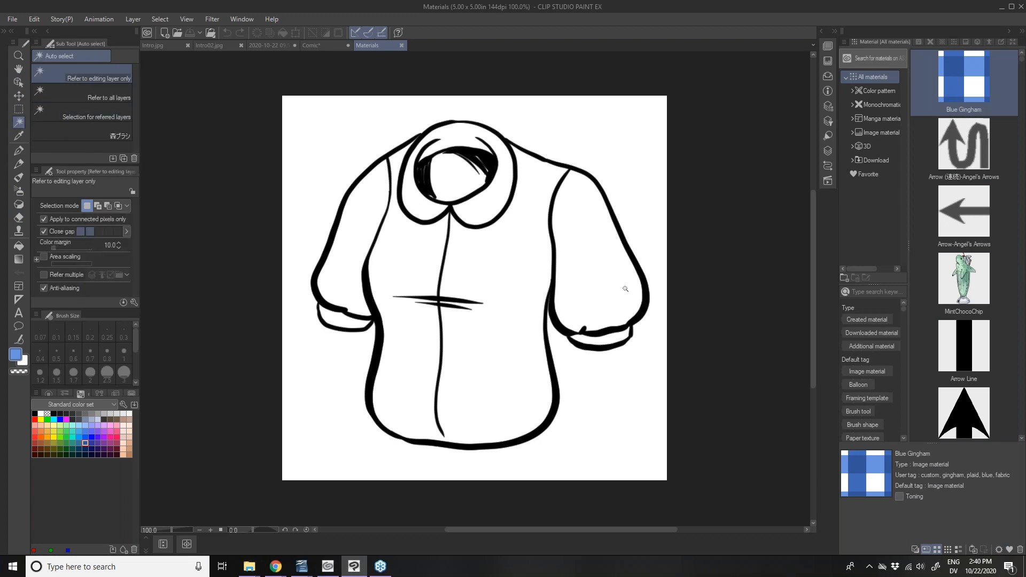
{"action": "left_click", "coordinate": [571, 267]}
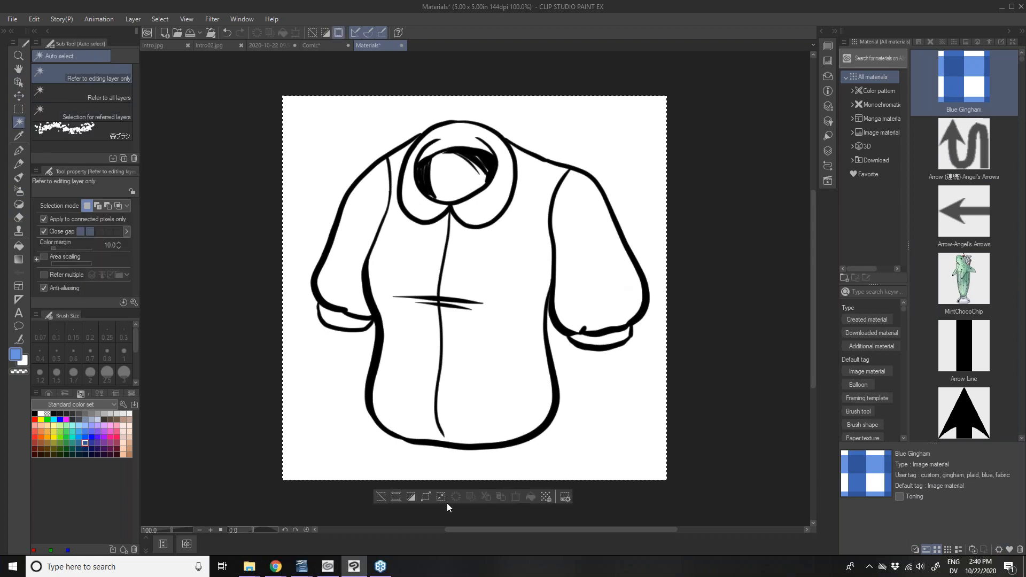
{"action": "left_click", "coordinate": [381, 497]}
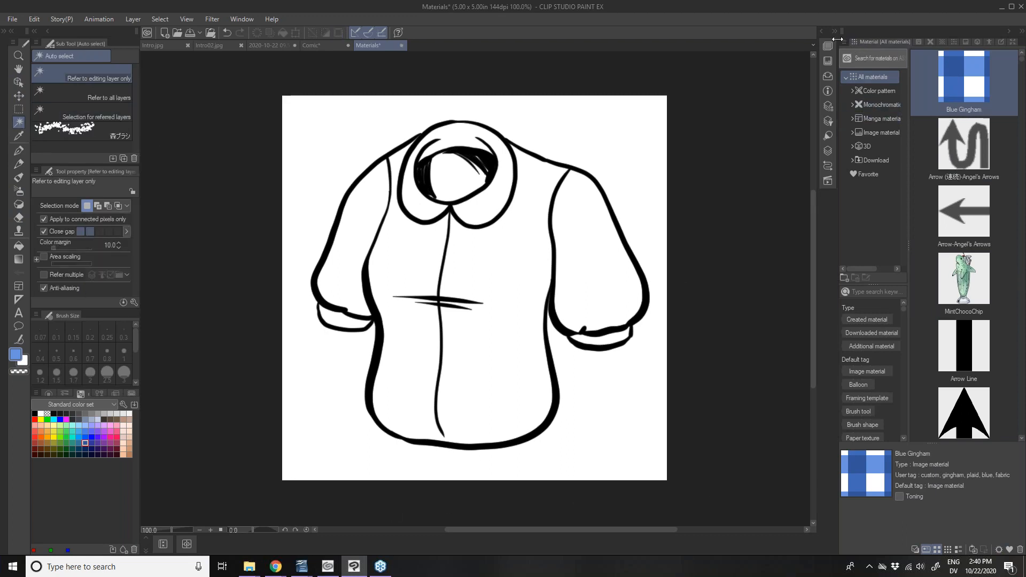
On Layer 3, auto-select the shirt's collar, body, sleeves and cuffs together as one combined selection
{"action": "left_click", "coordinate": [823, 31]}
{"action": "left_click", "coordinate": [716, 425]}
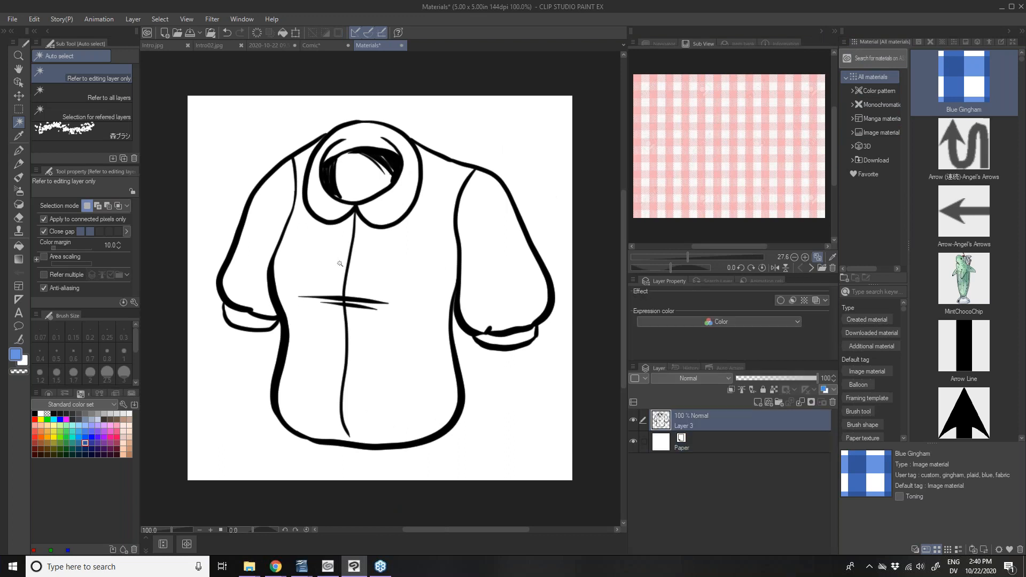
{"action": "left_click", "coordinate": [409, 260]}
{"action": "left_click", "coordinate": [388, 200]}
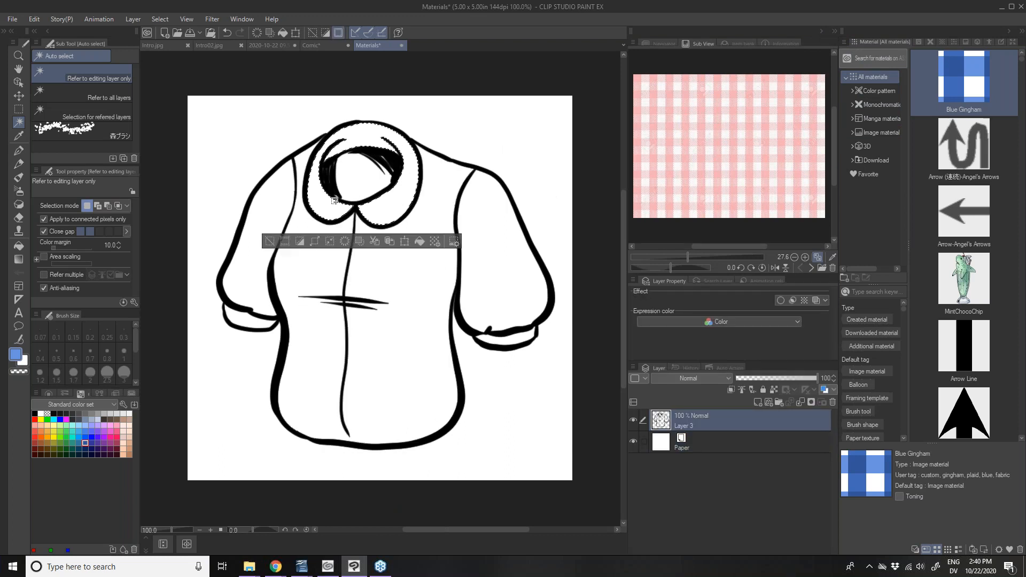
{"action": "left_click", "coordinate": [434, 305], "text": "shift"}
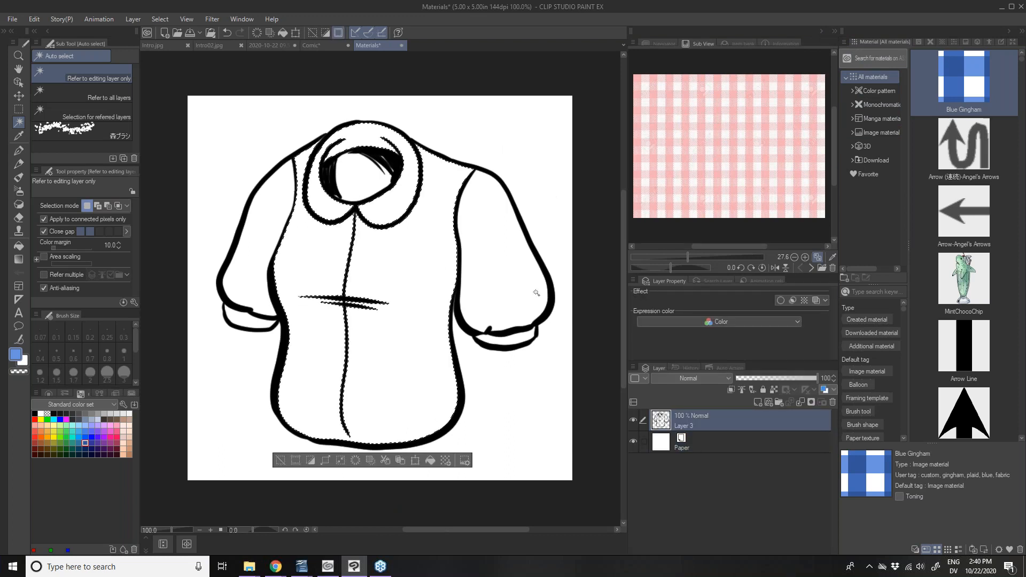
{"action": "left_click", "coordinate": [529, 290], "text": "shift"}
{"action": "left_click", "coordinate": [511, 341], "text": "shift"}
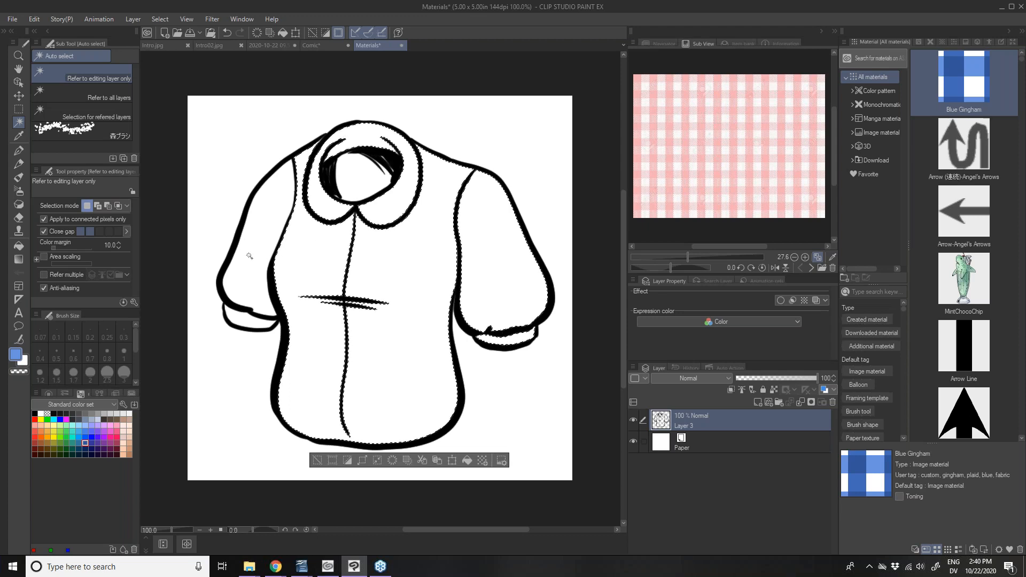
{"action": "left_click", "coordinate": [239, 323], "text": "shift"}
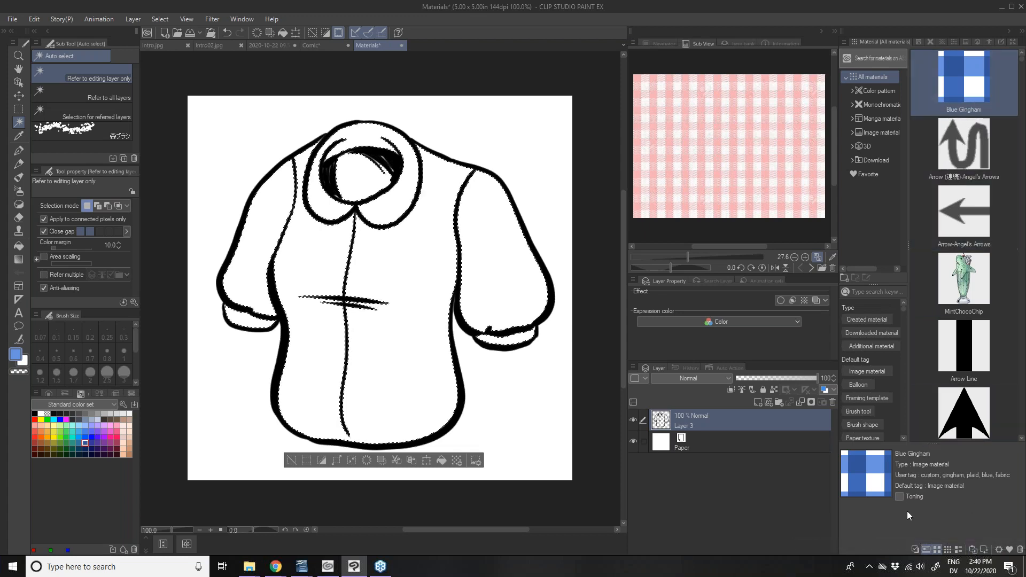
Paste the Blue Gingham material into the shirt selection and scale its pattern tile down to 22%
{"action": "left_click", "coordinate": [980, 550]}
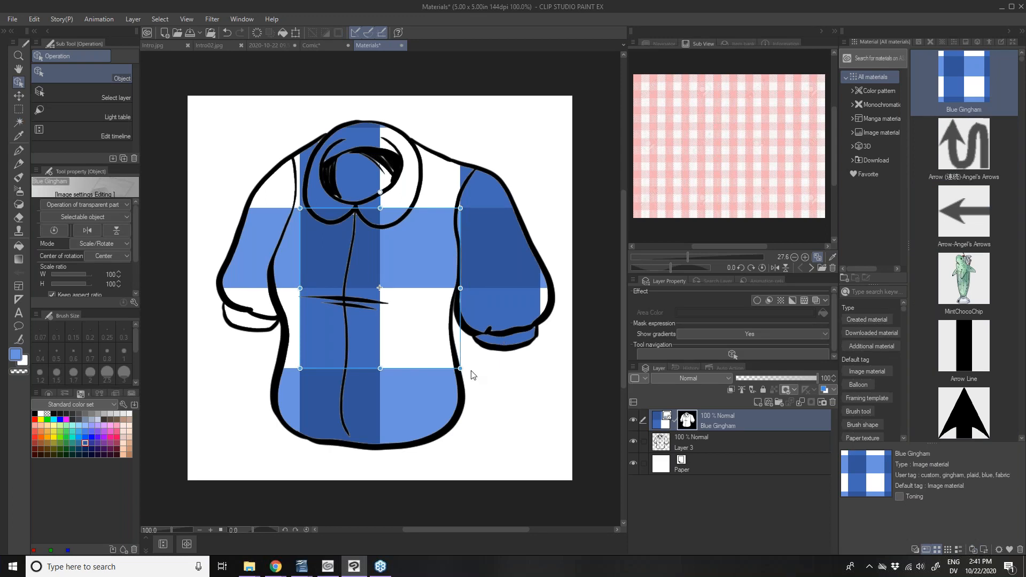
{"action": "left_click_drag", "start_coordinate": [461, 369], "coordinate": [334, 243]}
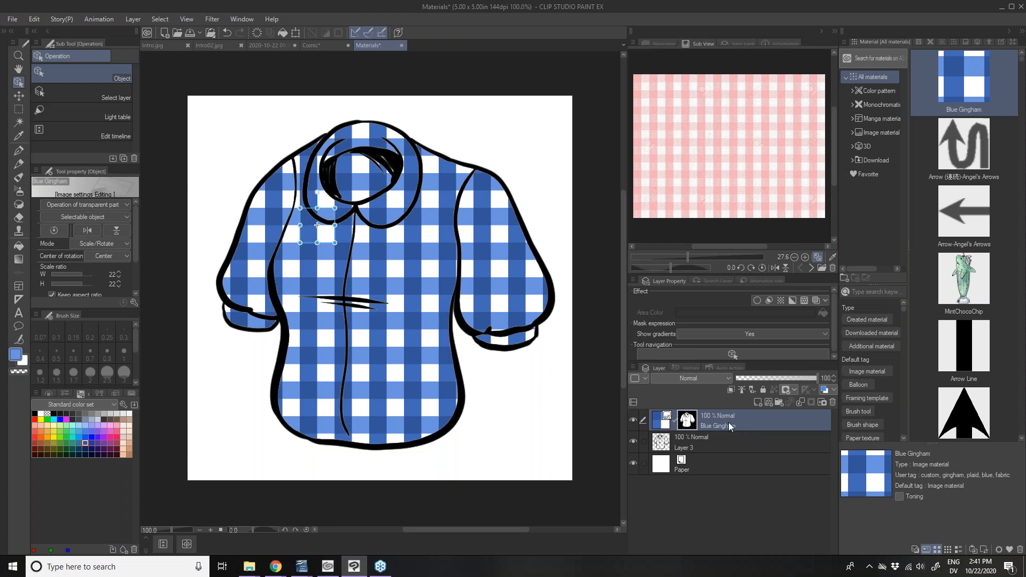
Delete the Blue Gingham layer's mask without applying it, and remove the whole gingham layer from the drawing
{"action": "left_click", "coordinate": [832, 402]}
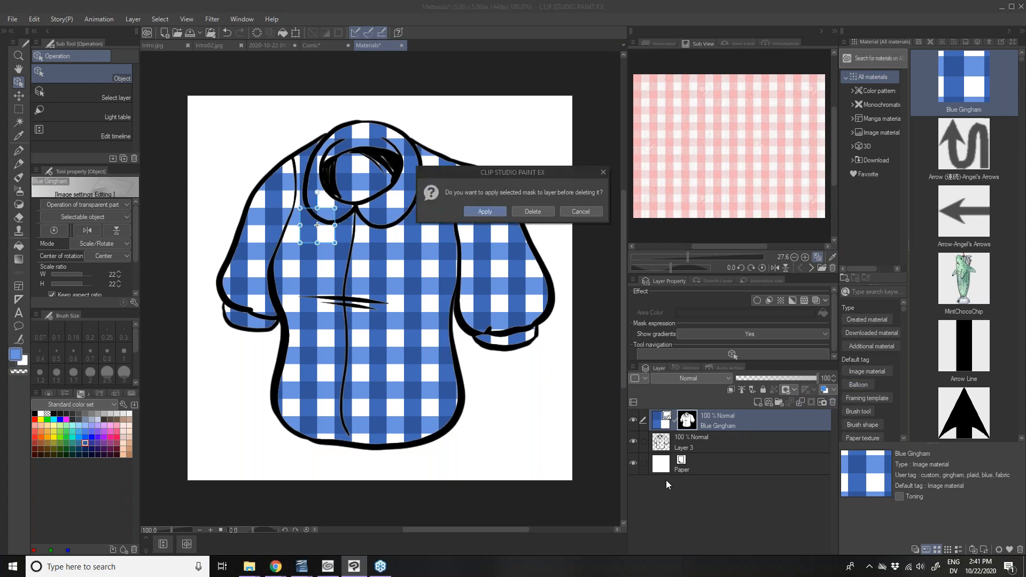
{"action": "left_click", "coordinate": [531, 211]}
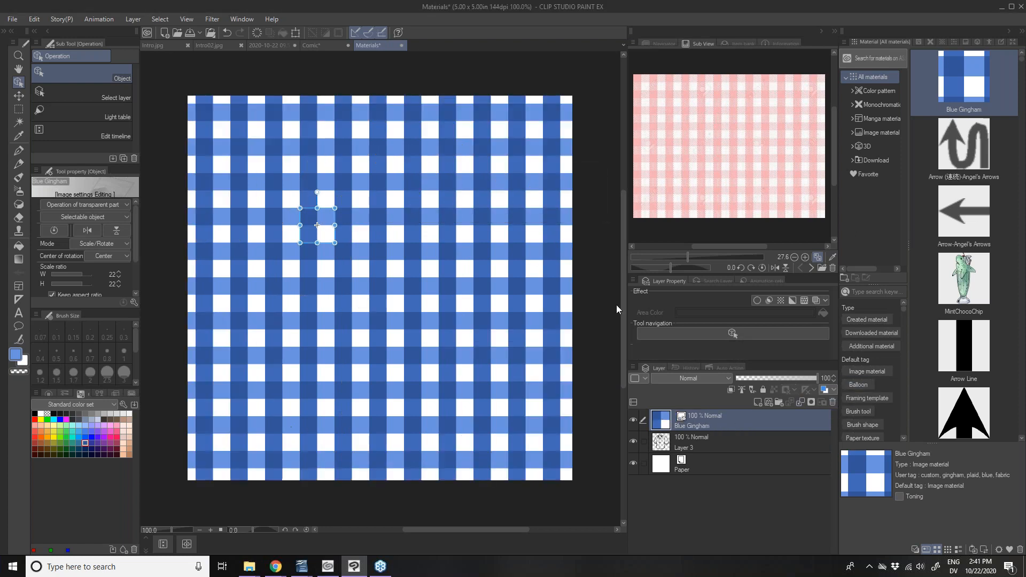
{"action": "left_click", "coordinate": [833, 402]}
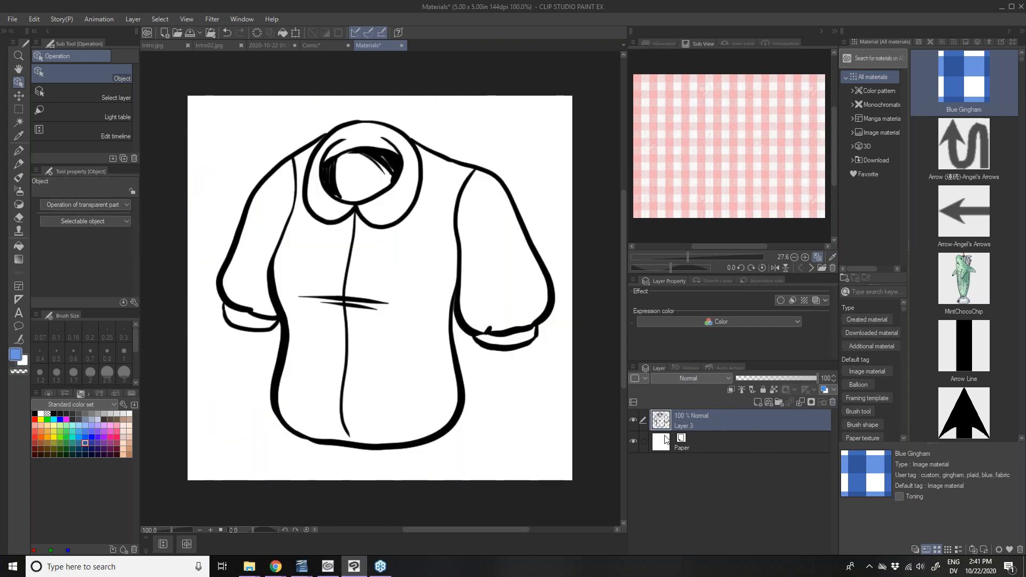
With the Paper layer active, make a loose Lasso selection around the shirt's right-hand sleeve, narrowing the palettes for more canvas room
{"action": "left_click", "coordinate": [701, 442]}
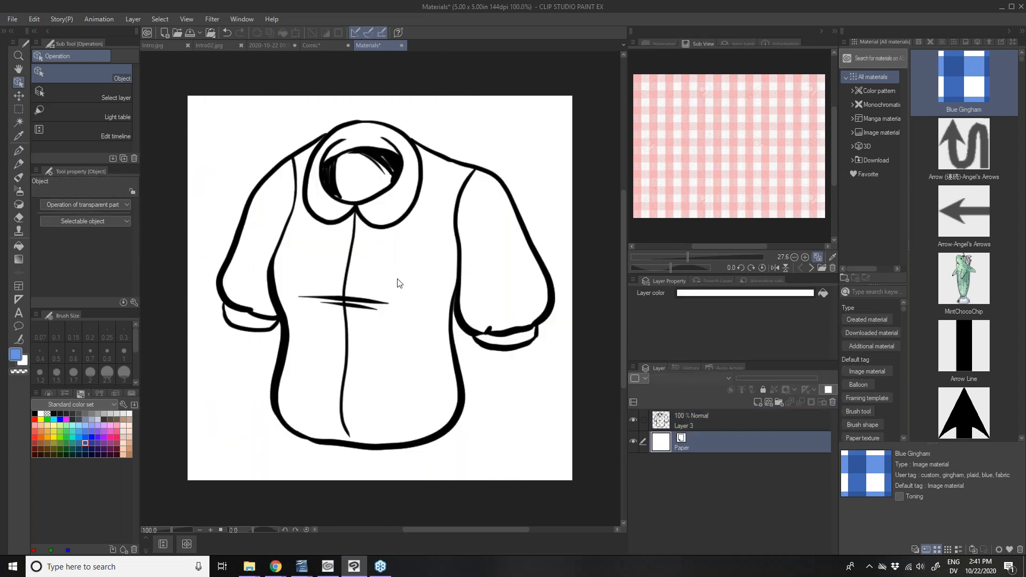
{"action": "left_click", "coordinate": [17, 110]}
{"action": "left_click", "coordinate": [65, 97]}
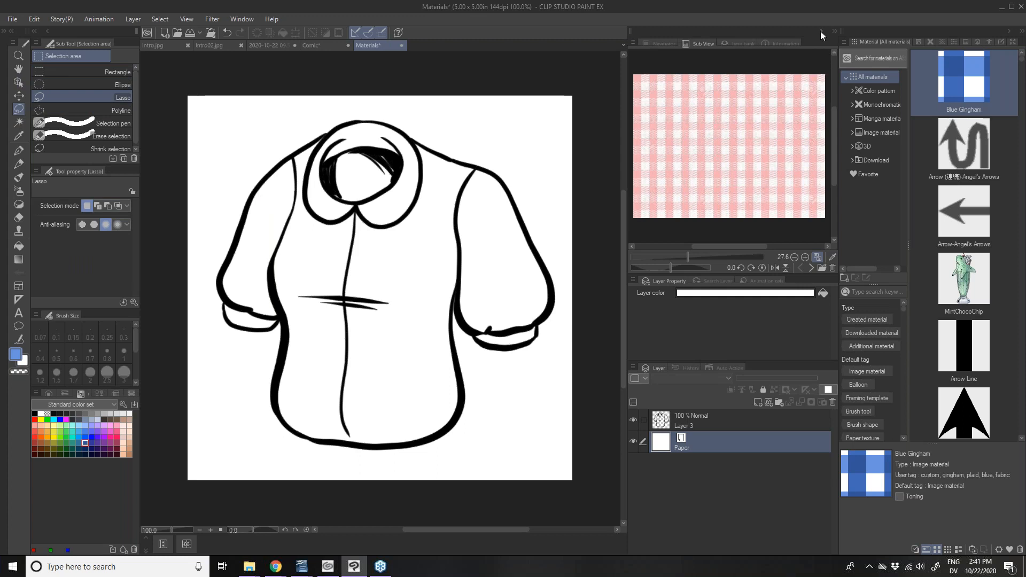
{"action": "left_click_drag", "start_coordinate": [628, 81], "coordinate": [740, 94]}
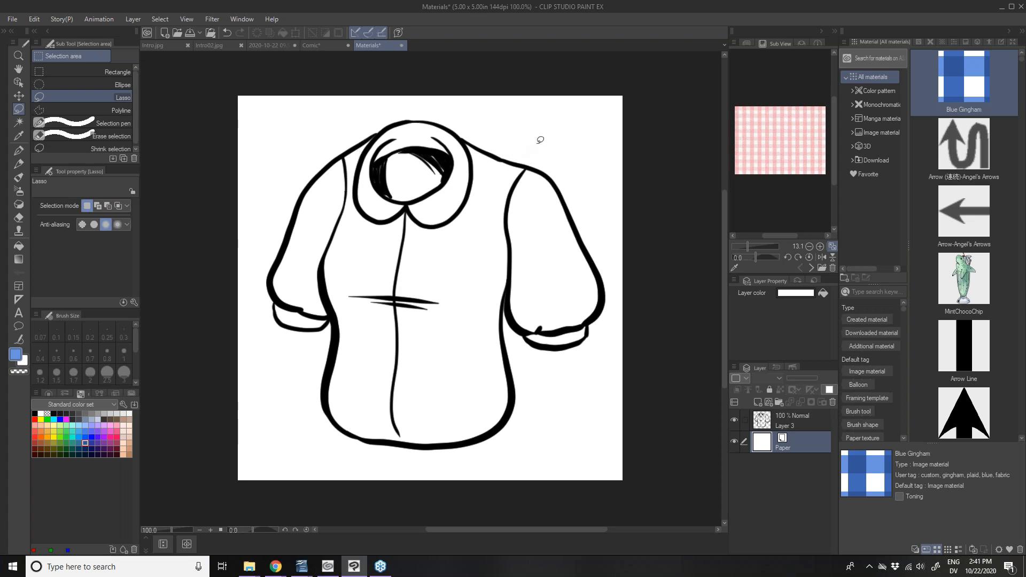
{"action": "mouse_move", "coordinate": [543, 138]}
{"action": "left_mouse_down"}
{"action": "mouse_move", "coordinate": [461, 237]}
{"action": "mouse_move", "coordinate": [452, 323]}
{"action": "mouse_move", "coordinate": [466, 374]}
{"action": "mouse_move", "coordinate": [514, 410]}
{"action": "mouse_move", "coordinate": [545, 414]}
{"action": "mouse_move", "coordinate": [594, 390]}
{"action": "mouse_move", "coordinate": [617, 350]}
{"action": "mouse_move", "coordinate": [619, 314]}
{"action": "mouse_move", "coordinate": [599, 165]}
{"action": "mouse_move", "coordinate": [545, 136]}
{"action": "left_mouse_up"}
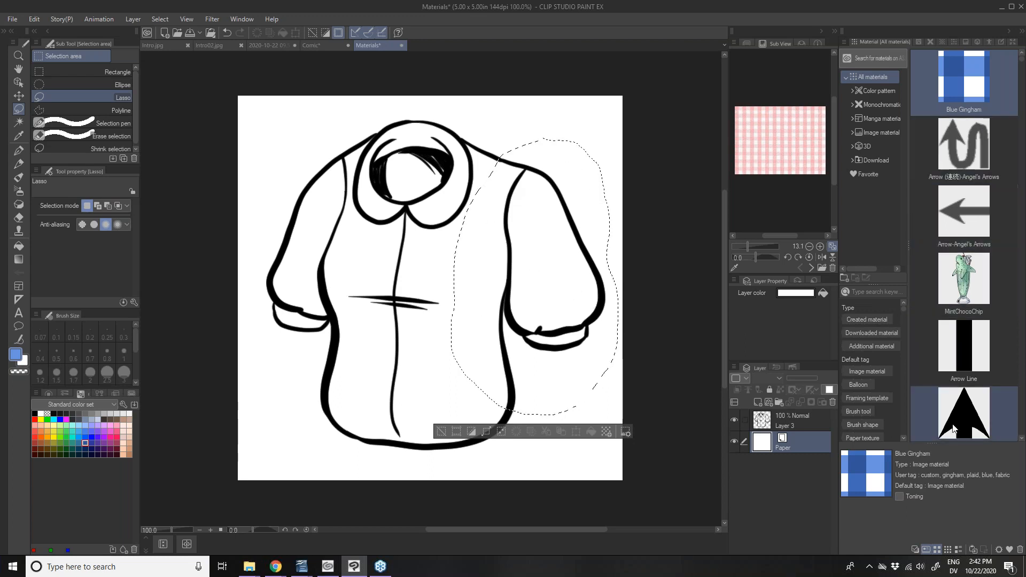
Paste the Blue Gingham material into the sleeve selection and set its scale ratio to 50%
{"action": "left_click", "coordinate": [974, 550]}
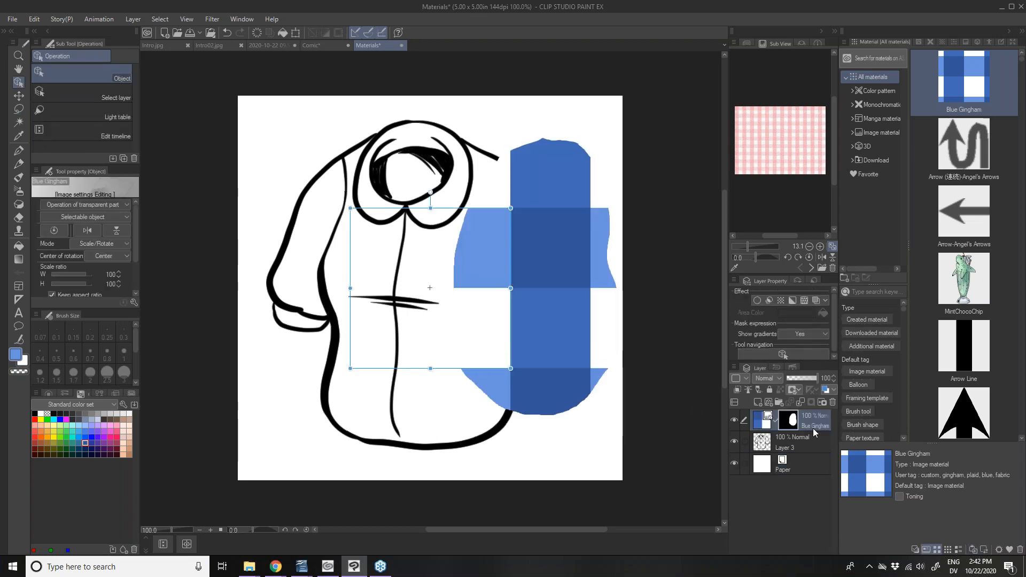
{"action": "left_click_drag", "start_coordinate": [509, 368], "coordinate": [422, 293]}
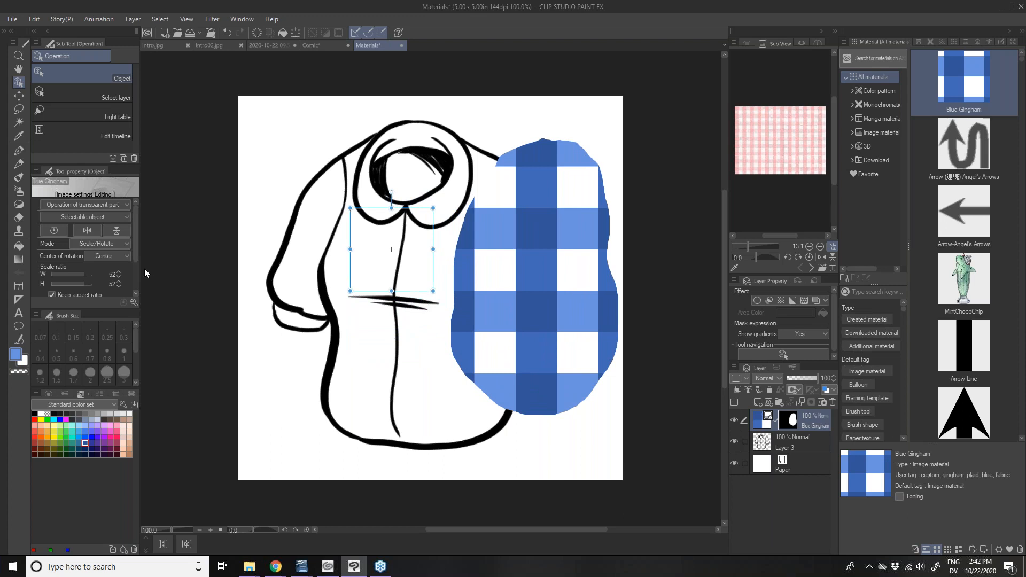
{"action": "left_click", "coordinate": [119, 276]}
{"action": "left_click", "coordinate": [119, 276]}
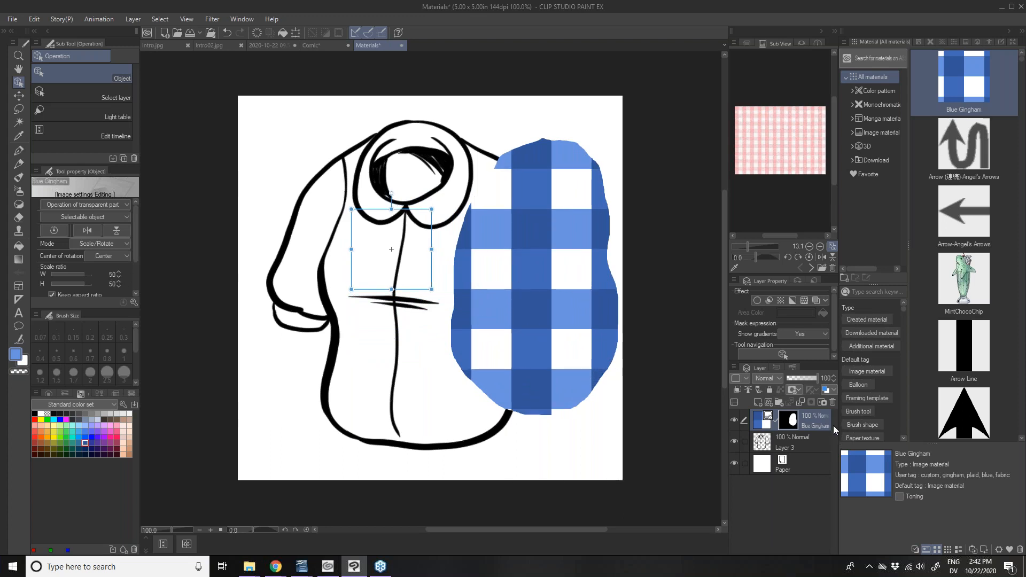
Move the Blue Gingham layer beneath the line art on Layer 3 and set its scale ratio to 25%
{"action": "left_click_drag", "start_coordinate": [810, 423], "coordinate": [812, 456]}
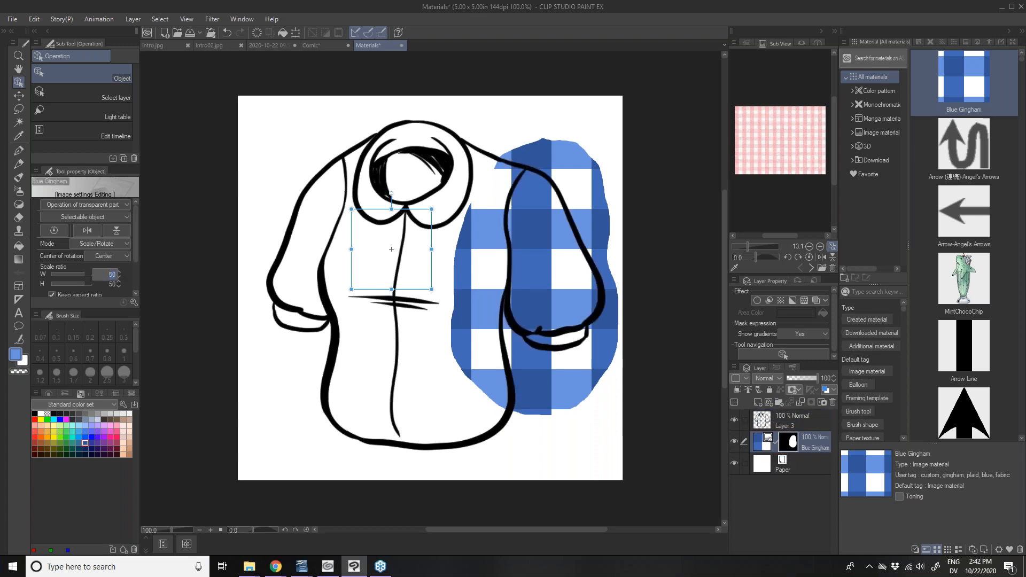
{"action": "key", "text": "Return"}
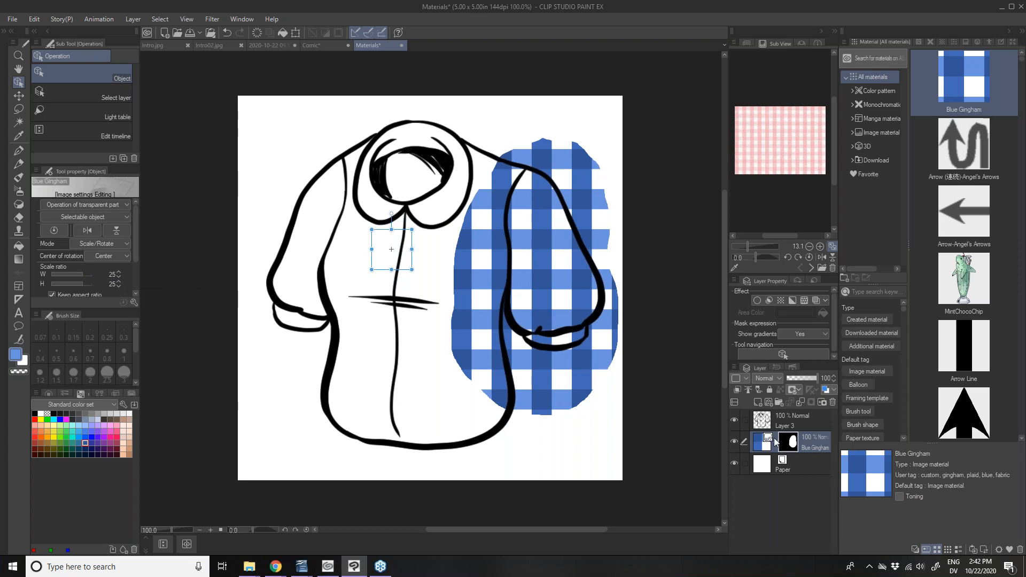
Rasterize the Blue Gingham material layer
{"action": "right_click", "coordinate": [812, 445]}
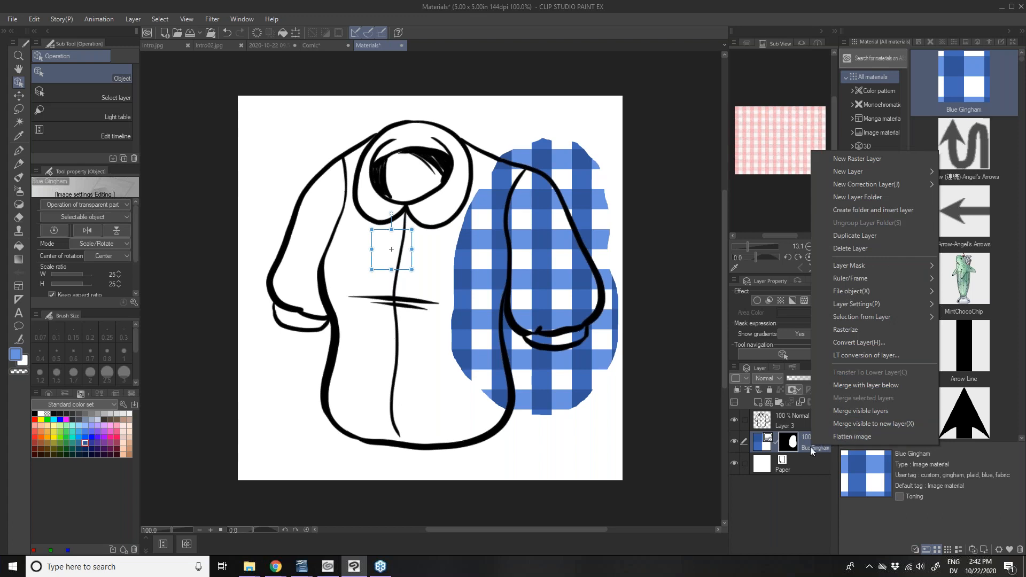
{"action": "left_click", "coordinate": [851, 329]}
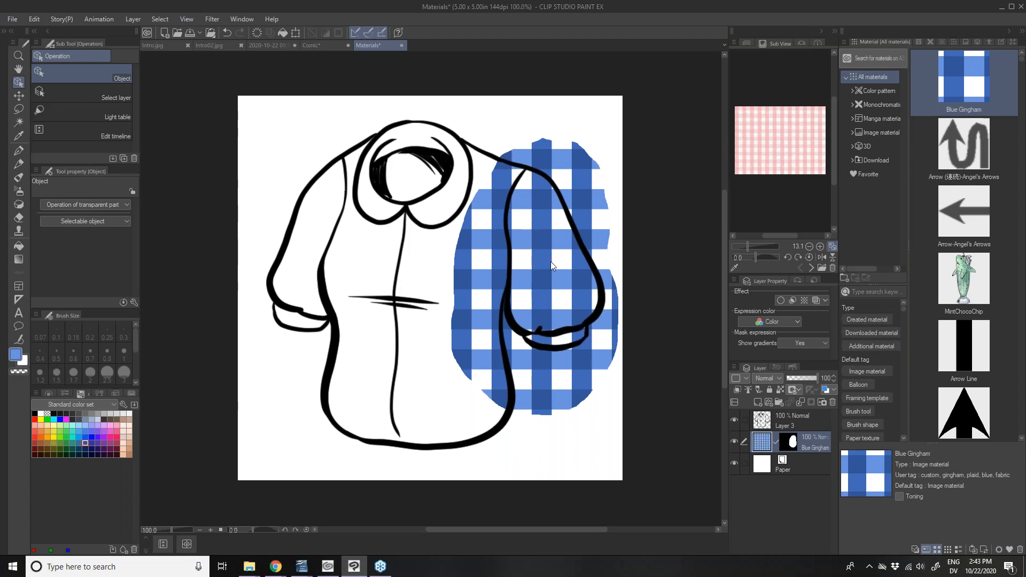
{"action": "left_click", "coordinate": [35, 20]}
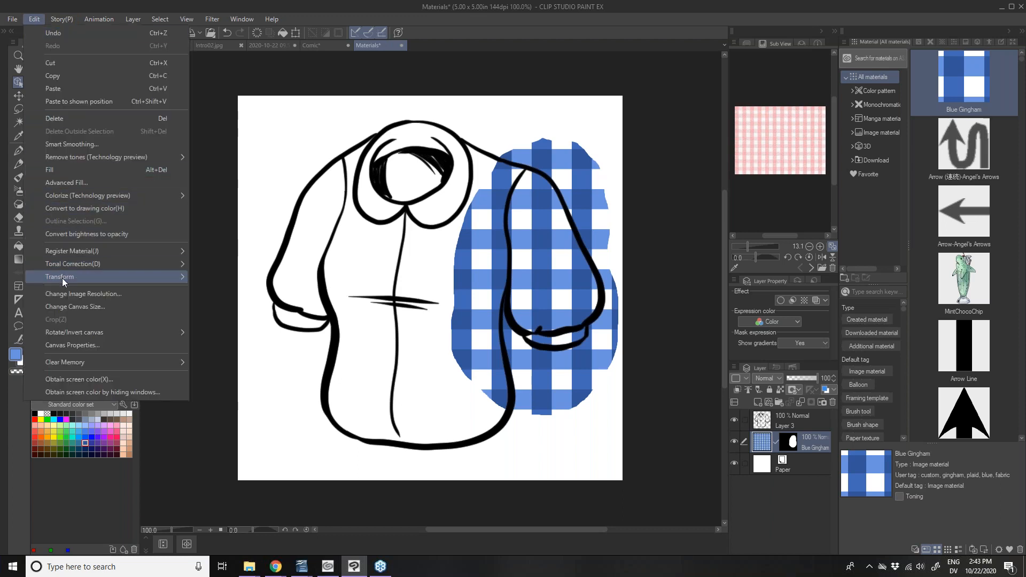
{"action": "mouse_move", "coordinate": [62, 278]}
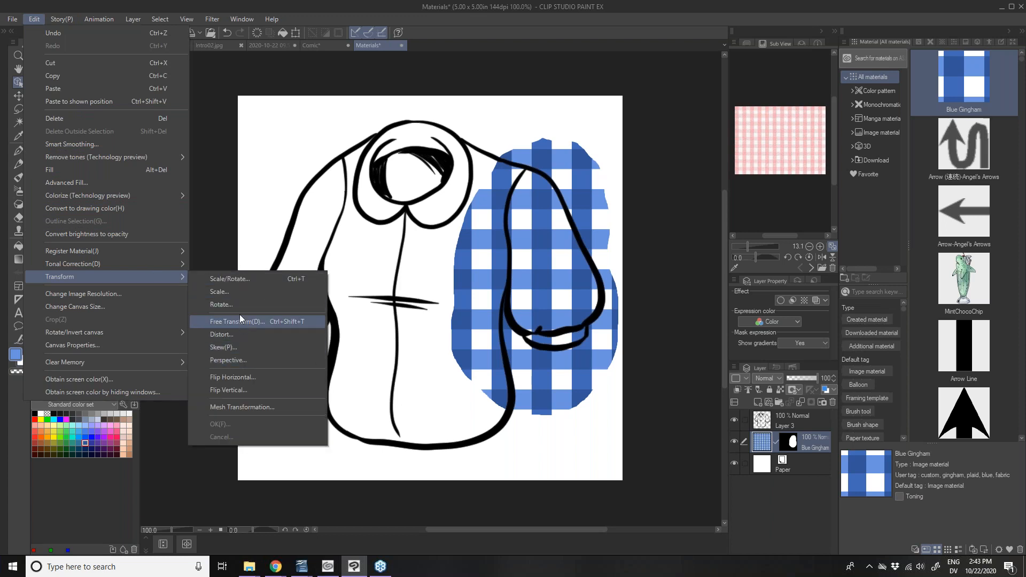
{"action": "left_click", "coordinate": [248, 407]}
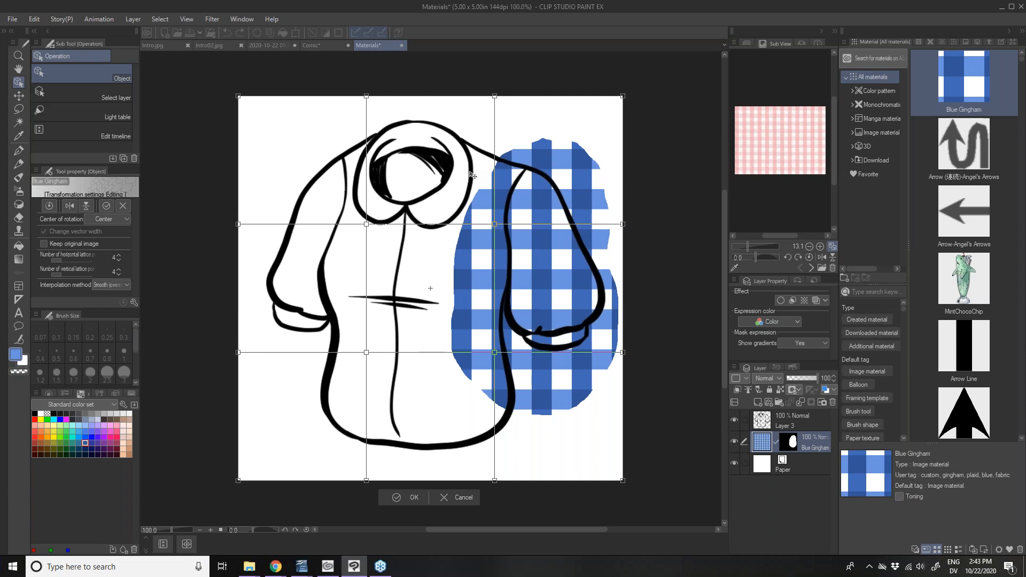
{"action": "left_click", "coordinate": [443, 500]}
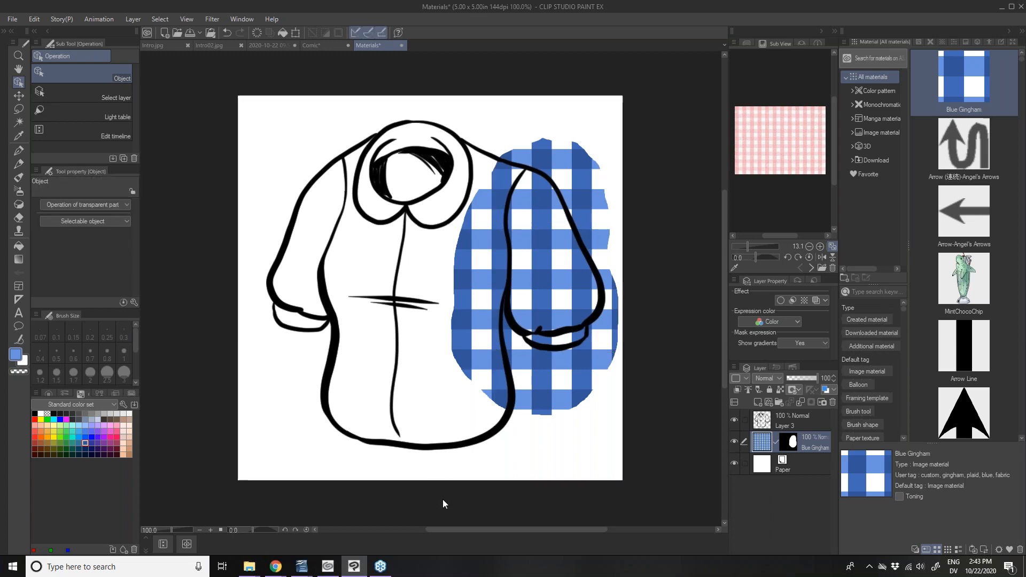
Apply the sleeve-shaped mask to the Blue Gingham layer
{"action": "right_click", "coordinate": [789, 443]}
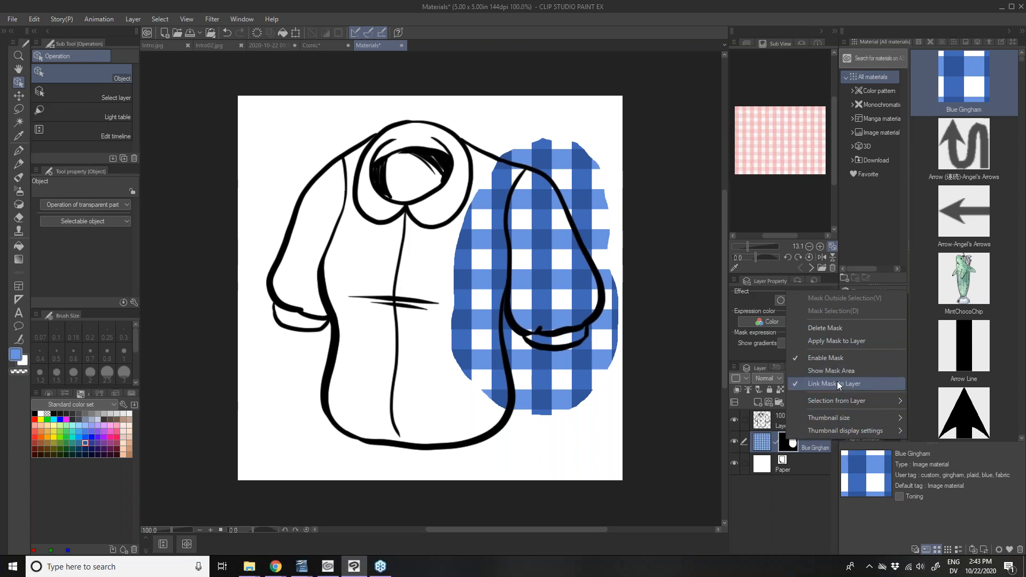
{"action": "left_click", "coordinate": [829, 341]}
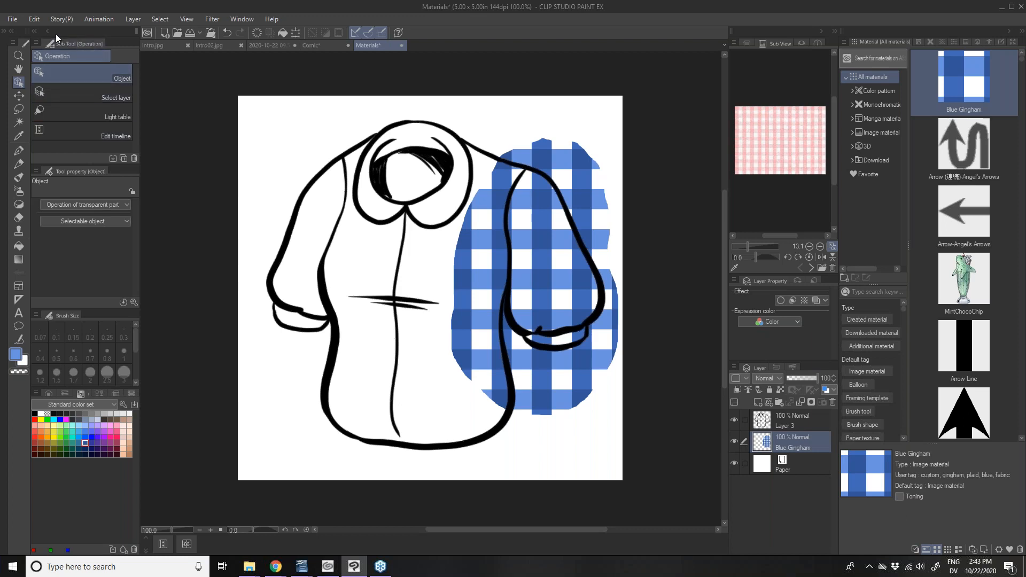
Start a Mesh Transformation on the Blue Gingham layer with 5 horizontal and 6 vertical lattice points
{"action": "left_click", "coordinate": [36, 20]}
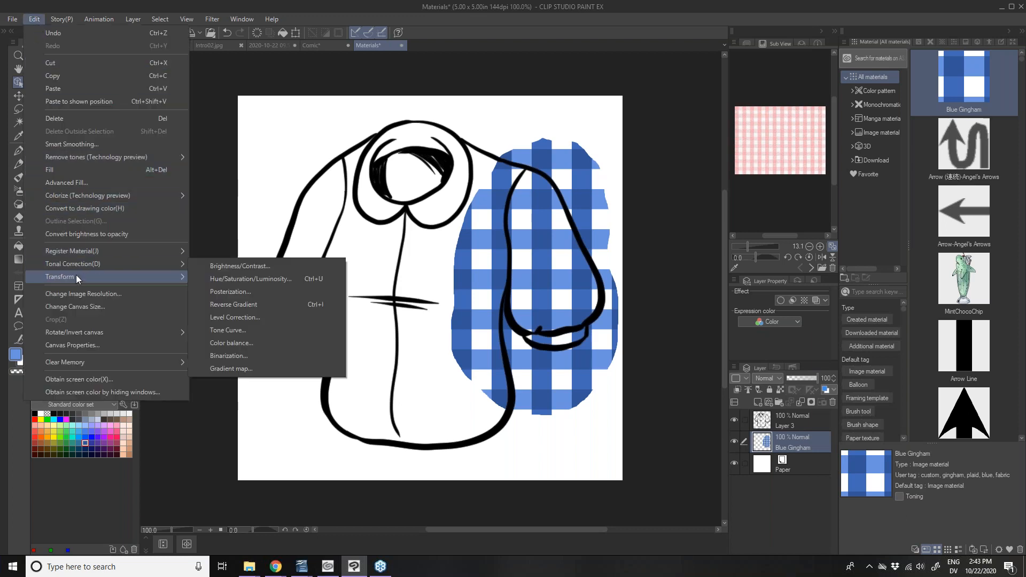
{"action": "mouse_move", "coordinate": [76, 276]}
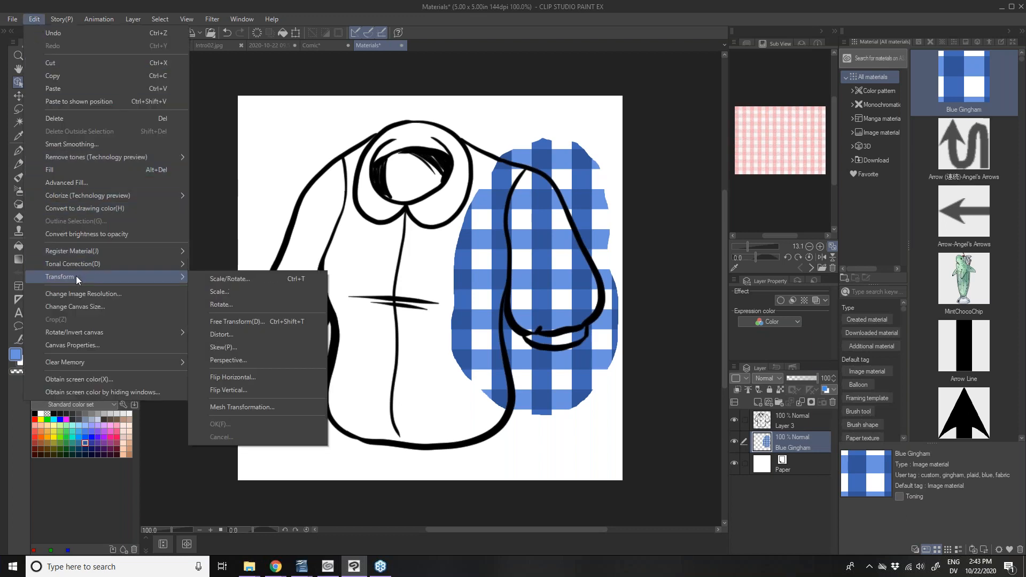
{"action": "left_click", "coordinate": [257, 406]}
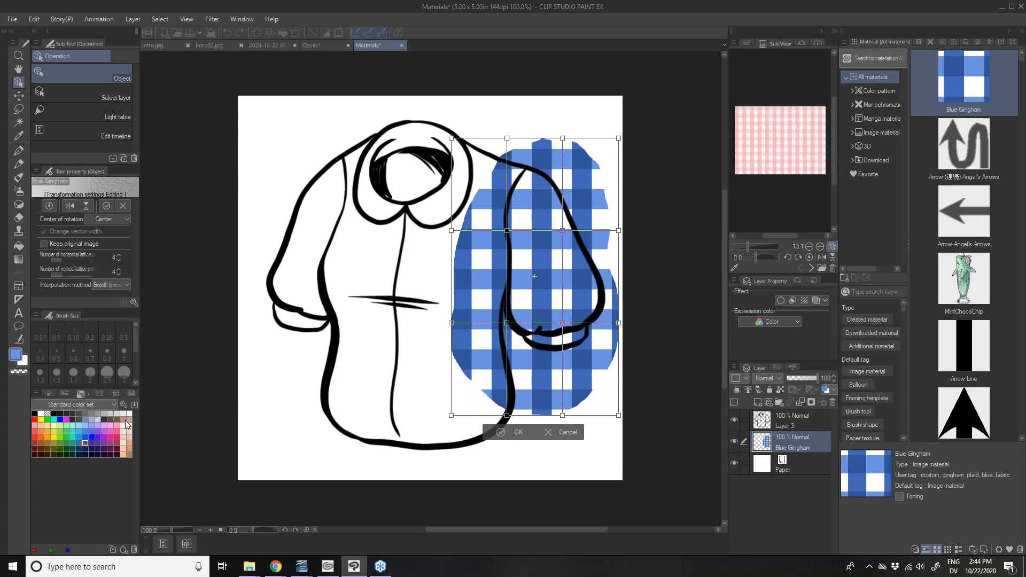
{"action": "left_click_drag", "start_coordinate": [77, 309], "coordinate": [78, 328]}
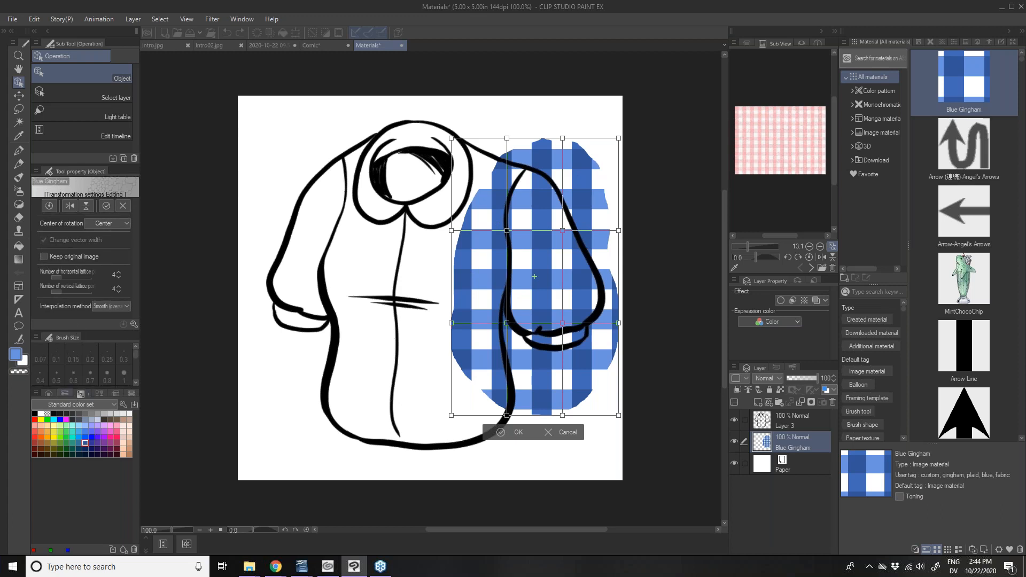
{"action": "left_click_drag", "start_coordinate": [67, 387], "coordinate": [67, 440]}
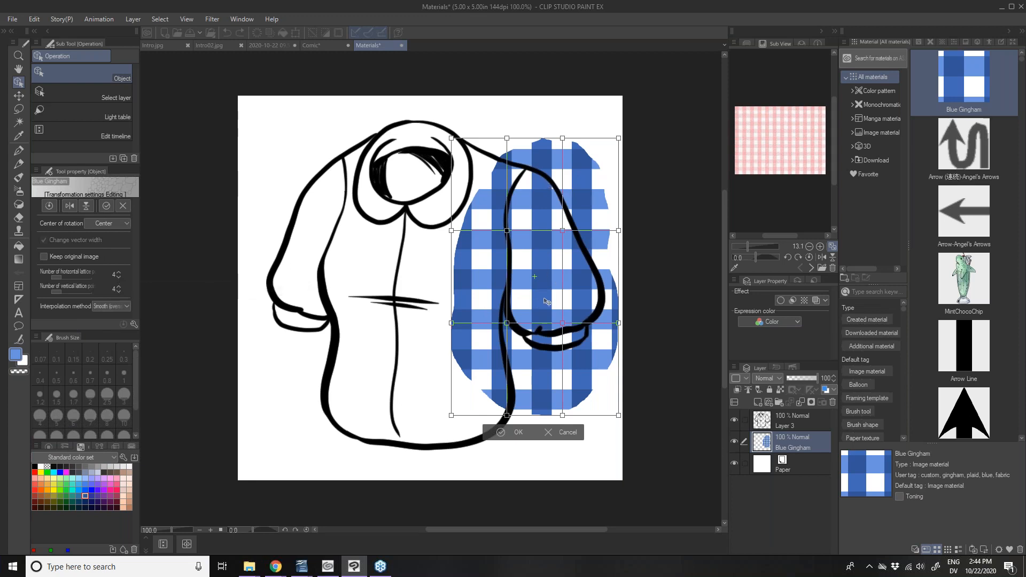
{"action": "left_click", "coordinate": [116, 272]}
{"action": "left_click", "coordinate": [119, 287]}
{"action": "left_click", "coordinate": [120, 287]}
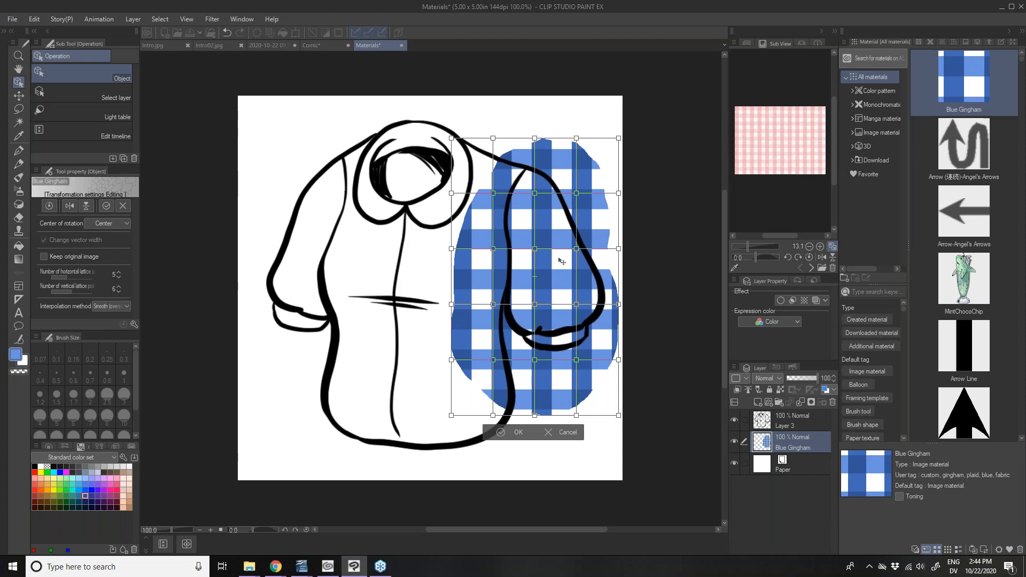
Warp the gingham mesh by shifting its inner lattice points so the checks curve around the sleeve
{"action": "scroll", "coordinate": [561, 262], "scroll_direction": "up", "scroll_amount": 3}
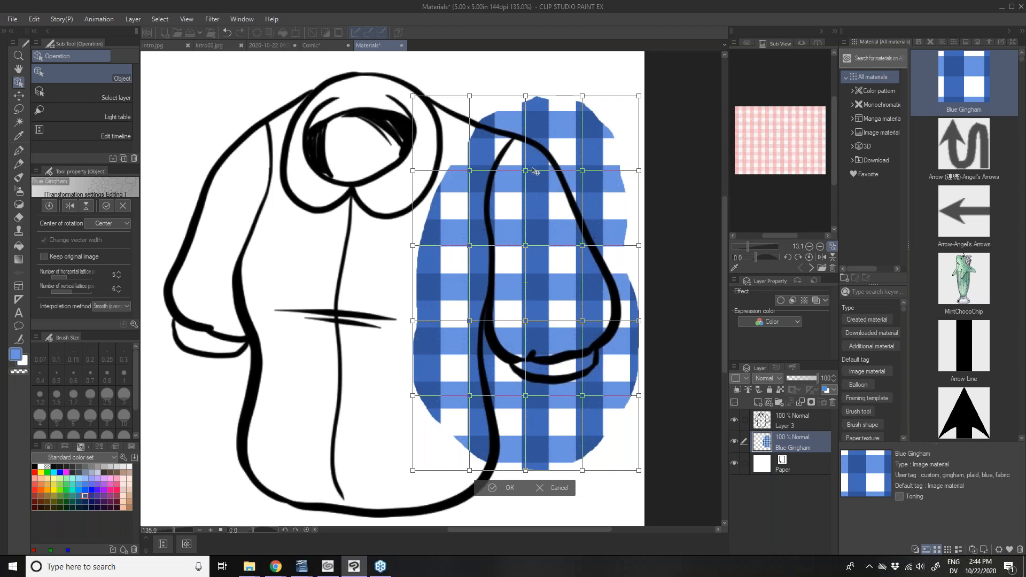
{"action": "left_click_drag", "start_coordinate": [528, 174], "coordinate": [527, 156]}
{"action": "left_click_drag", "start_coordinate": [469, 246], "coordinate": [475, 273]}
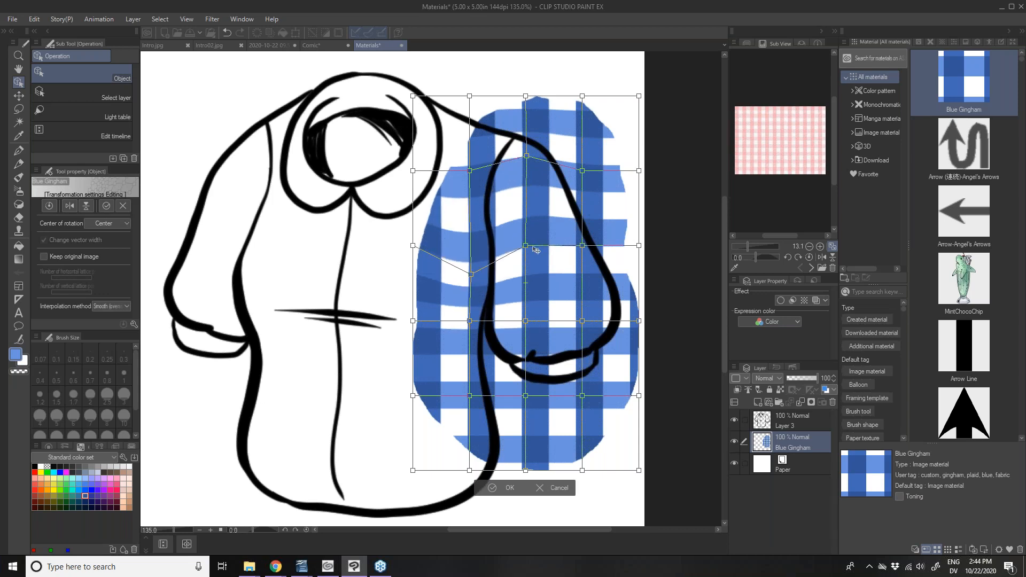
{"action": "left_click_drag", "start_coordinate": [585, 241], "coordinate": [590, 221]}
{"action": "left_click_drag", "start_coordinate": [526, 321], "coordinate": [595, 283]}
{"action": "left_click_drag", "start_coordinate": [540, 324], "coordinate": [519, 321]}
{"action": "left_click_drag", "start_coordinate": [582, 395], "coordinate": [612, 389]}
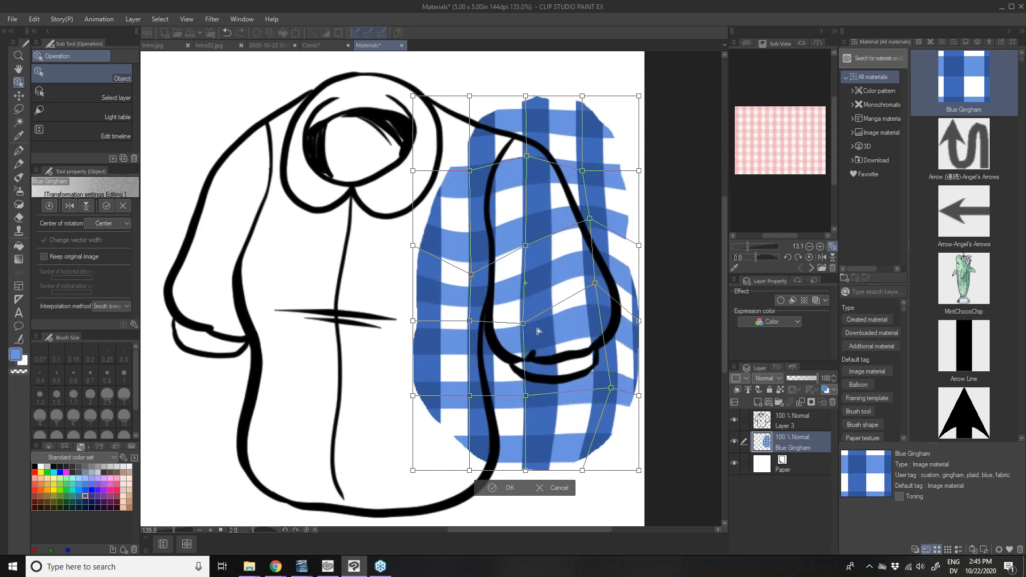
Refine the mesh points along the sleeve's outer edge, shoulder and cuff, and apply the transformation
{"action": "left_click_drag", "start_coordinate": [521, 323], "coordinate": [537, 327]}
{"action": "left_click_drag", "start_coordinate": [589, 219], "coordinate": [572, 219]}
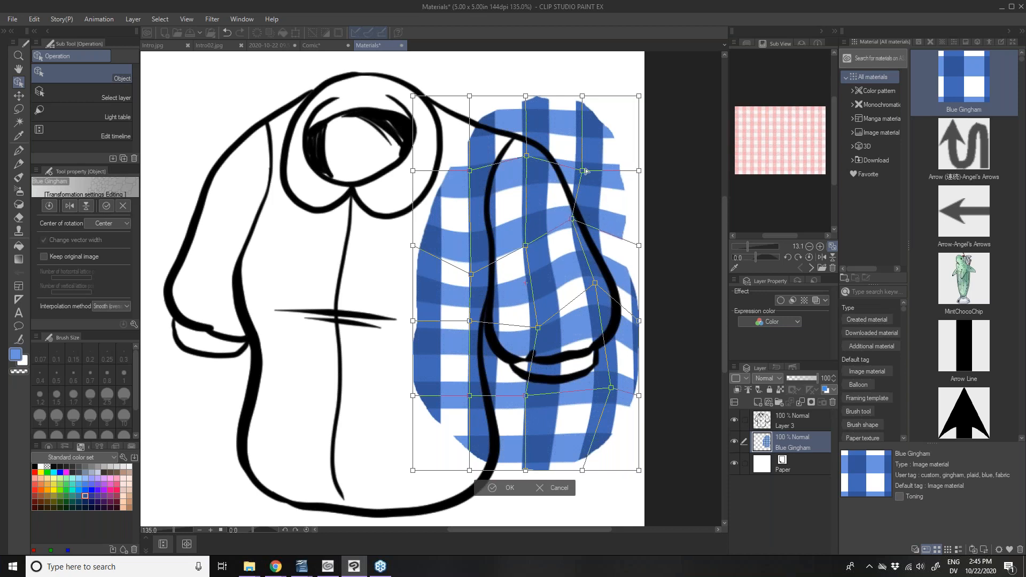
{"action": "left_click_drag", "start_coordinate": [584, 171], "coordinate": [567, 161]}
{"action": "left_click_drag", "start_coordinate": [526, 96], "coordinate": [505, 103]}
{"action": "left_click_drag", "start_coordinate": [612, 387], "coordinate": [610, 384]}
{"action": "left_click_drag", "start_coordinate": [526, 397], "coordinate": [463, 395]}
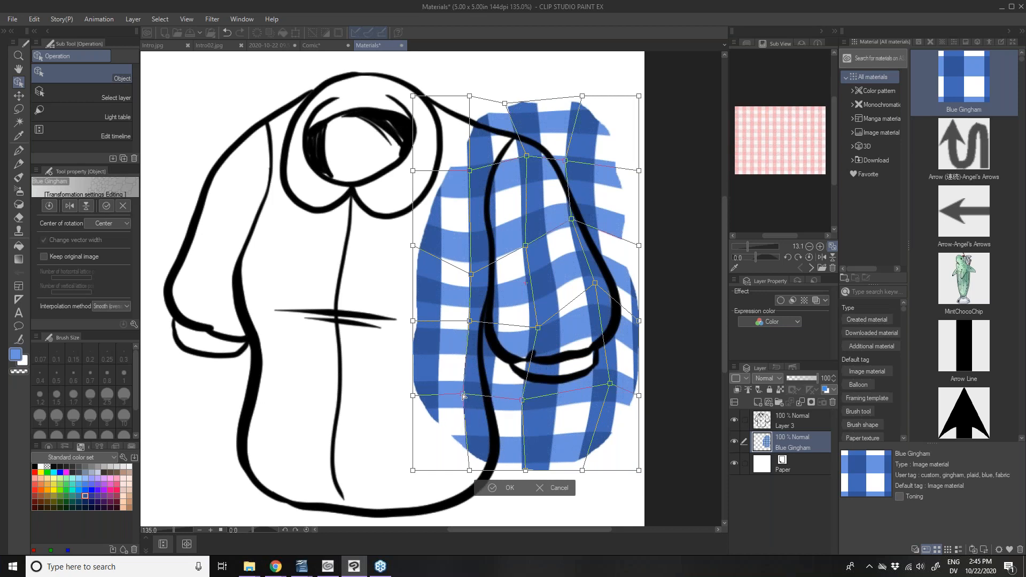
{"action": "left_click_drag", "start_coordinate": [572, 219], "coordinate": [569, 218]}
{"action": "left_click_drag", "start_coordinate": [567, 162], "coordinate": [556, 159]}
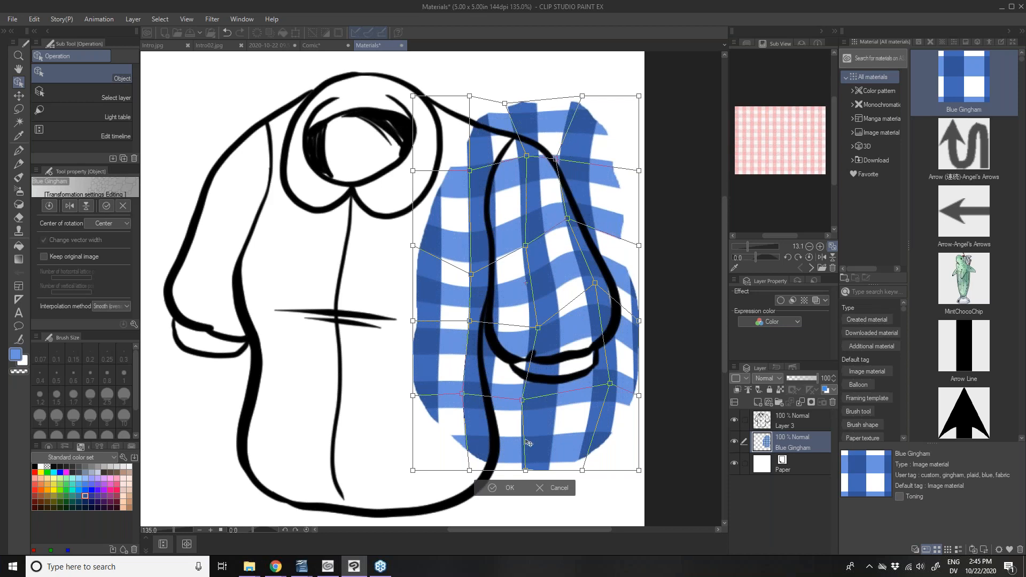
{"action": "left_click", "coordinate": [490, 488]}
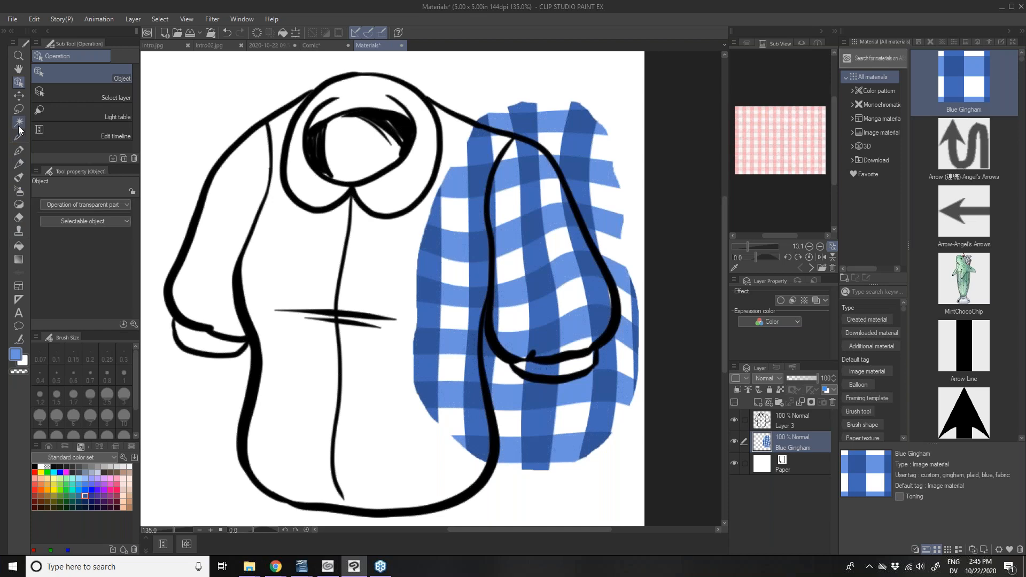
Lasso the sleeve and cuff outline, delete the gingham outside the selection, and deselect
{"action": "left_click", "coordinate": [19, 110]}
{"action": "mouse_move", "coordinate": [599, 358]}
{"action": "left_mouse_down"}
{"action": "mouse_move", "coordinate": [619, 311]}
{"action": "mouse_move", "coordinate": [617, 291]}
{"action": "mouse_move", "coordinate": [553, 152]}
{"action": "mouse_move", "coordinate": [515, 137]}
{"action": "mouse_move", "coordinate": [498, 159]}
{"action": "mouse_move", "coordinate": [487, 219]}
{"action": "mouse_move", "coordinate": [498, 334]}
{"action": "mouse_move", "coordinate": [516, 363]}
{"action": "mouse_move", "coordinate": [538, 372]}
{"action": "mouse_move", "coordinate": [598, 355]}
{"action": "left_mouse_up"}
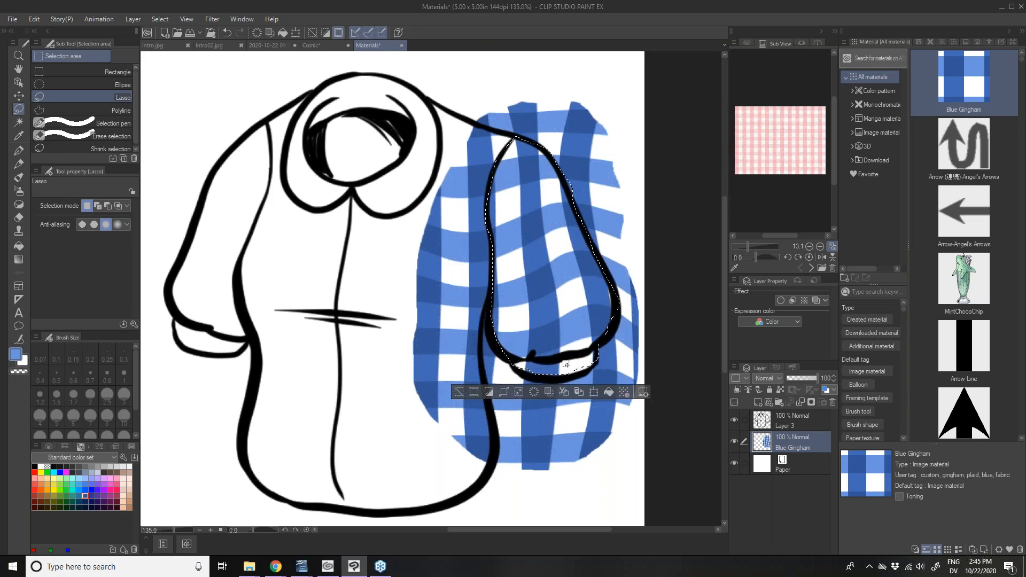
{"action": "mouse_move", "coordinate": [575, 375]}
{"action": "left_mouse_down"}
{"action": "mouse_move", "coordinate": [595, 358]}
{"action": "mouse_move", "coordinate": [524, 356]}
{"action": "mouse_move", "coordinate": [518, 365]}
{"action": "mouse_move", "coordinate": [573, 374]}
{"action": "left_mouse_up"}
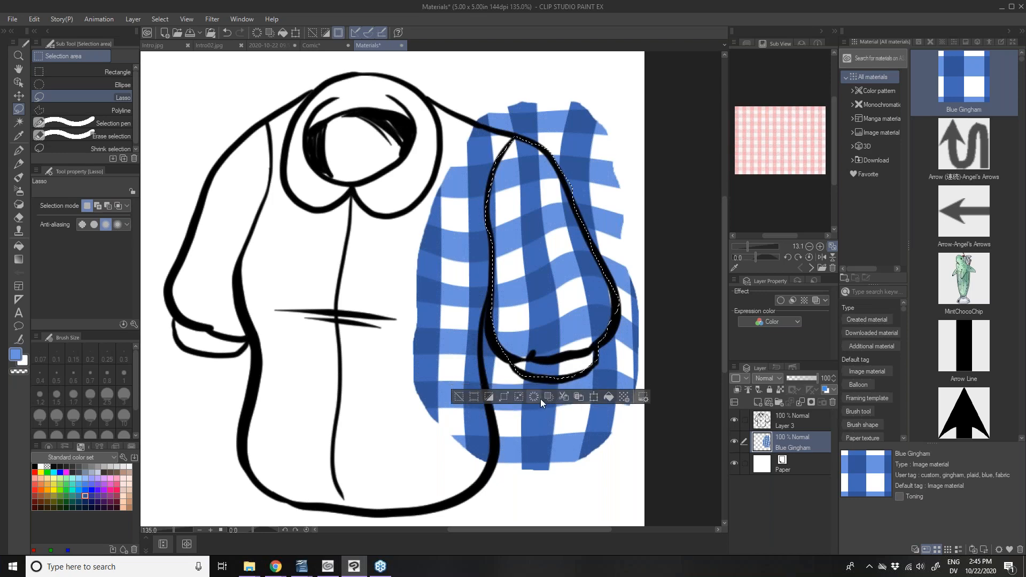
{"action": "left_click", "coordinate": [552, 397]}
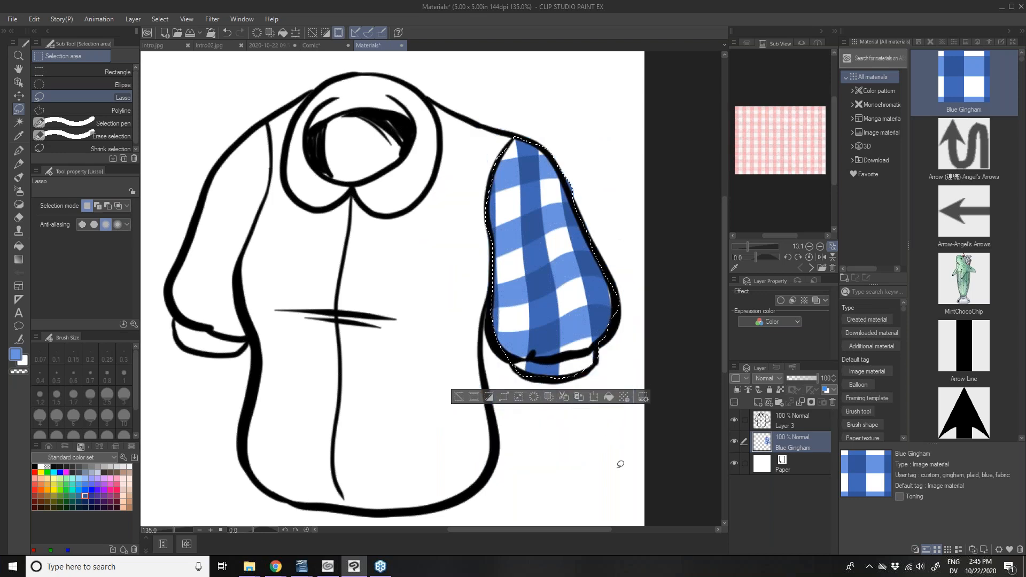
{"action": "left_click", "coordinate": [459, 397]}
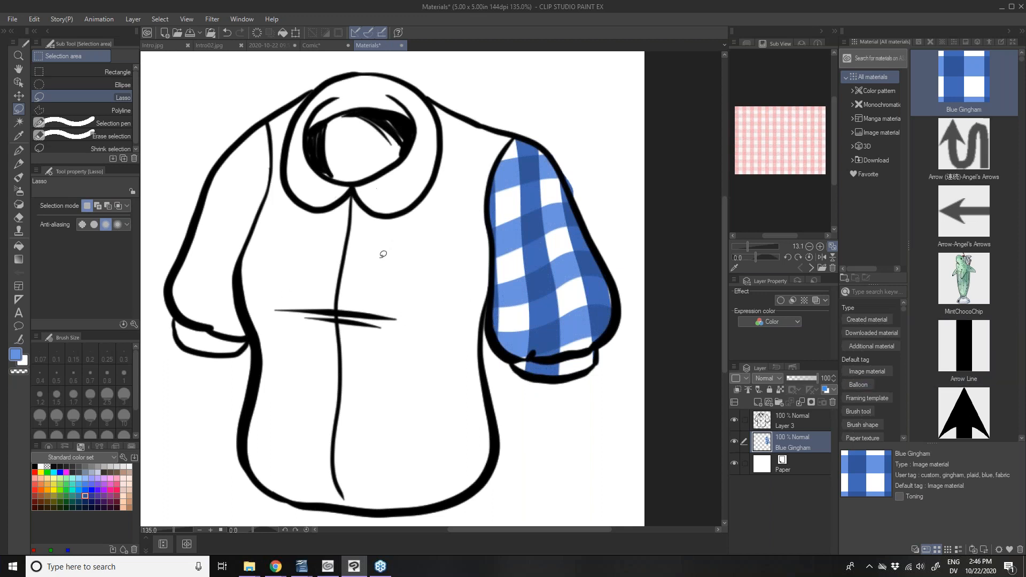
Paste the MintChocoChip material onto the canvas, scale it down to 26%, and move it over the shirt
{"action": "left_click", "coordinate": [969, 273]}
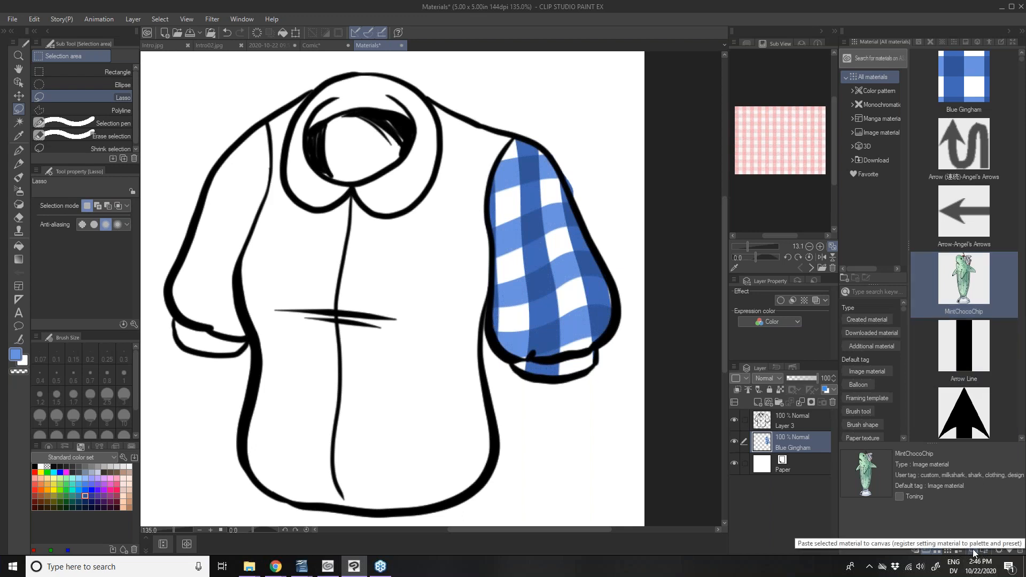
{"action": "scroll", "coordinate": [342, 382], "scroll_direction": "down", "scroll_amount": 7}
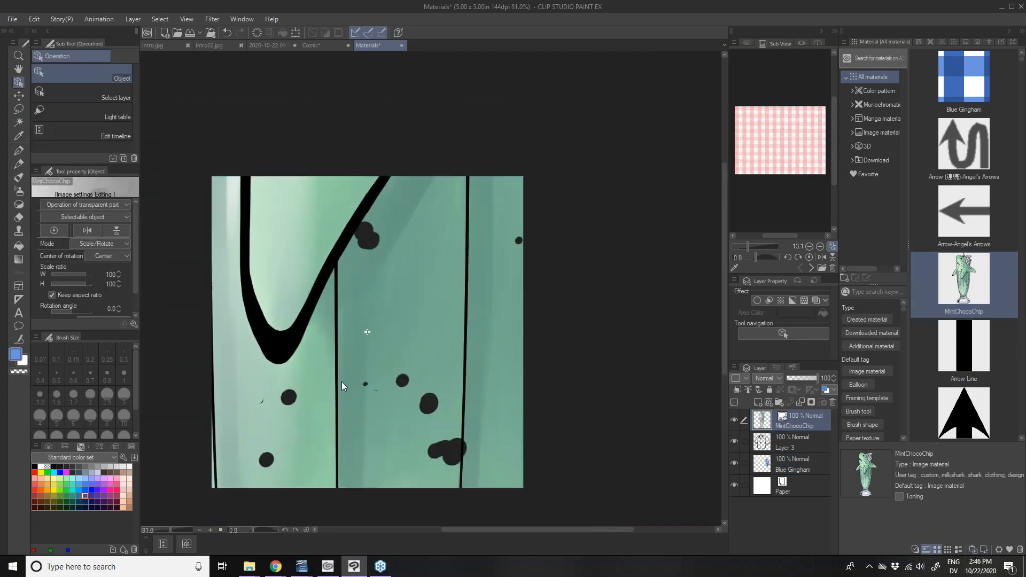
{"action": "scroll", "coordinate": [342, 382], "scroll_direction": "down", "scroll_amount": 3}
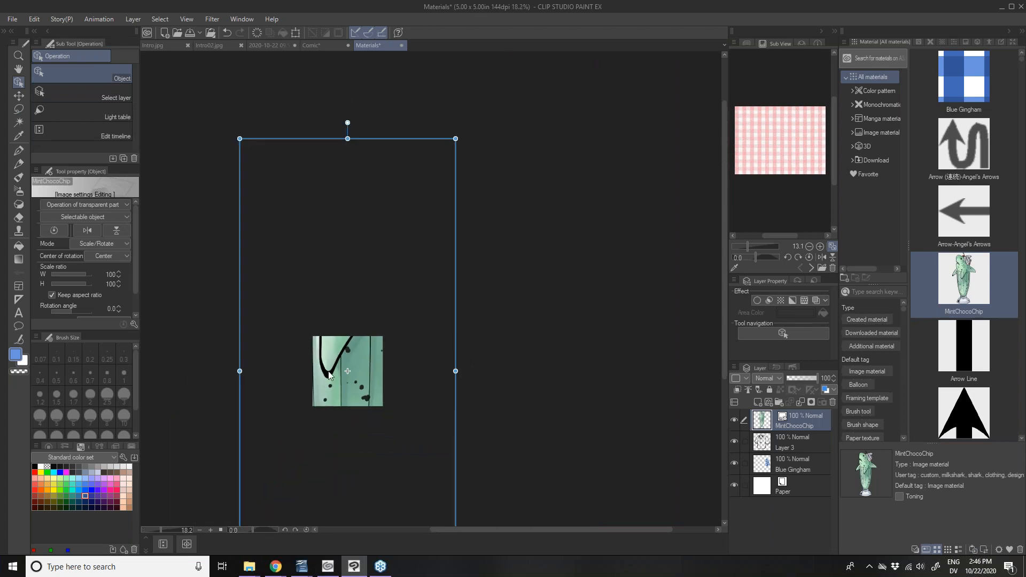
{"action": "left_click_drag", "start_coordinate": [243, 147], "coordinate": [422, 497]}
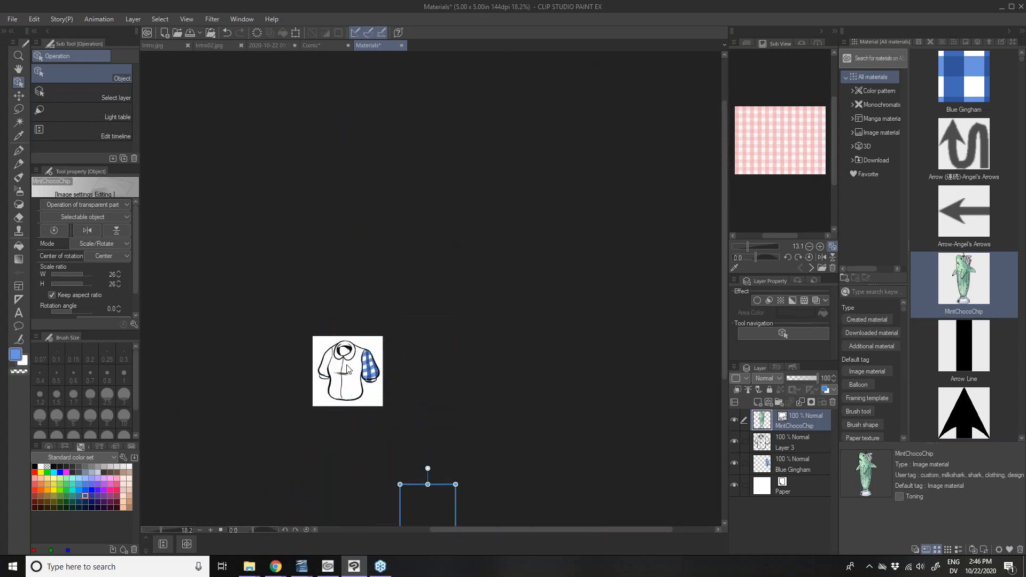
{"action": "scroll", "coordinate": [390, 458], "scroll_direction": "down", "scroll_amount": 1}
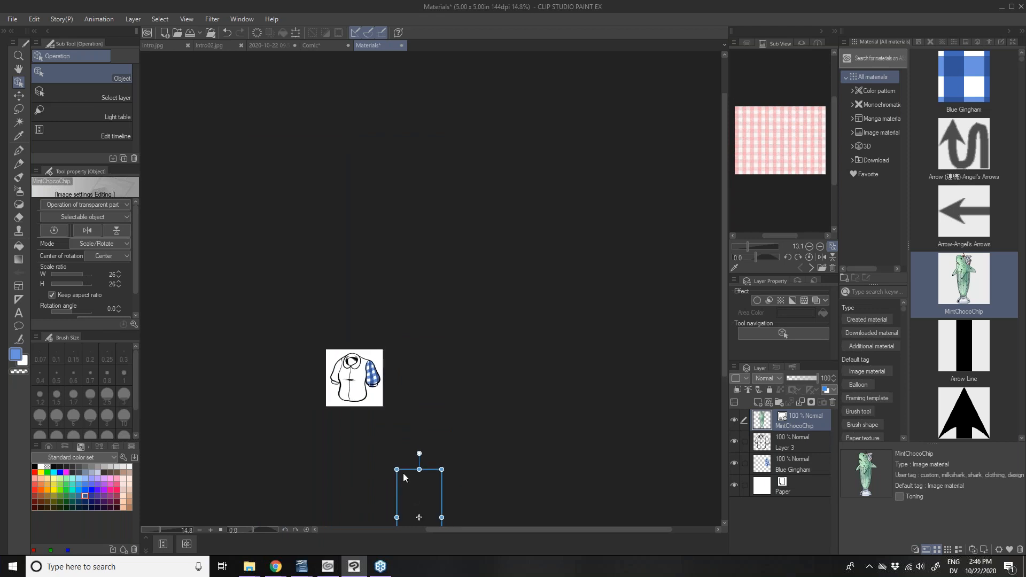
{"action": "left_click_drag", "start_coordinate": [406, 472], "coordinate": [340, 351]}
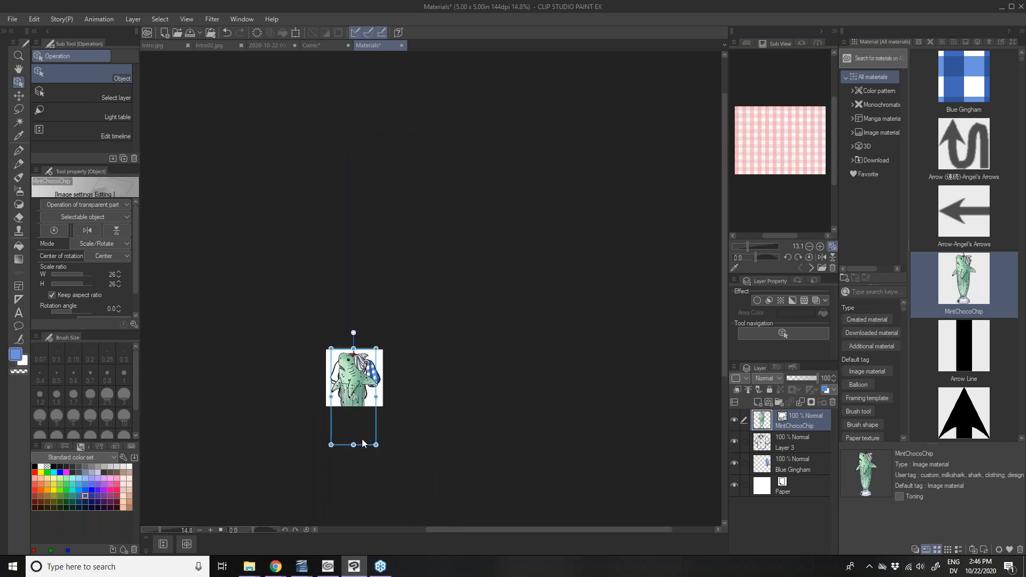
Reduce the MintChocoChip image to 6% scale and center it on the shirt front below the collar
{"action": "left_click_drag", "start_coordinate": [376, 445], "coordinate": [348, 385]}
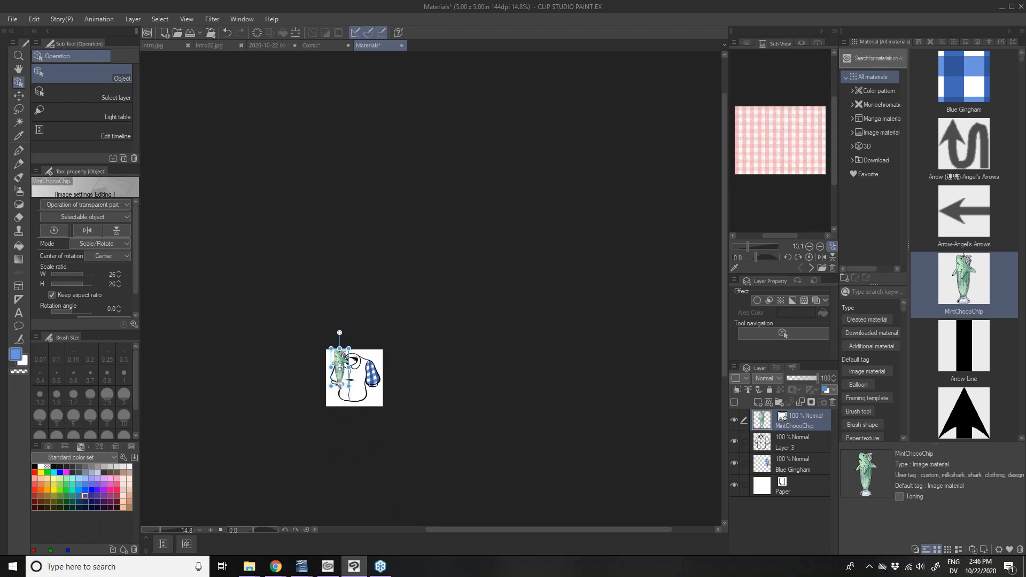
{"action": "key", "text": "ctrl+alt+0"}
{"action": "left_click_drag", "start_coordinate": [323, 246], "coordinate": [402, 322]}
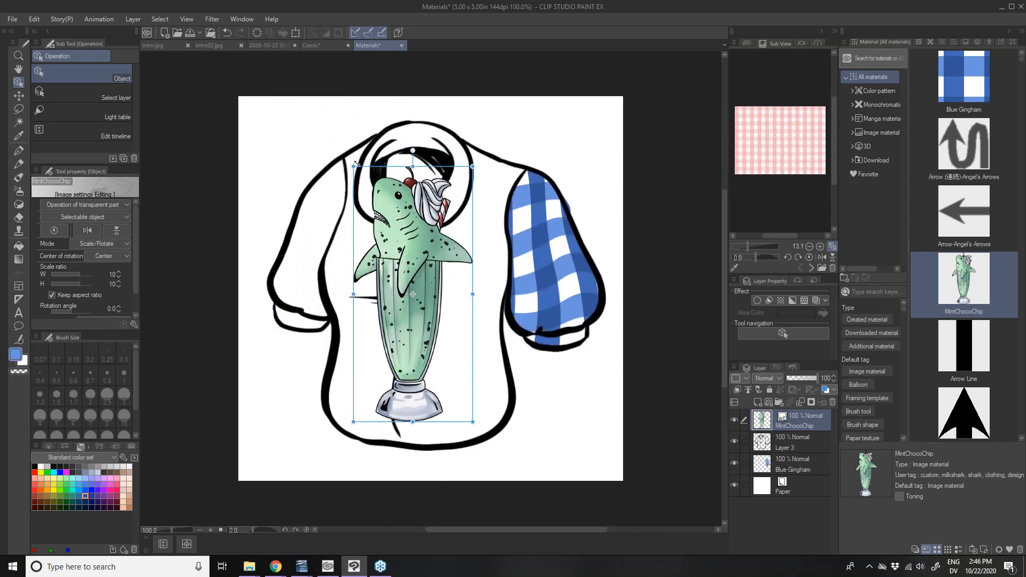
{"action": "left_click_drag", "start_coordinate": [355, 164], "coordinate": [408, 268]}
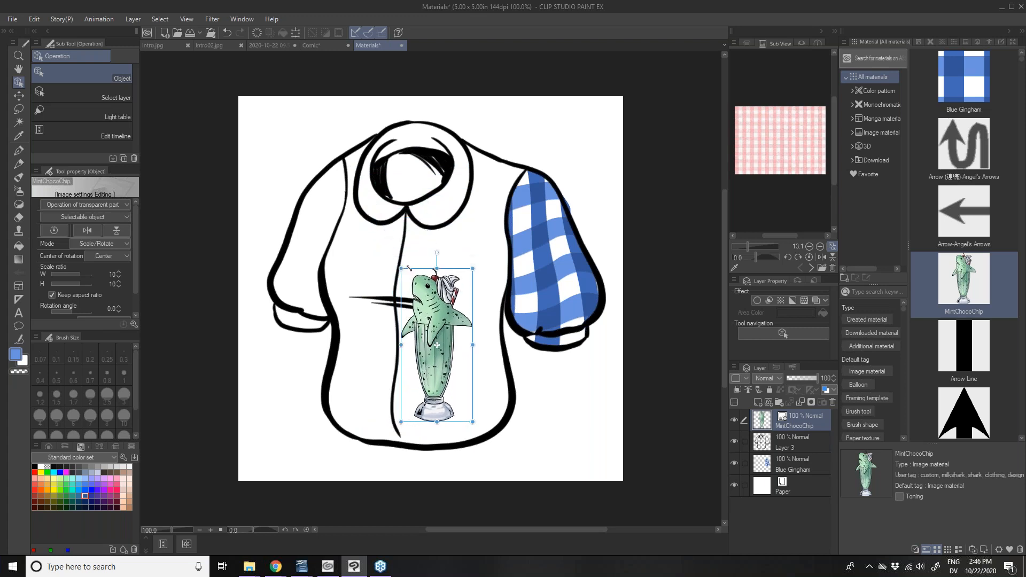
{"action": "left_click_drag", "start_coordinate": [424, 308], "coordinate": [394, 265]}
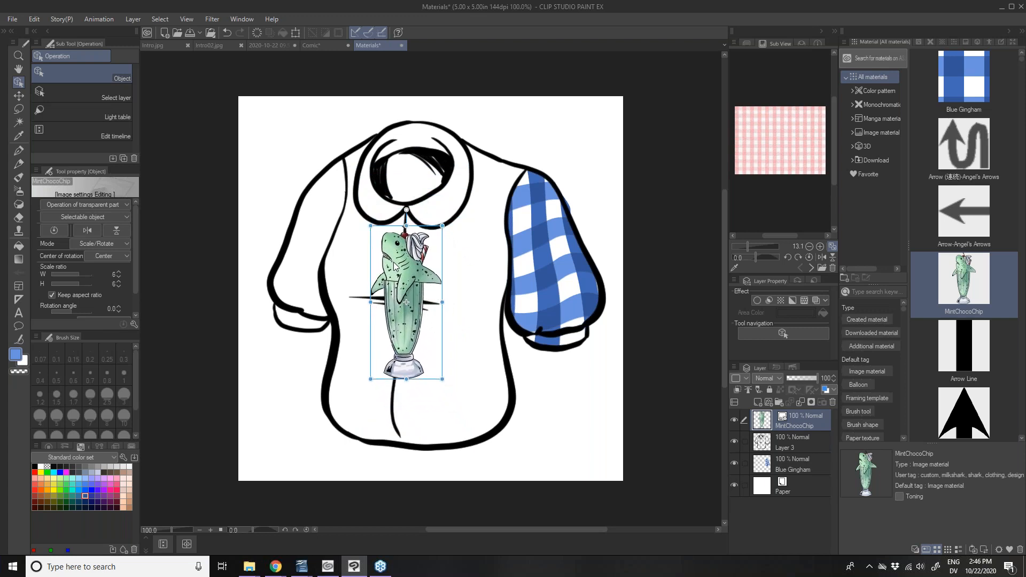
Move the MintChocoChip layer beneath the line art on Layer 3 and rasterize it
{"action": "left_click_drag", "start_coordinate": [795, 423], "coordinate": [797, 453]}
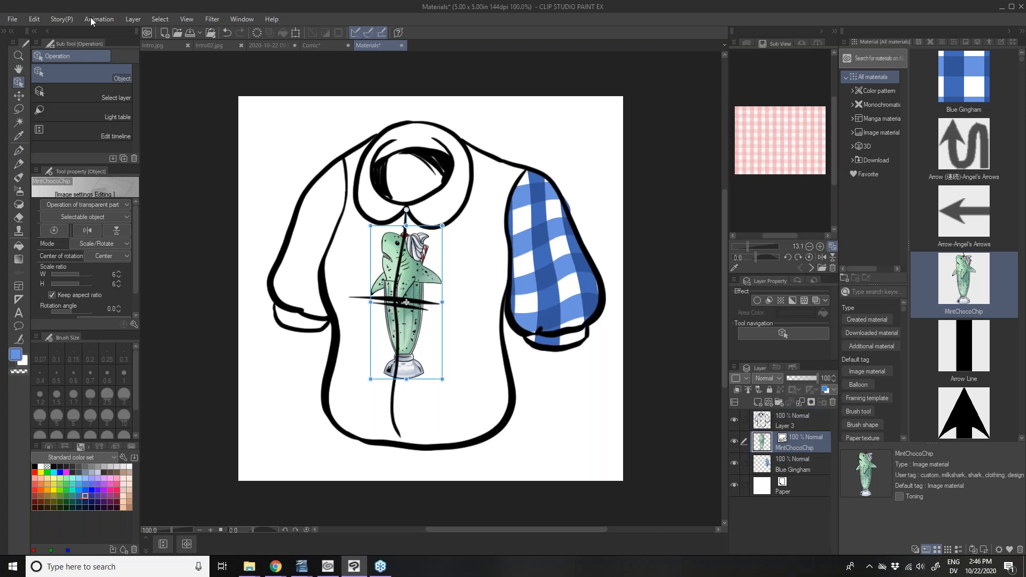
{"action": "right_click", "coordinate": [796, 442]}
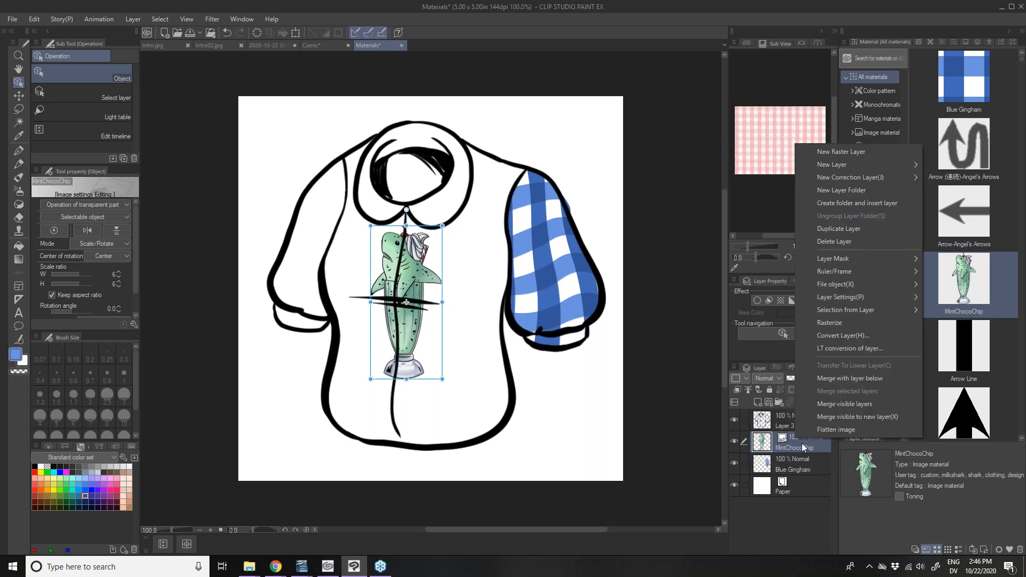
{"action": "left_click", "coordinate": [845, 320]}
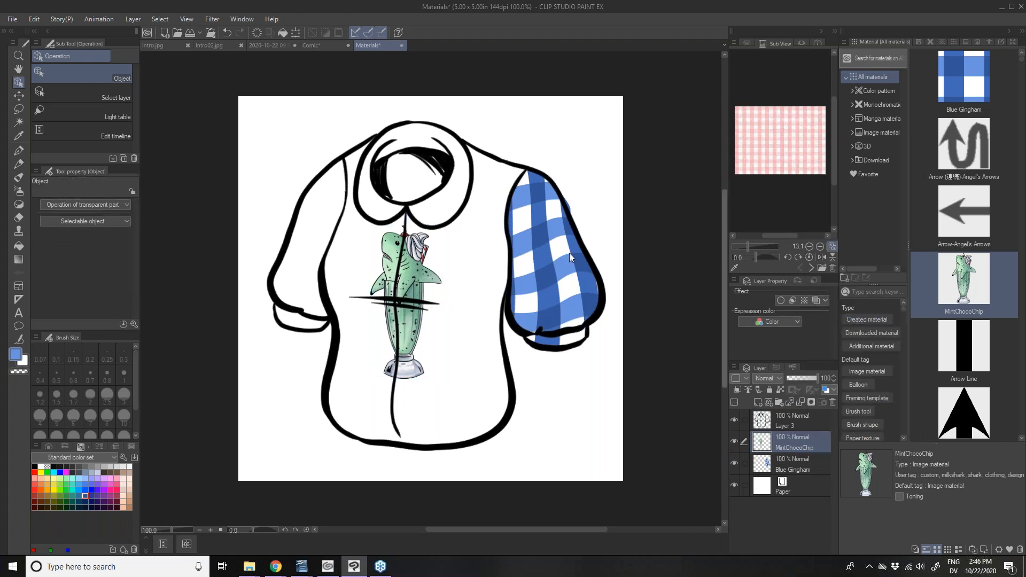
Mesh-transform the MintChocoChip image so it bends with the shirt front, shifting its inner, lower and side lattice points, and apply it
{"action": "left_click", "coordinate": [35, 20]}
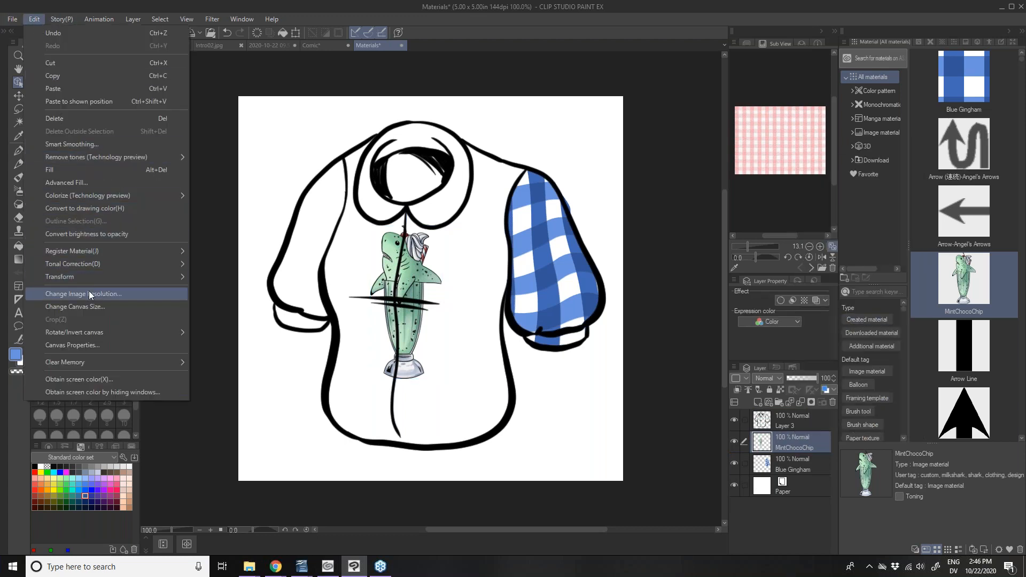
{"action": "mouse_move", "coordinate": [94, 274]}
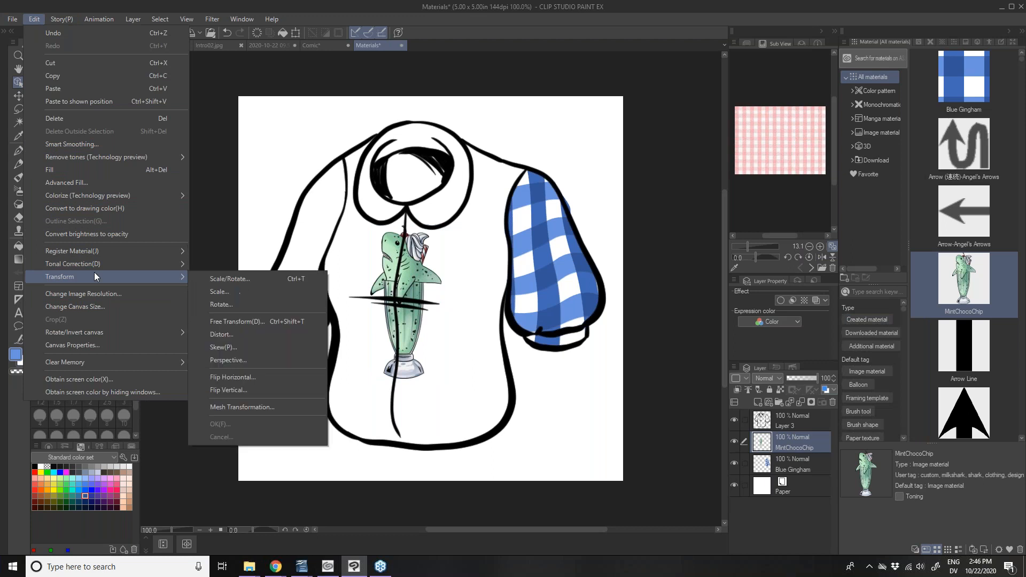
{"action": "left_click", "coordinate": [244, 406]}
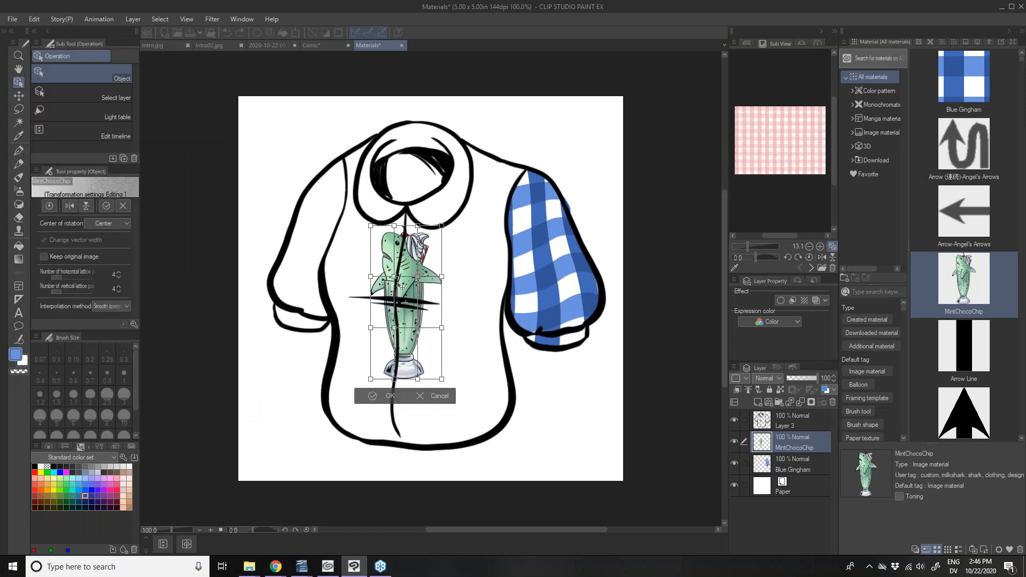
{"action": "left_click_drag", "start_coordinate": [394, 276], "coordinate": [413, 278]}
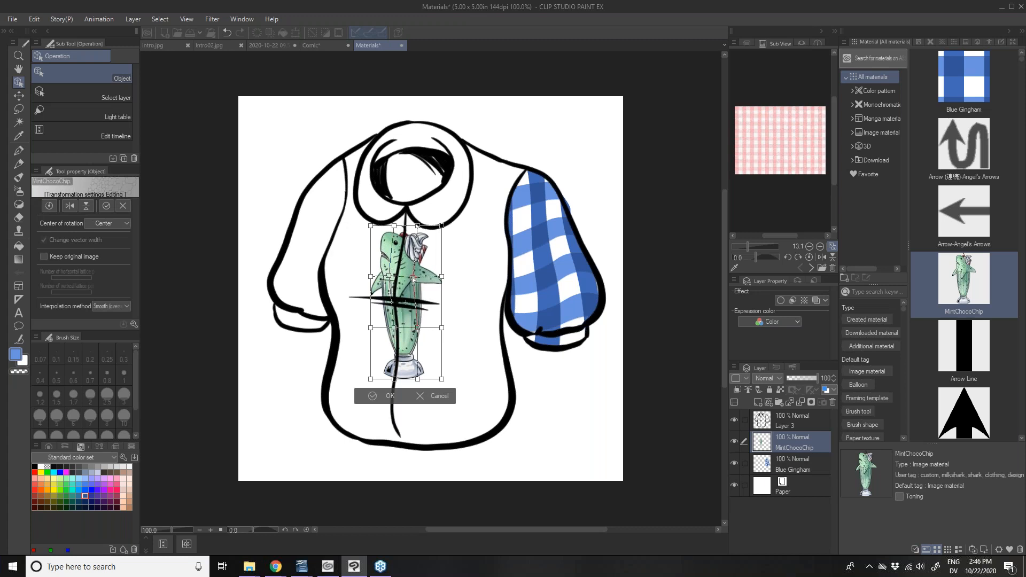
{"action": "left_click_drag", "start_coordinate": [394, 328], "coordinate": [387, 332]}
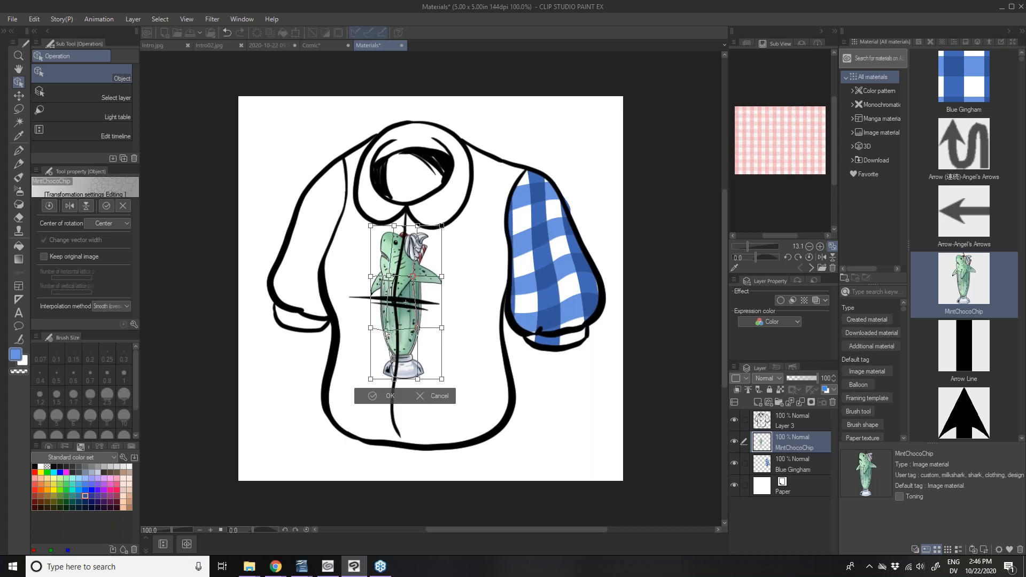
{"action": "left_click_drag", "start_coordinate": [395, 379], "coordinate": [411, 382]}
{"action": "left_click_drag", "start_coordinate": [417, 327], "coordinate": [414, 330]}
{"action": "left_click_drag", "start_coordinate": [441, 277], "coordinate": [438, 286]}
{"action": "left_click_drag", "start_coordinate": [370, 276], "coordinate": [369, 279]}
{"action": "left_click", "coordinate": [383, 401]}
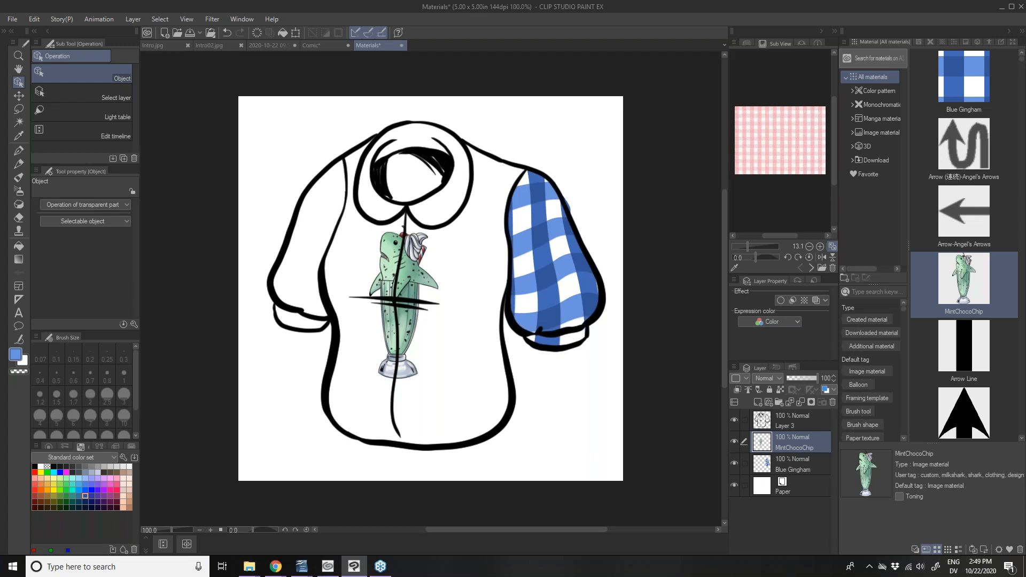
Show the succulent fabric photo document and select the Succulent Pattern material made from it
{"action": "left_click", "coordinate": [263, 45]}
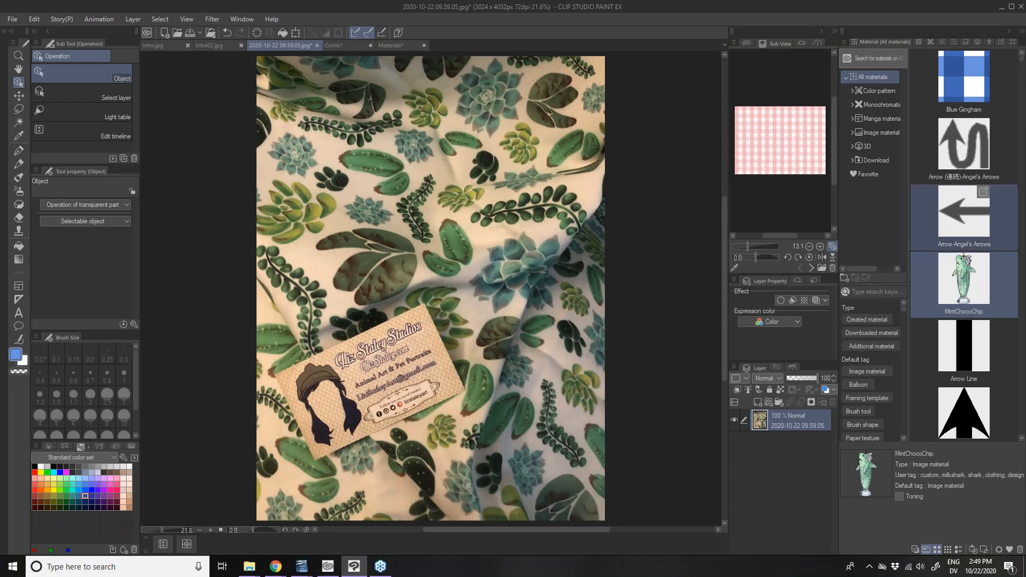
{"action": "scroll", "coordinate": [987, 243], "scroll_direction": "down", "scroll_amount": 3}
{"action": "left_click", "coordinate": [967, 293]}
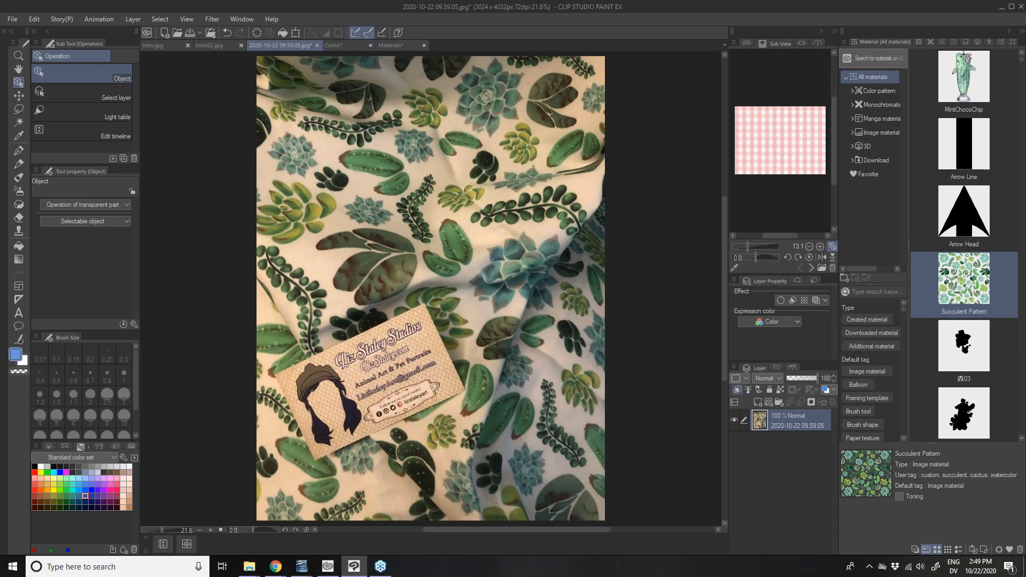
Float the Auto Action palette as a separate window and expand the New File Setup action
{"action": "left_click", "coordinate": [791, 367]}
{"action": "left_click_drag", "start_coordinate": [791, 367], "coordinate": [771, 339]}
{"action": "left_click", "coordinate": [593, 280]}
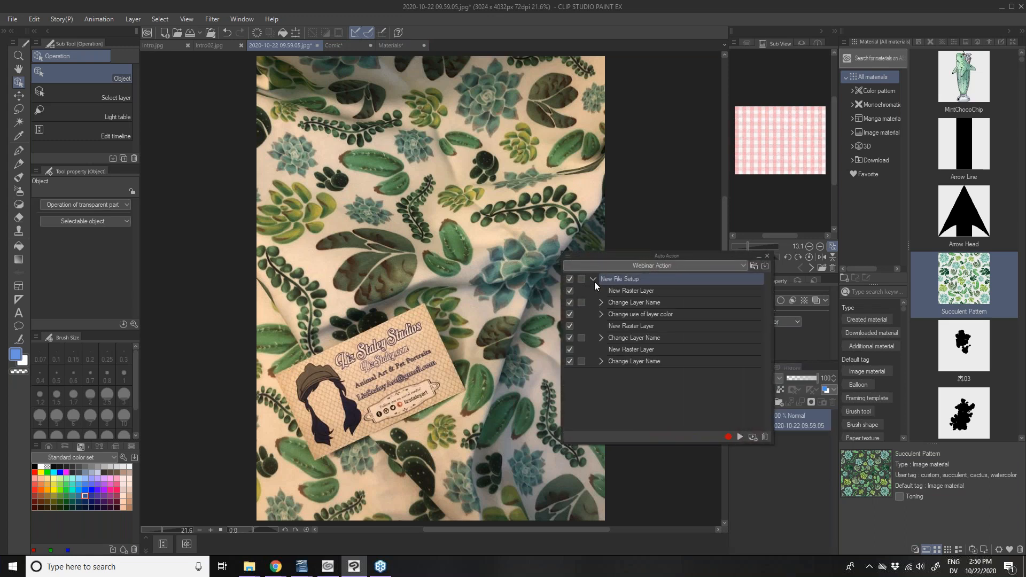
Examine the command and set options available for the New Raster Layer command, including registering the set as material
{"action": "left_click", "coordinate": [623, 291]}
{"action": "right_click", "coordinate": [623, 291]}
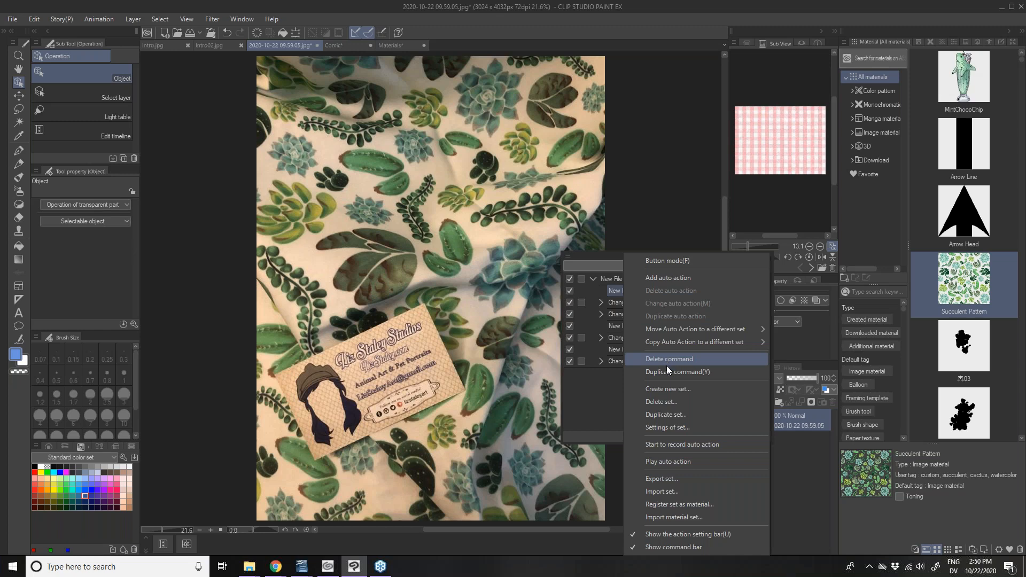
{"action": "left_click", "coordinate": [613, 387]}
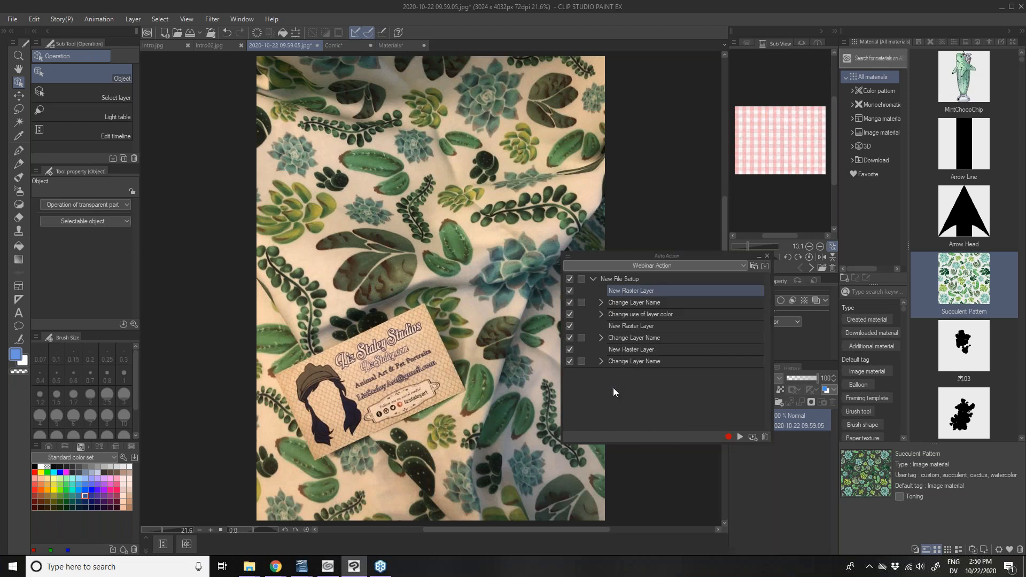
{"action": "left_click_drag", "start_coordinate": [652, 258], "coordinate": [593, 215]}
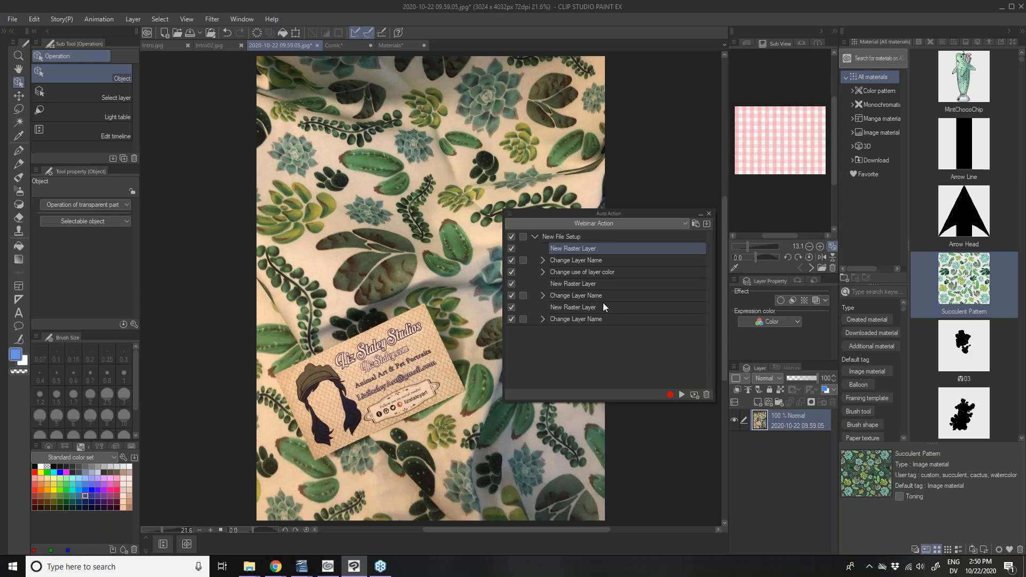
{"action": "right_click", "coordinate": [577, 250]}
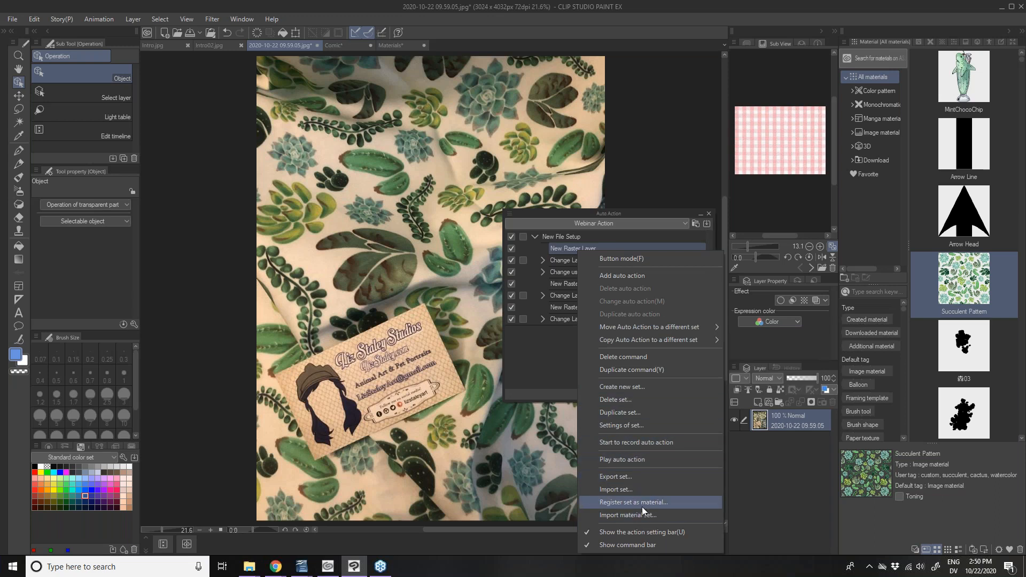
{"action": "left_click", "coordinate": [595, 214]}
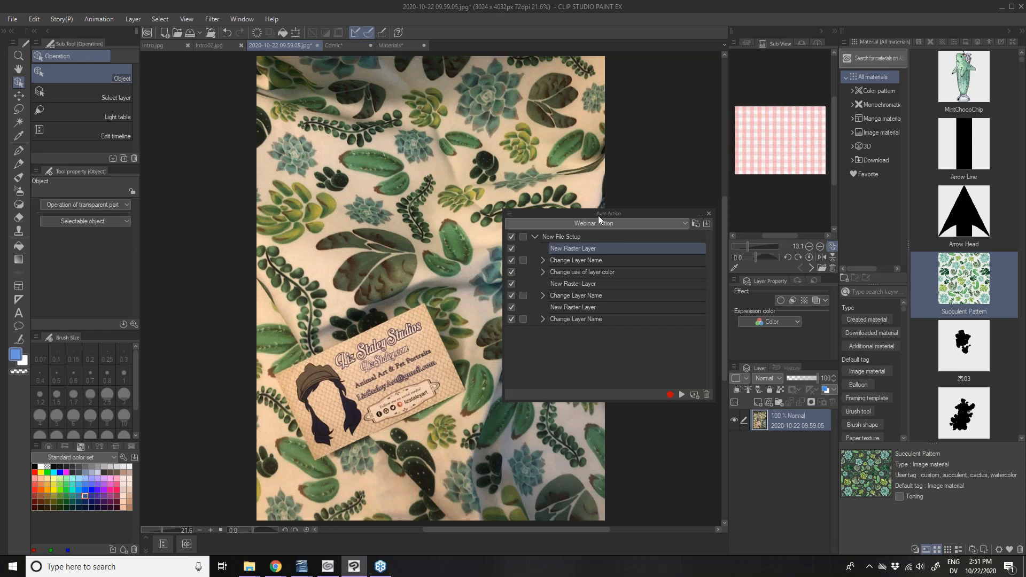
Collapse the Material palette, reposition the Auto Action window, and widen the Sub View and Layer palettes
{"action": "left_click", "coordinate": [1009, 32]}
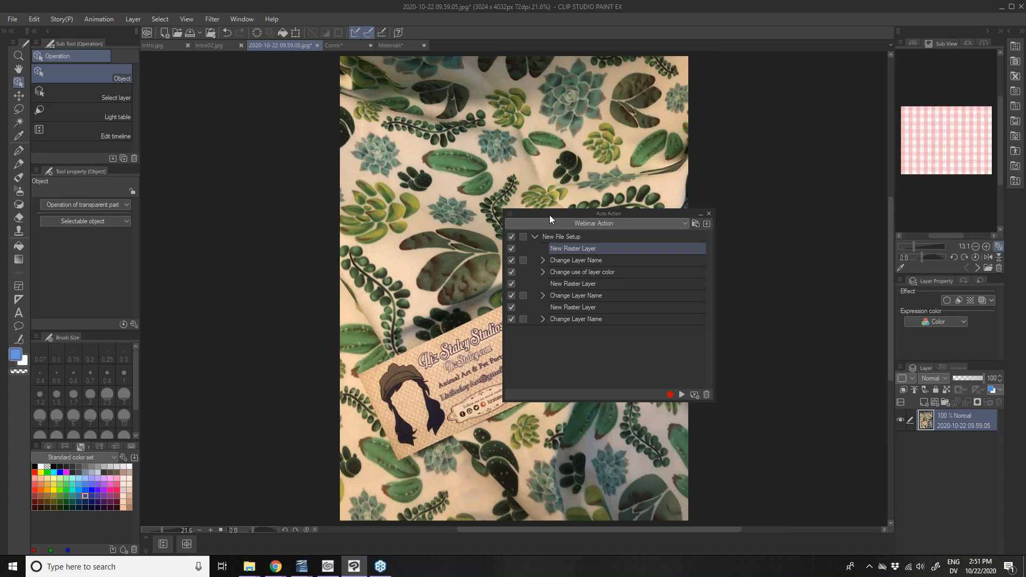
{"action": "left_click_drag", "start_coordinate": [549, 215], "coordinate": [607, 217]}
{"action": "left_click_drag", "start_coordinate": [891, 167], "coordinate": [817, 183]}
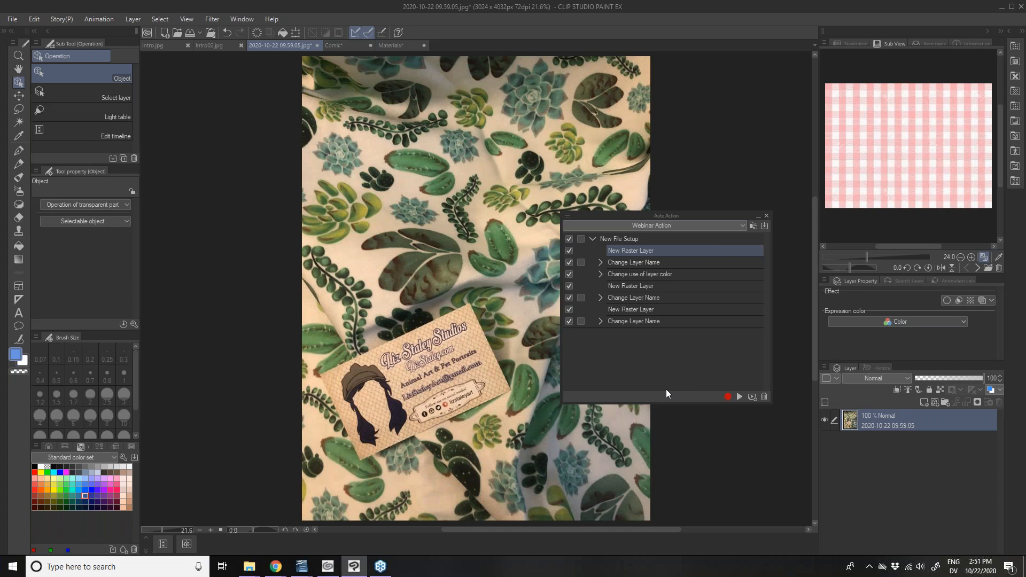
Switch to the Default auto action set and choose the "Expand the selection by 5 px and fill" action
{"action": "left_click", "coordinate": [637, 223]}
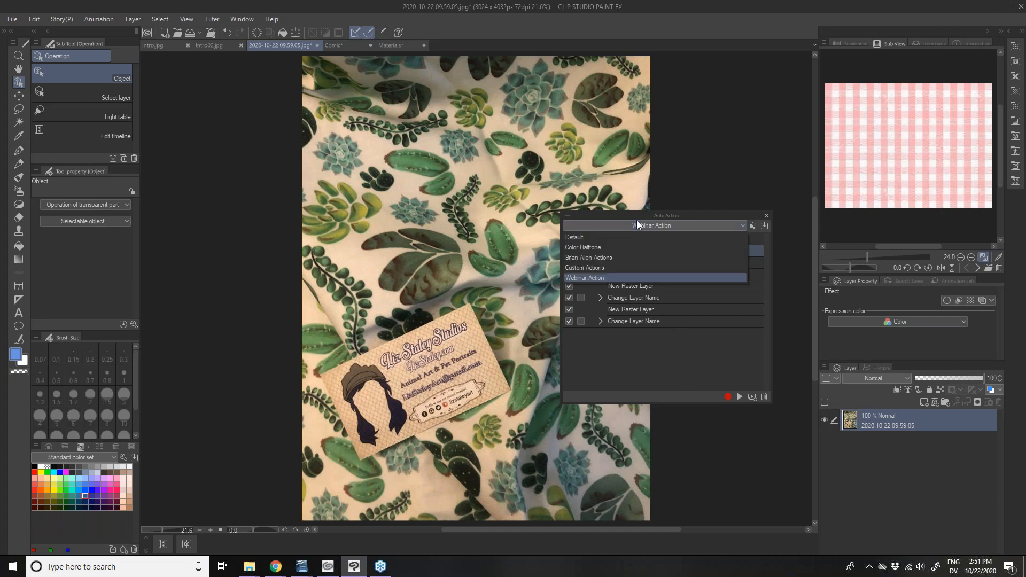
{"action": "left_click", "coordinate": [594, 238]}
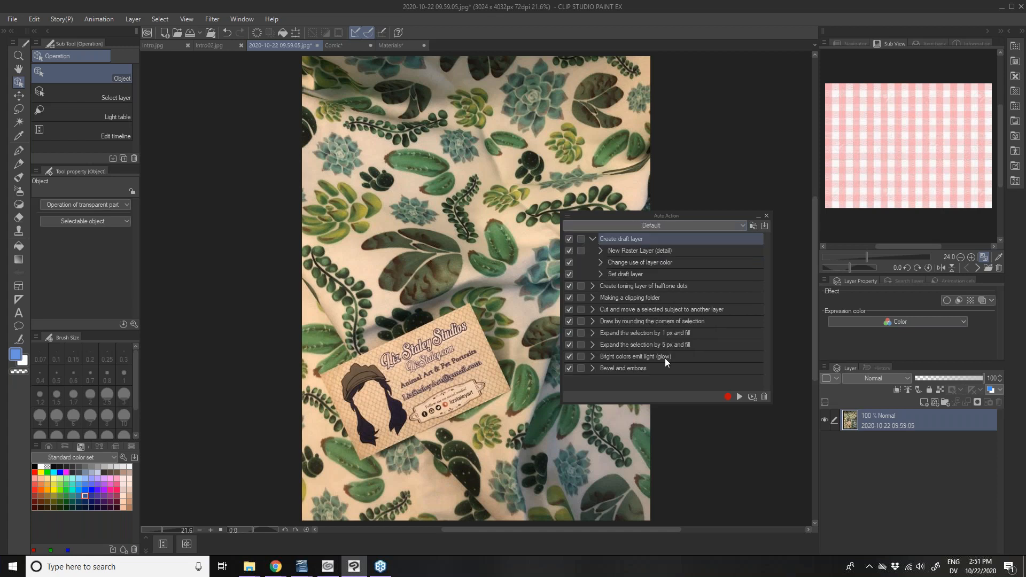
{"action": "left_click", "coordinate": [611, 345]}
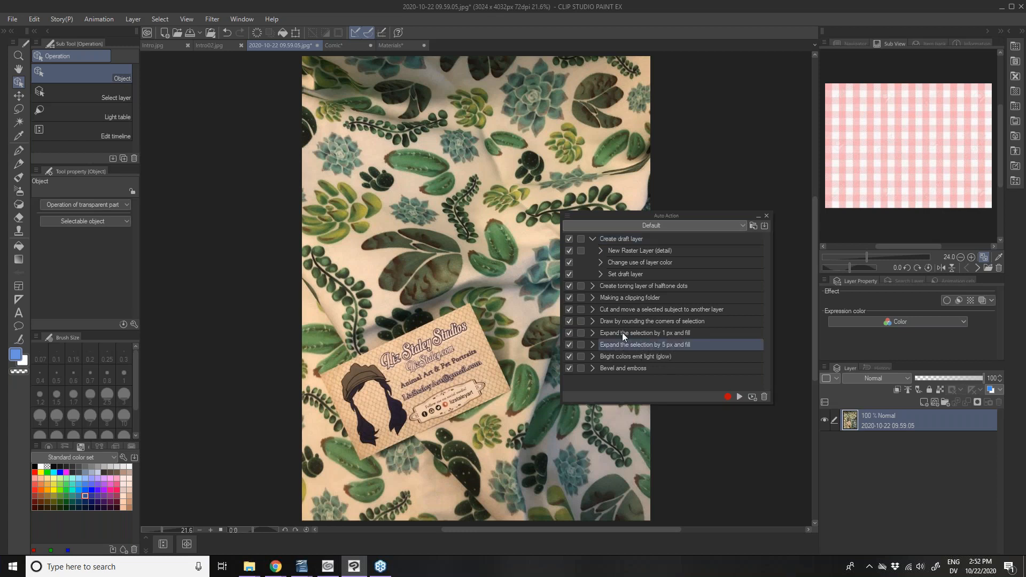
{"action": "left_click", "coordinate": [622, 332]}
{"action": "left_click", "coordinate": [630, 347]}
Return to the Materials shirt canvas and add a new raster layer above MintChocoChip, with Auto select active and nothing selected
{"action": "left_click", "coordinate": [389, 42]}
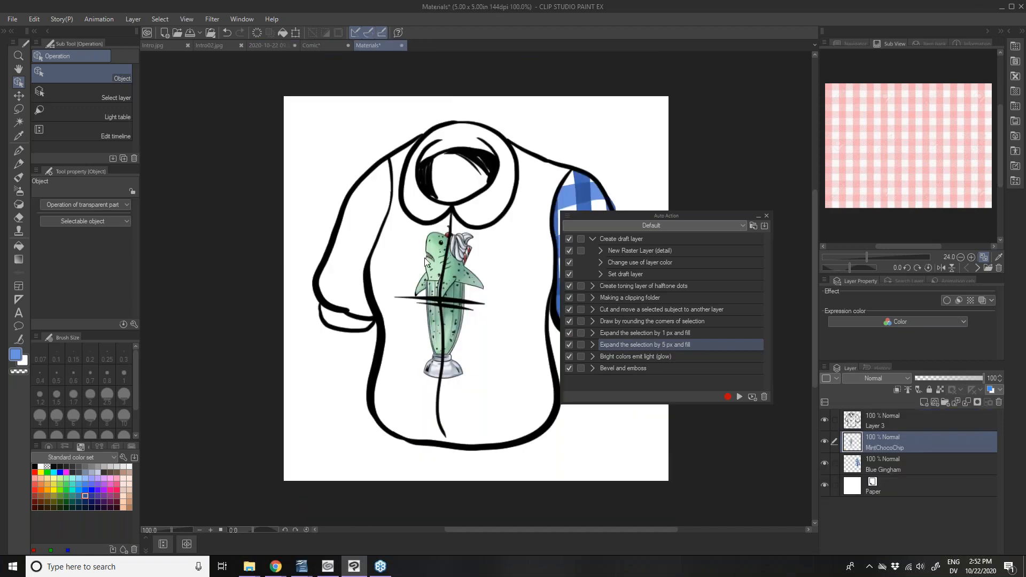
{"action": "left_click", "coordinate": [18, 122]}
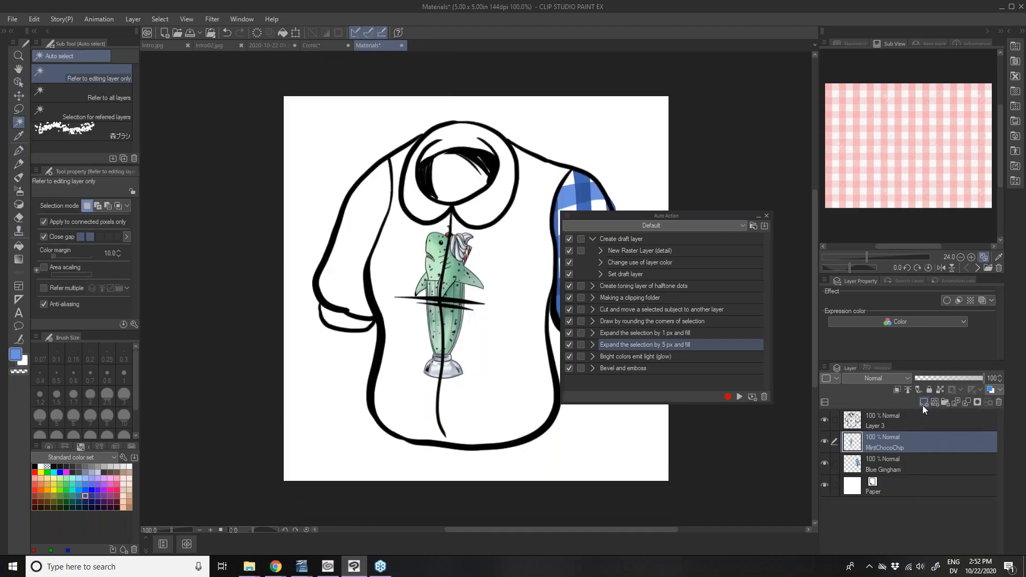
{"action": "left_click", "coordinate": [924, 403]}
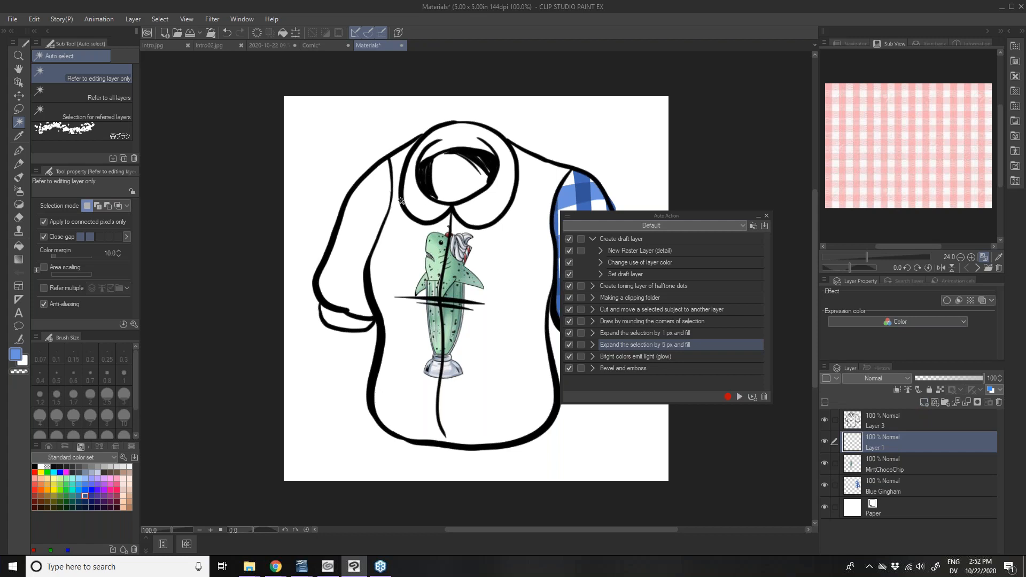
{"action": "left_click", "coordinate": [338, 282]}
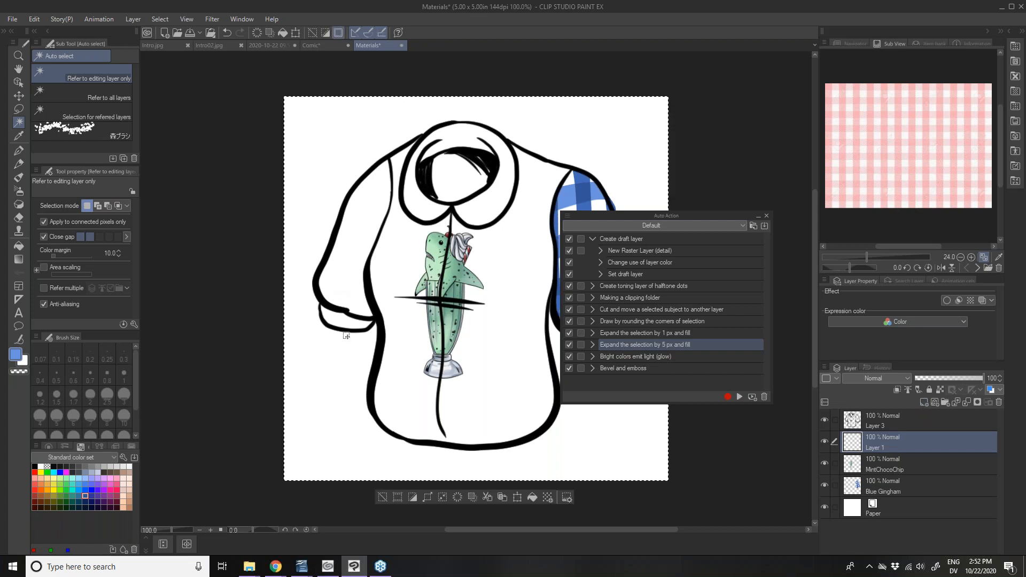
{"action": "left_click", "coordinate": [384, 497]}
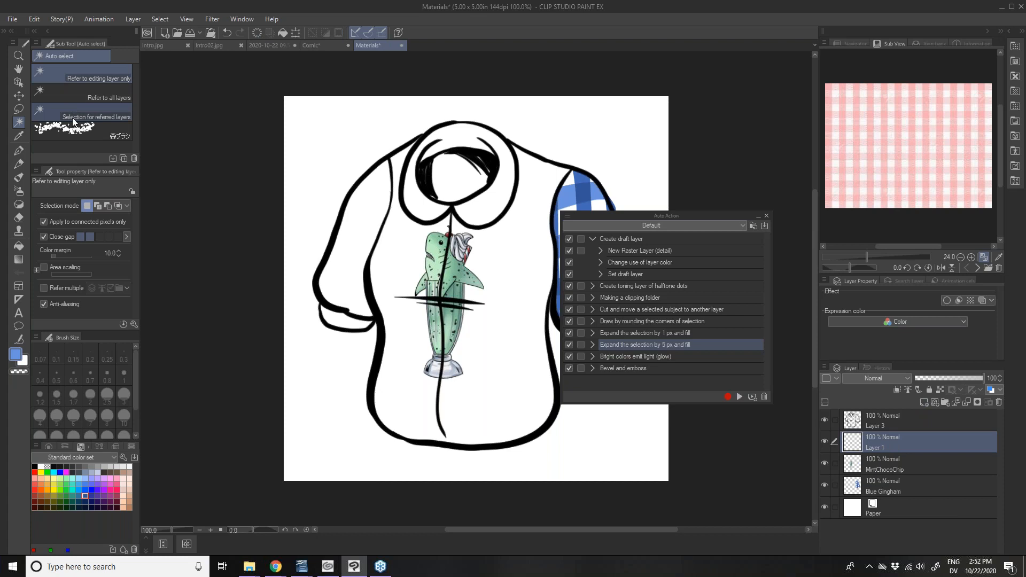
Auto-select the inside of the blank left sleeve with Refer to all layers and area scaling turned off
{"action": "left_click", "coordinate": [70, 95]}
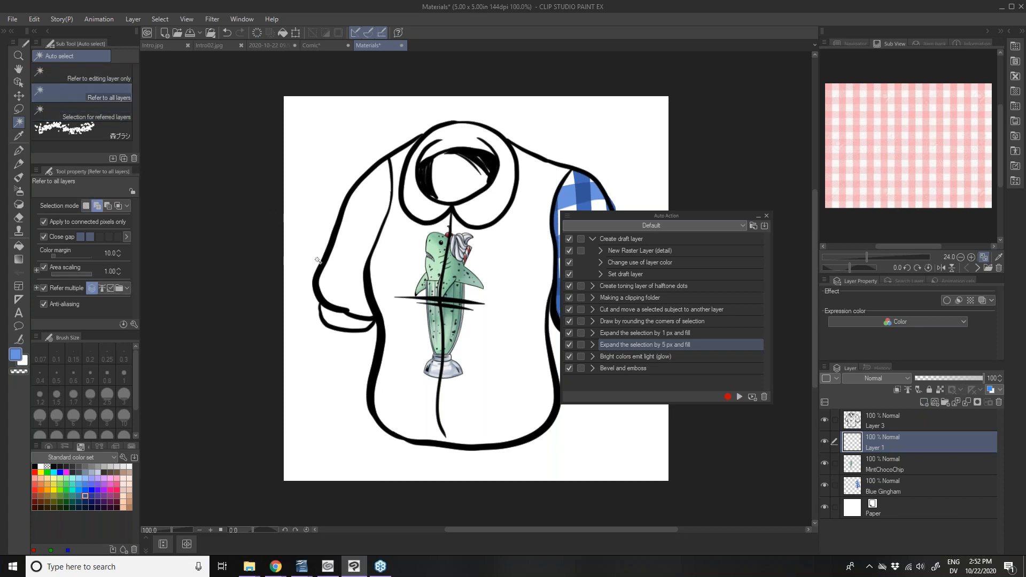
{"action": "left_click", "coordinate": [358, 232]}
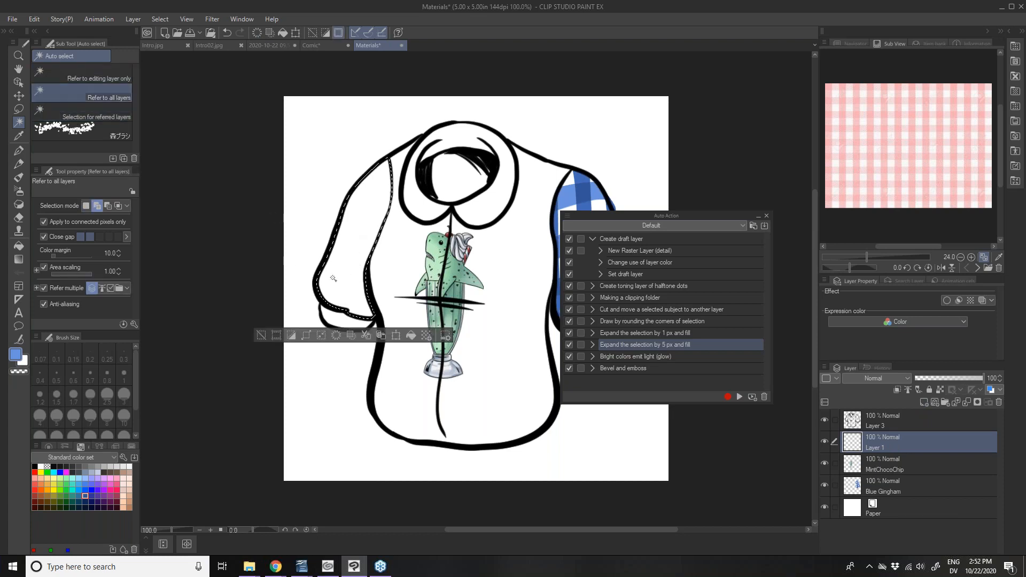
{"action": "left_click", "coordinate": [260, 335]}
{"action": "left_click", "coordinate": [43, 268]}
{"action": "left_click", "coordinate": [346, 254]}
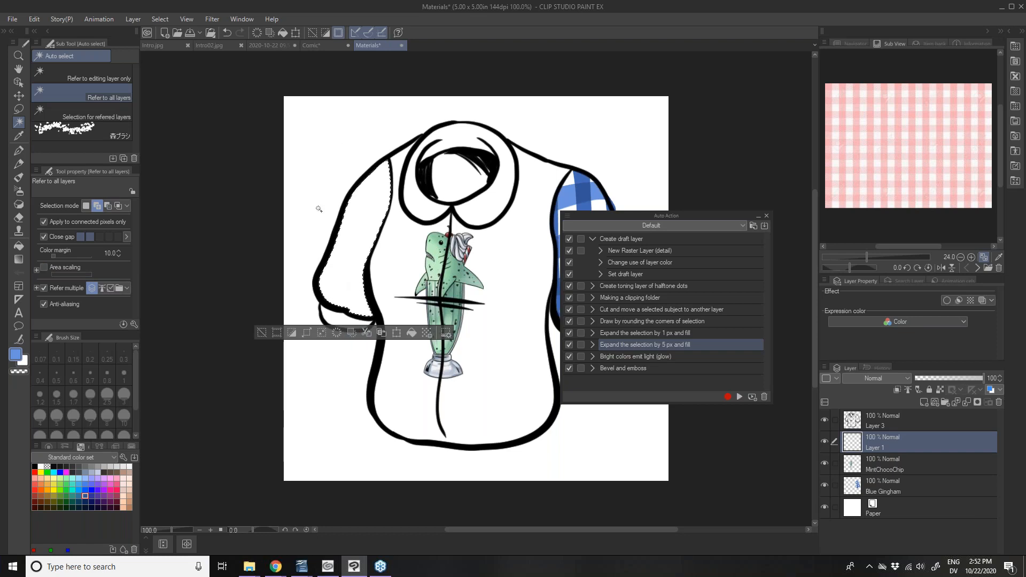
Try a plain blue fill in the selected sleeve, inspect its edges, and remove the fill while restoring the selection
{"action": "scroll", "coordinate": [361, 207], "scroll_direction": "up", "scroll_amount": 3}
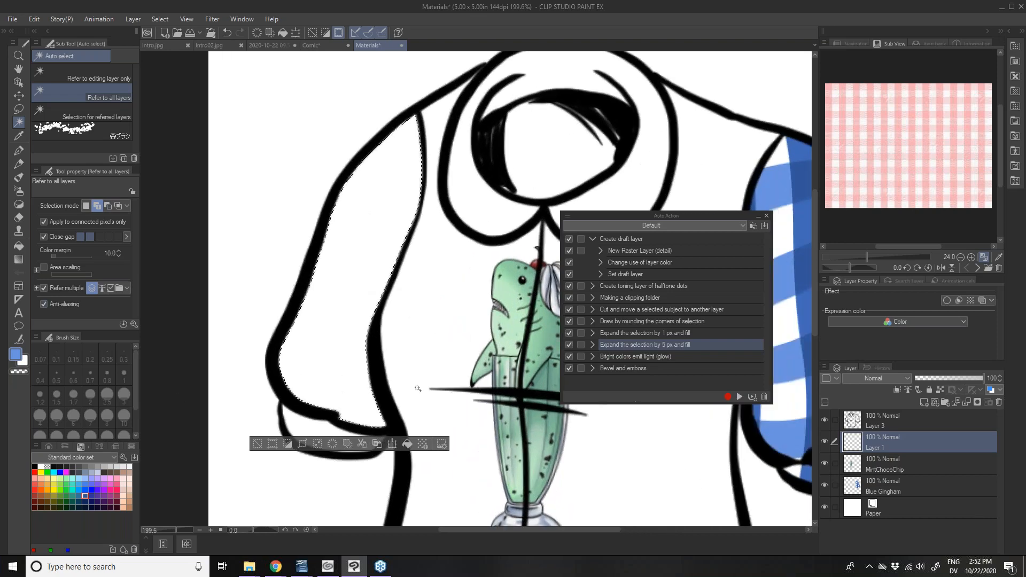
{"action": "left_click", "coordinate": [407, 444]}
{"action": "left_click", "coordinate": [254, 448]}
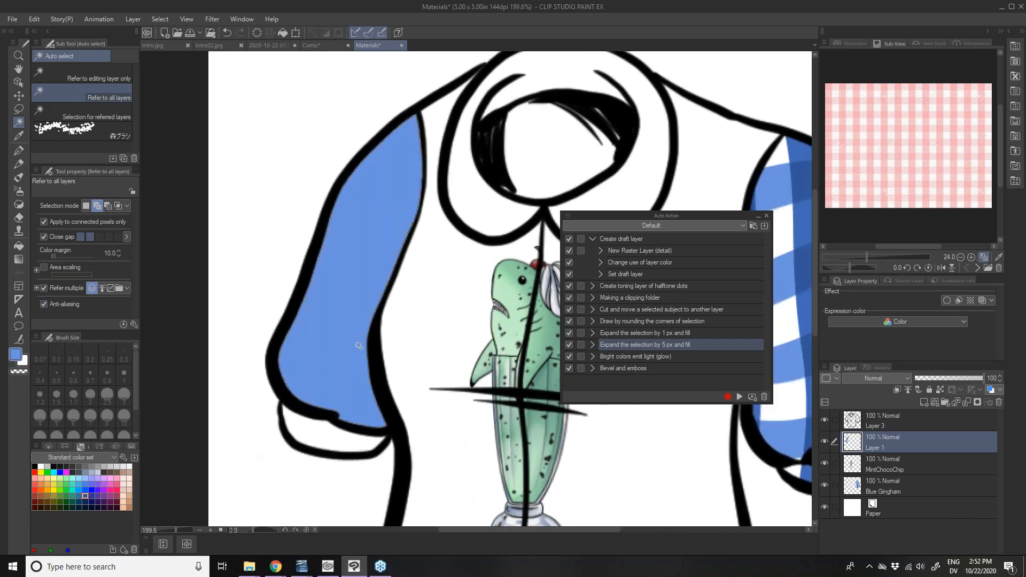
{"action": "scroll", "coordinate": [332, 325], "scroll_direction": "up", "scroll_amount": 3}
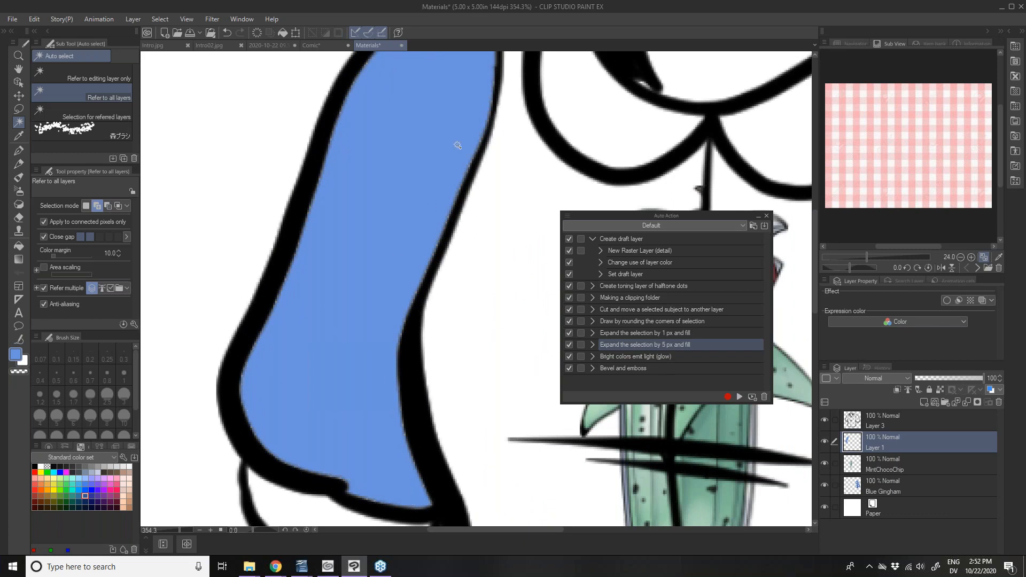
{"action": "left_click", "coordinate": [226, 374]}
{"action": "key", "text": "Delete"}
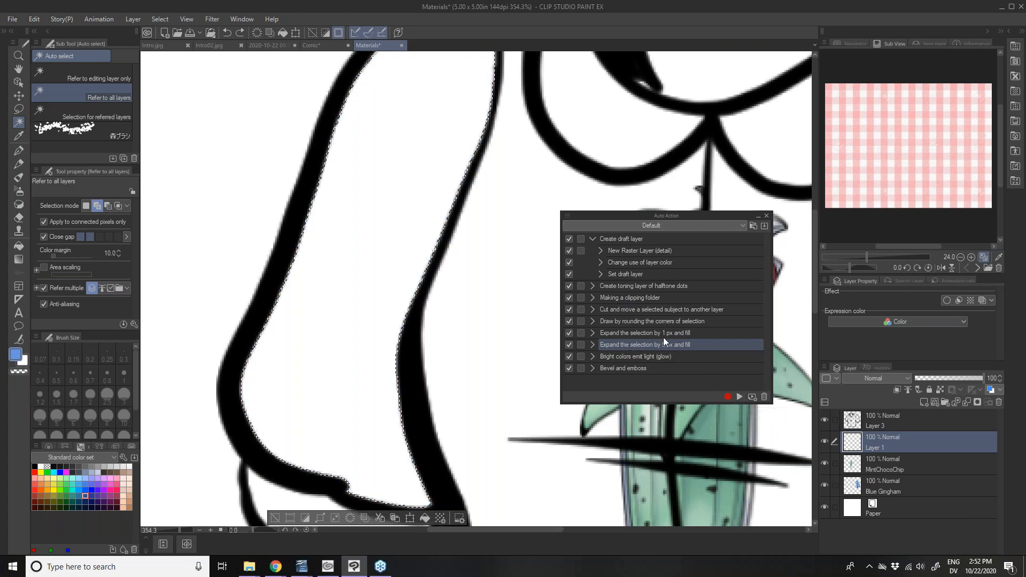
Run "Expand the selection by 5 px and fill" on the sleeve selection and inspect the fill along the line art
{"action": "left_click", "coordinate": [739, 397]}
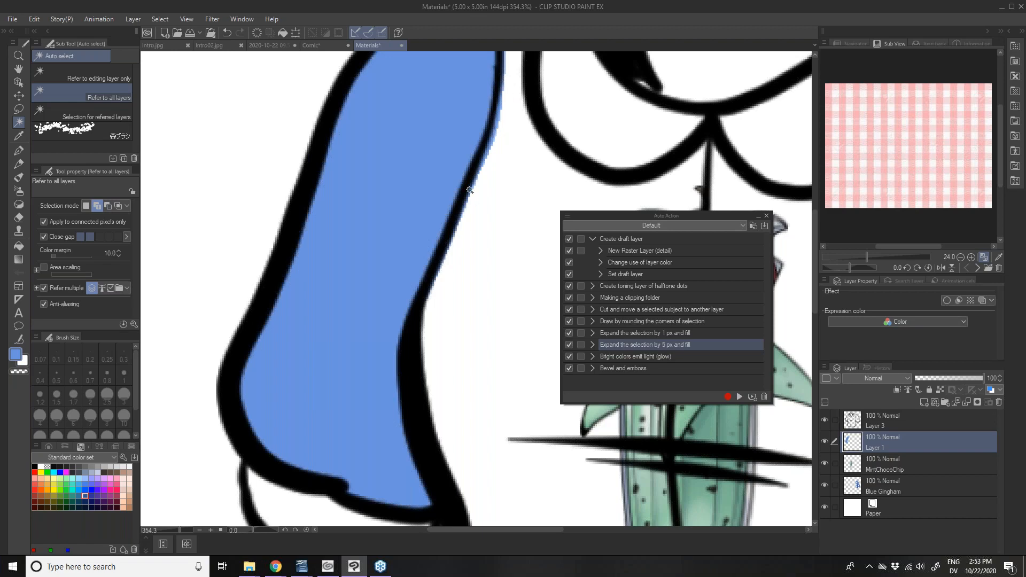
{"action": "scroll", "coordinate": [469, 190], "scroll_direction": "up", "scroll_amount": 1}
{"action": "scroll", "coordinate": [469, 189], "scroll_direction": "down", "scroll_amount": 3}
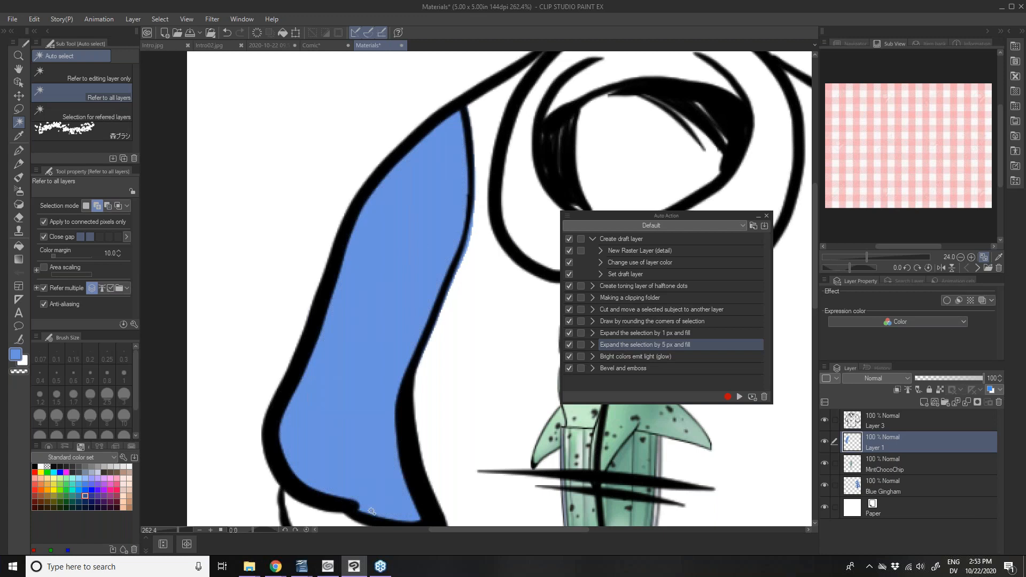
{"action": "scroll", "coordinate": [346, 357], "scroll_direction": "up", "scroll_amount": 2}
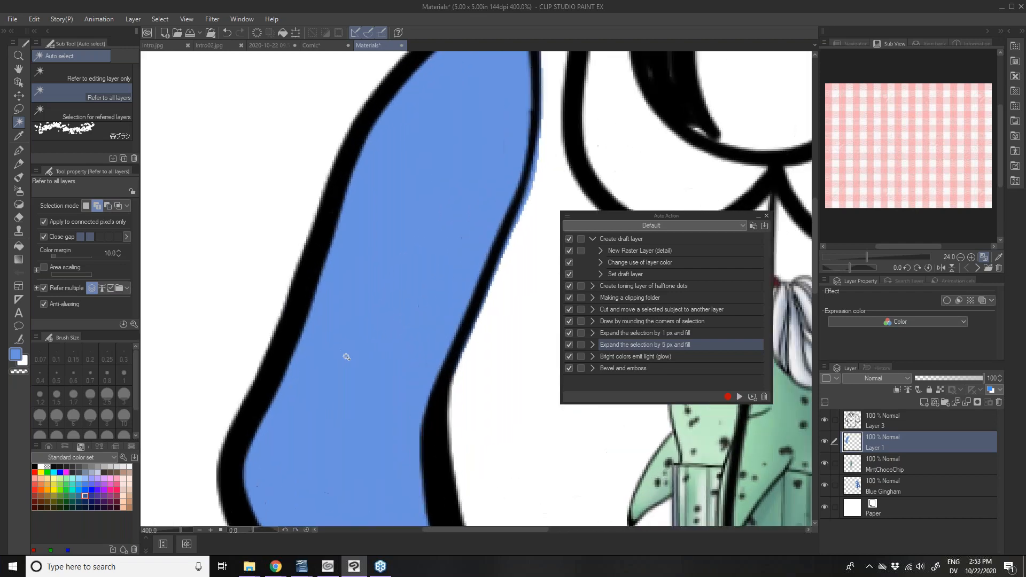
{"action": "scroll", "coordinate": [346, 357], "scroll_direction": "down", "scroll_amount": 3}
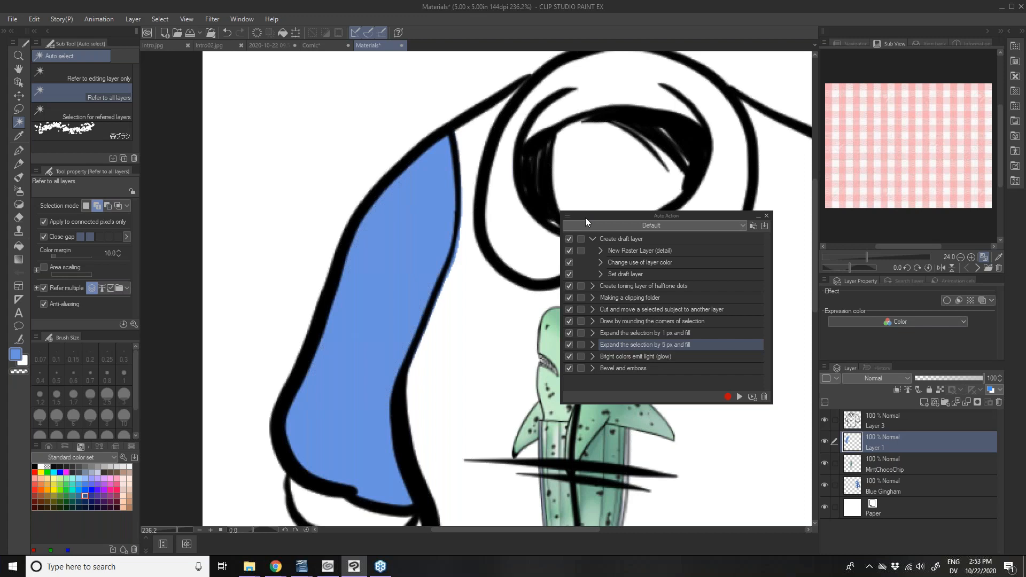
Dock the Auto Action palette back beside the Layer palette, expand the Material palette, and collapse the Sub View dock
{"action": "left_click_drag", "start_coordinate": [583, 215], "coordinate": [888, 368]}
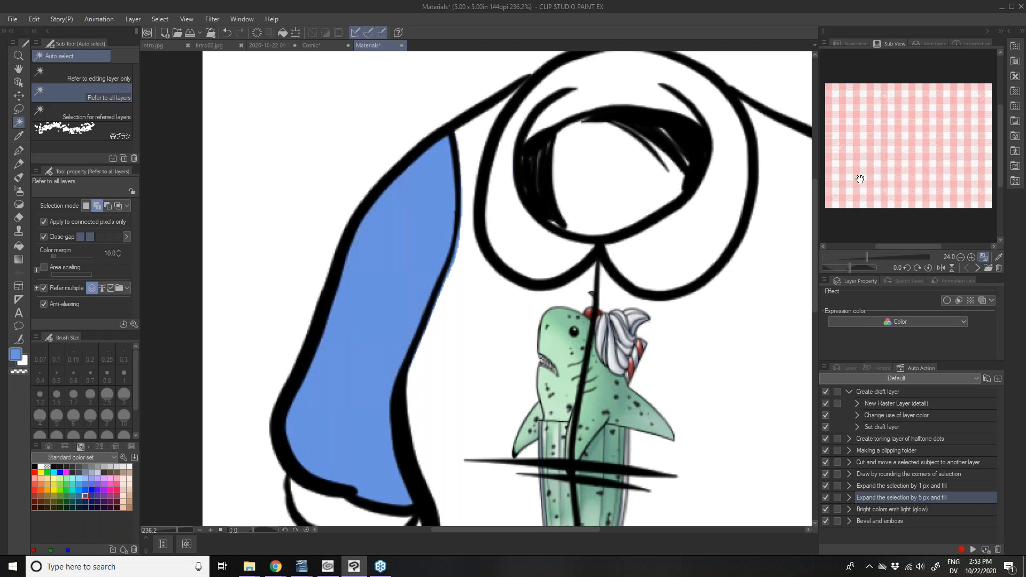
{"action": "left_click", "coordinate": [1012, 32]}
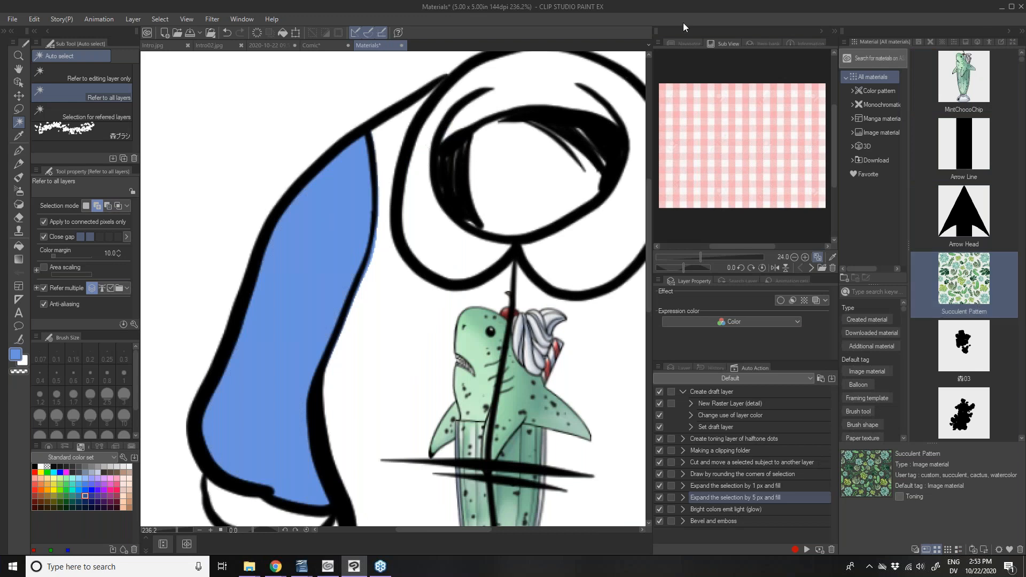
{"action": "left_click", "coordinate": [822, 31]}
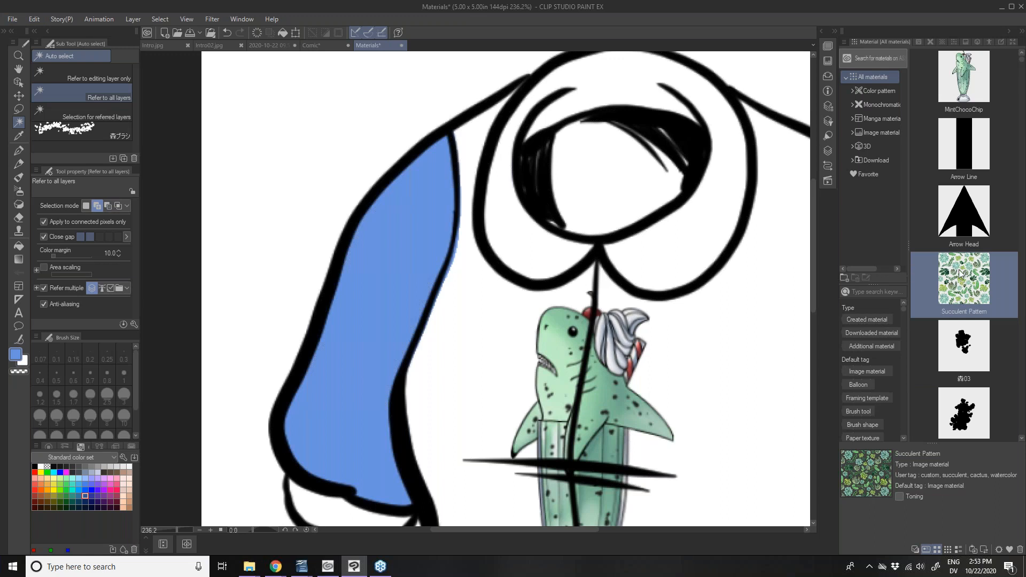
Open the SucculentPattern image from the 2020 art folder after checking the 05 Patterns folder under CSP Articles
{"action": "left_click", "coordinate": [17, 23]}
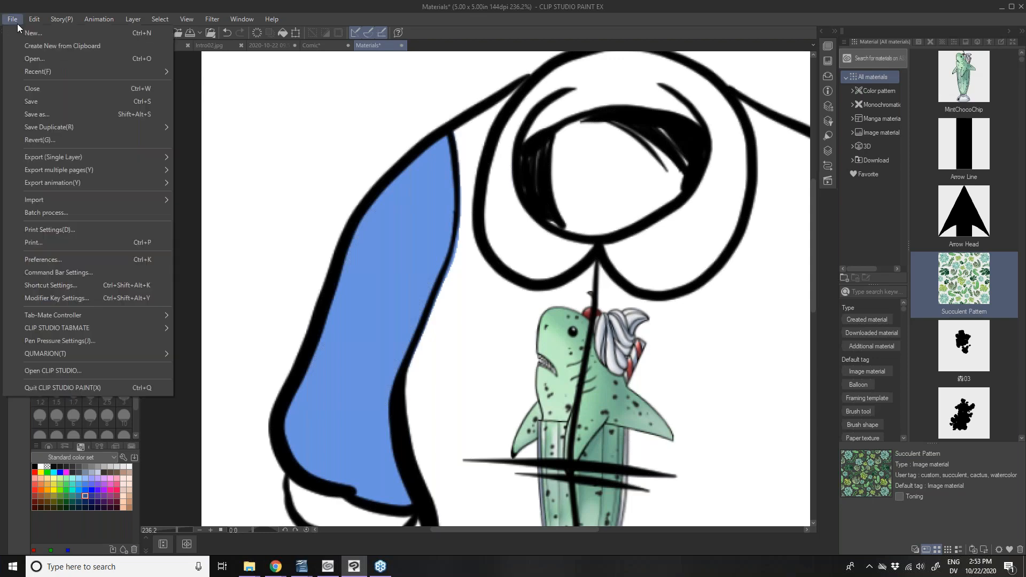
{"action": "left_click", "coordinate": [30, 59]}
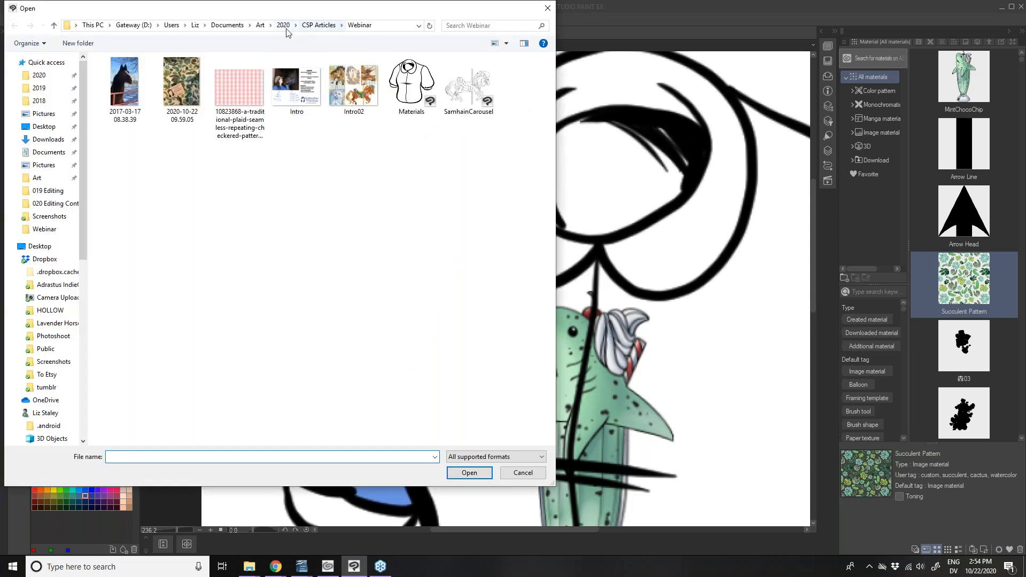
{"action": "left_click", "coordinate": [283, 26]}
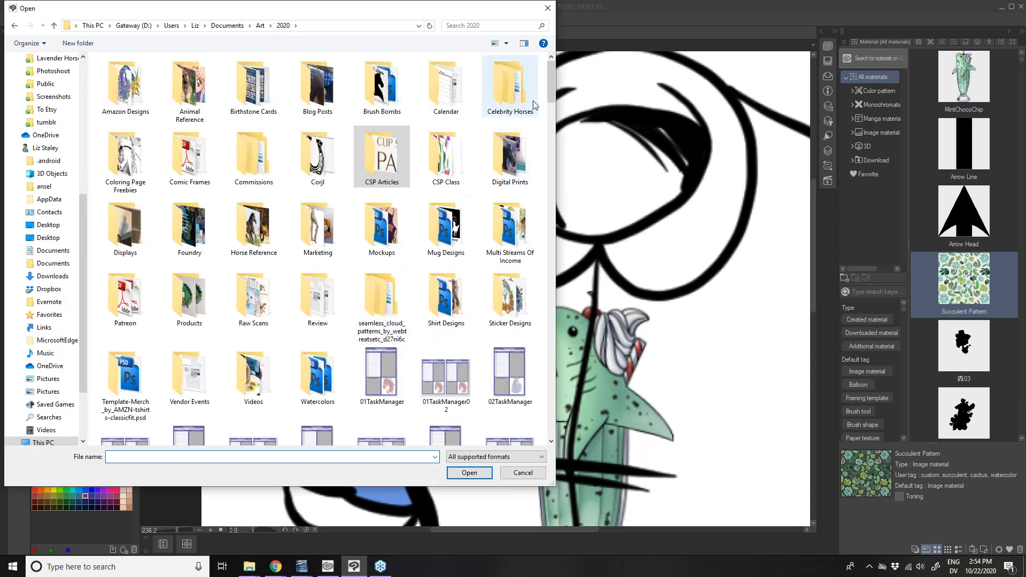
{"action": "double_click", "coordinate": [376, 160]}
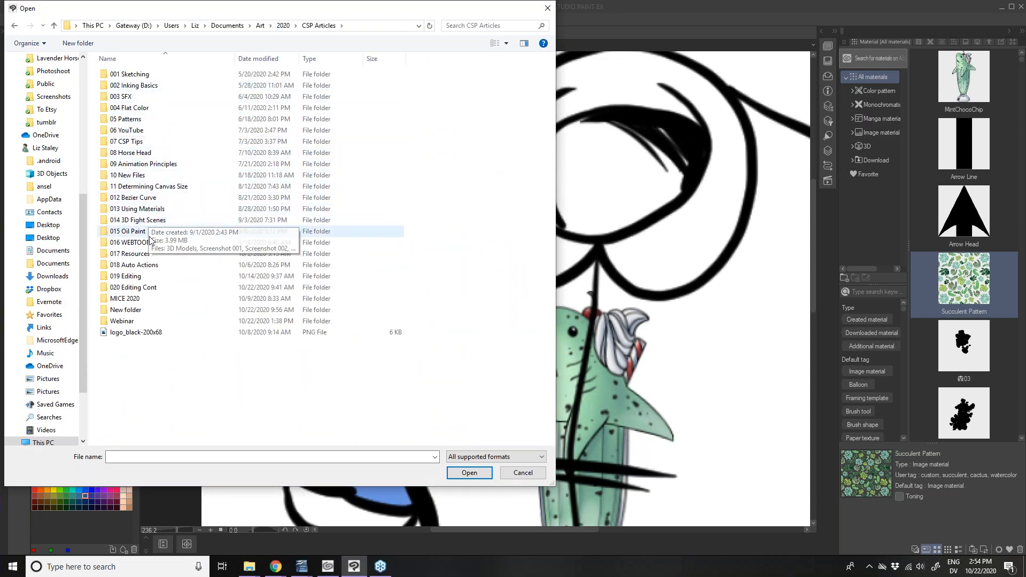
{"action": "double_click", "coordinate": [140, 118]}
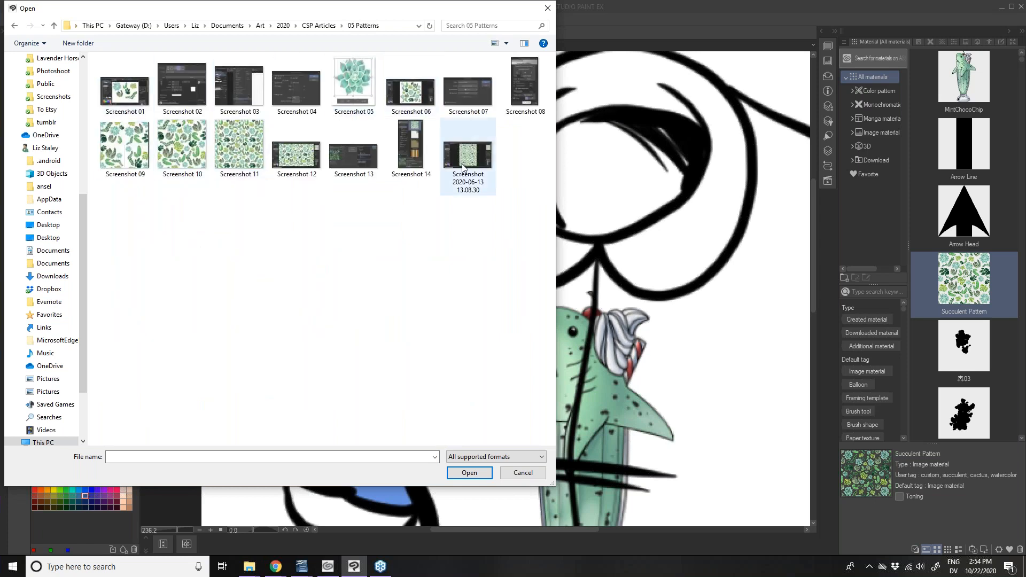
{"action": "left_click", "coordinate": [284, 25]}
{"action": "scroll", "coordinate": [450, 278], "scroll_direction": "down", "scroll_amount": 15}
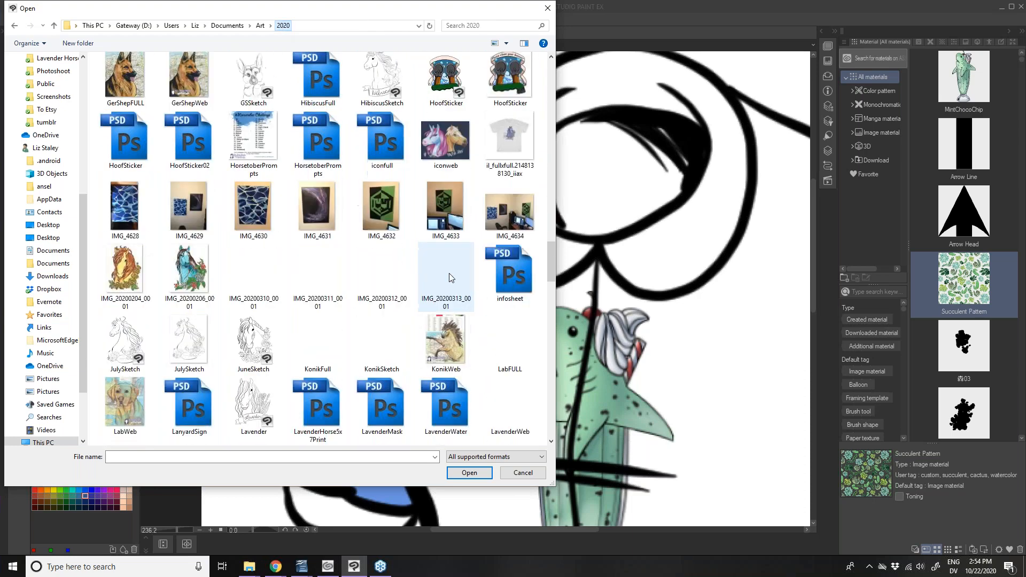
{"action": "scroll", "coordinate": [451, 277], "scroll_direction": "down", "scroll_amount": 5}
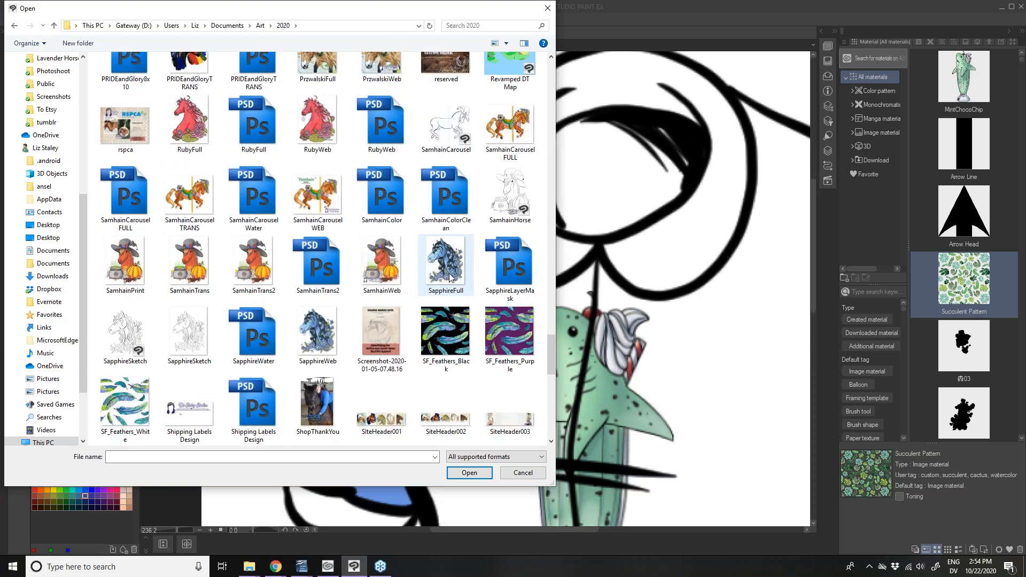
{"action": "scroll", "coordinate": [451, 277], "scroll_direction": "down", "scroll_amount": 3}
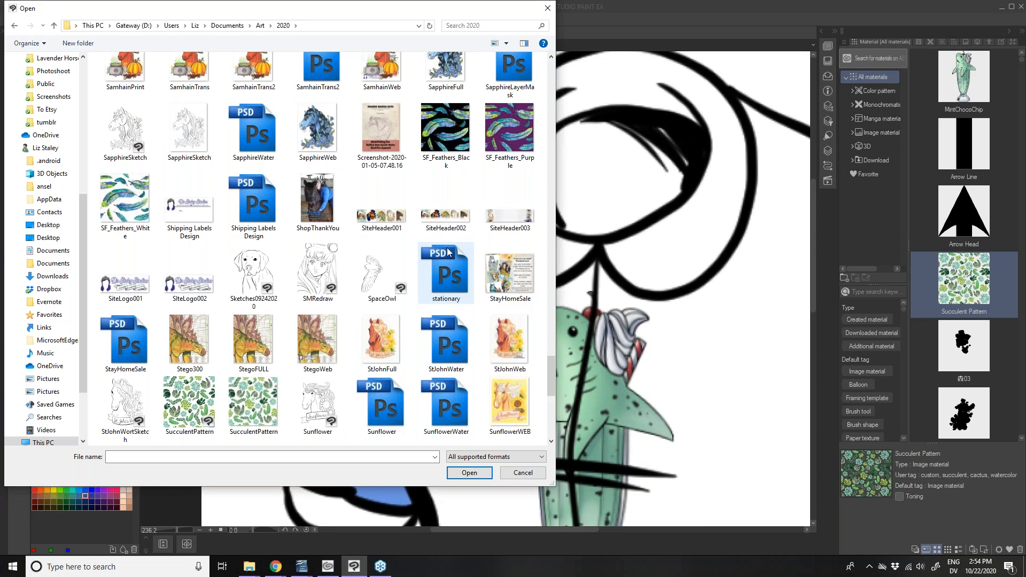
{"action": "left_click", "coordinate": [188, 407]}
{"action": "double_click", "coordinate": [188, 407]}
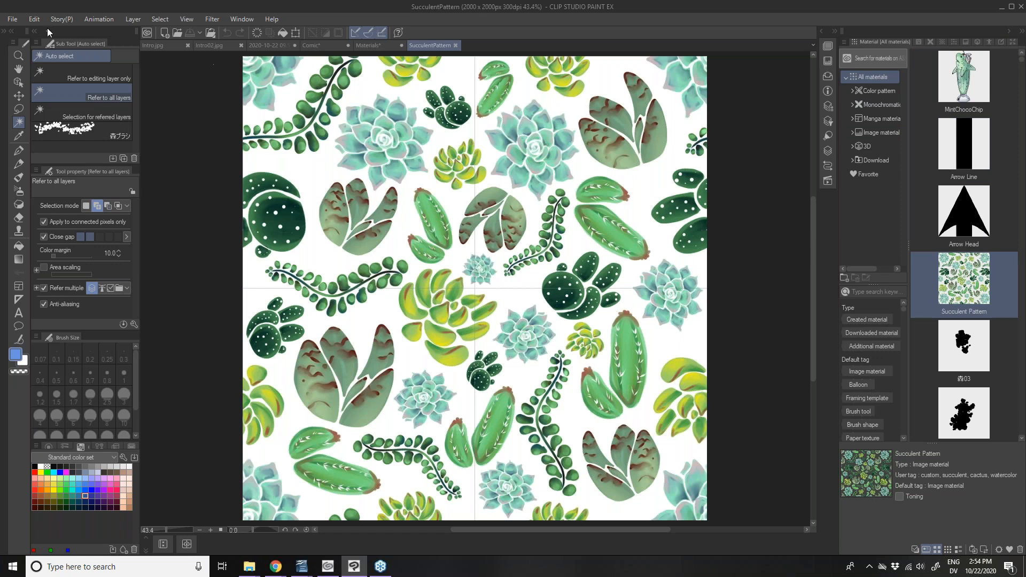
{"action": "left_click", "coordinate": [12, 21]}
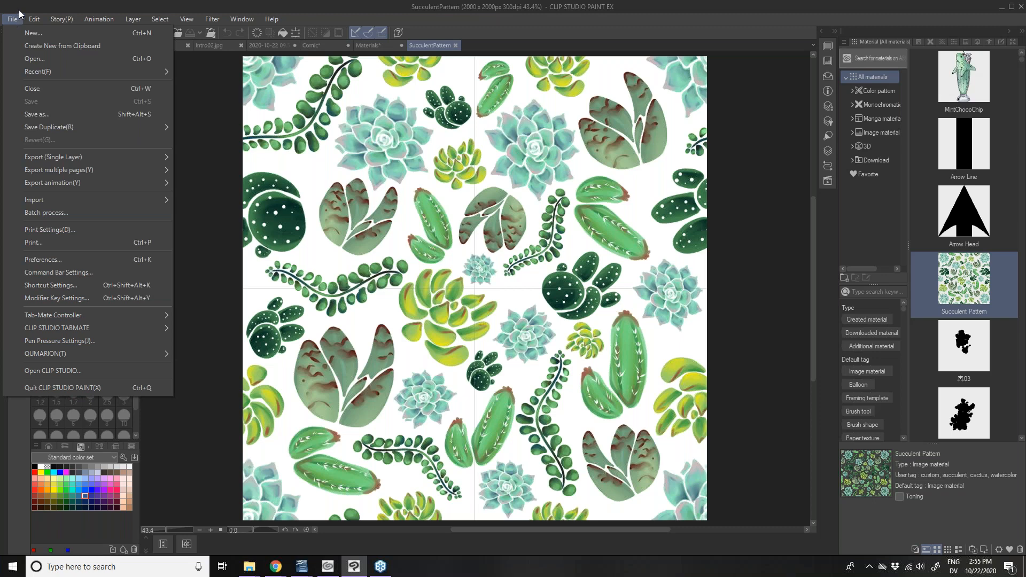
{"action": "left_click", "coordinate": [20, 7]}
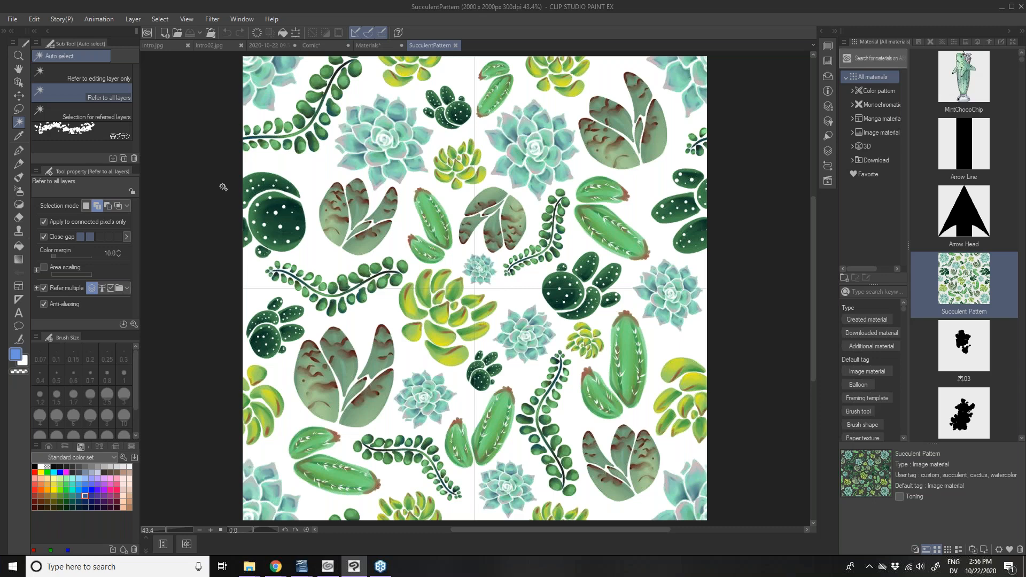
Expand the Sub View dock, collapse the Material palette, widen the dock, and compare the Navigator with Sub View
{"action": "left_click", "coordinate": [821, 33]}
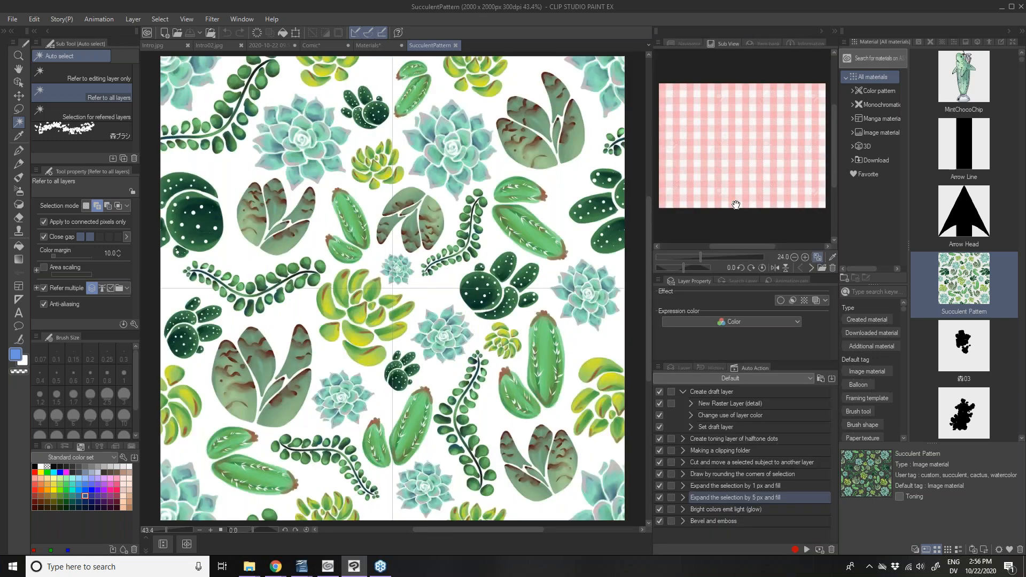
{"action": "left_click", "coordinate": [1010, 32]}
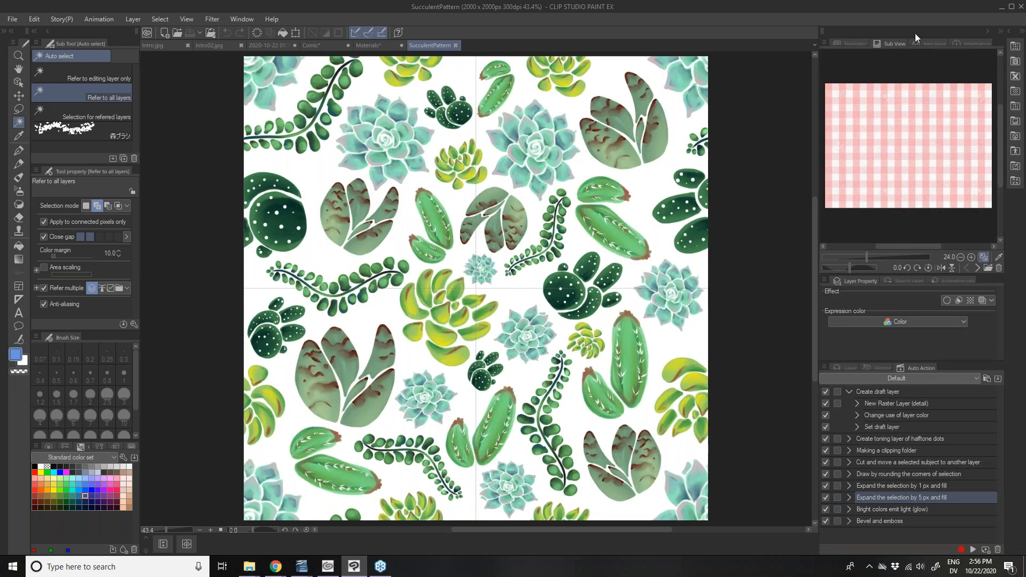
{"action": "left_click_drag", "start_coordinate": [816, 115], "coordinate": [775, 116]}
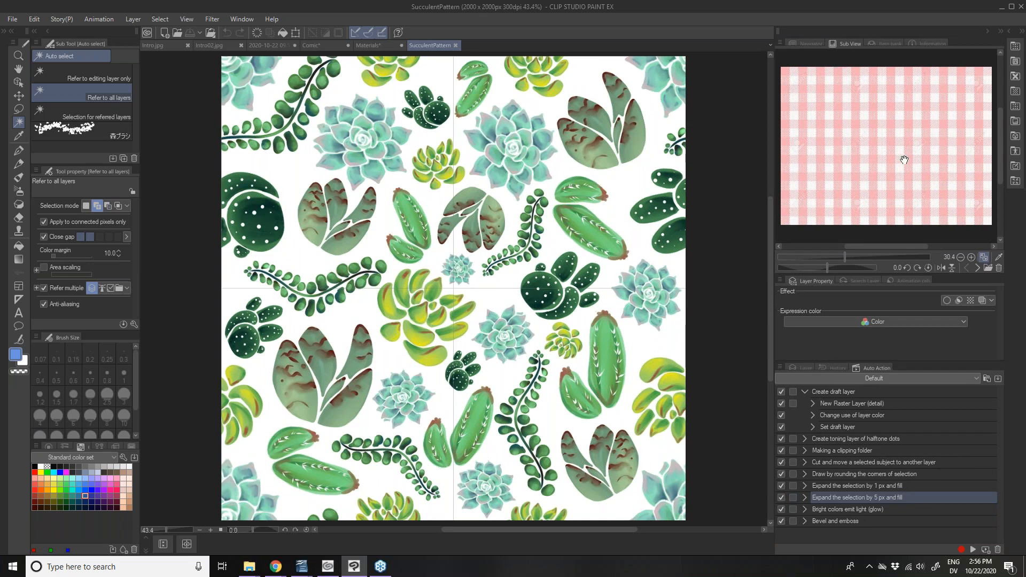
{"action": "left_click", "coordinate": [802, 43]}
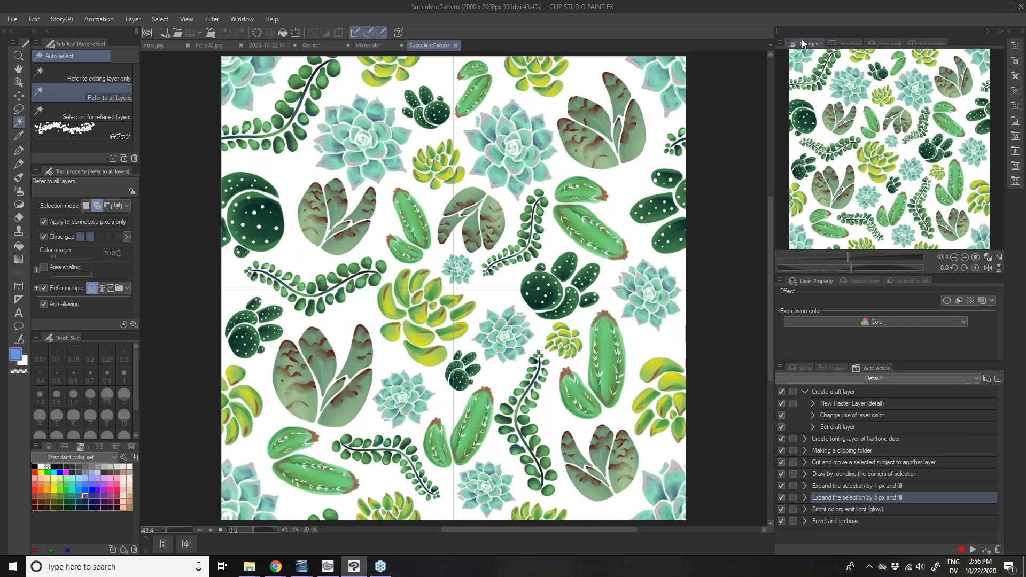
{"action": "left_click", "coordinate": [854, 43]}
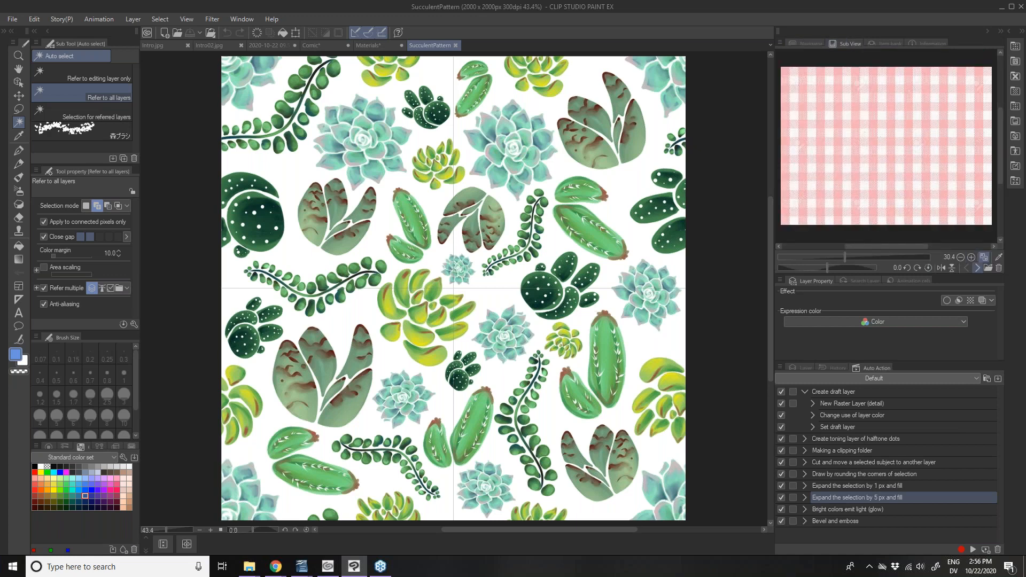
Advance Sub View to the carousel horse photo and import the horse photo 2017-03-17 08.38.39 from the Webinar folder
{"action": "left_click", "coordinate": [978, 268]}
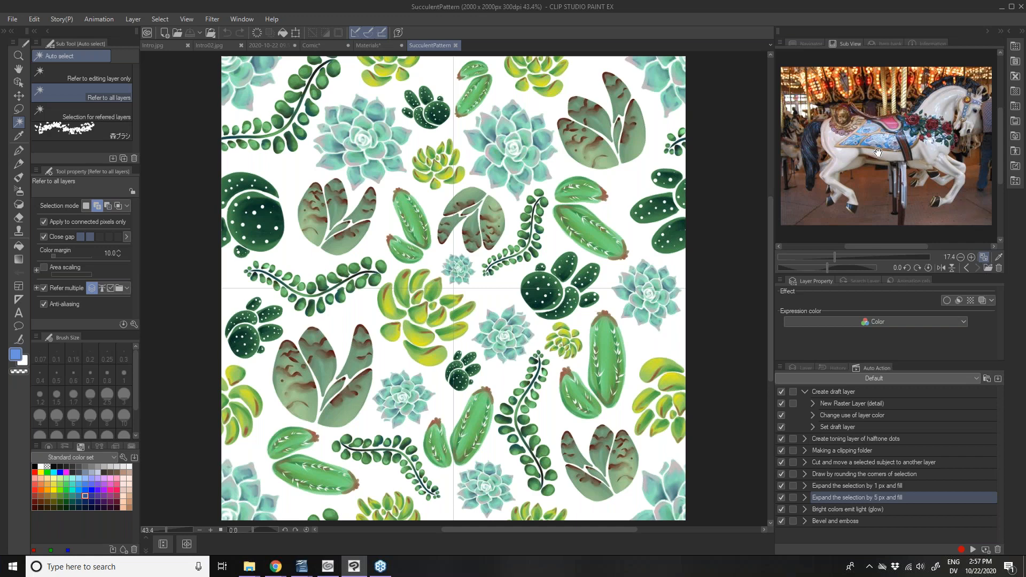
{"action": "left_click", "coordinate": [987, 268]}
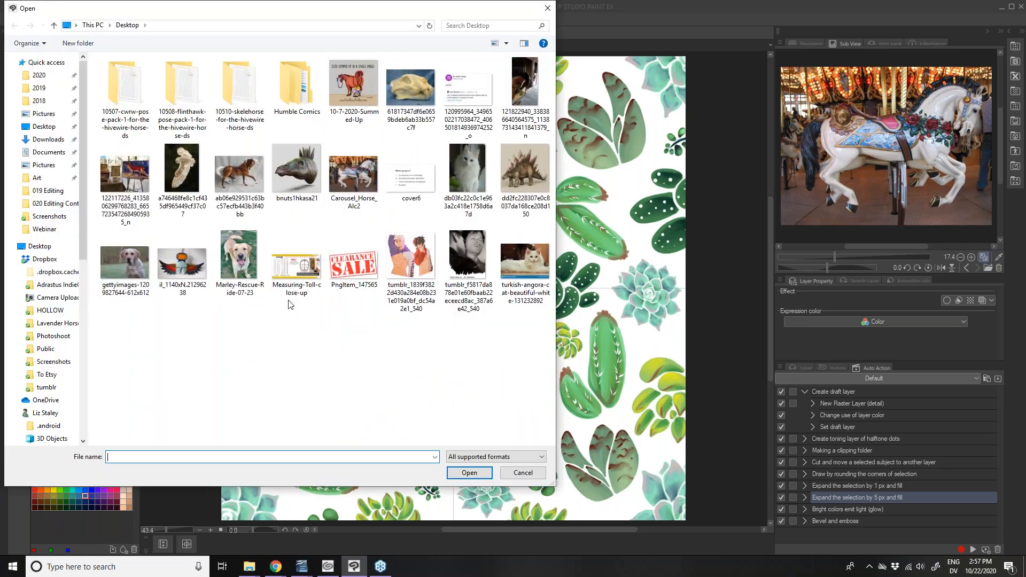
{"action": "left_click", "coordinate": [44, 228]}
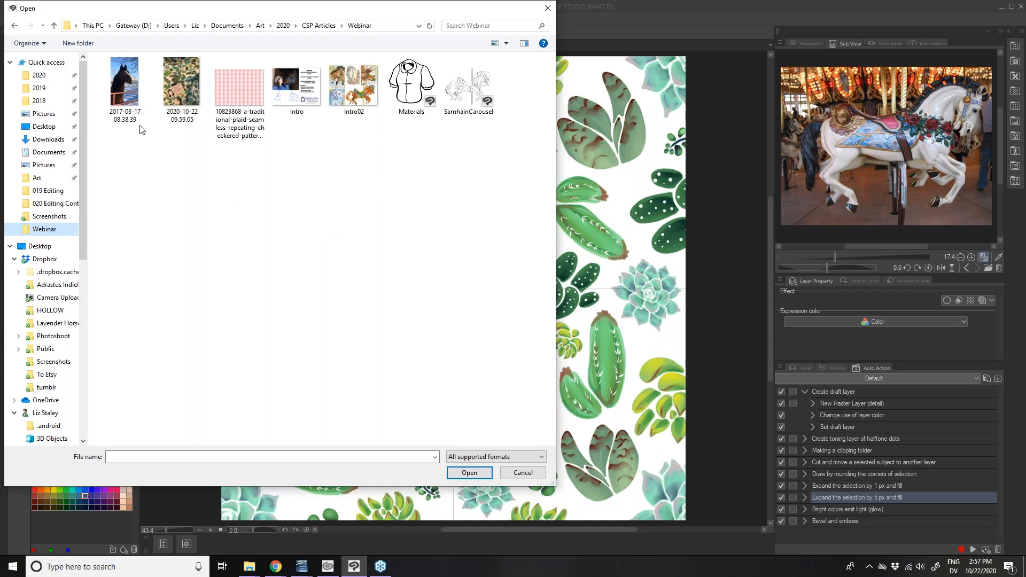
{"action": "left_click", "coordinate": [124, 86]}
{"action": "double_click", "coordinate": [123, 86]}
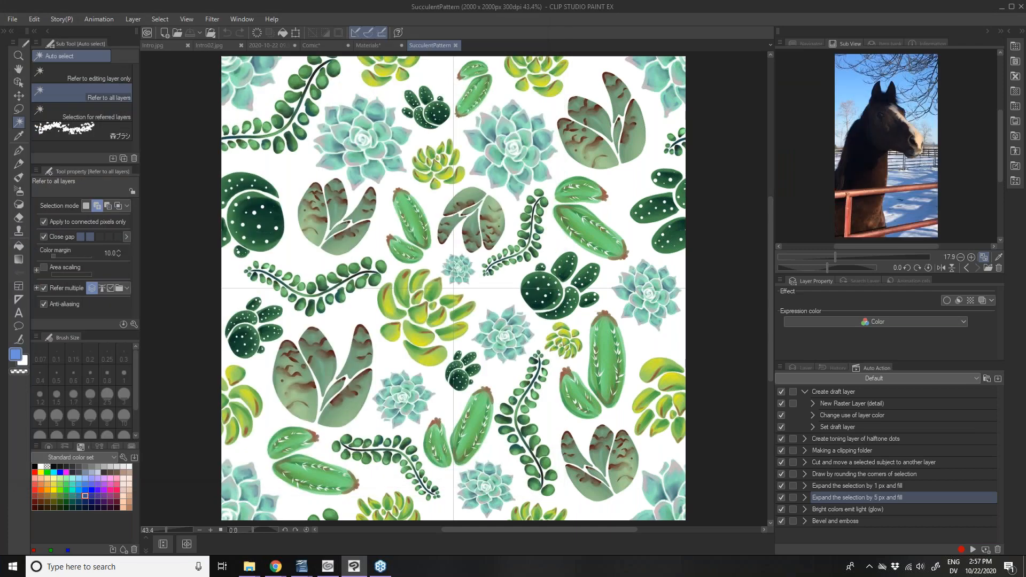
Zoom in and out on the horse photo in Sub View, settling at 33.3%
{"action": "scroll", "coordinate": [883, 163], "scroll_direction": "up", "scroll_amount": 4}
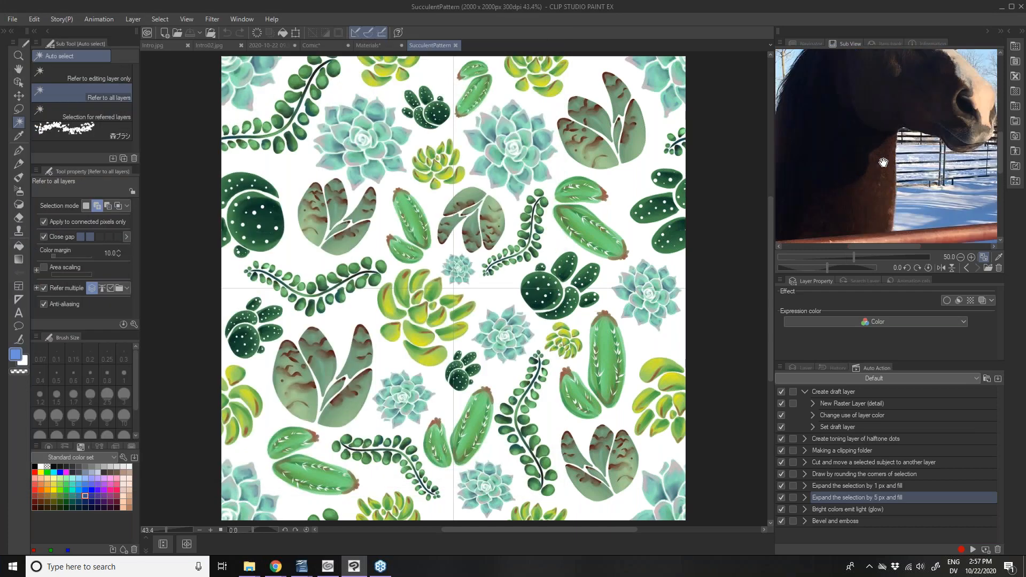
{"action": "scroll", "coordinate": [885, 128], "scroll_direction": "down", "scroll_amount": 3}
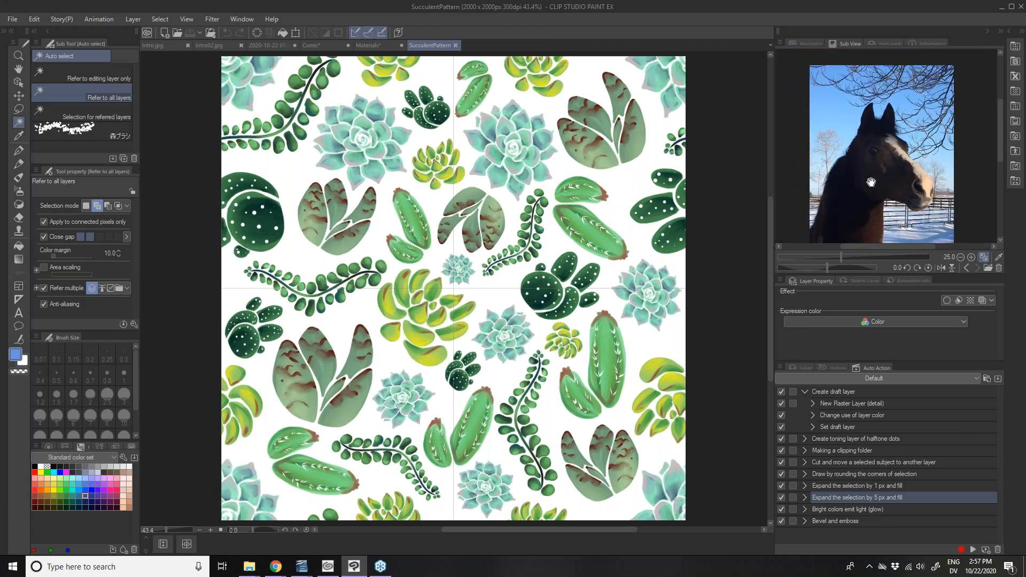
{"action": "scroll", "coordinate": [879, 177], "scroll_direction": "up", "scroll_amount": 2}
{"action": "scroll", "coordinate": [886, 173], "scroll_direction": "down", "scroll_amount": 1}
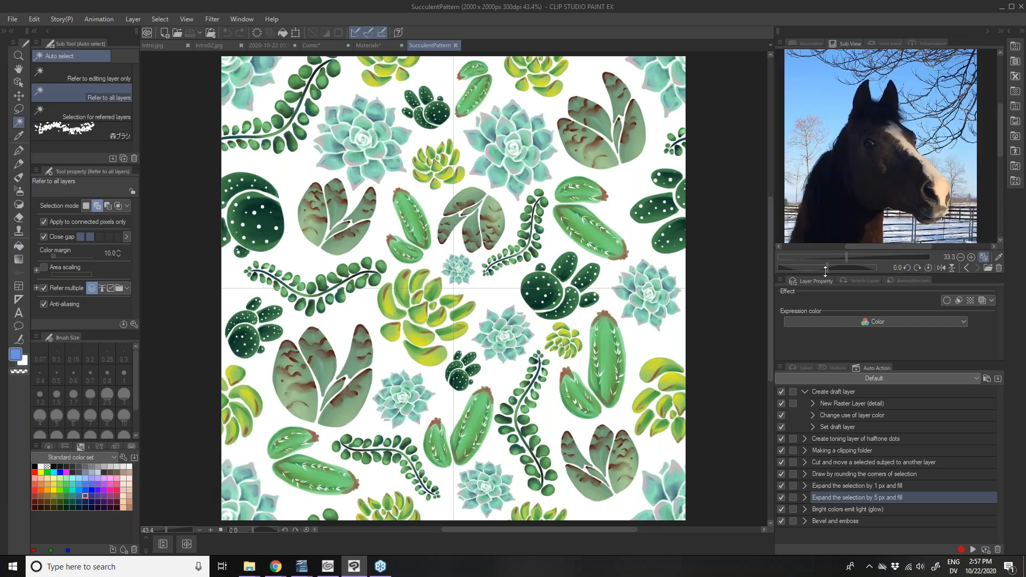
Flip the Sub View horse photo horizontally, try tilting it, reset its rotation, and zoom out to 16.7%
{"action": "mouse_move", "coordinate": [827, 269]}
{"action": "left_mouse_down"}
{"action": "mouse_move", "coordinate": [845, 262]}
{"action": "mouse_move", "coordinate": [829, 266]}
{"action": "left_mouse_up"}
{"action": "left_click", "coordinate": [940, 268]}
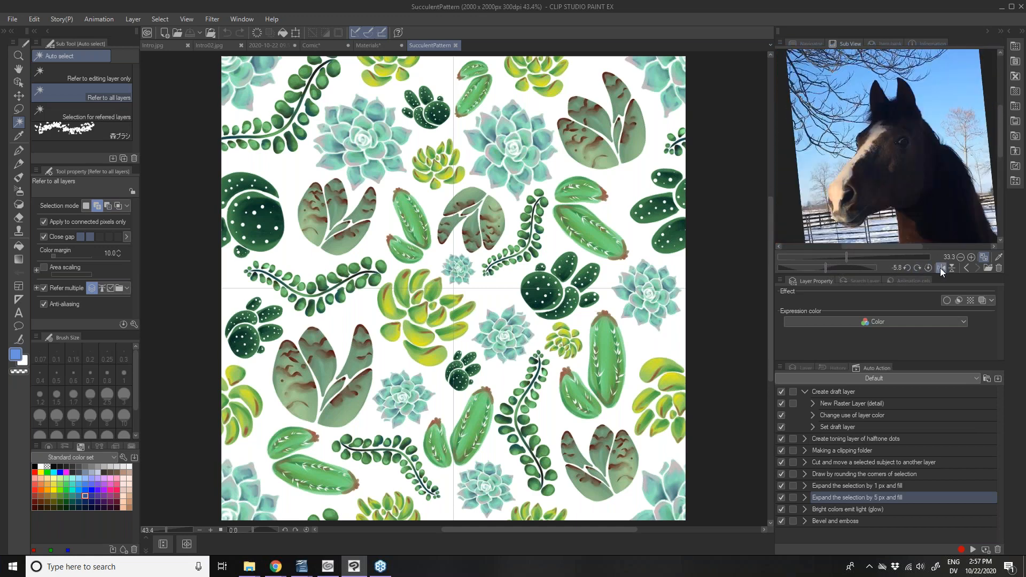
{"action": "left_click_drag", "start_coordinate": [822, 269], "coordinate": [829, 267]}
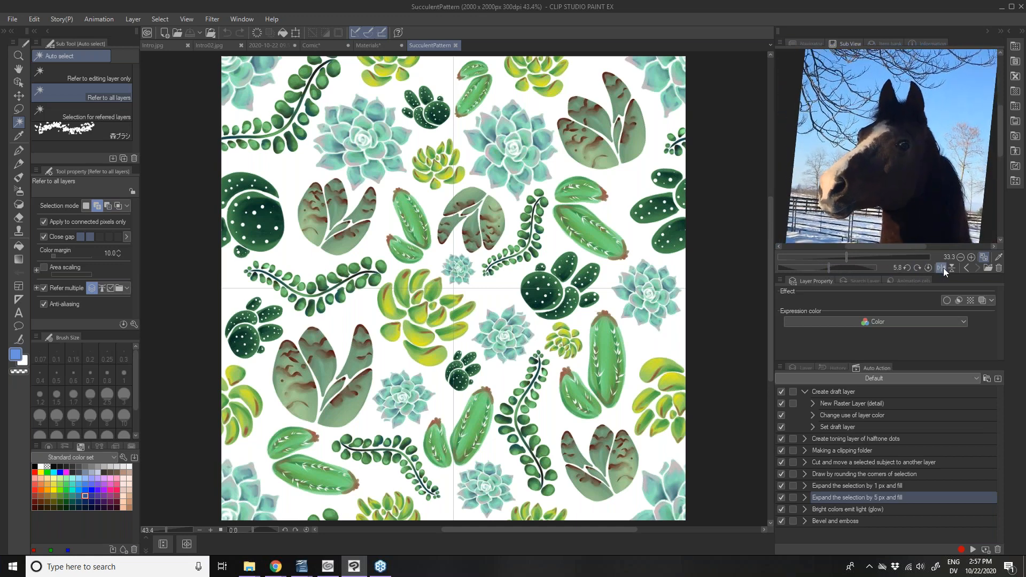
{"action": "left_click", "coordinate": [929, 268]}
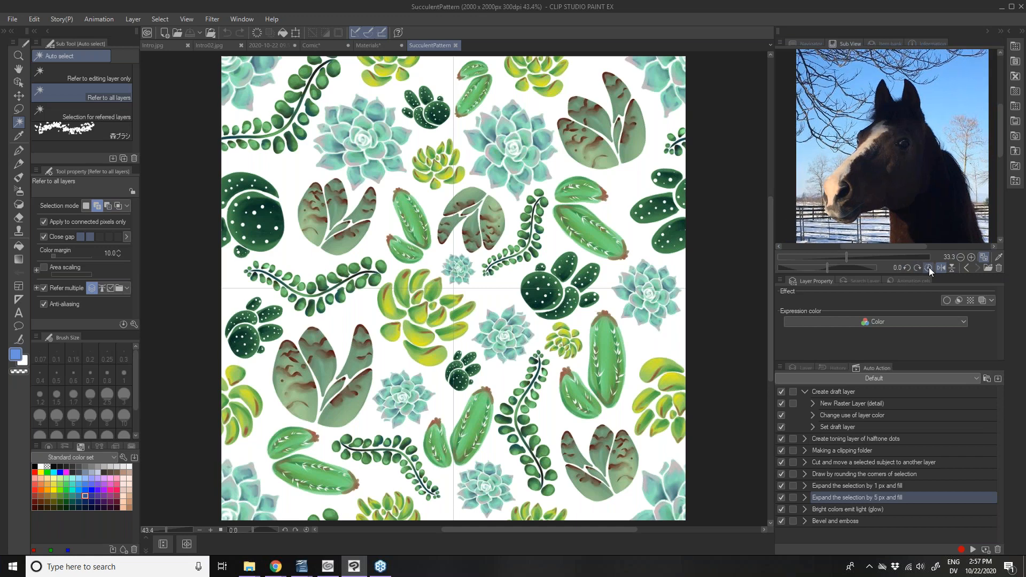
{"action": "scroll", "coordinate": [901, 188], "scroll_direction": "down", "scroll_amount": 2}
{"action": "left_click_drag", "start_coordinate": [900, 187], "coordinate": [879, 125]}
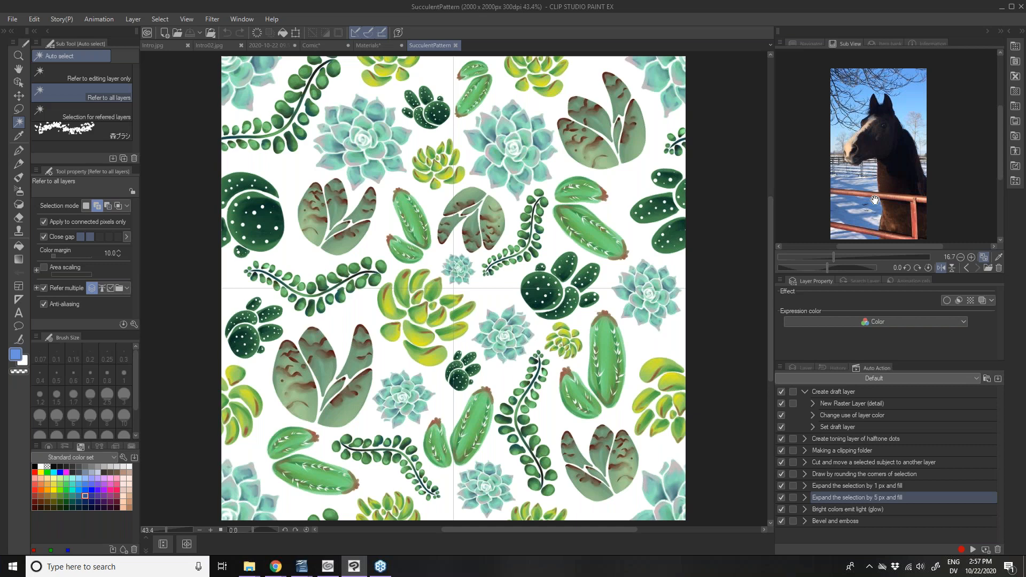
Cycle through the Sub View images from the pink gingham to the carousel horse and back to the horse photo
{"action": "left_click", "coordinate": [966, 267]}
{"action": "left_click", "coordinate": [965, 267]}
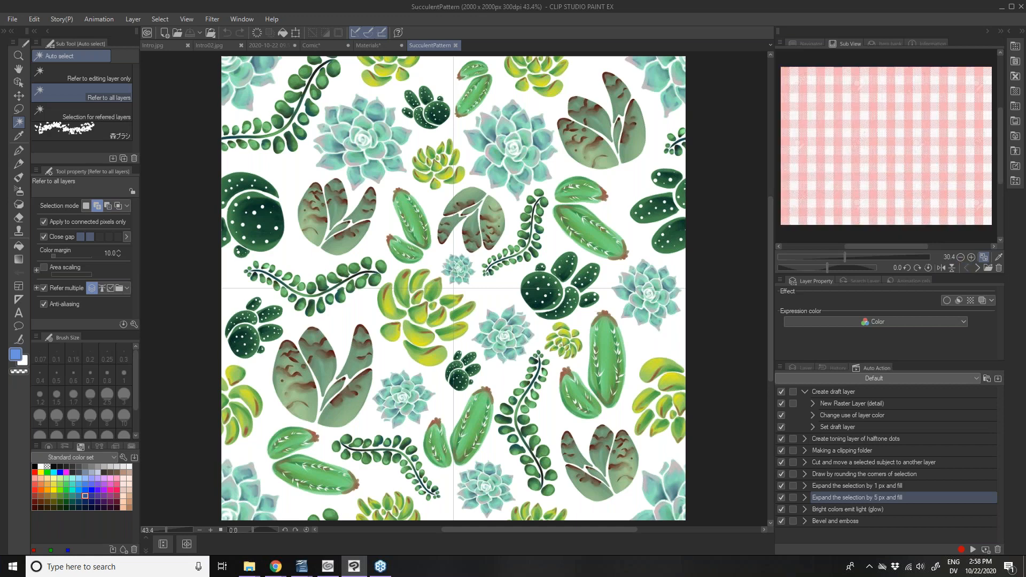
{"action": "left_click", "coordinate": [976, 268]}
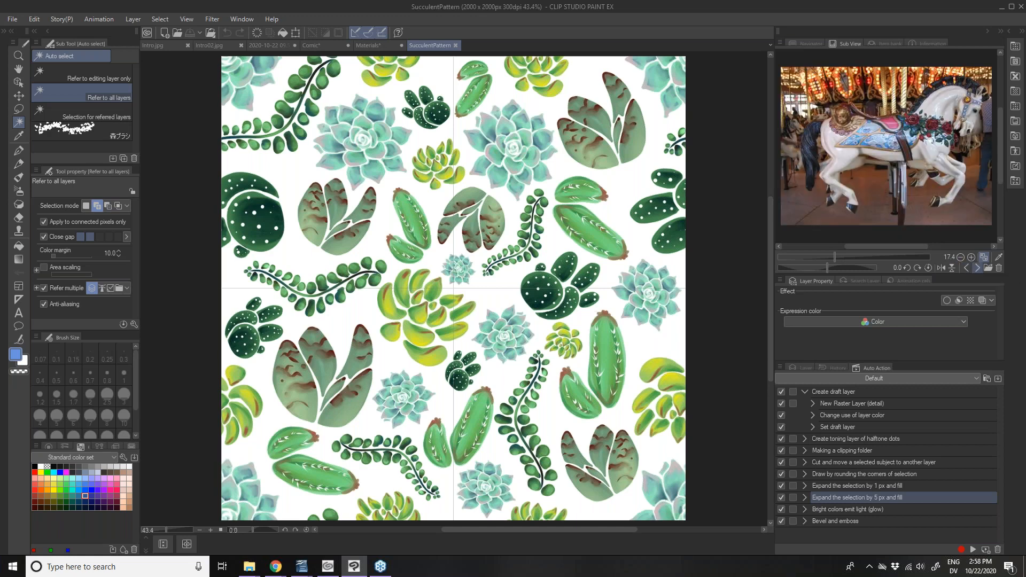
{"action": "left_click", "coordinate": [976, 267]}
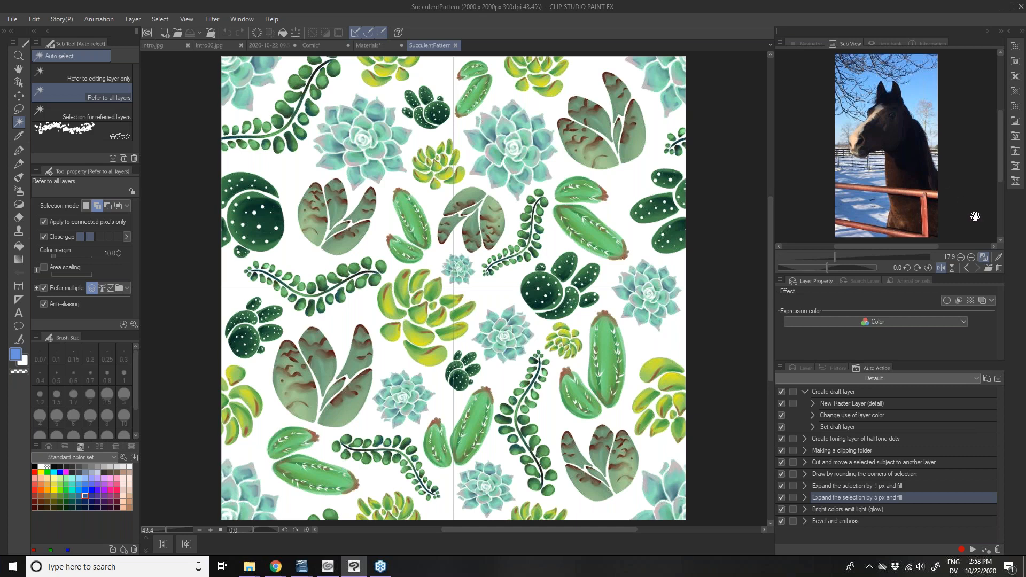
Sample colors from the Sub View horse photo with the eyedropper, ending on the reddish fence
{"action": "left_click", "coordinate": [998, 260]}
{"action": "left_click", "coordinate": [861, 213]}
{"action": "left_click", "coordinate": [929, 211]}
Remove all the images from Sub View and bring the Layer palette to the front
{"action": "left_click", "coordinate": [999, 268]}
{"action": "left_click", "coordinate": [1000, 268]}
{"action": "left_click", "coordinate": [1000, 268]}
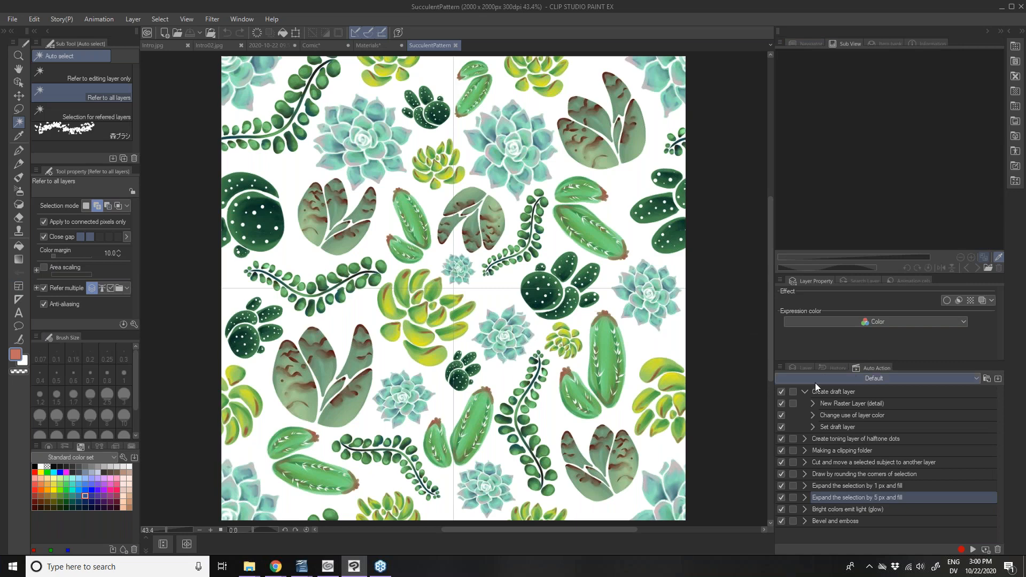
{"action": "left_click", "coordinate": [804, 368]}
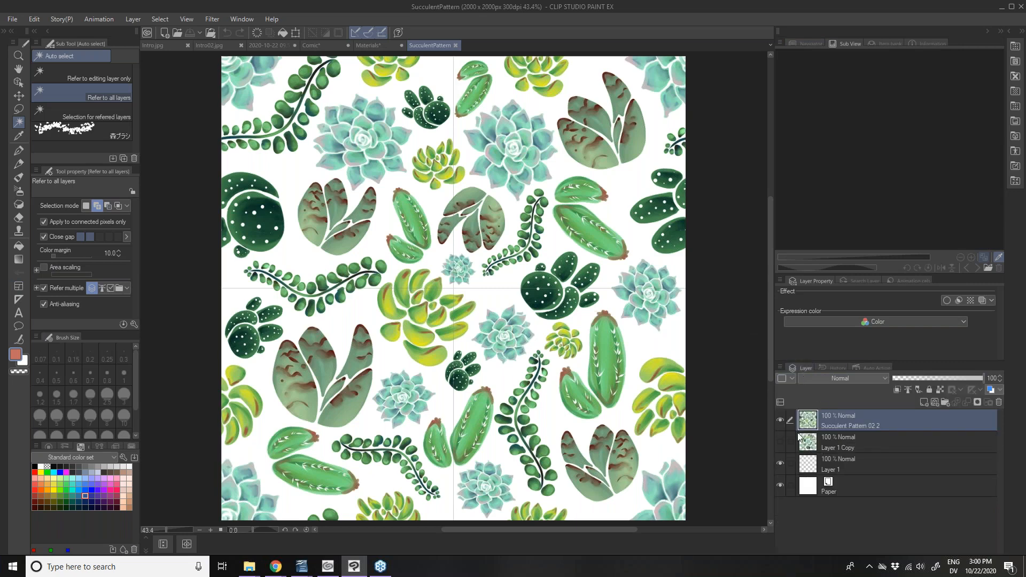
Hide the Succulent Pattern 02 2 layer and show it again
{"action": "left_click", "coordinate": [781, 419]}
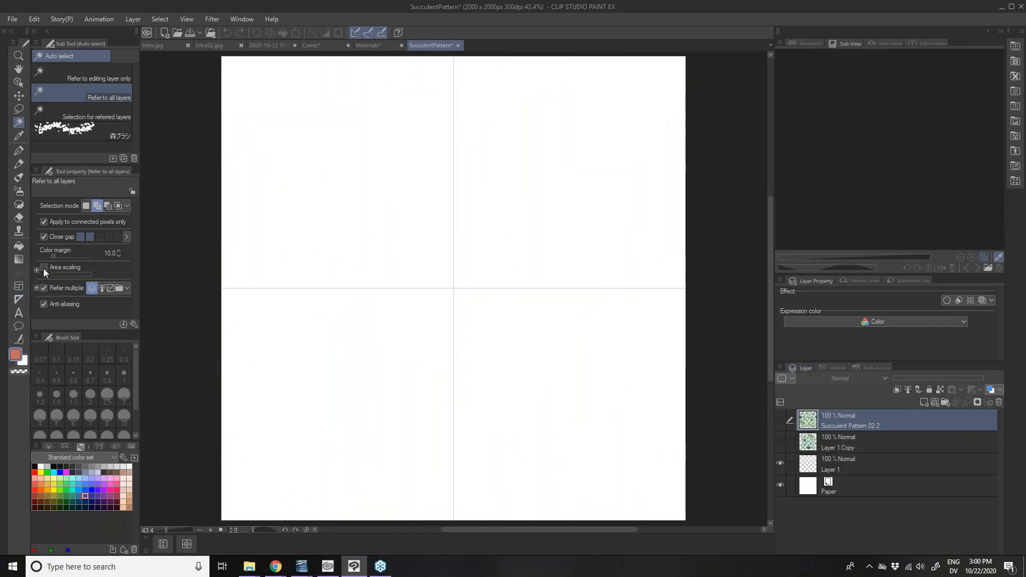
{"action": "left_click", "coordinate": [781, 420]}
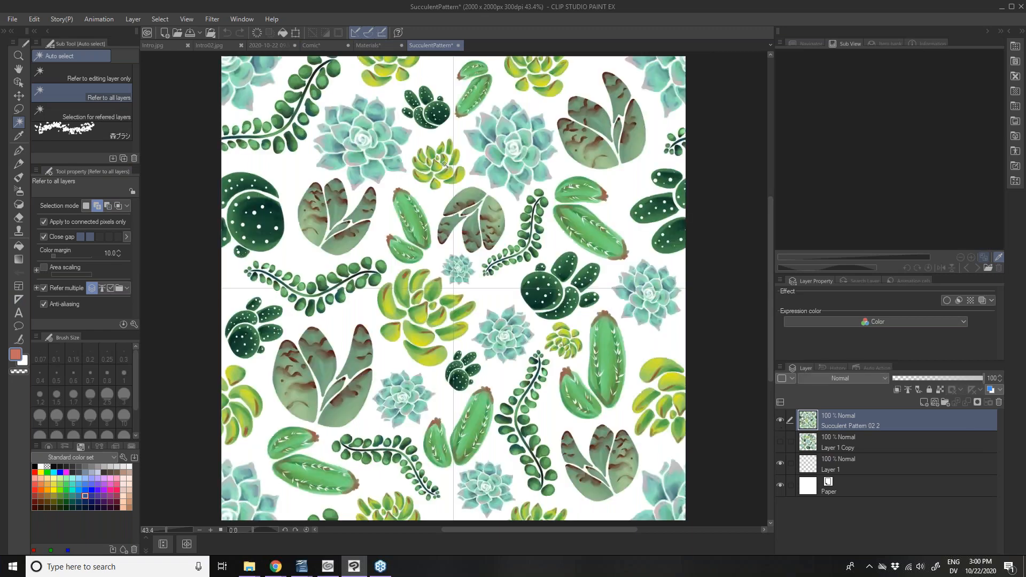
Create a new 7.00 x 10.50 in comic page at 300 dpi and set the drawing color to black
{"action": "left_click", "coordinate": [165, 33]}
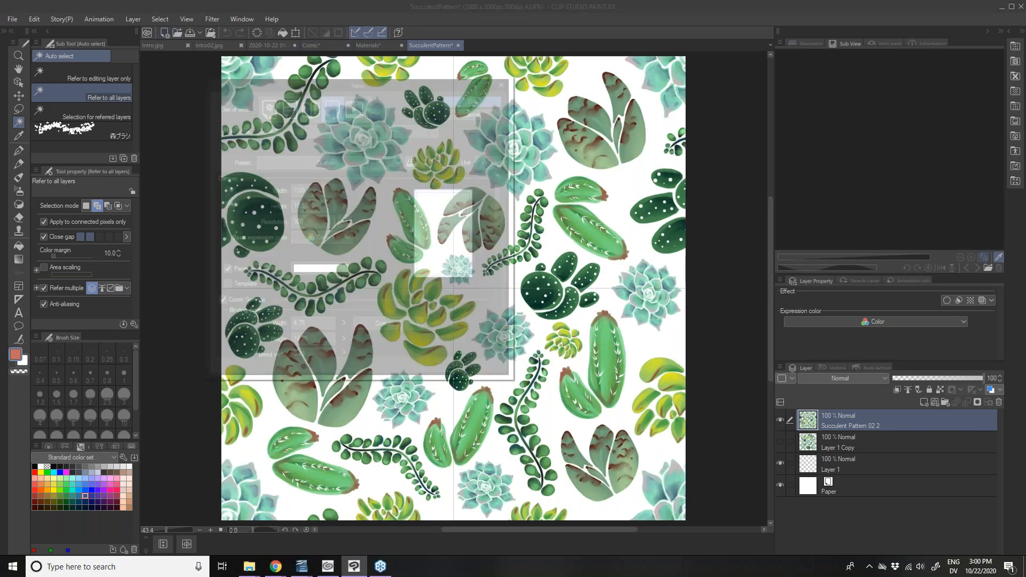
{"action": "left_click", "coordinate": [462, 98]}
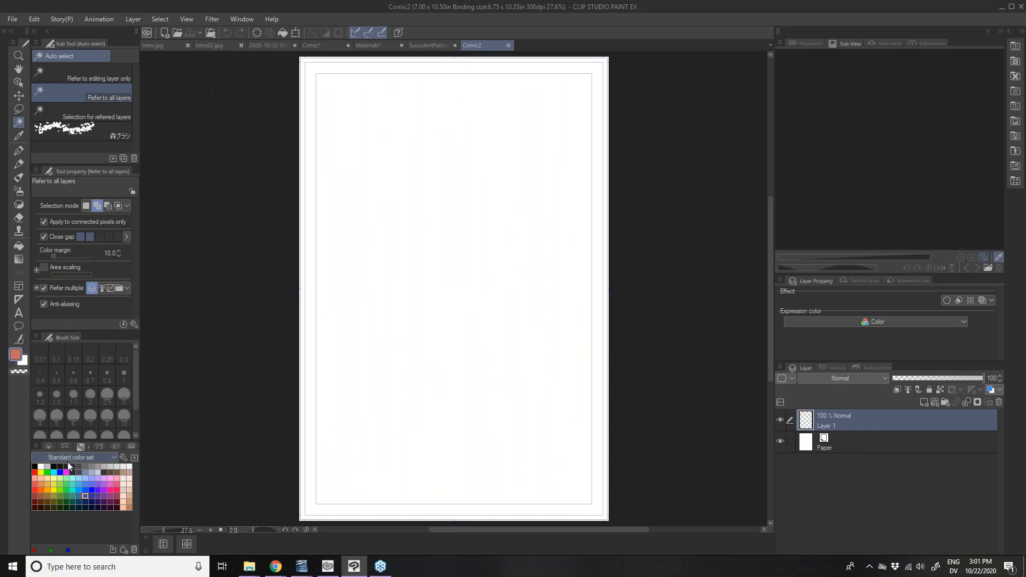
{"action": "left_click", "coordinate": [35, 467]}
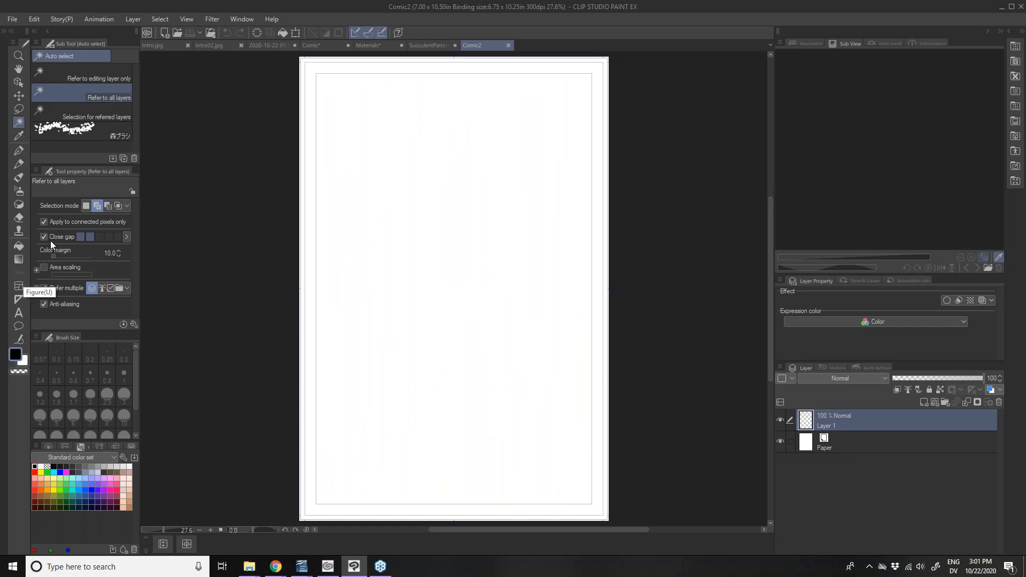
Add a vanishing point near the middle of the page with the Perspective ruler, on its own layer
{"action": "left_click", "coordinate": [20, 299]}
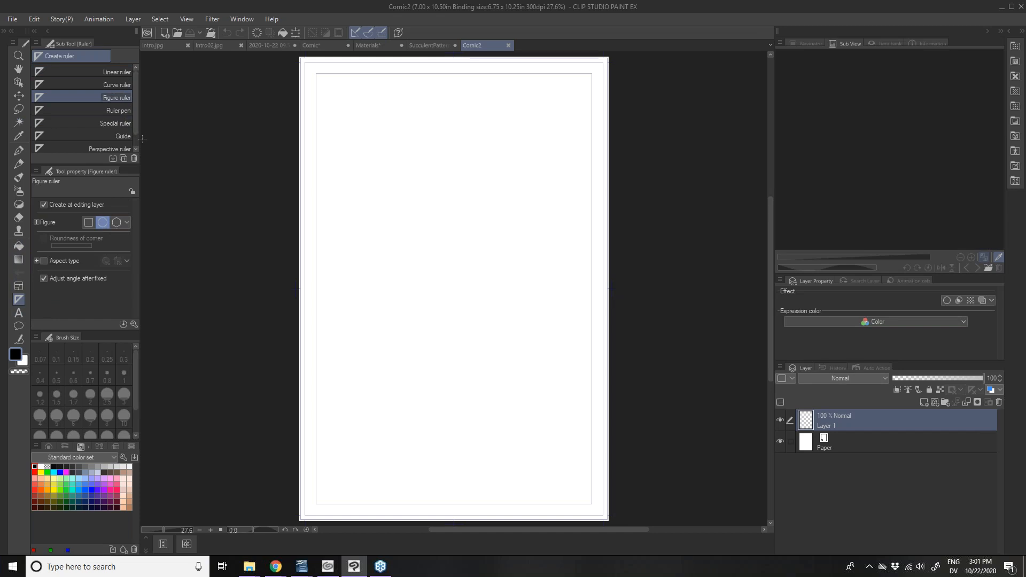
{"action": "left_click_drag", "start_coordinate": [142, 138], "coordinate": [159, 138]}
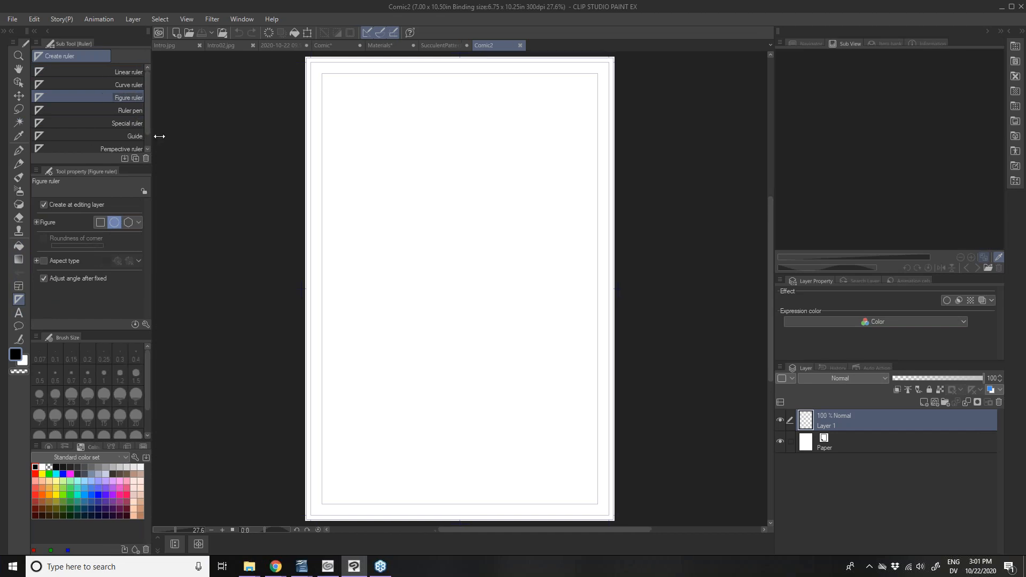
{"action": "left_click", "coordinate": [75, 145]}
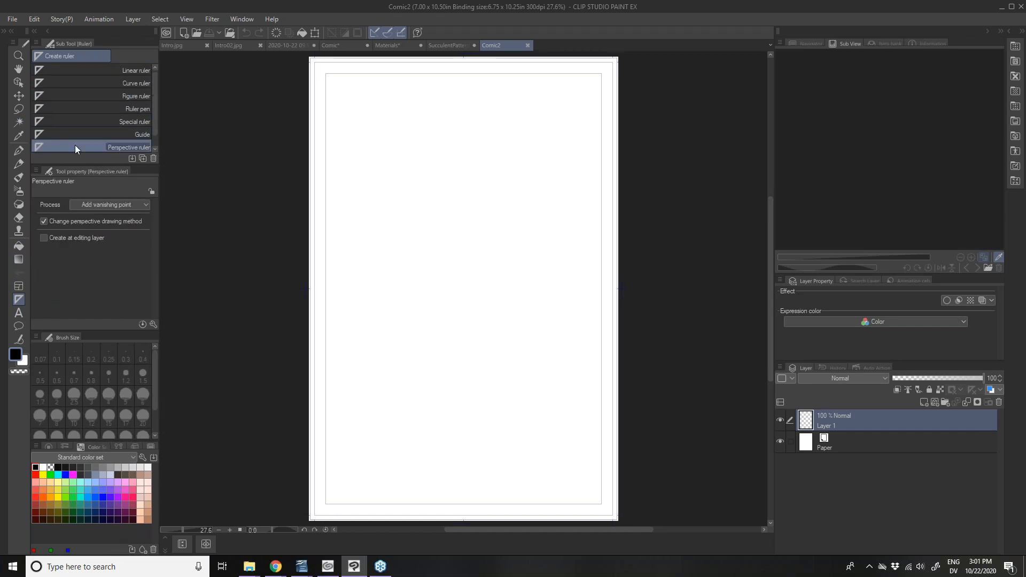
{"action": "scroll", "coordinate": [155, 142], "scroll_direction": "down", "scroll_amount": 1}
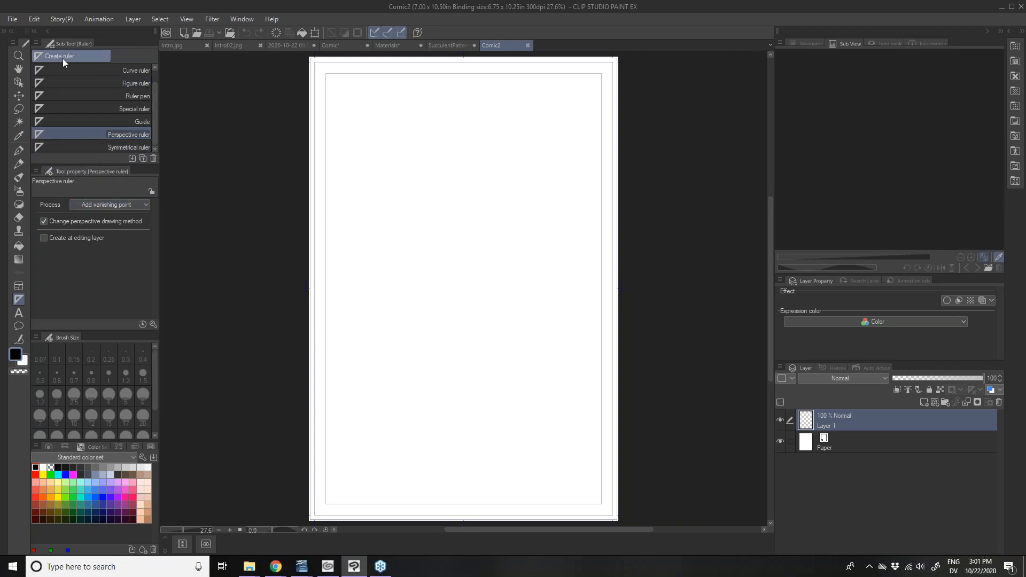
{"action": "left_click", "coordinate": [92, 206]}
{"action": "left_click", "coordinate": [93, 207]}
{"action": "left_click_drag", "start_coordinate": [345, 266], "coordinate": [502, 267]}
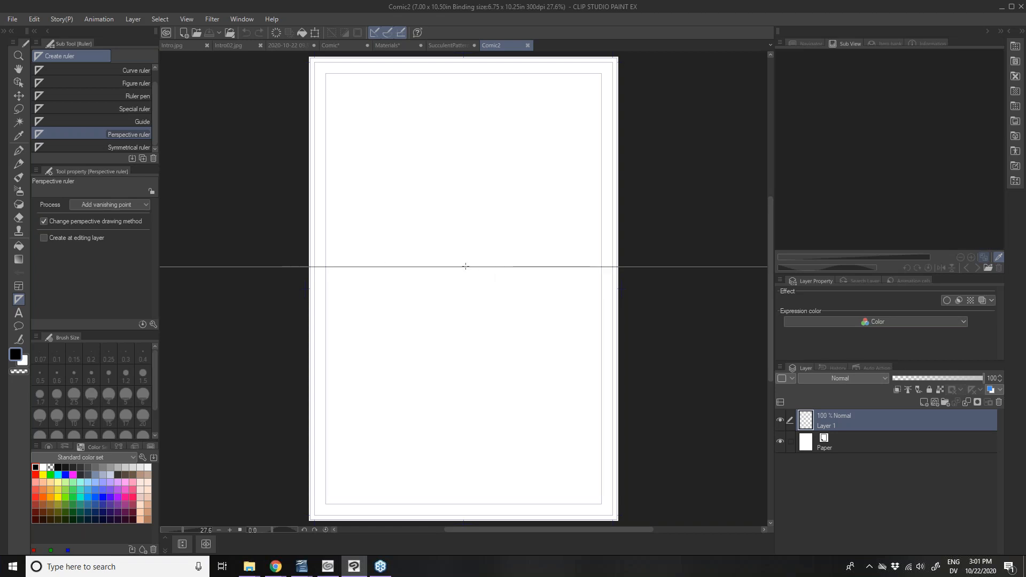
{"action": "left_click_drag", "start_coordinate": [466, 266], "coordinate": [478, 325]}
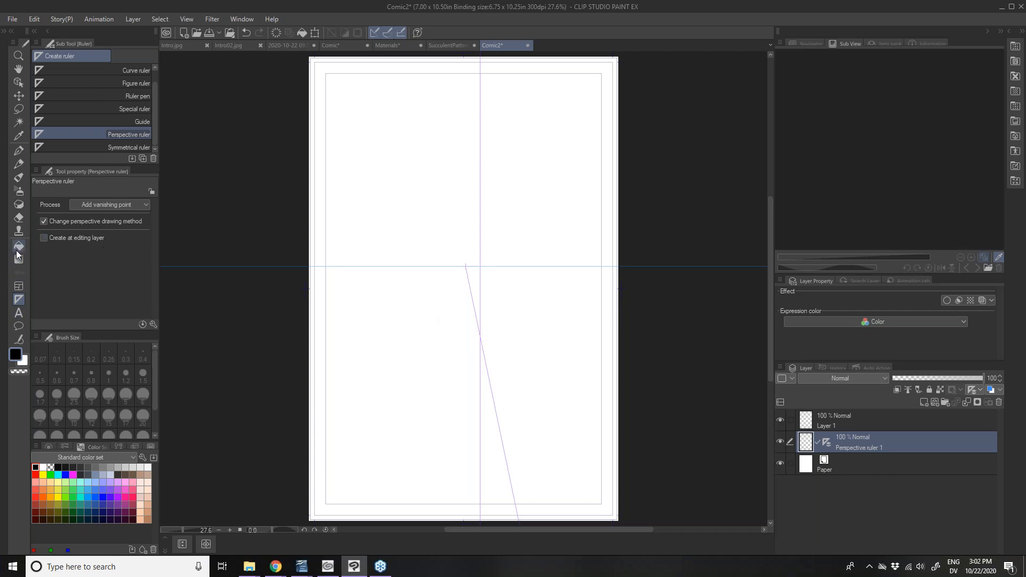
Draw the horizon and several receding ground lines snapped to the vanishing point with the Expressive pen at size 3.50
{"action": "left_click", "coordinate": [19, 150]}
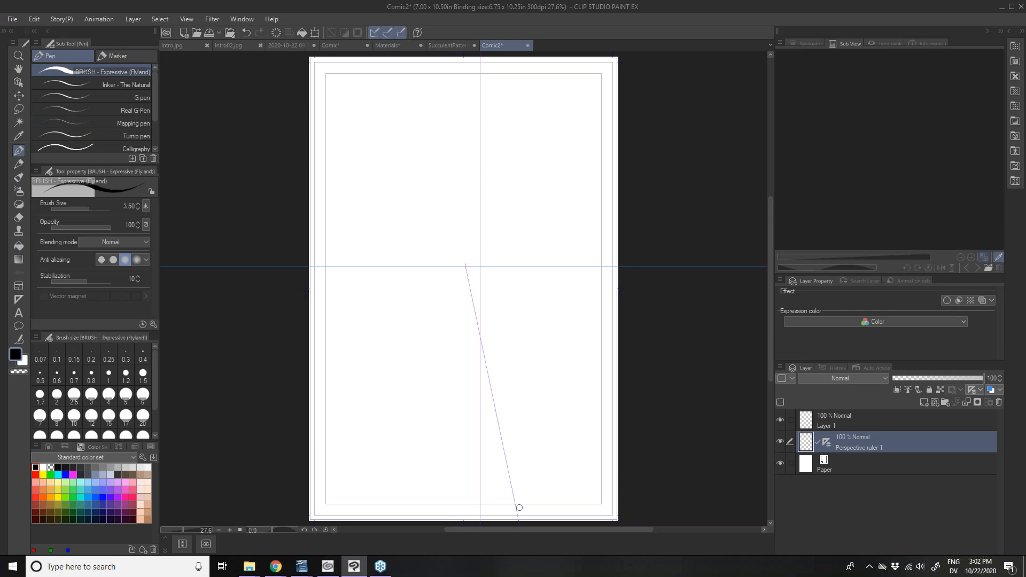
{"action": "left_click_drag", "start_coordinate": [521, 501], "coordinate": [470, 390]}
{"action": "key", "text": "ctrl+z"}
{"action": "left_click_drag", "start_coordinate": [606, 265], "coordinate": [313, 289]}
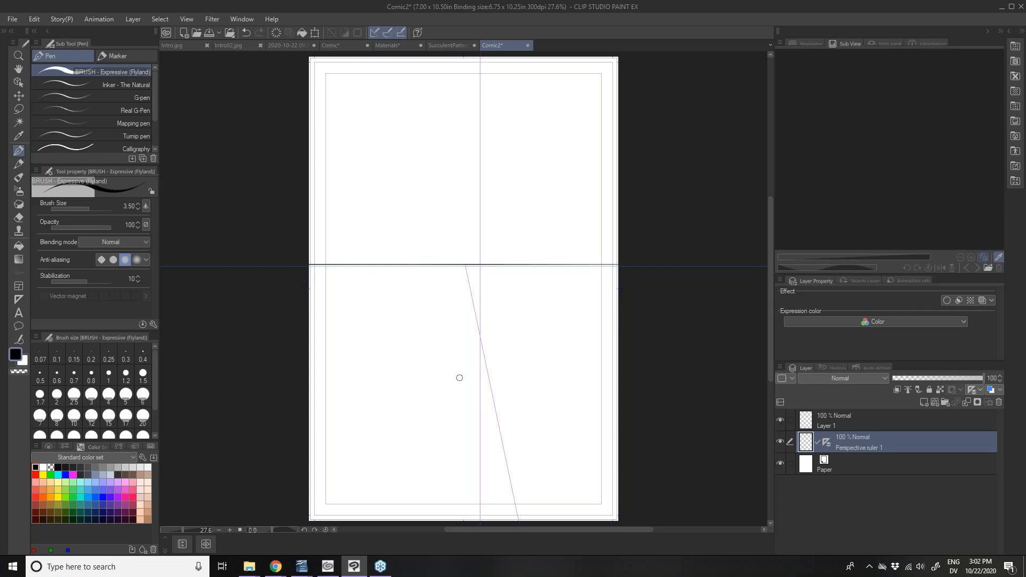
{"action": "mouse_move", "coordinate": [463, 266]}
{"action": "left_mouse_down"}
{"action": "mouse_move", "coordinate": [534, 513]}
{"action": "mouse_move", "coordinate": [447, 282]}
{"action": "left_mouse_up"}
{"action": "left_click_drag", "start_coordinate": [396, 519], "coordinate": [468, 267]}
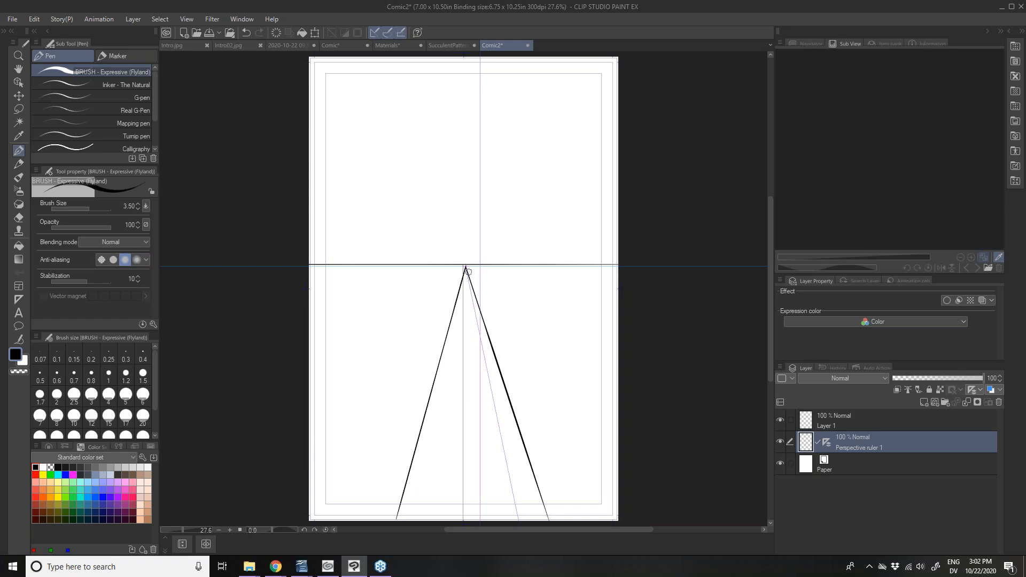
{"action": "left_click_drag", "start_coordinate": [620, 408], "coordinate": [464, 266]}
{"action": "left_click_drag", "start_coordinate": [307, 460], "coordinate": [454, 264]}
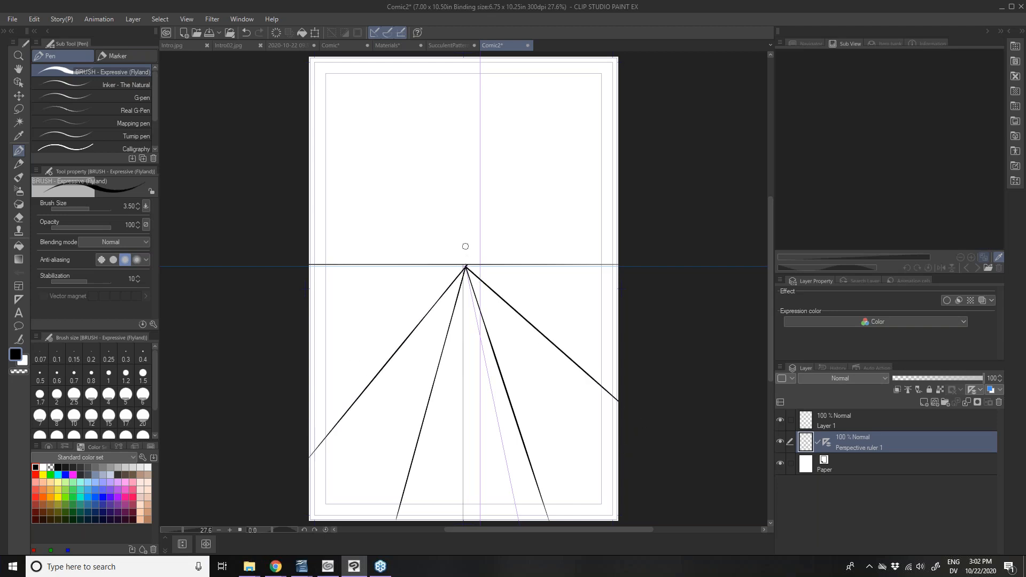
{"action": "left_click_drag", "start_coordinate": [304, 347], "coordinate": [441, 283]}
{"action": "left_click", "coordinate": [246, 32]}
{"action": "left_click_drag", "start_coordinate": [622, 309], "coordinate": [514, 280]}
Draw the left building's vertical corner and its receding top and bottom edges along the perspective ruler
{"action": "left_click_drag", "start_coordinate": [397, 327], "coordinate": [380, 167]}
{"action": "mouse_move", "coordinate": [392, 165]}
{"action": "left_mouse_down"}
{"action": "mouse_move", "coordinate": [340, 140]}
{"action": "mouse_move", "coordinate": [339, 163]}
{"action": "left_mouse_up"}
{"action": "left_click", "coordinate": [247, 32]}
{"action": "left_click_drag", "start_coordinate": [396, 327], "coordinate": [288, 398]}
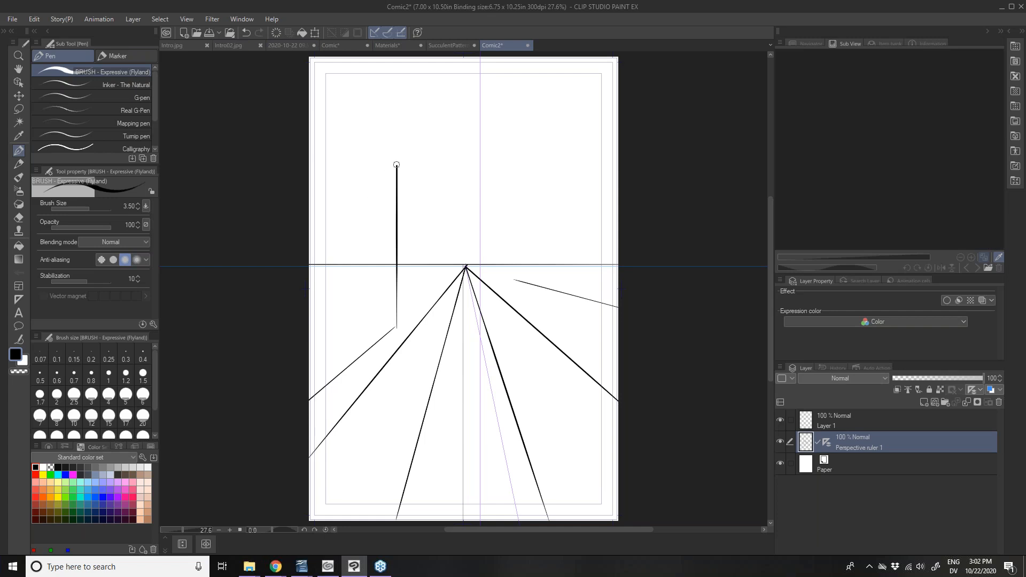
{"action": "left_click_drag", "start_coordinate": [395, 165], "coordinate": [294, 90]}
Draw a door and a small window in perspective on the left building's wall
{"action": "mouse_move", "coordinate": [367, 350]}
{"action": "left_mouse_down"}
{"action": "mouse_move", "coordinate": [359, 267]}
{"action": "mouse_move", "coordinate": [328, 245]}
{"action": "mouse_move", "coordinate": [328, 261]}
{"action": "left_mouse_up"}
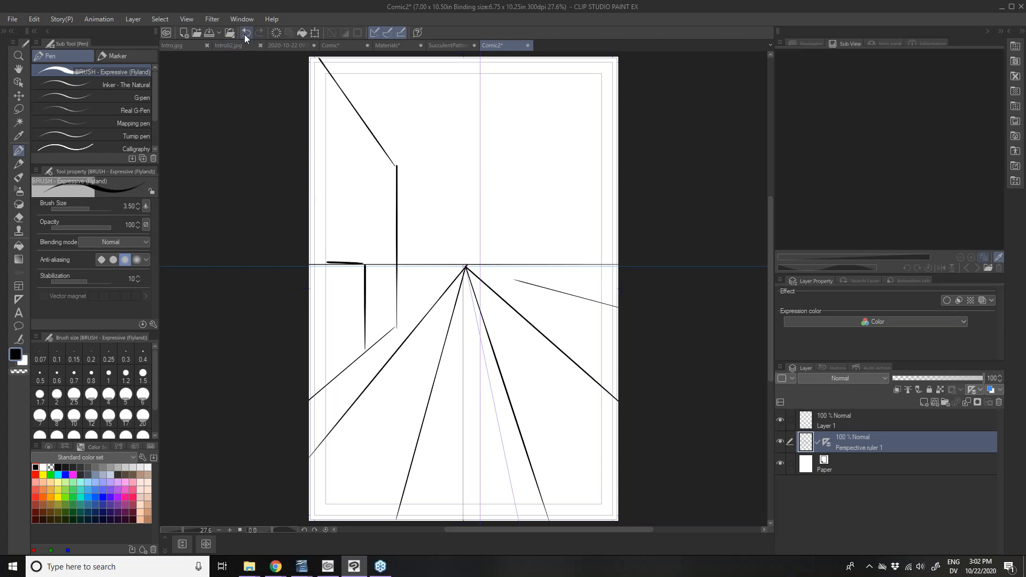
{"action": "key", "text": "ctrl+z"}
{"action": "mouse_move", "coordinate": [366, 272]}
{"action": "left_mouse_down"}
{"action": "mouse_move", "coordinate": [363, 238]}
{"action": "mouse_move", "coordinate": [330, 214]}
{"action": "mouse_move", "coordinate": [328, 390]}
{"action": "left_mouse_up"}
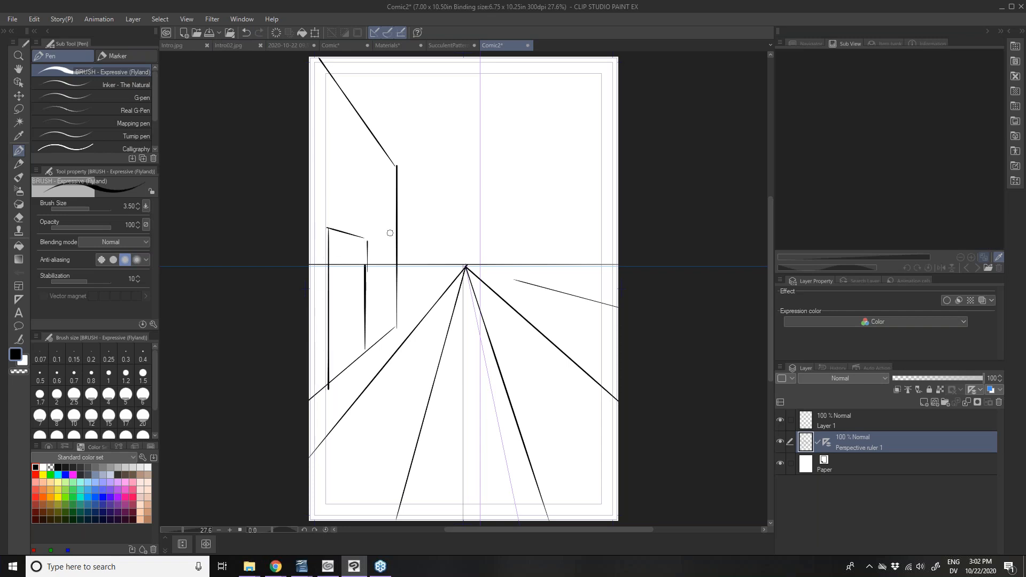
{"action": "mouse_move", "coordinate": [389, 306]}
{"action": "left_mouse_down"}
{"action": "mouse_move", "coordinate": [389, 275]}
{"action": "mouse_move", "coordinate": [373, 273]}
{"action": "mouse_move", "coordinate": [377, 311]}
{"action": "mouse_move", "coordinate": [375, 273]}
{"action": "left_mouse_up"}
Draw a receding band across the left building's upper wall and the outline of a second building behind it
{"action": "mouse_move", "coordinate": [387, 179]}
{"action": "left_mouse_down"}
{"action": "mouse_move", "coordinate": [388, 215]}
{"action": "mouse_move", "coordinate": [309, 86]}
{"action": "left_mouse_up"}
{"action": "left_click_drag", "start_coordinate": [385, 217], "coordinate": [309, 171]}
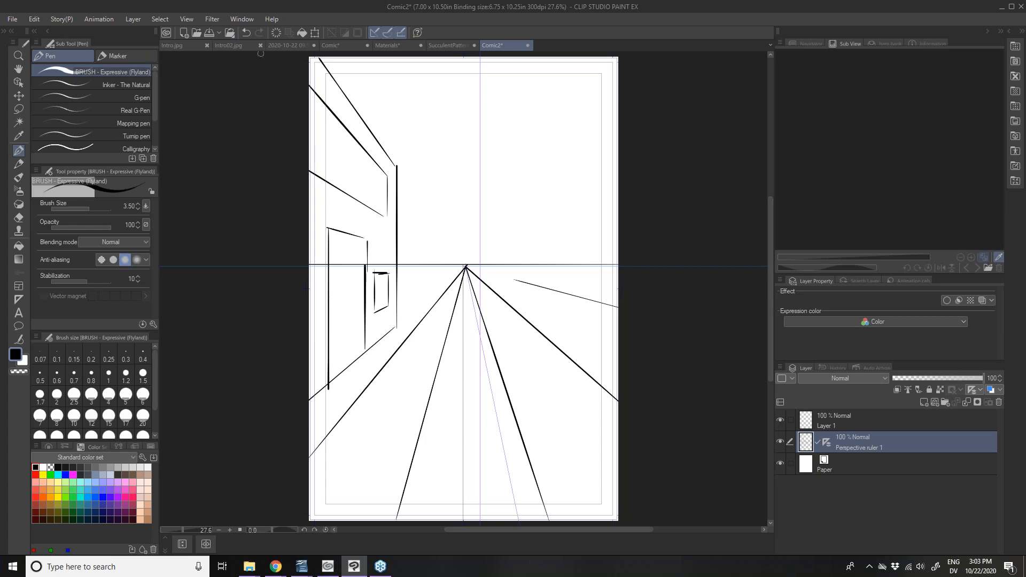
{"action": "mouse_move", "coordinate": [415, 305]}
{"action": "left_mouse_down"}
{"action": "mouse_move", "coordinate": [415, 153]}
{"action": "mouse_move", "coordinate": [435, 156]}
{"action": "mouse_move", "coordinate": [395, 153]}
{"action": "mouse_move", "coordinate": [427, 156]}
{"action": "mouse_move", "coordinate": [405, 163]}
{"action": "left_mouse_up"}
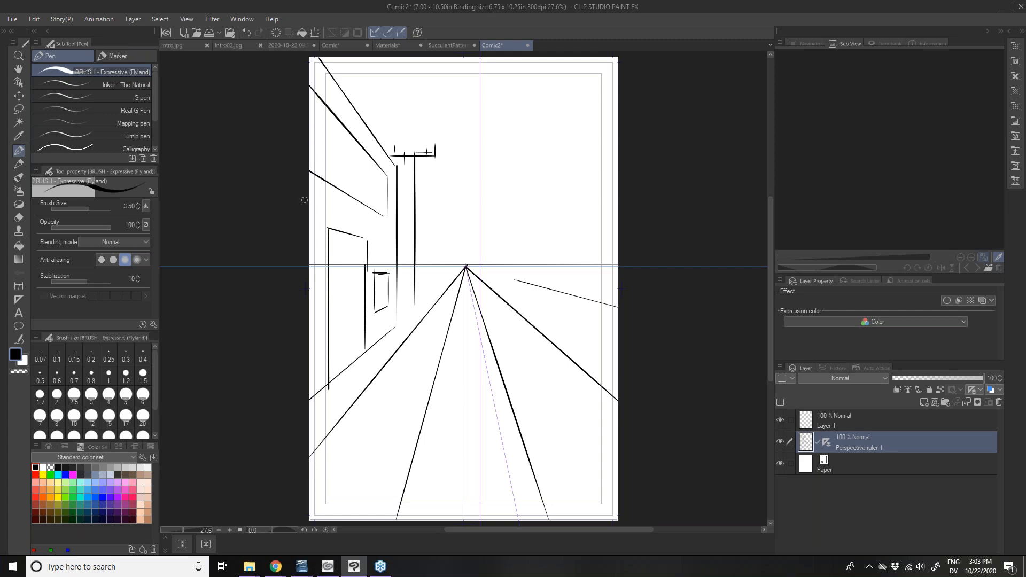
Add two more vanishing points to the perspective ruler around the page's upper right area
{"action": "left_click", "coordinate": [23, 300]}
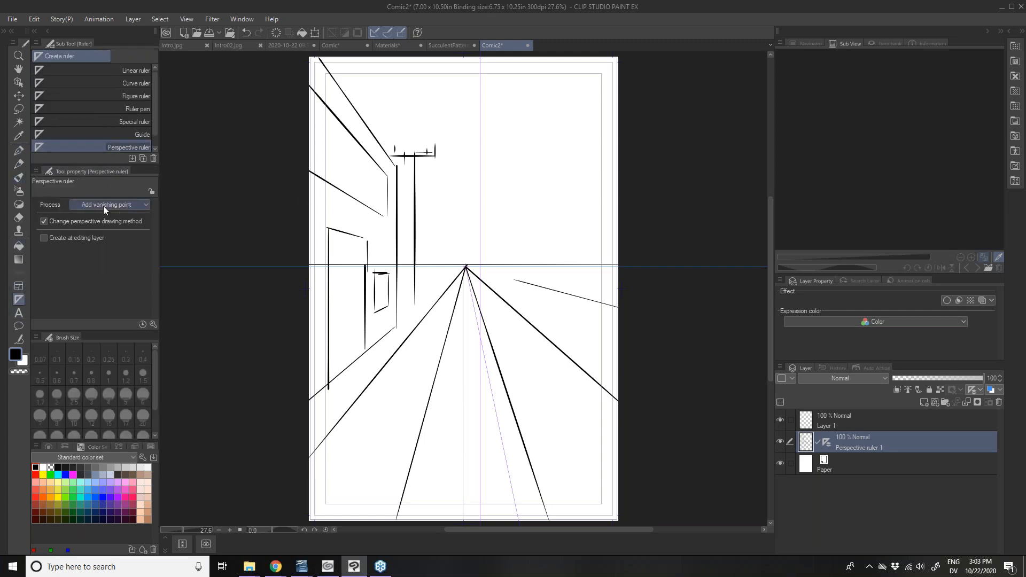
{"action": "left_click_drag", "start_coordinate": [672, 144], "coordinate": [606, 164]}
{"action": "left_click_drag", "start_coordinate": [642, 159], "coordinate": [158, 152]}
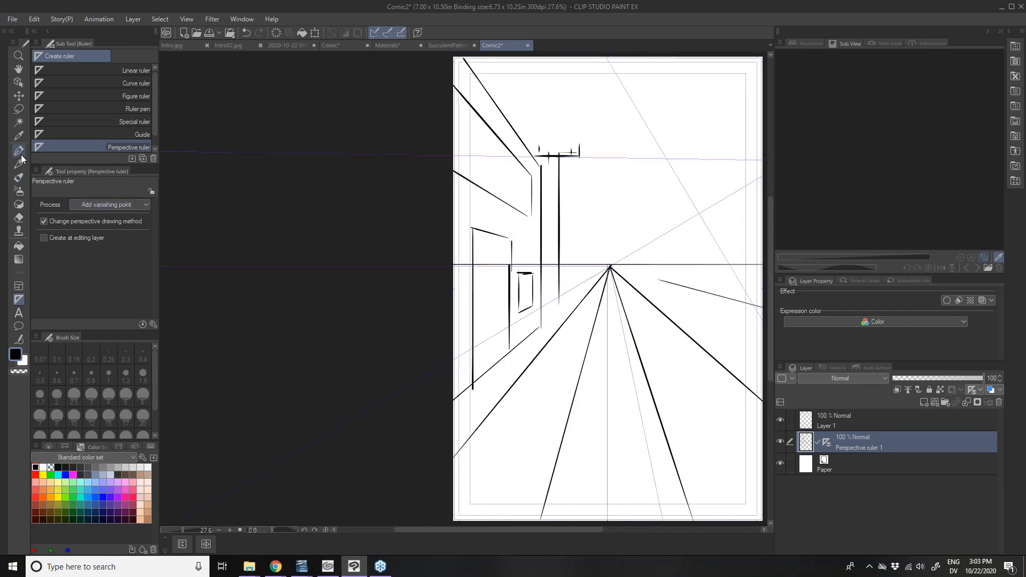
{"action": "left_click_drag", "start_coordinate": [699, 147], "coordinate": [322, 155]}
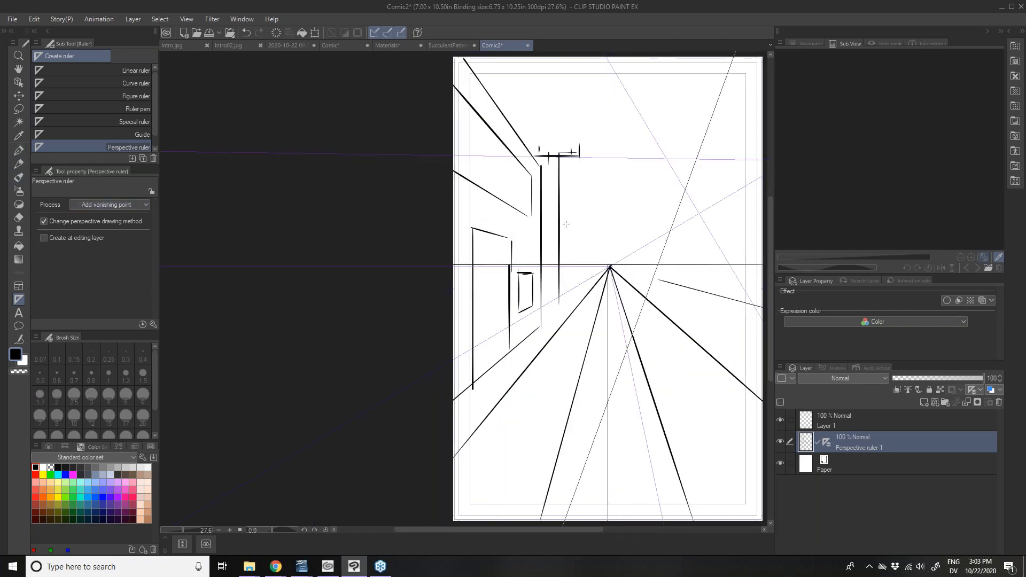
{"action": "scroll", "coordinate": [451, 289], "scroll_direction": "left", "scroll_amount": 5}
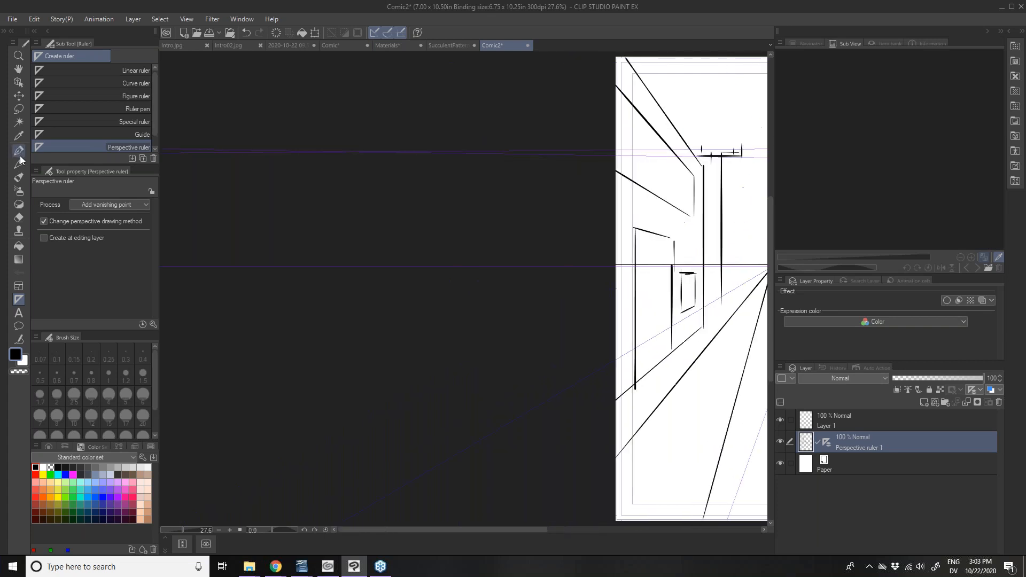
Draw pen lines across the upper part of the page, snapping them to the different vanishing points
{"action": "left_click", "coordinate": [18, 151]}
{"action": "left_click_drag", "start_coordinate": [499, 530], "coordinate": [619, 529]}
{"action": "left_click_drag", "start_coordinate": [507, 157], "coordinate": [434, 258]}
{"action": "left_click_drag", "start_coordinate": [507, 155], "coordinate": [238, 187]}
{"action": "left_click_drag", "start_coordinate": [518, 140], "coordinate": [440, 127]}
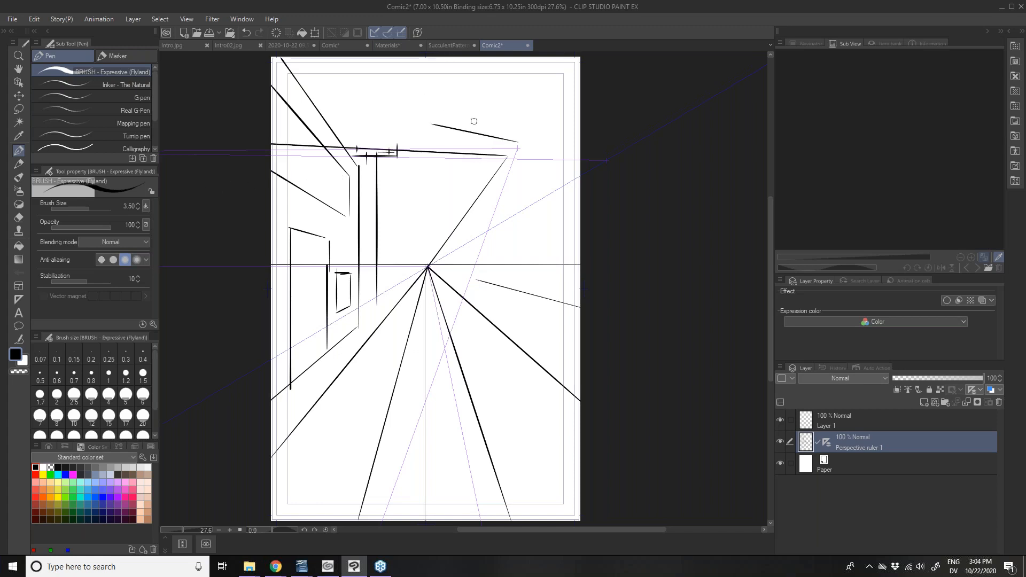
{"action": "mouse_move", "coordinate": [595, 142]}
{"action": "left_mouse_down"}
{"action": "mouse_move", "coordinate": [424, 149]}
{"action": "mouse_move", "coordinate": [329, 63]}
{"action": "left_mouse_up"}
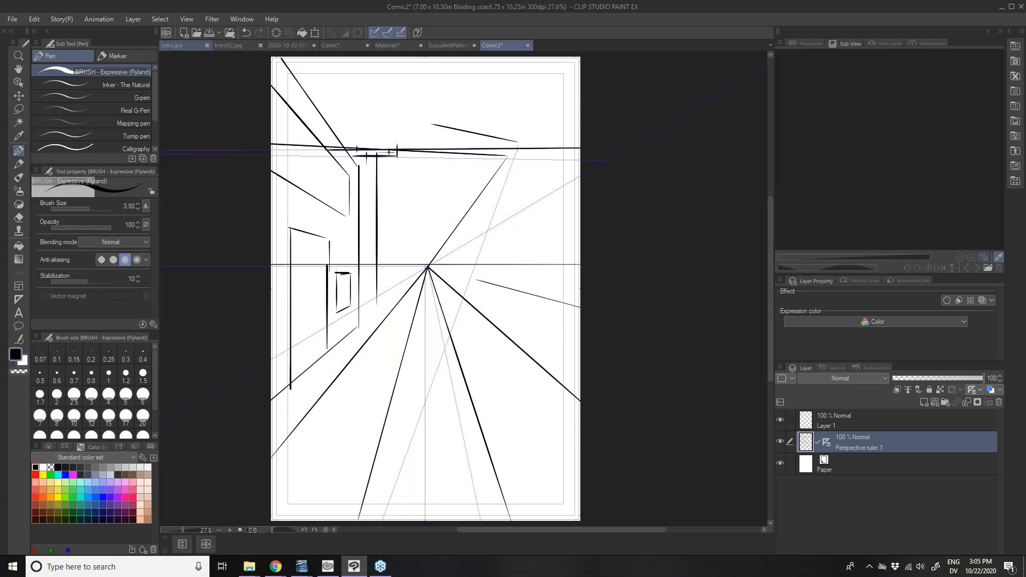
Switch to the Intro.jpg document
{"action": "left_click", "coordinate": [171, 46]}
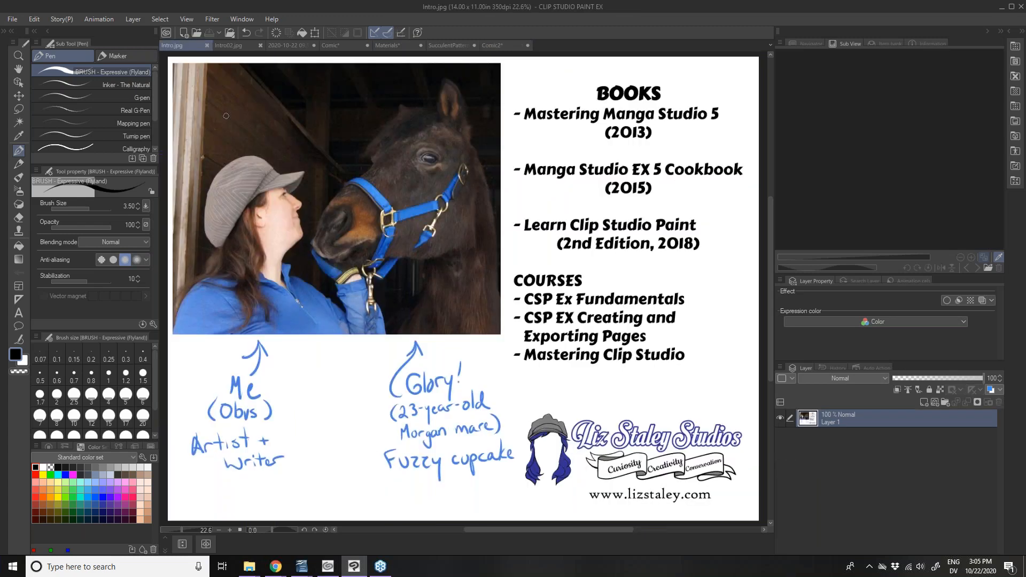